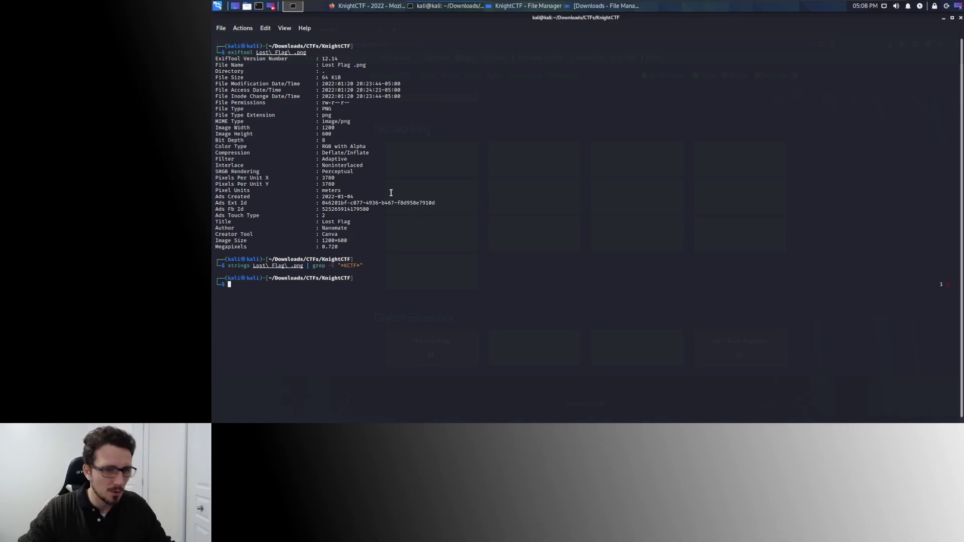
Bring Firefox forward and switch to the CyberChef page.
left_click(375, 10)
left_click(331, 31)
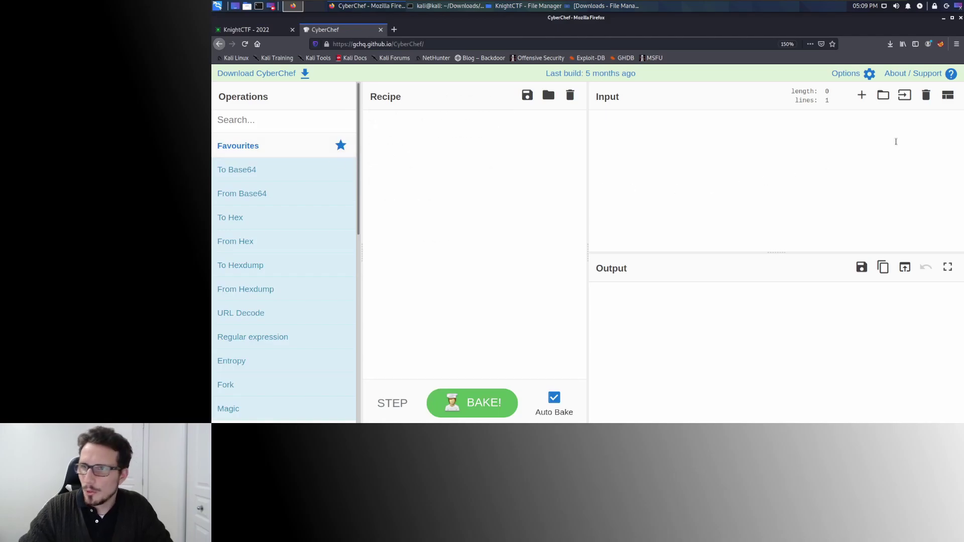
Load Lost Flag .png as CyberChef input and scroll through its raw PNG bytes.
left_click(905, 95)
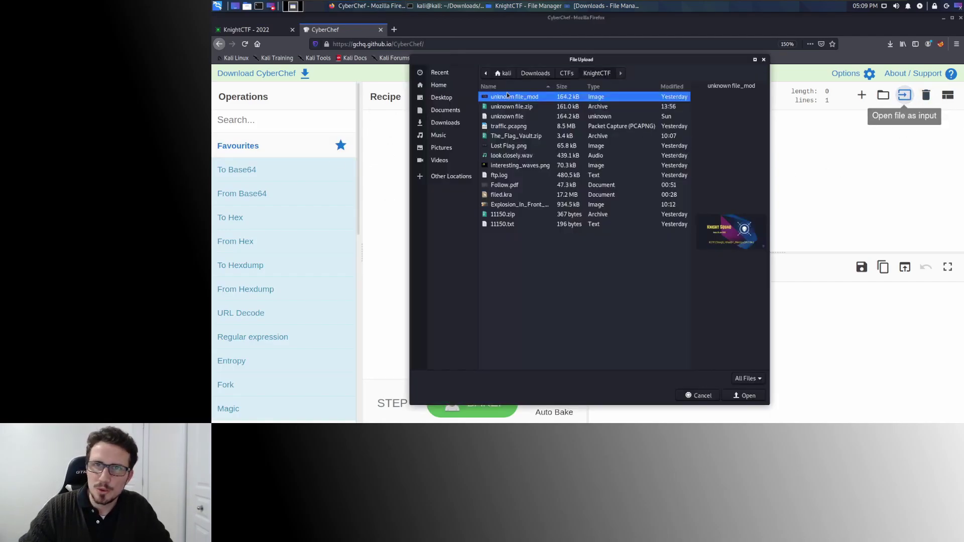
double_click(504, 146)
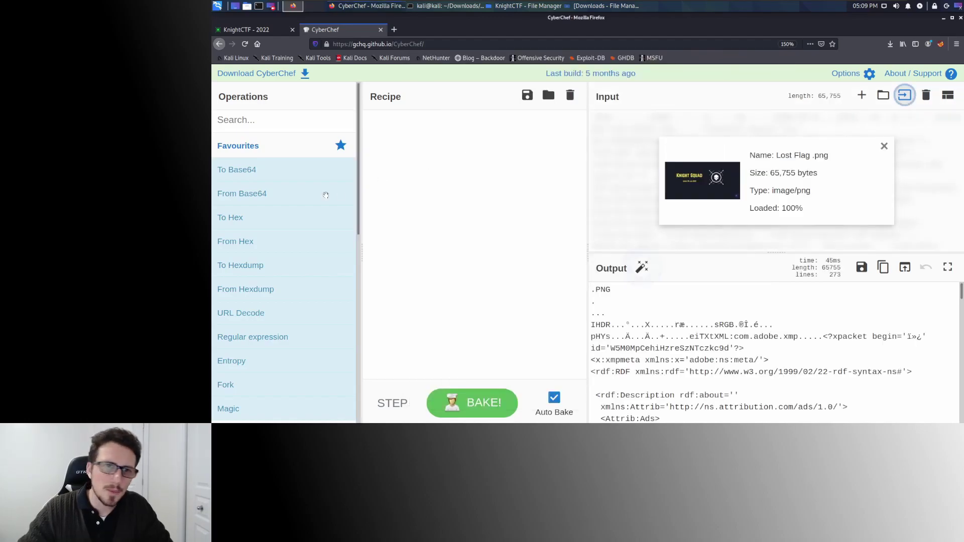
scroll(744, 324, "down", 1)
scroll(744, 324, "down", 5)
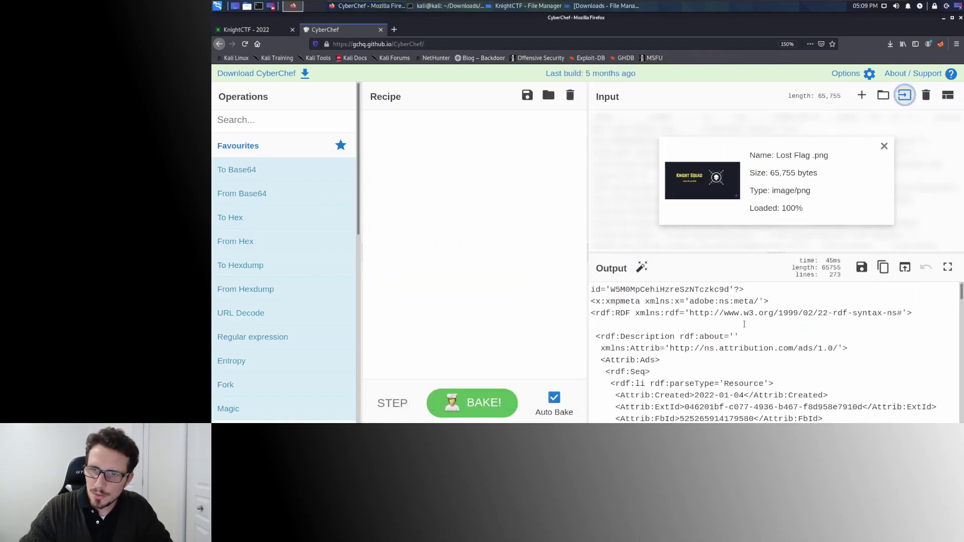
scroll(744, 324, "down", 5)
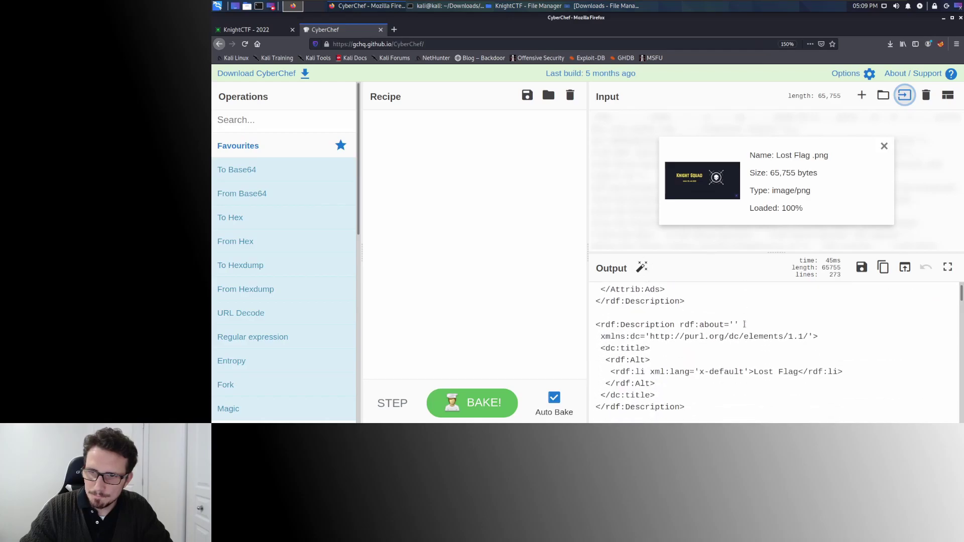
scroll(744, 324, "down", 3)
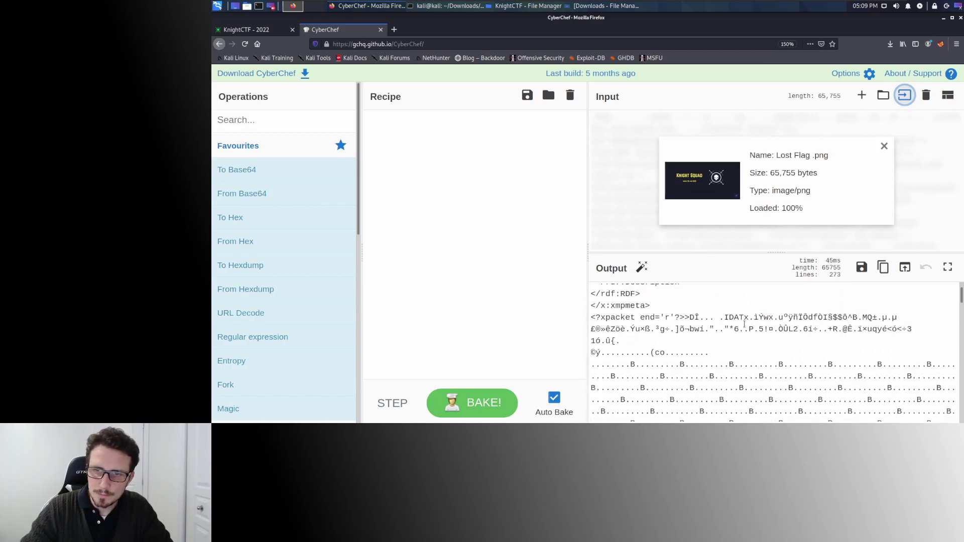
Review the embedded XMP metadata in the output, then collapse Favourites.
scroll(744, 323, "up", 10)
scroll(744, 324, "up", 2)
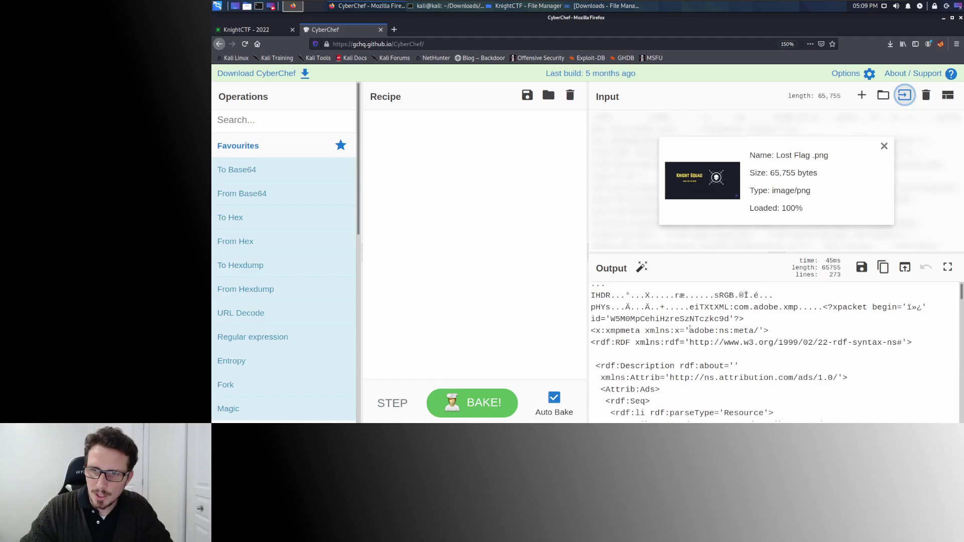
scroll(718, 326, "down", 2)
scroll(690, 329, "up", 2)
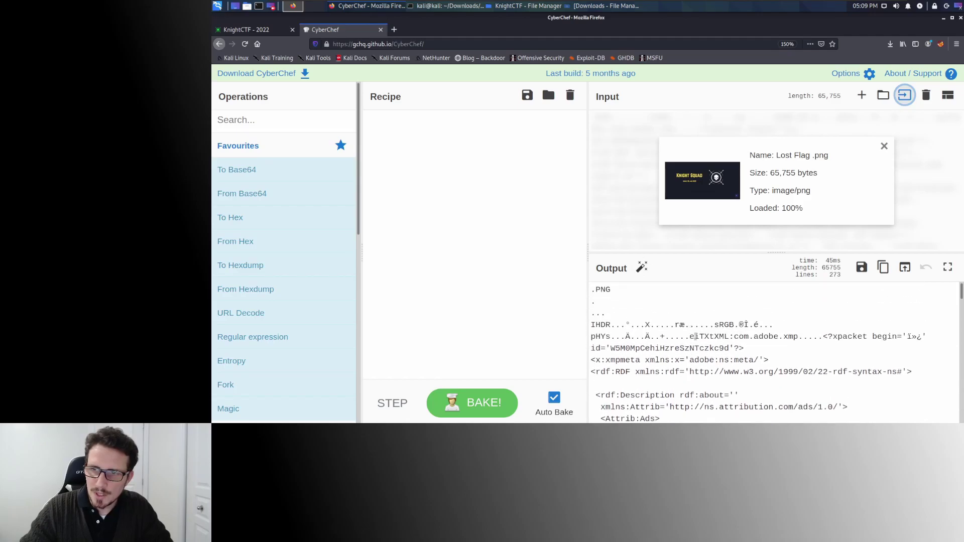
scroll(695, 337, "down", 2)
left_click_drag(753, 307, 776, 307)
scroll(684, 323, "down", 10)
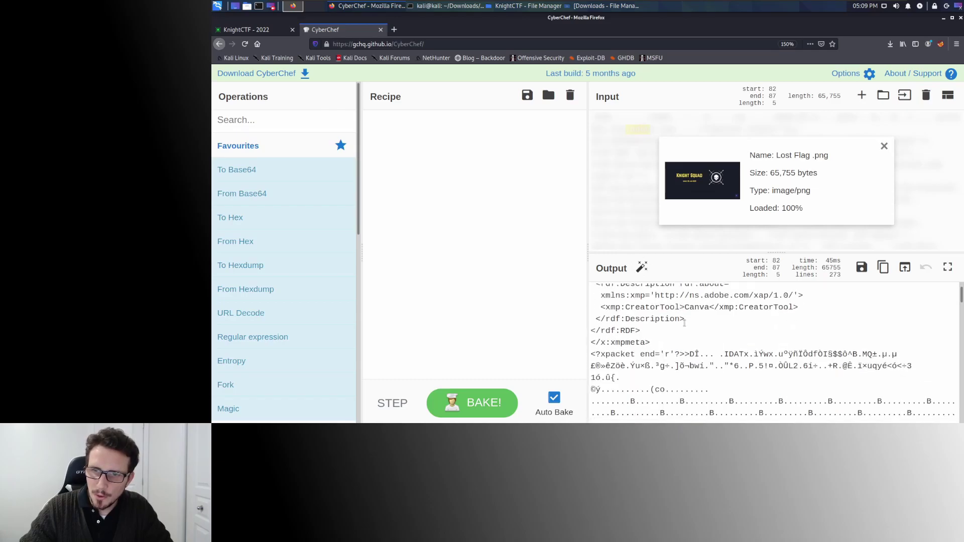
scroll(685, 322, "down", 10)
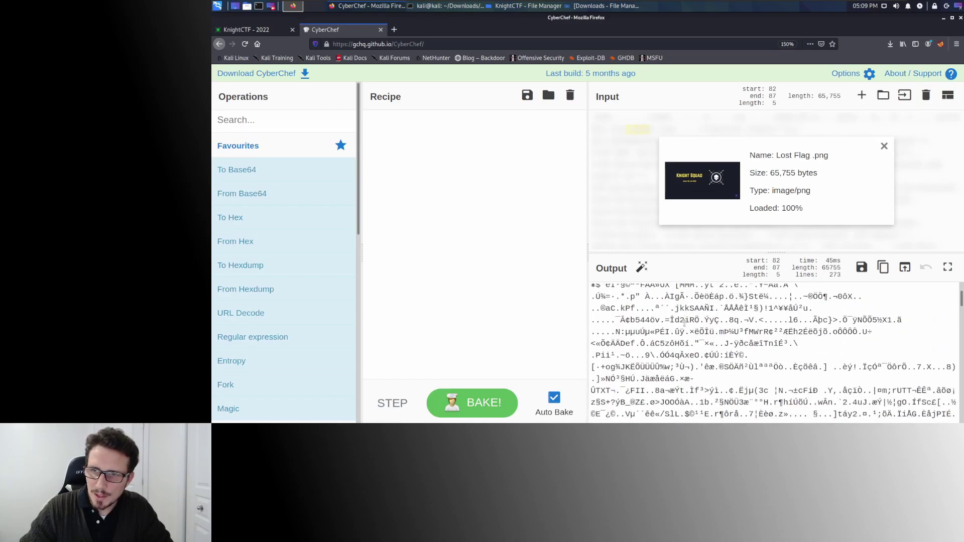
scroll(685, 324, "down", 10)
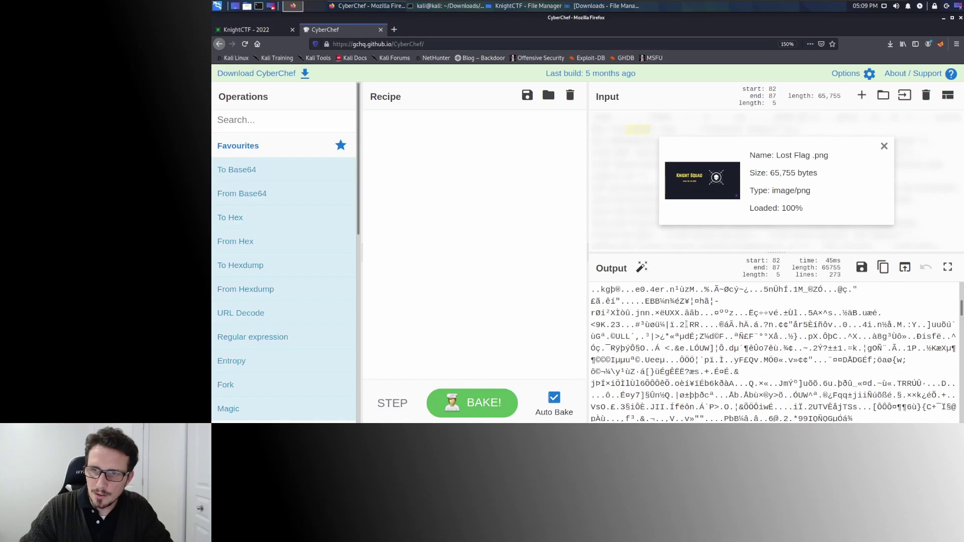
scroll(686, 324, "up", 20)
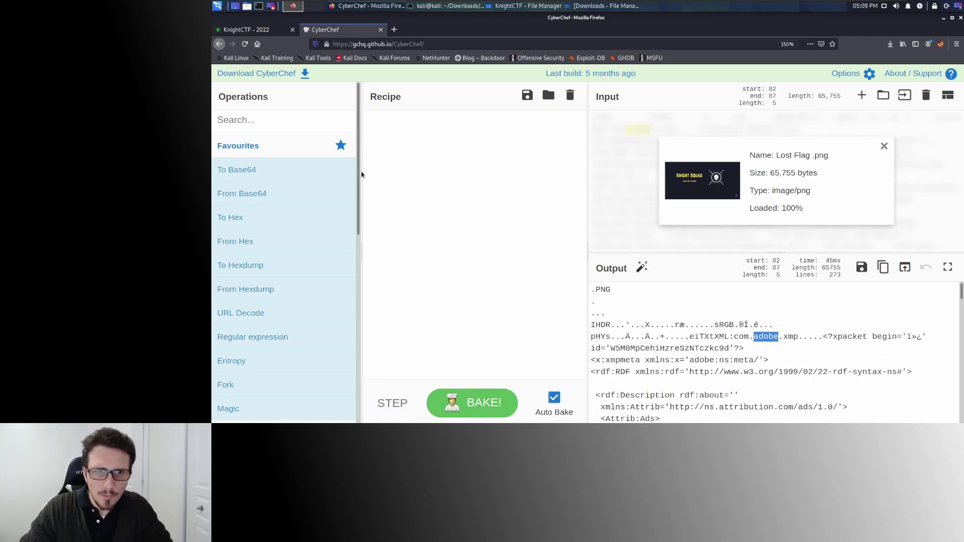
left_click(243, 146)
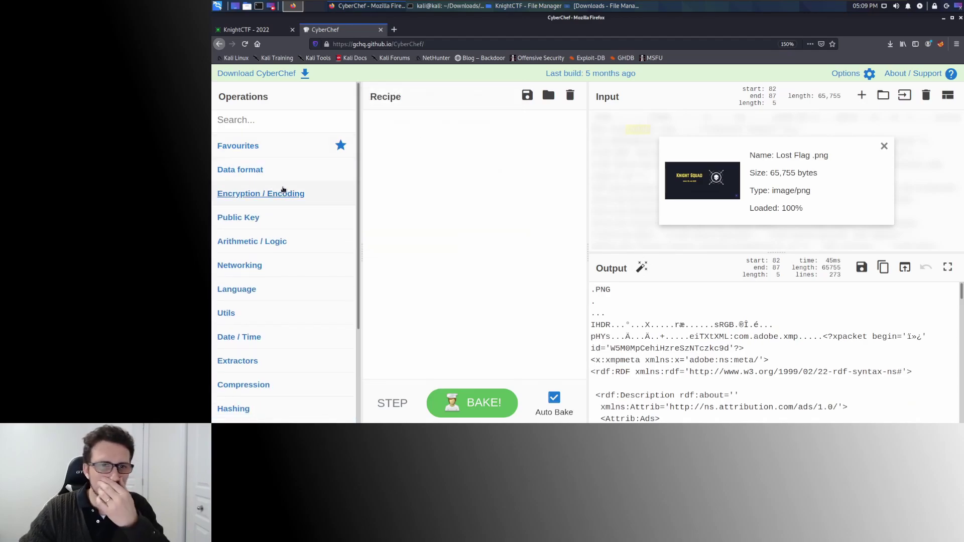
Collapse the Multimedia operations and expand the Forensics operations.
scroll(280, 190, "down", 10)
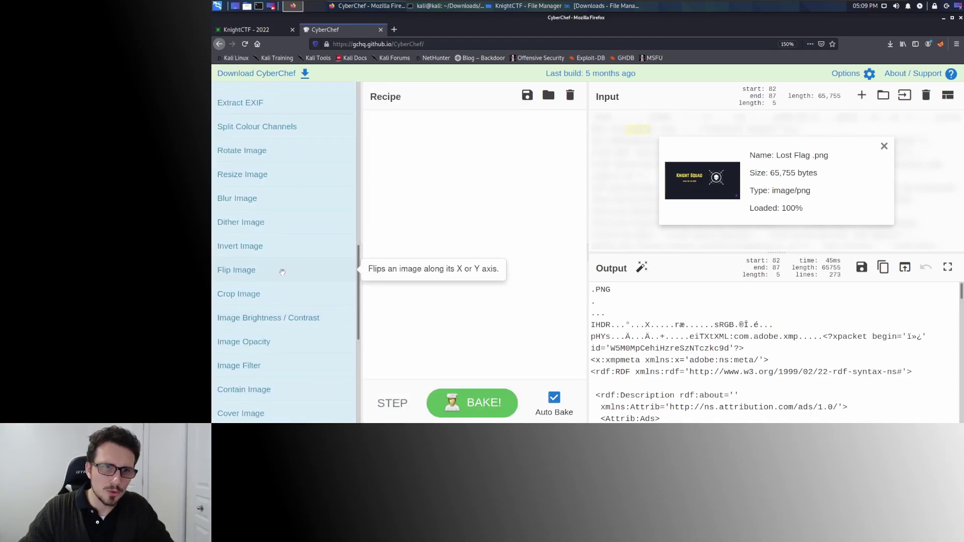
scroll(280, 271, "up", 2)
scroll(282, 272, "up", 6)
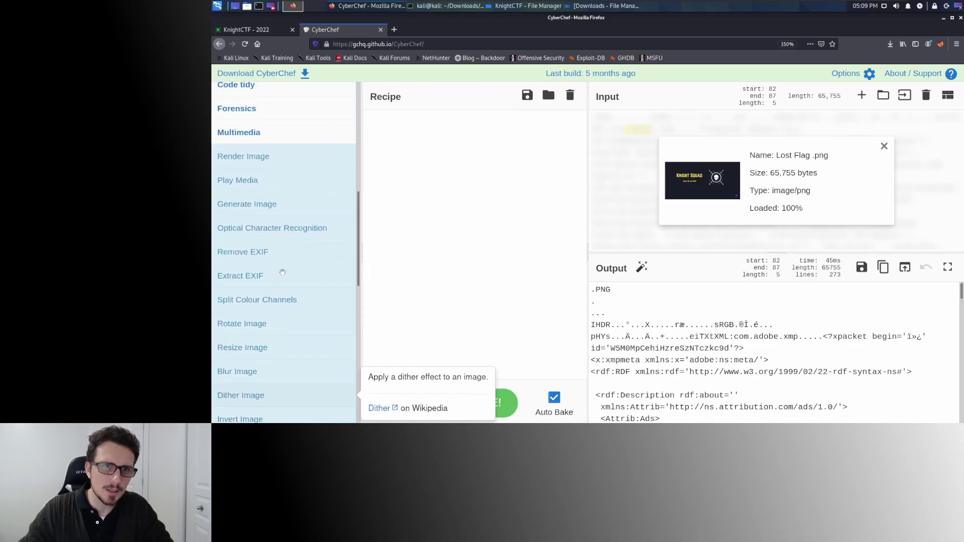
left_click(252, 199)
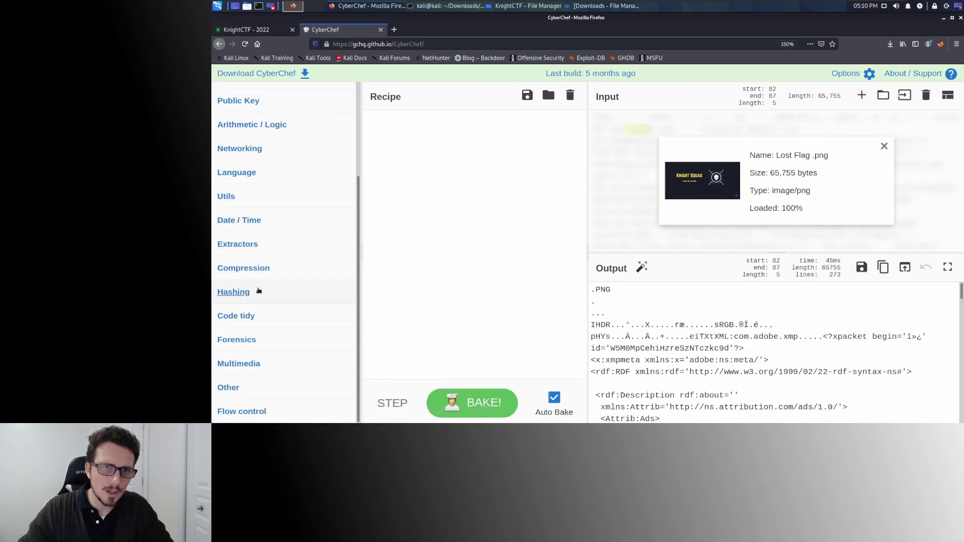
left_click(245, 341)
scroll(272, 299, "down", 8)
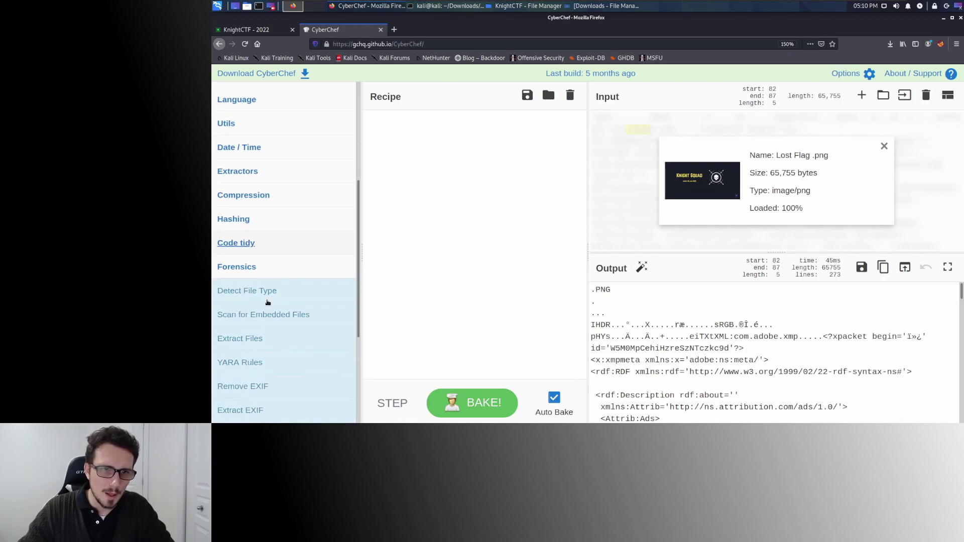
scroll(278, 294, "up", 1)
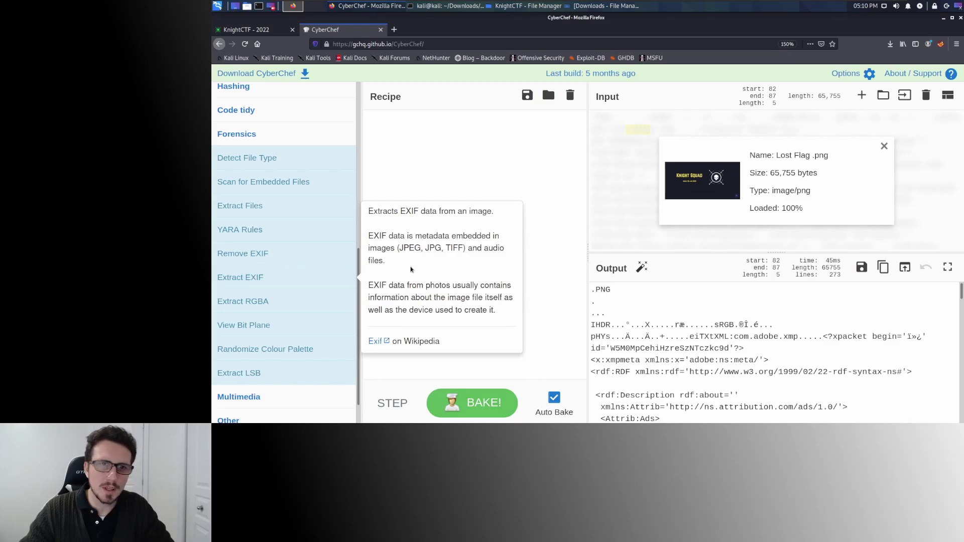
Try Extract EXIF and Extract RGBA, then settle on a Randomize Colour Palette recipe.
left_click_drag(243, 279, 546, 278)
left_click_drag(470, 125, 300, 250)
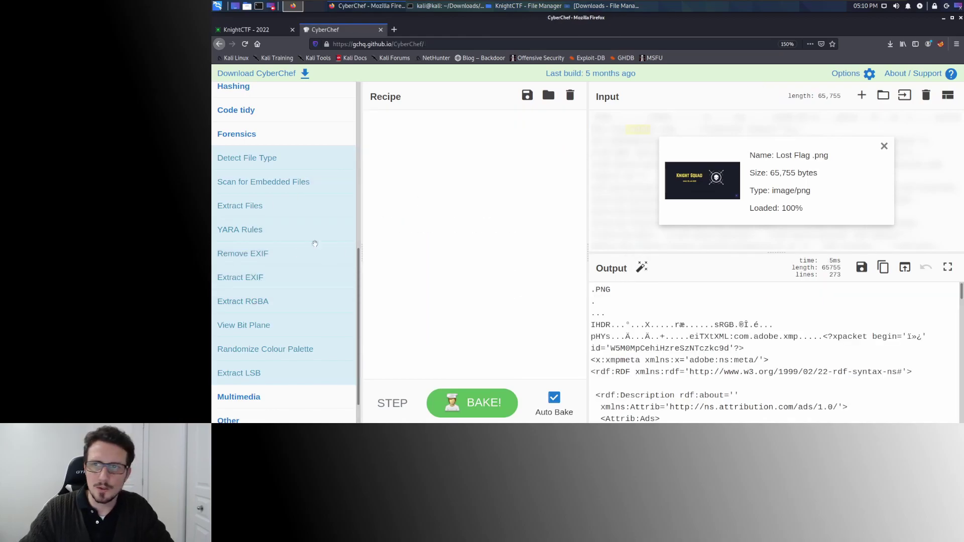
left_click_drag(254, 302, 444, 196)
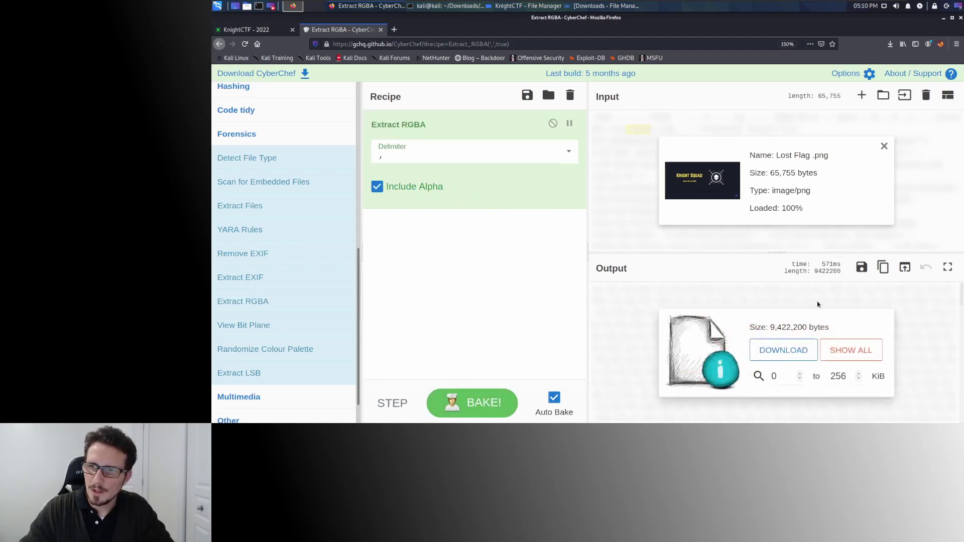
left_click_drag(462, 119, 297, 255)
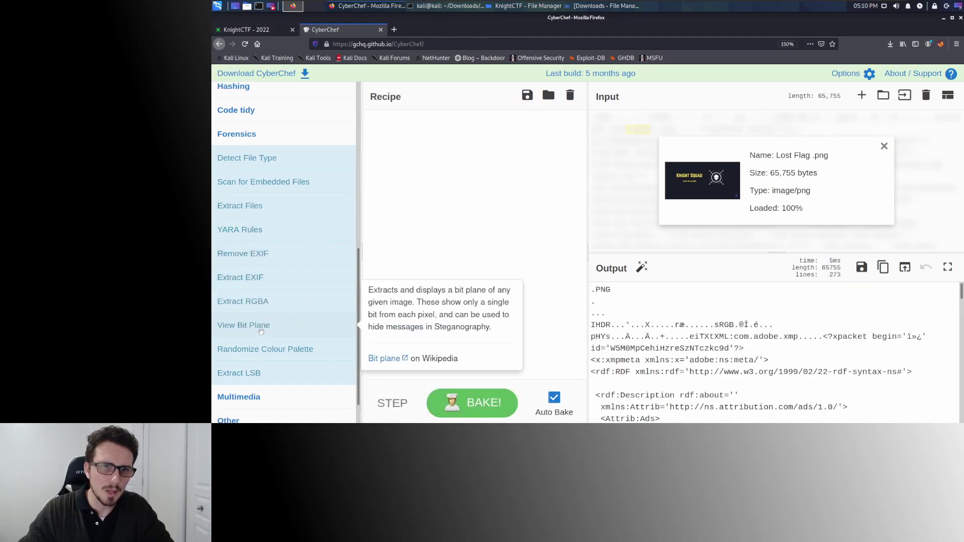
left_click_drag(291, 354, 459, 222)
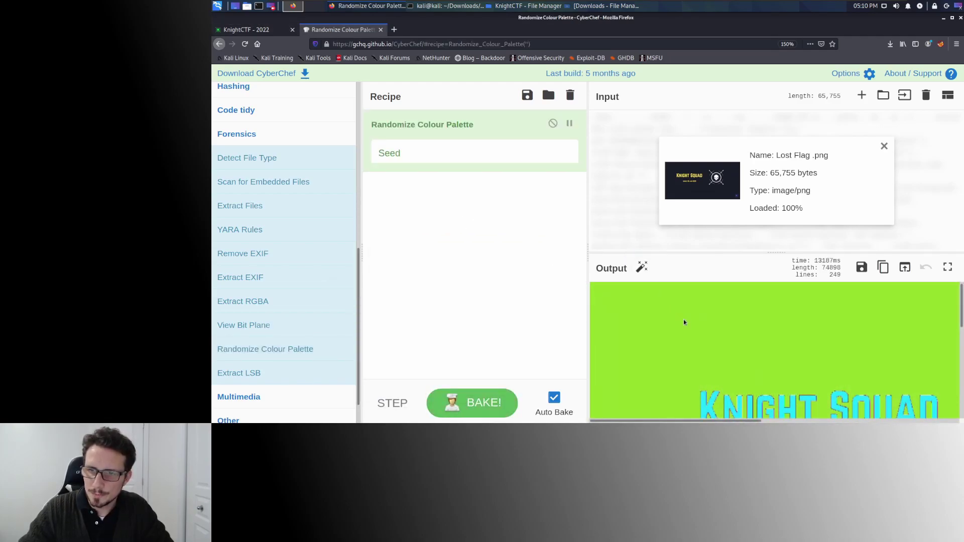
Scroll the recoloured image to read the KCTF flag, then remove Randomize Colour Palette.
scroll(684, 323, "down", 5)
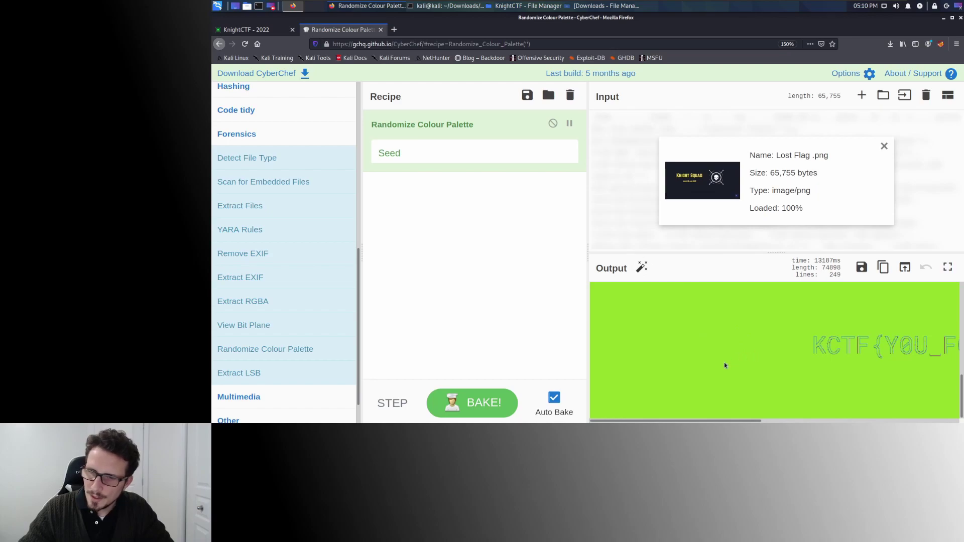
scroll(725, 365, "up", 4)
scroll(725, 366, "down", 4)
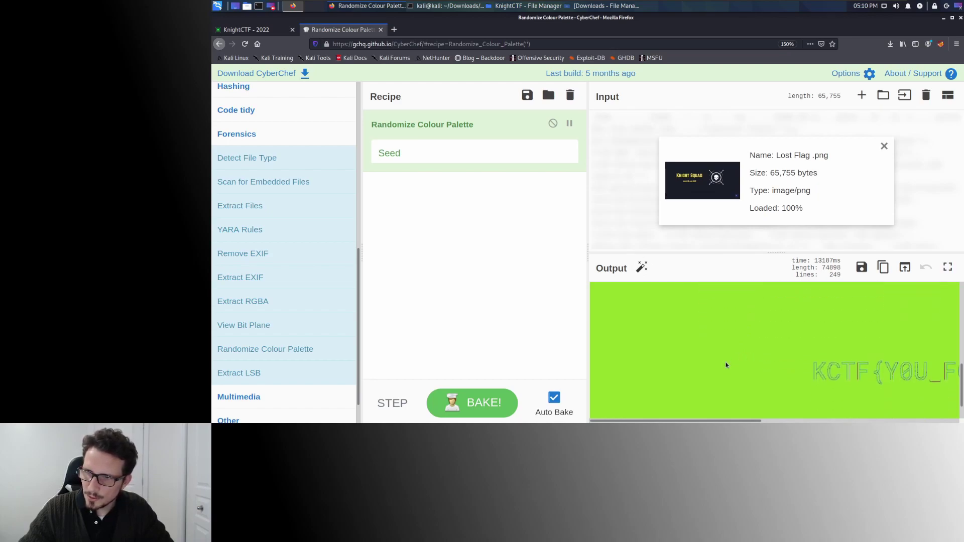
left_click_drag(665, 417, 774, 421)
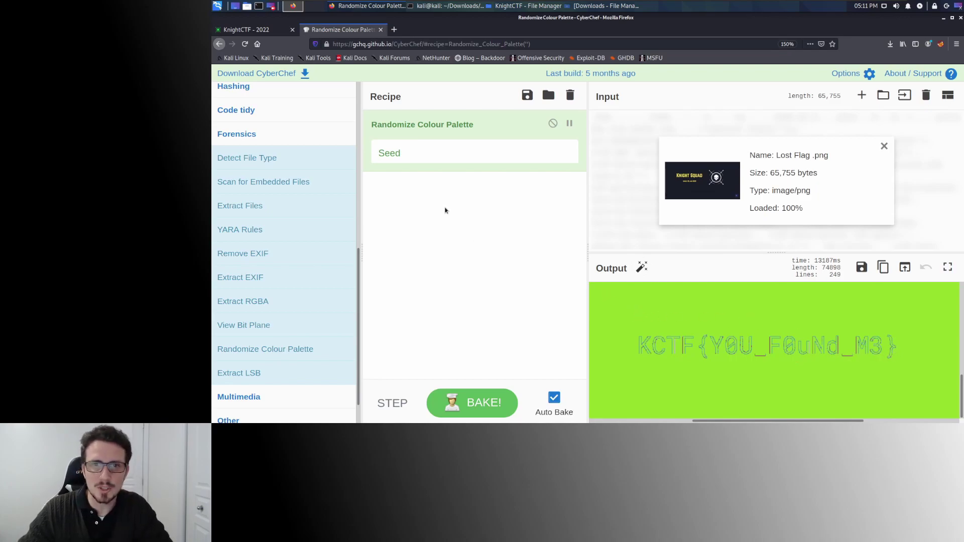
left_click_drag(494, 124, 301, 216)
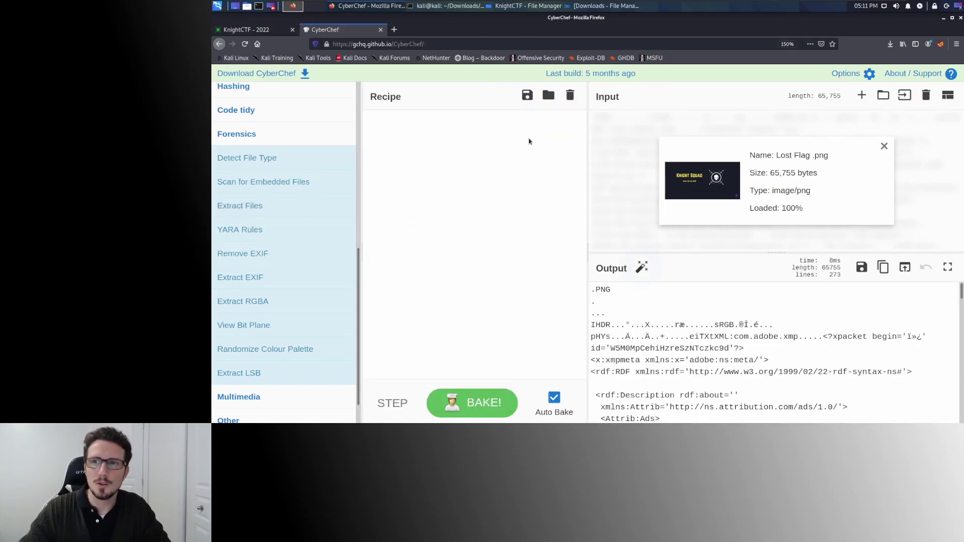
Read the Compromised FTP challenge on KnightCTF, then switch to the file manager with ftp.log.
left_click(247, 29)
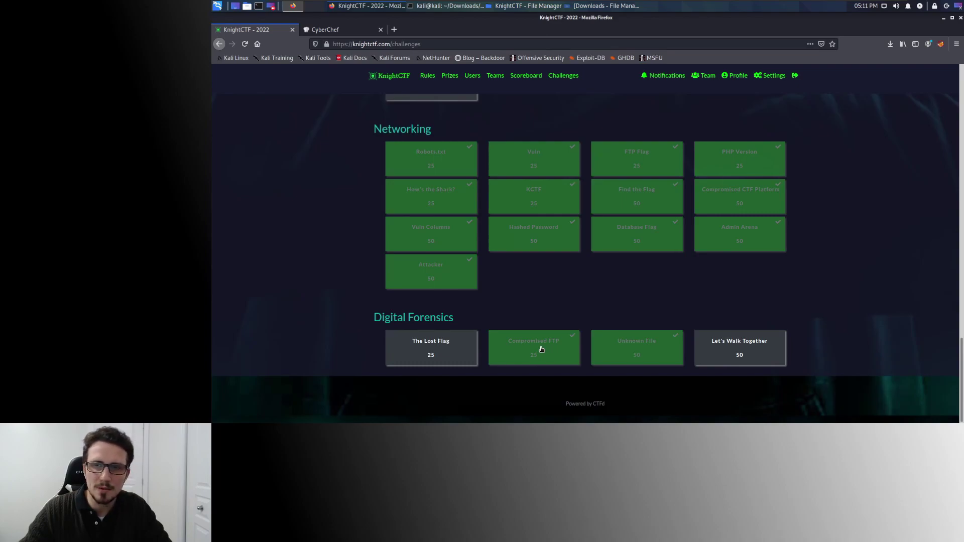
left_click(541, 350)
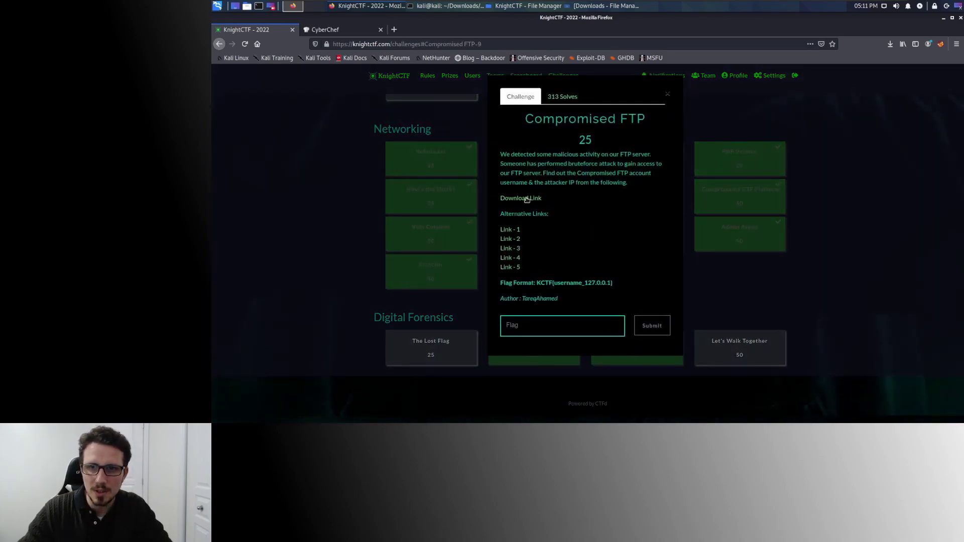
left_click(668, 93)
key("alt+Tab")
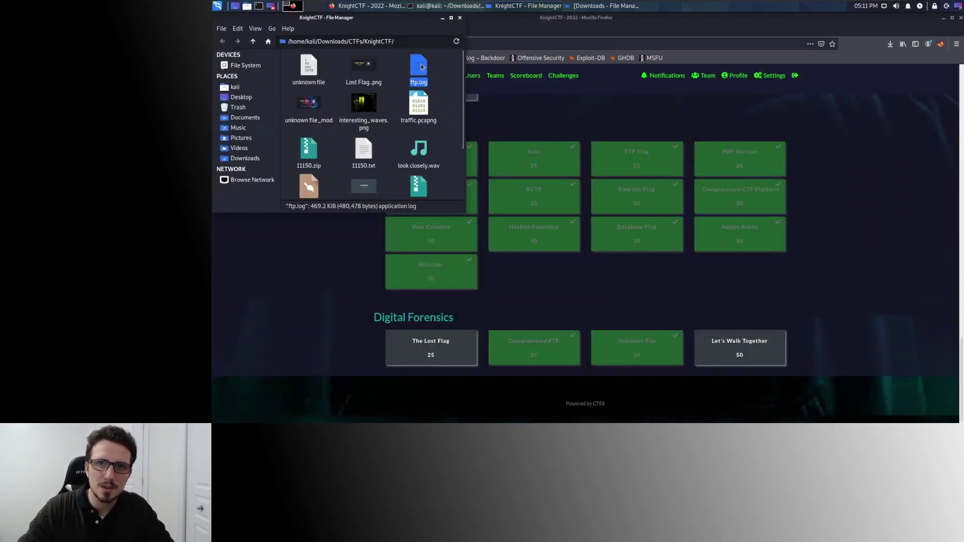
Open ftp.log in Mousepad, inspect its CONNECT and LOGIN entries, then close it.
double_click(420, 68)
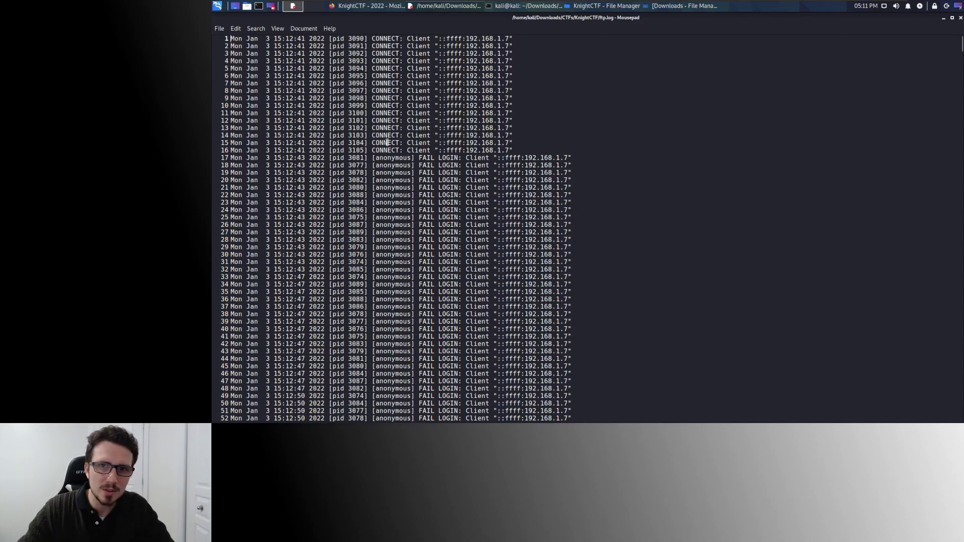
scroll(395, 161, "down", 15)
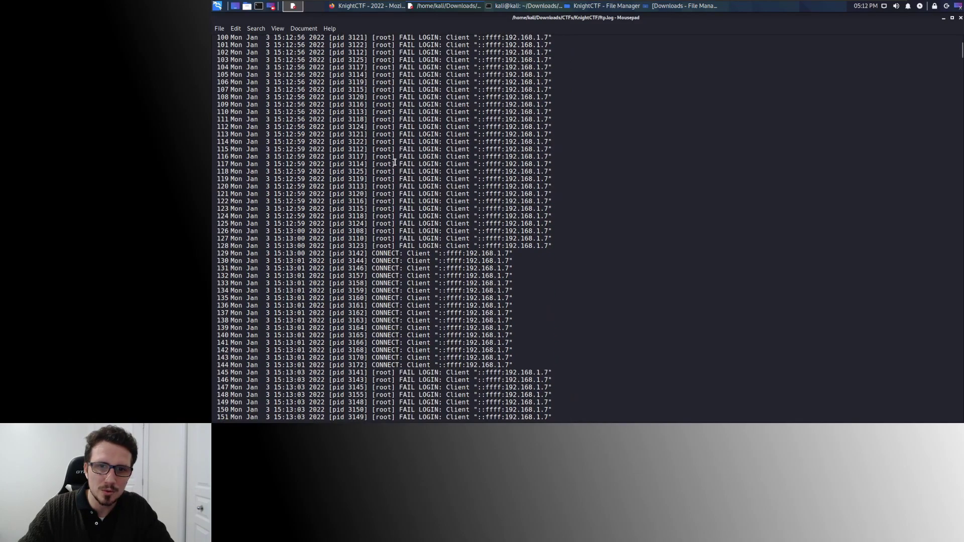
scroll(382, 166, "down", 20)
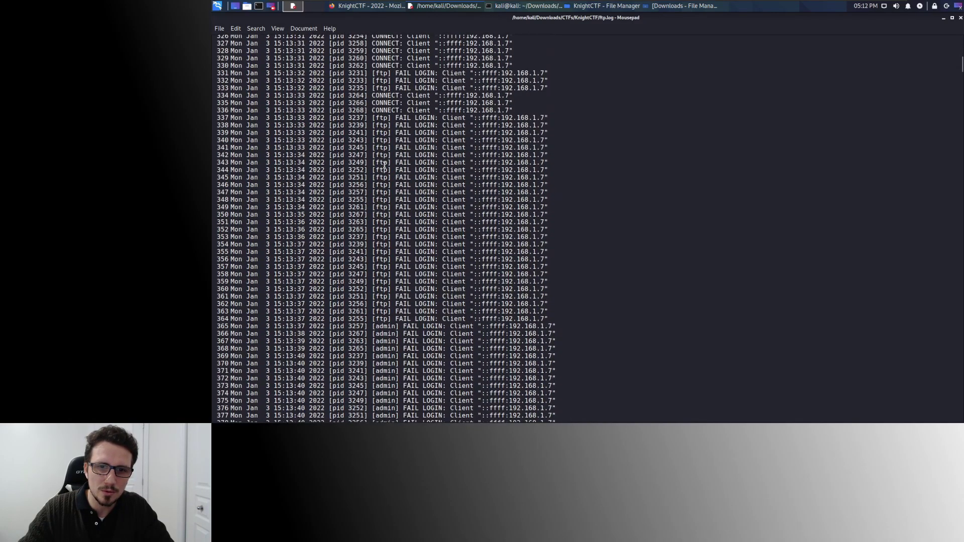
scroll(395, 174, "up", 20)
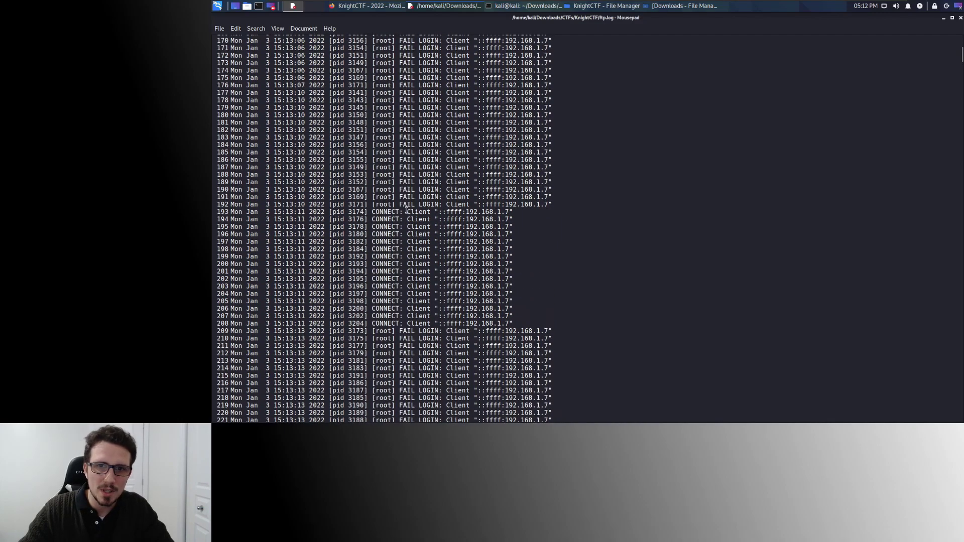
left_click_drag(374, 212, 400, 213)
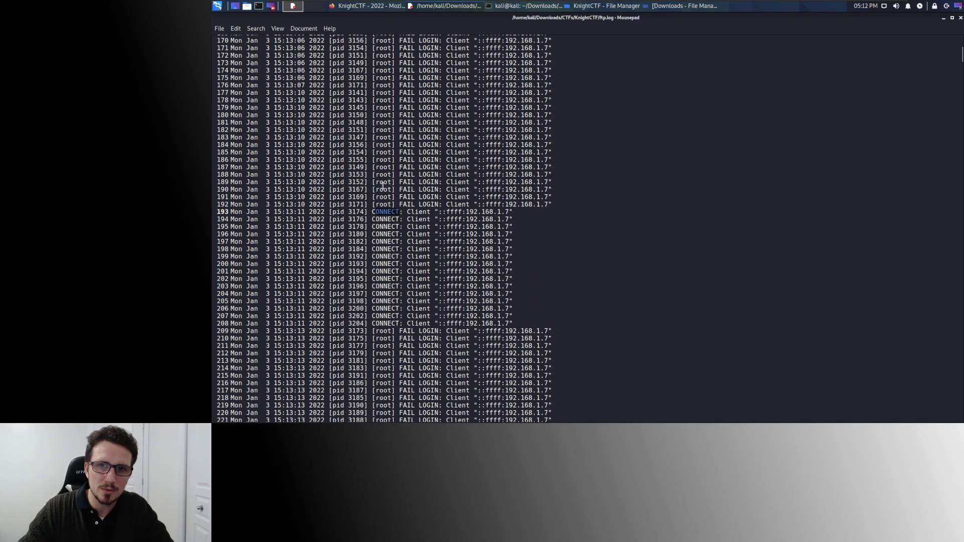
left_click_drag(419, 167, 437, 167)
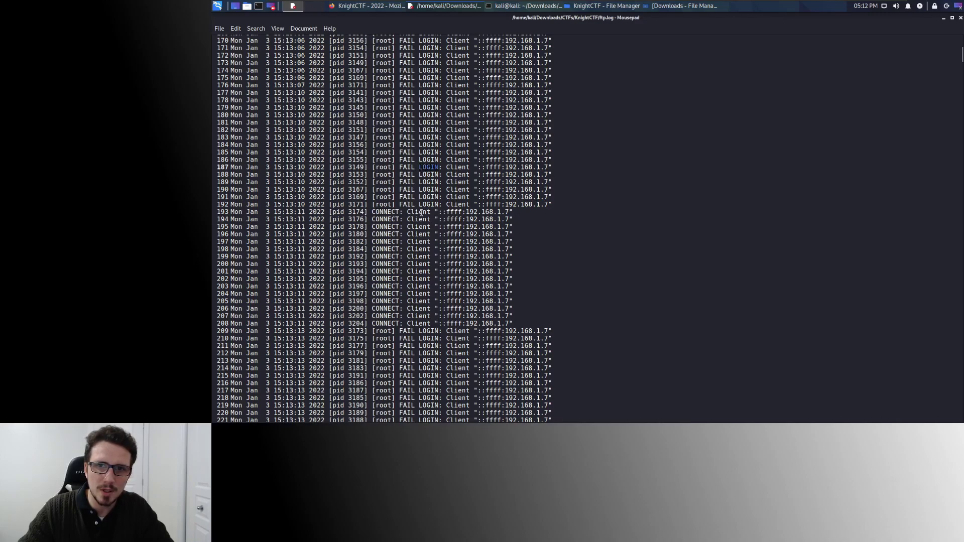
scroll(385, 215, "up", 20)
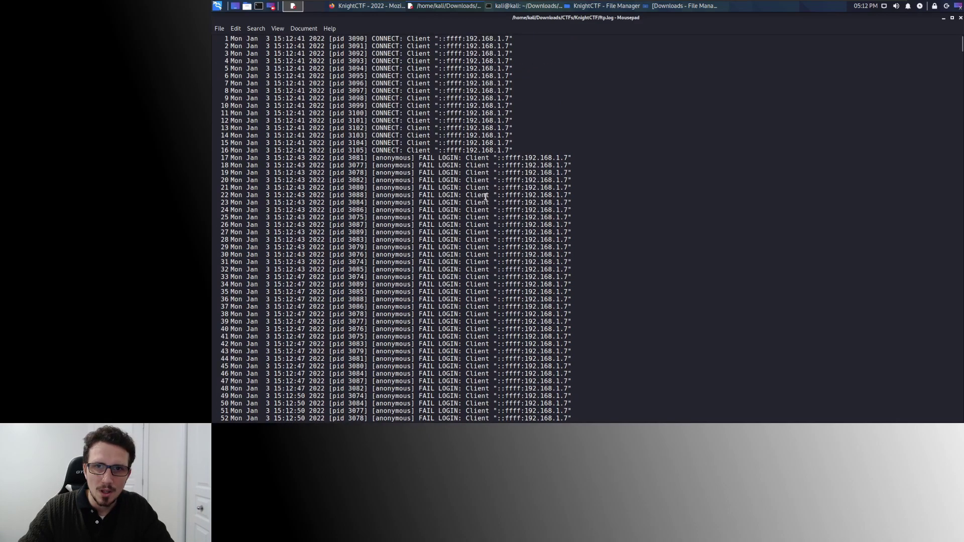
left_click(960, 17)
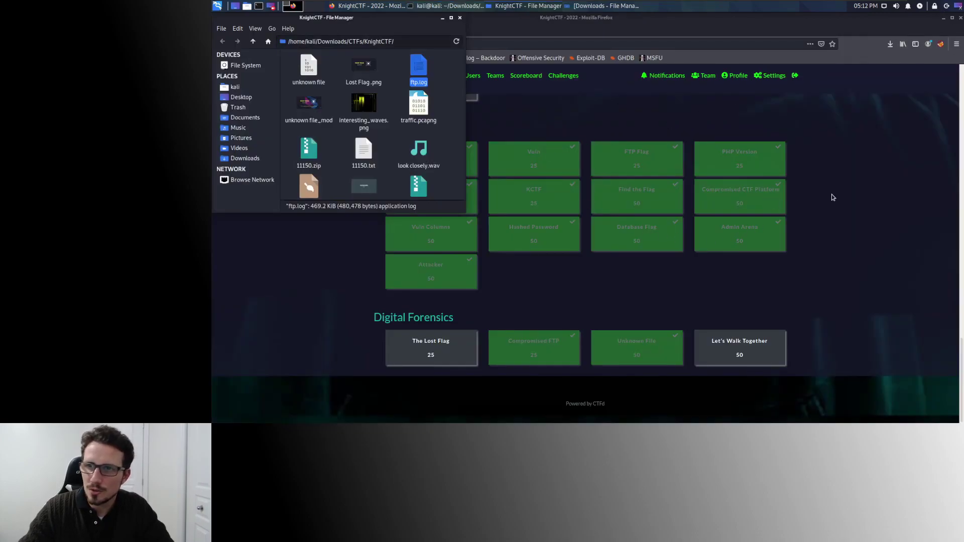
Open the Compromised FTP challenge and highlight its compromised-username and attacker-IP requirements.
left_click(818, 201)
left_click(534, 346)
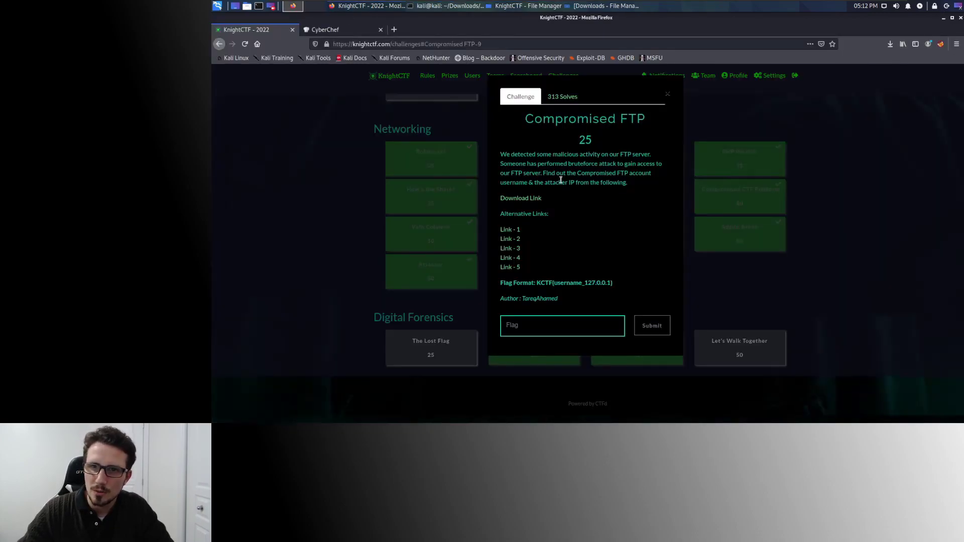
left_click_drag(559, 172, 625, 172)
left_click_drag(528, 183, 613, 183)
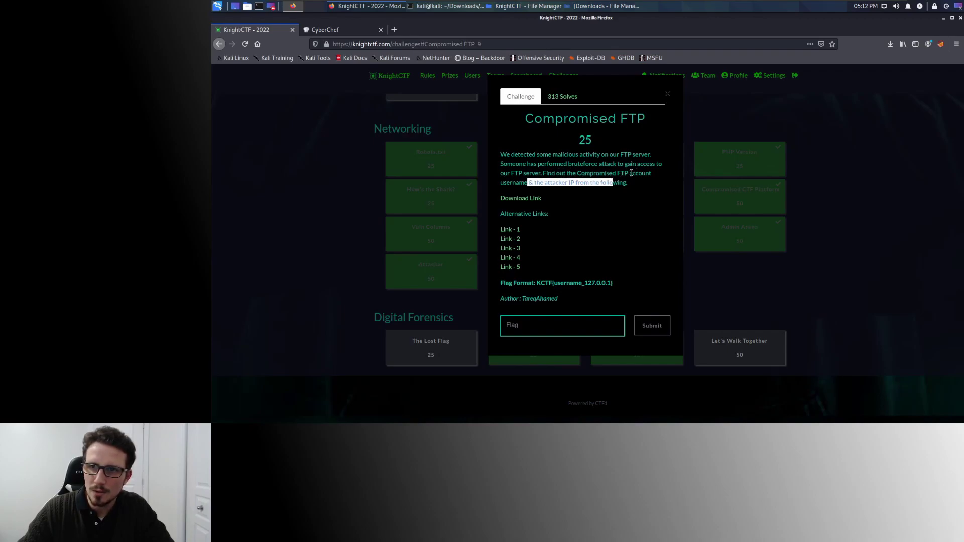
left_click(568, 189)
double_click(596, 173)
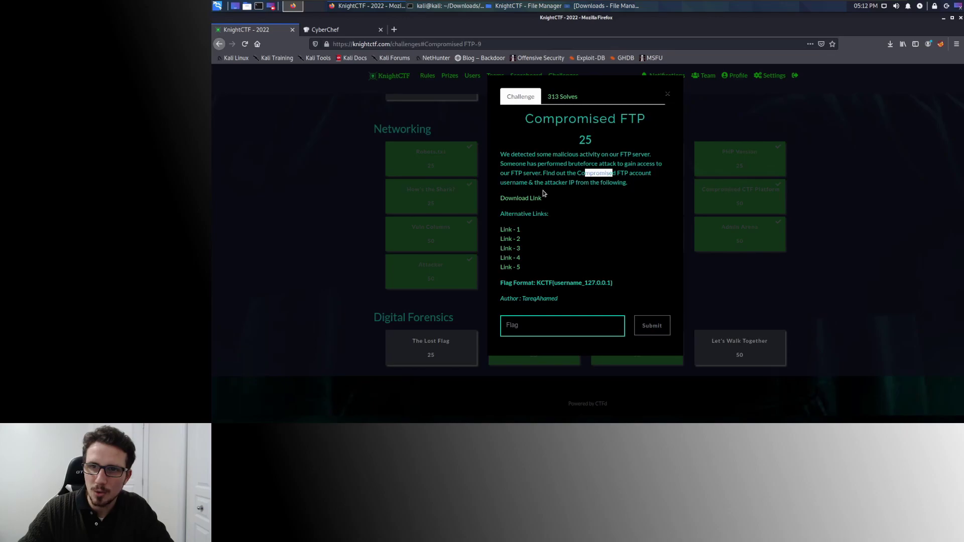
left_click_drag(512, 183, 568, 182)
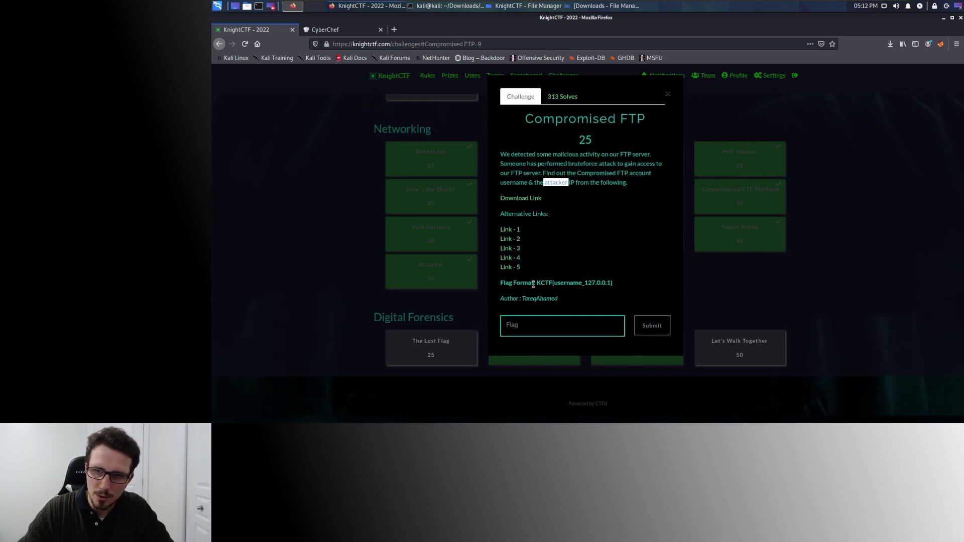
Examine the flag format KCTF{username_127.0.0.1}, then close the challenge.
left_click_drag(537, 283, 555, 283)
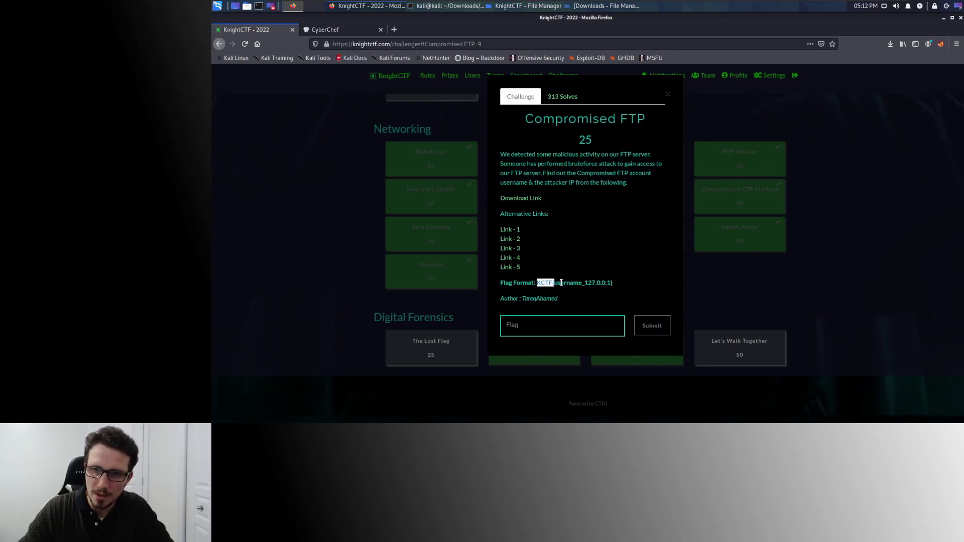
double_click(562, 283)
left_click(583, 283)
left_click_drag(585, 283, 611, 282)
left_click(616, 282)
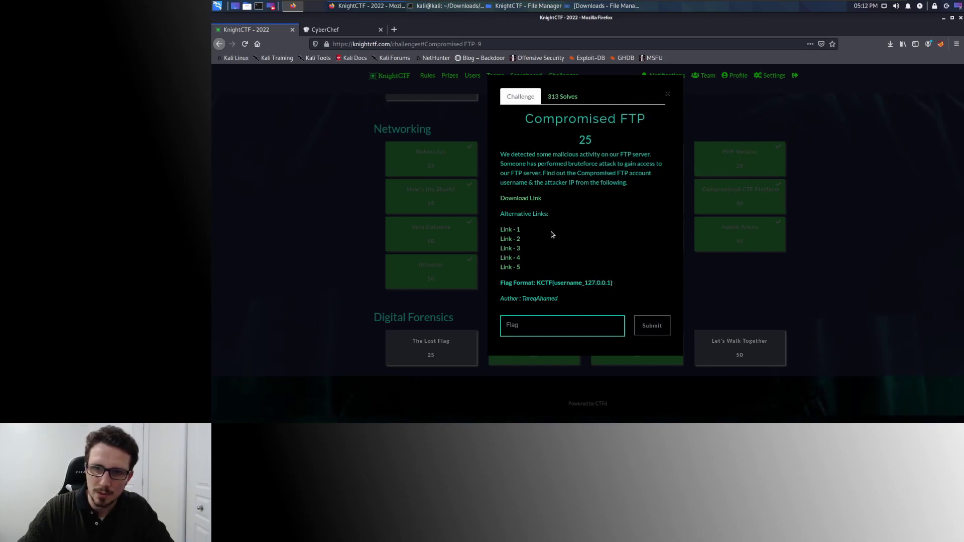
left_click(831, 217)
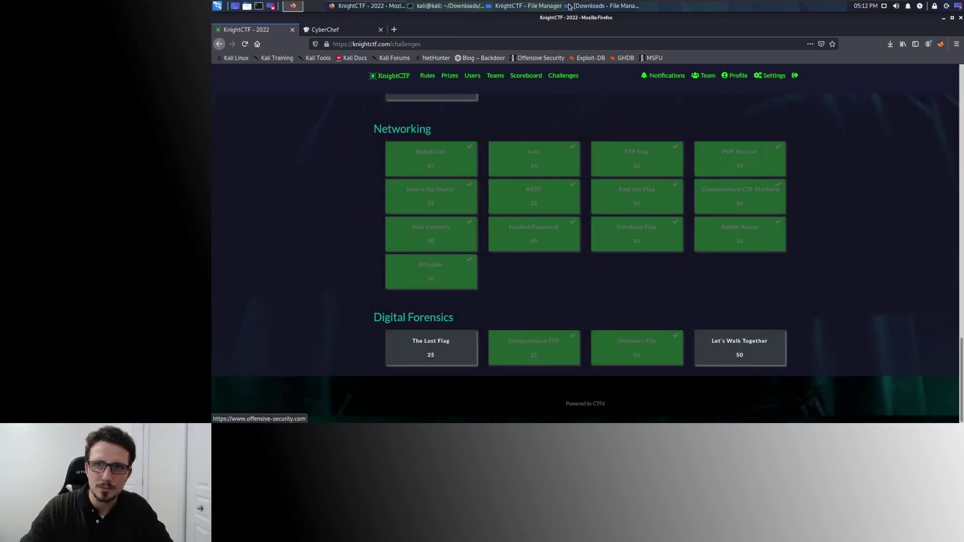
Run ls -l in the terminal and highlight ftp.log in the listing.
left_click(443, 7)
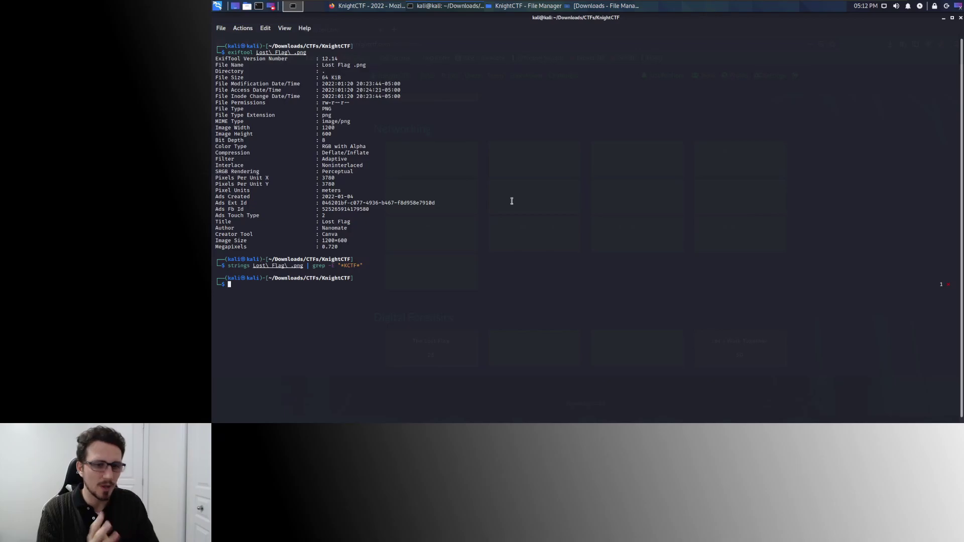
type("ls -l")
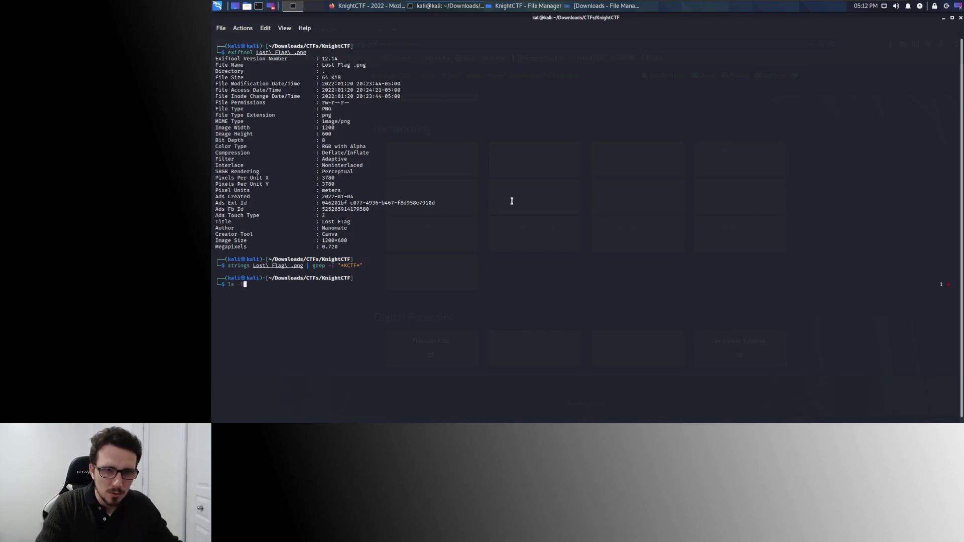
key("Return")
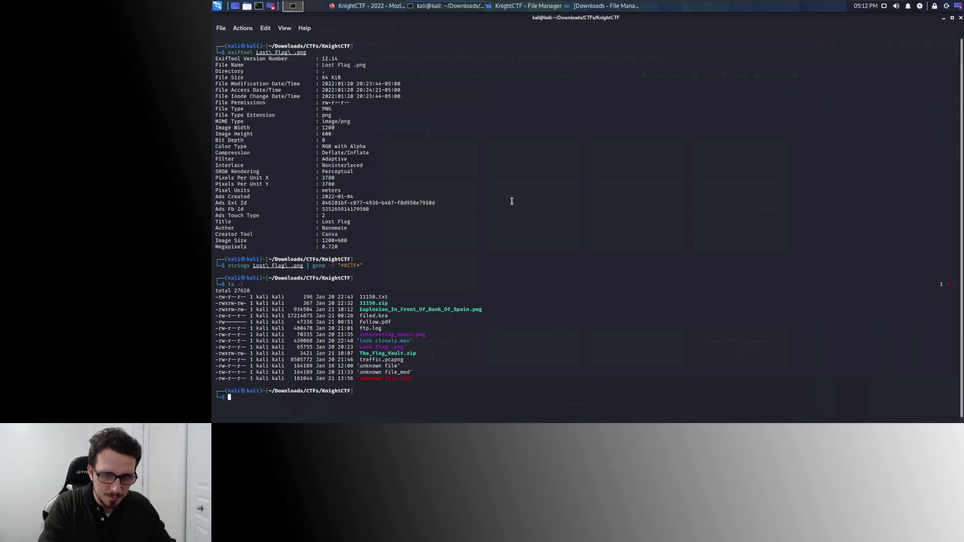
double_click(366, 329)
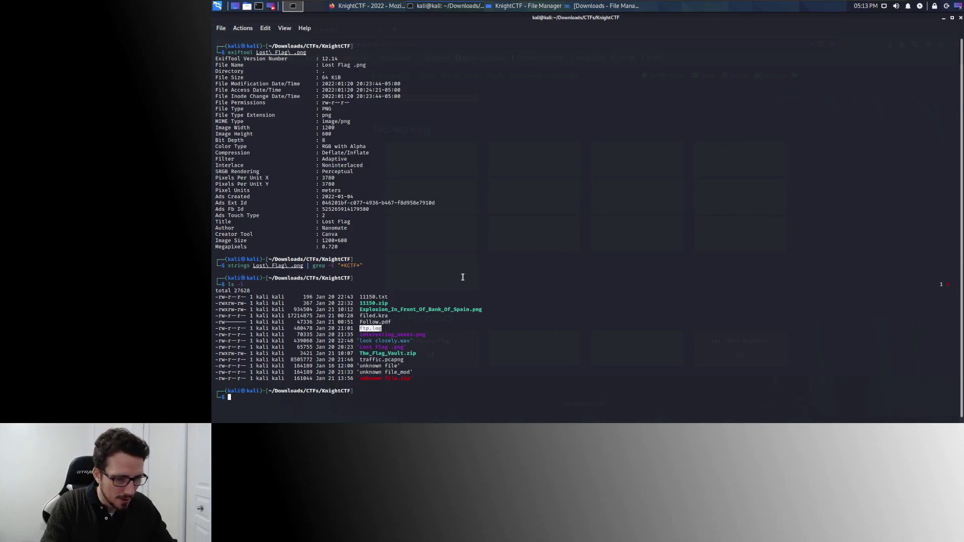
Run cat ftp.log | grep -vE 'FAIL|CONNECT' to isolate the single OK LOGIN line.
type("cat ")
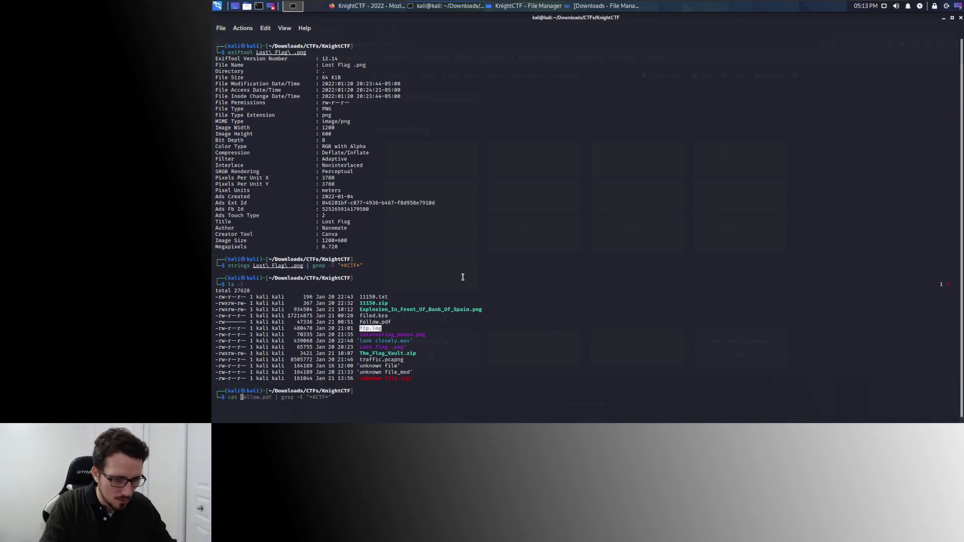
type("ftp.log")
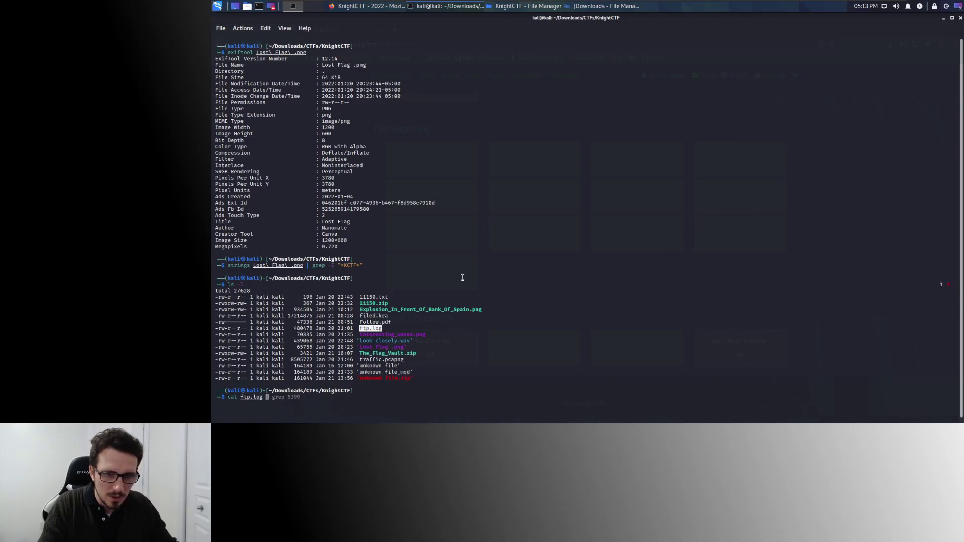
key("BackSpace")
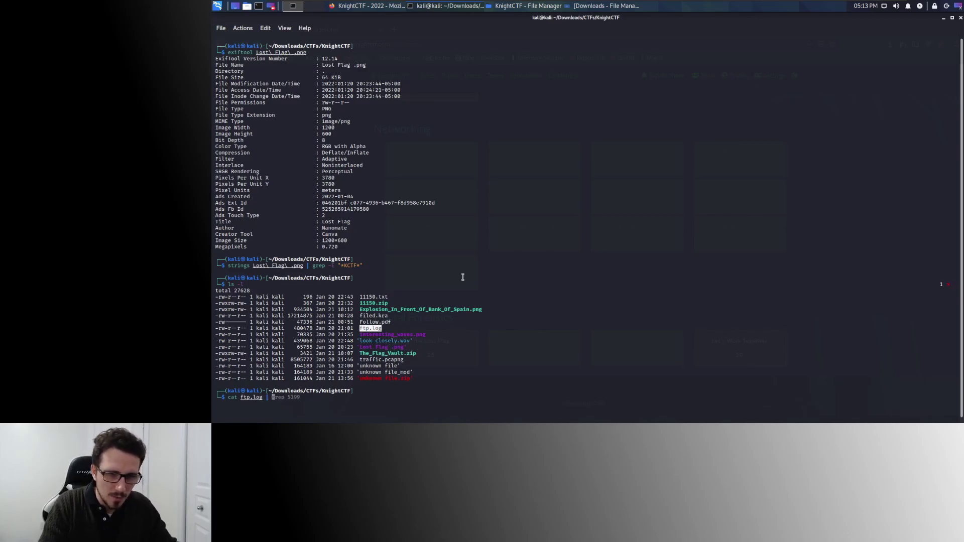
type("| grep")
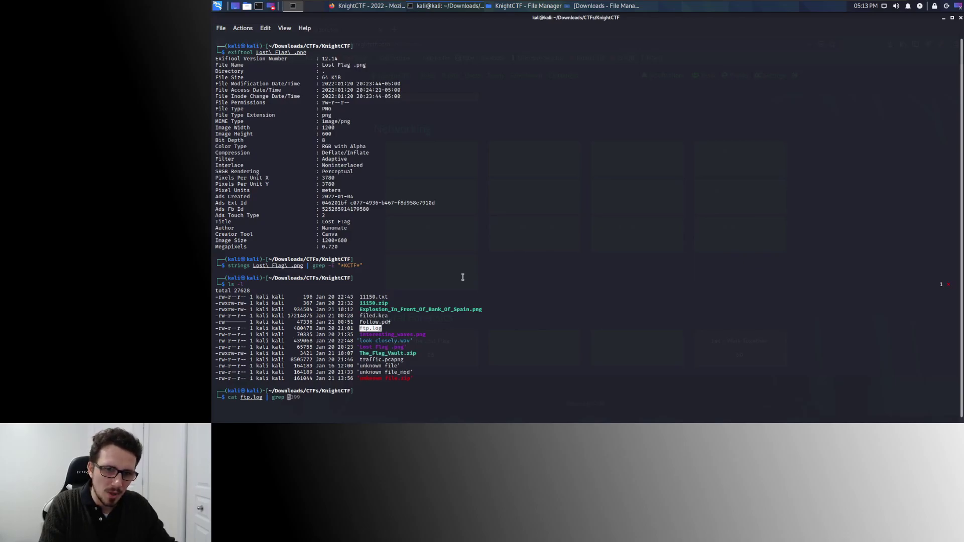
type("-")
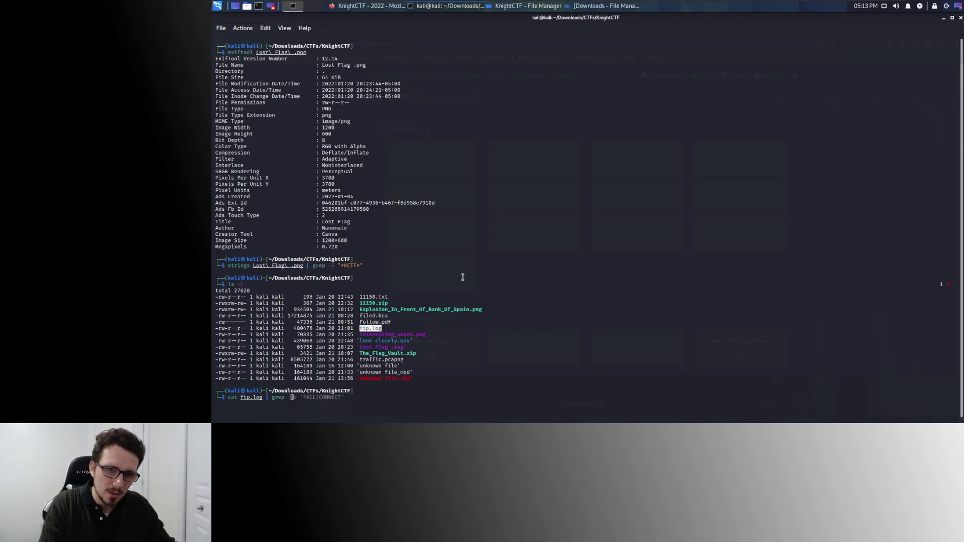
type("E")
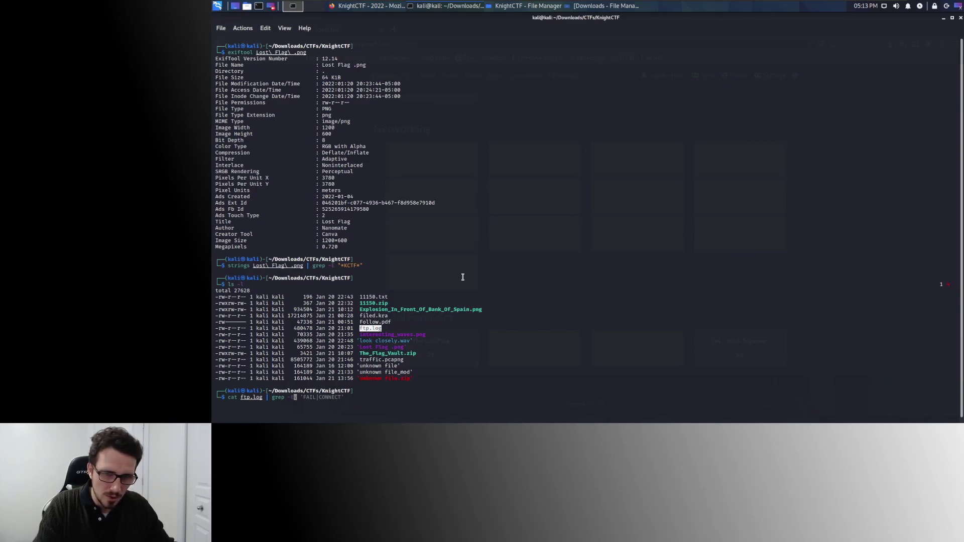
key("BackSpace")
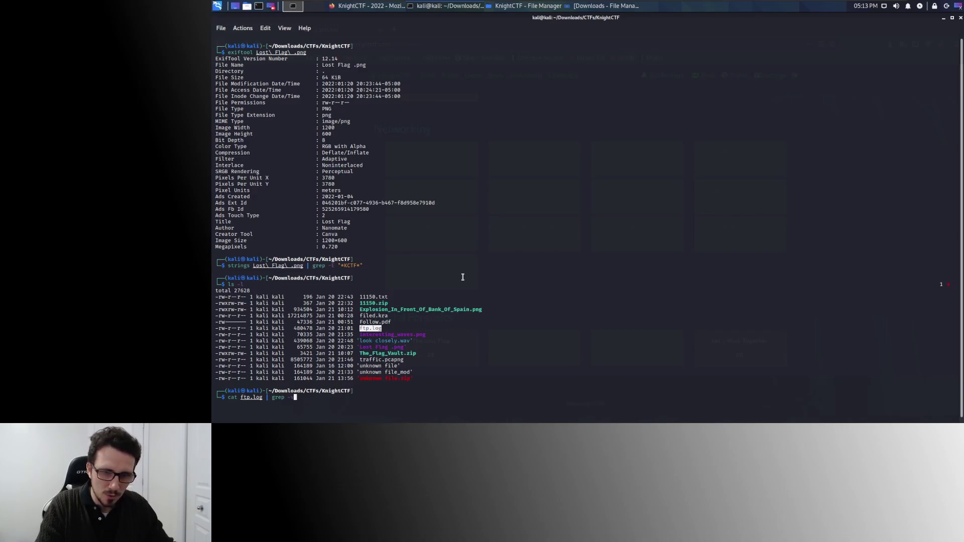
type("v")
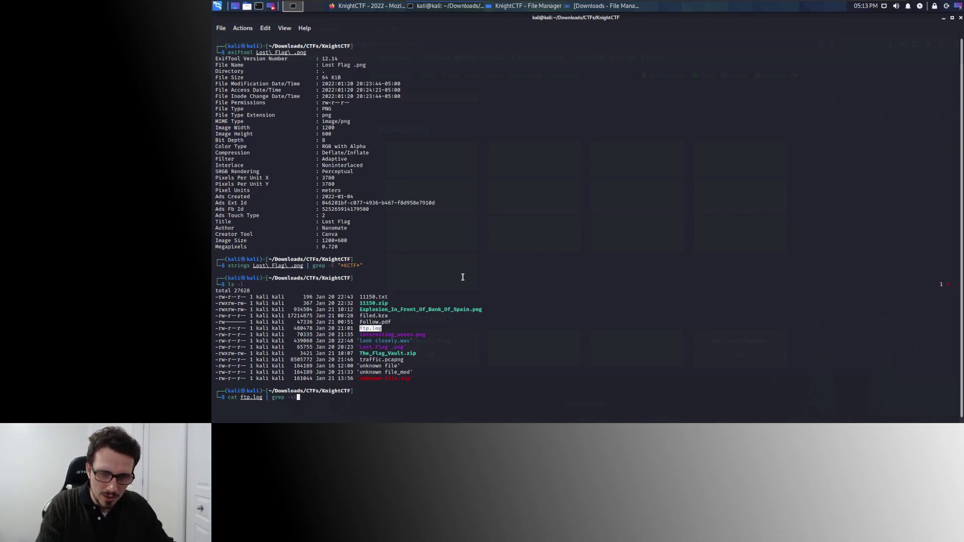
type("E \"FAIL|CONNE")
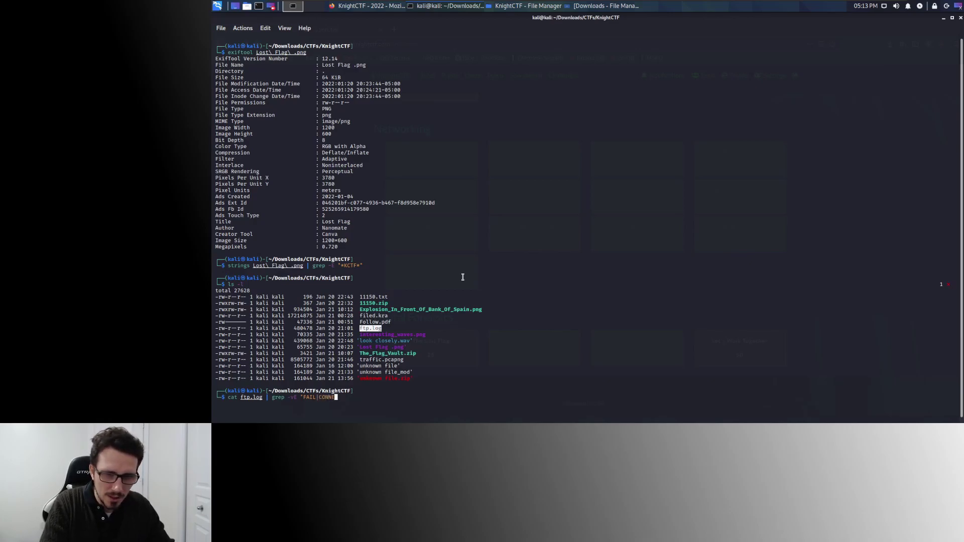
type("CT\"")
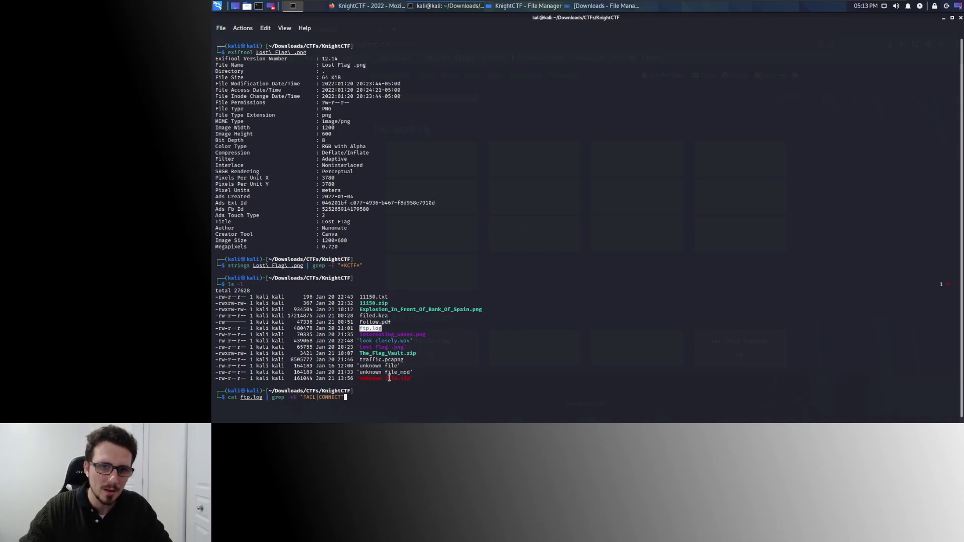
left_click_drag(303, 397, 347, 398)
left_click(413, 372)
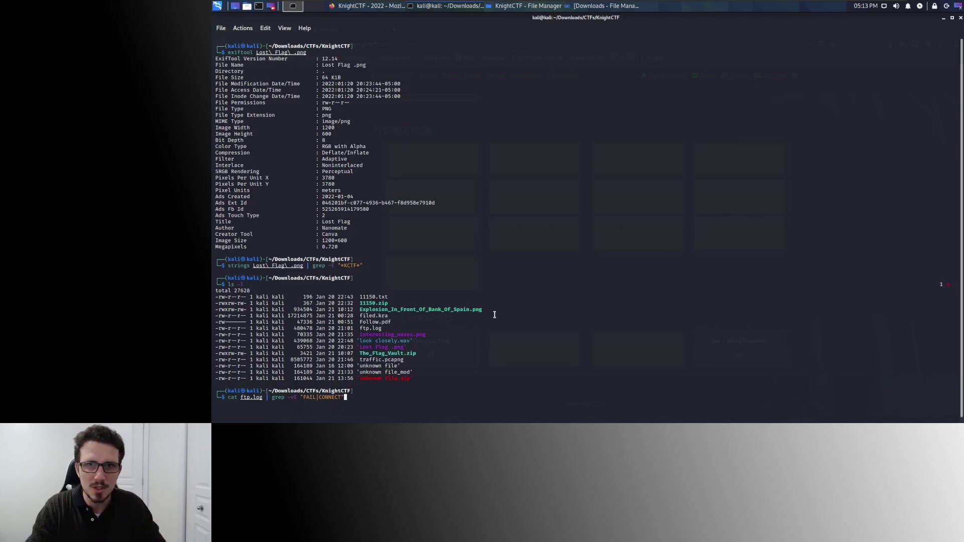
key("Return")
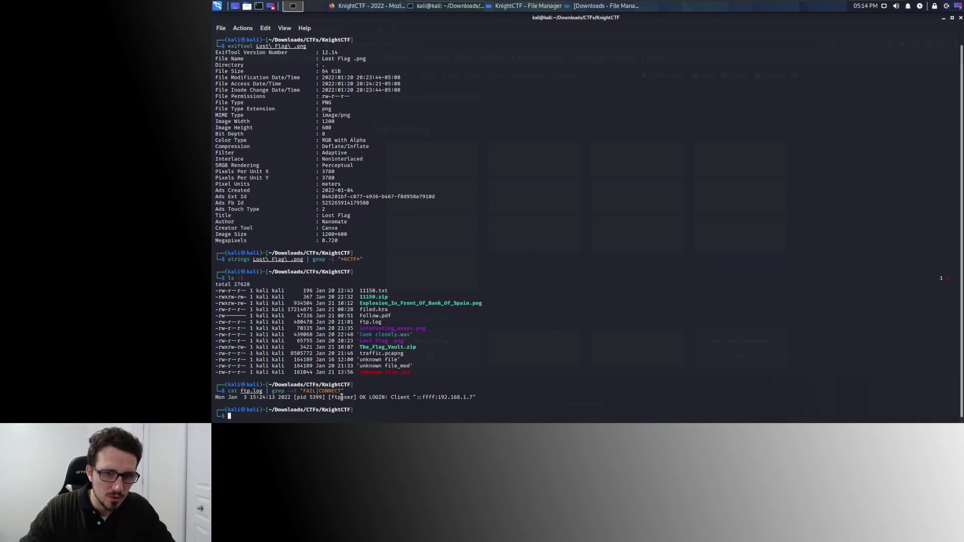
Mark the OK LOGIN by ftpuser from 192.168.1.7, then switch to the KnightCTF page.
left_click_drag(360, 397, 385, 397)
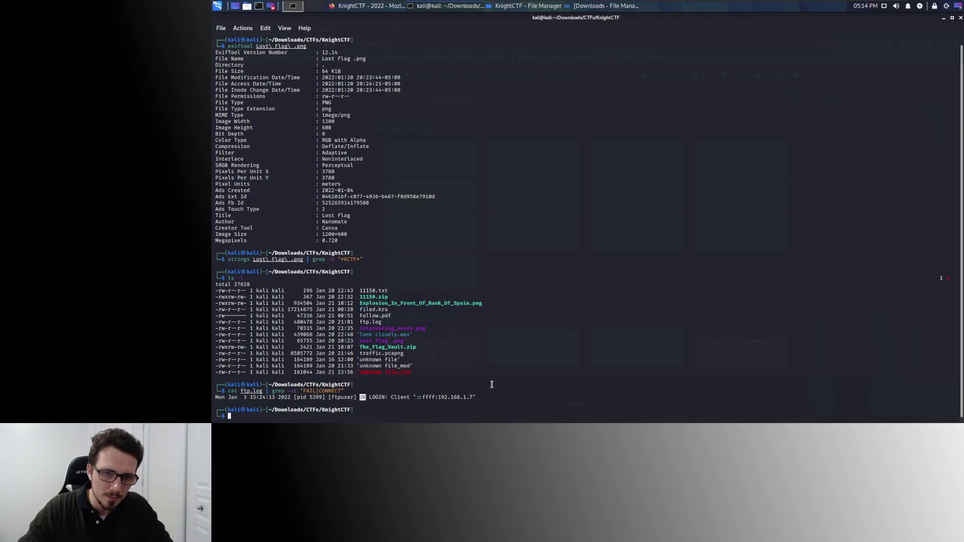
left_click_drag(438, 397, 473, 396)
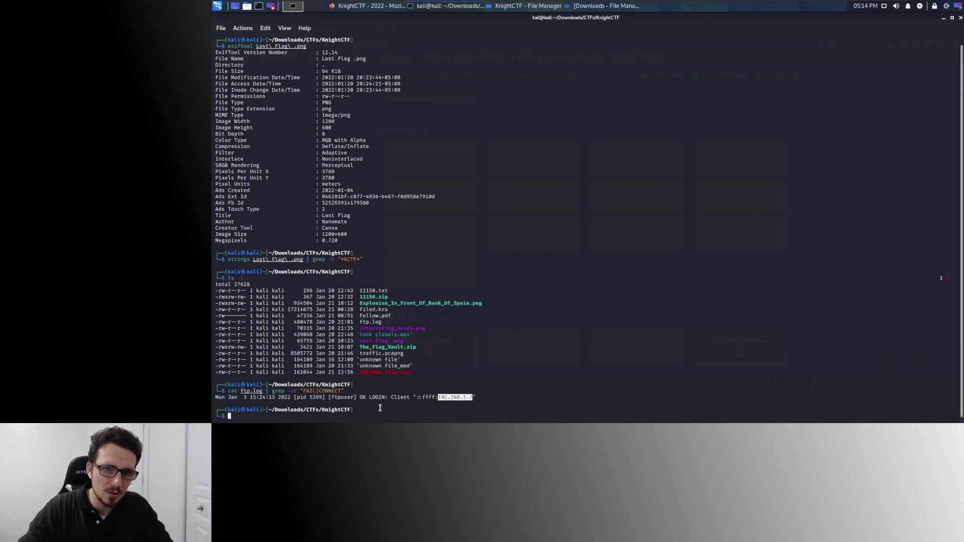
left_click_drag(330, 397, 352, 397)
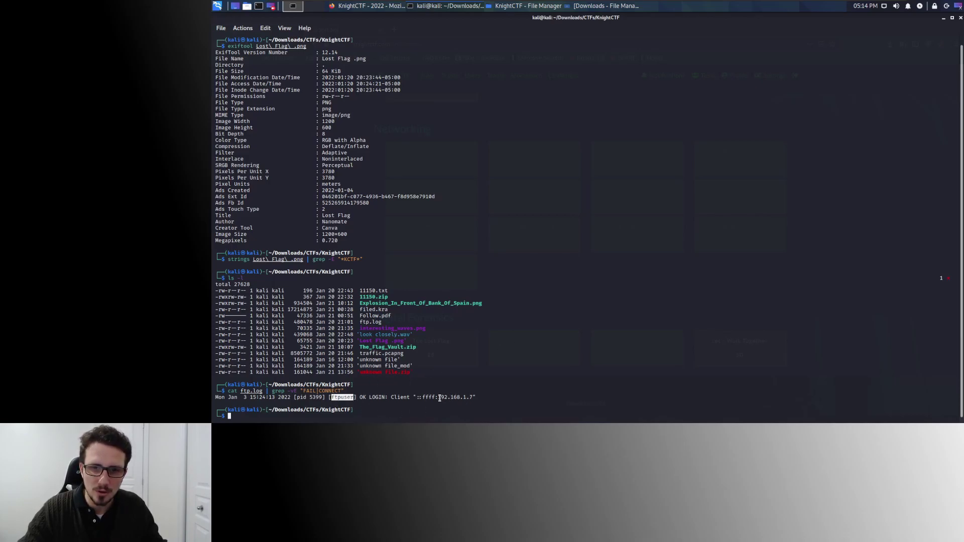
left_click_drag(438, 398, 471, 398)
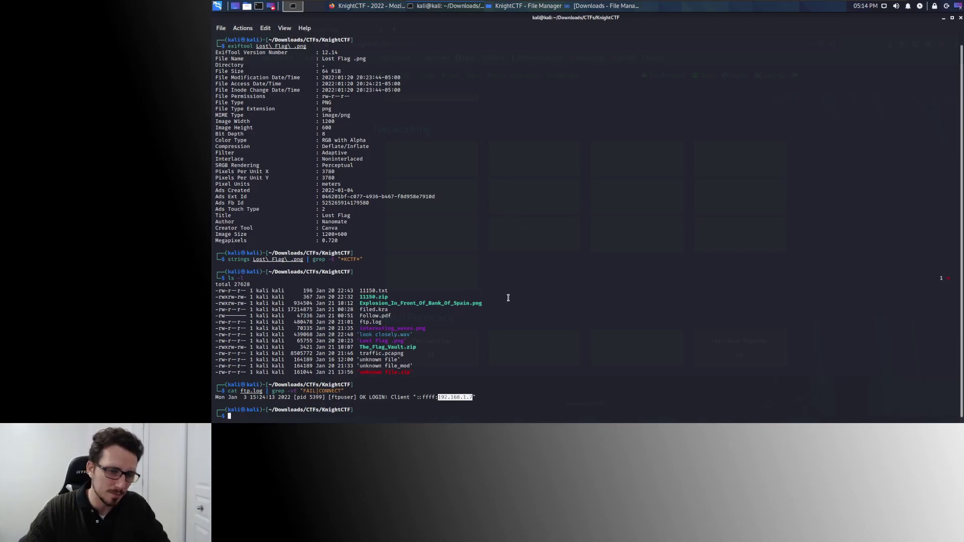
key("alt+Tab")
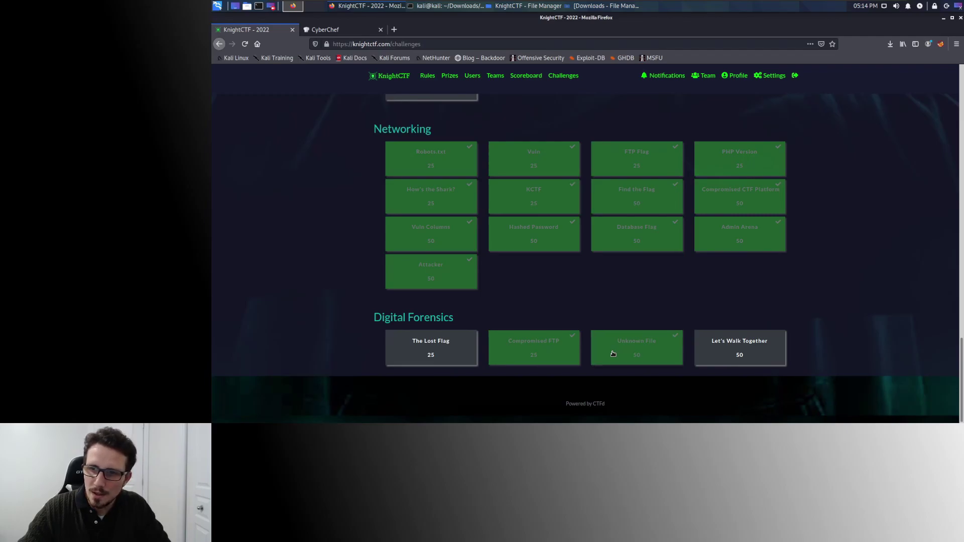
View the Unknown File challenge, then inspect unknown file.zip's contents in Thunar.
left_click(613, 354)
left_click(727, 279)
left_click(520, 6)
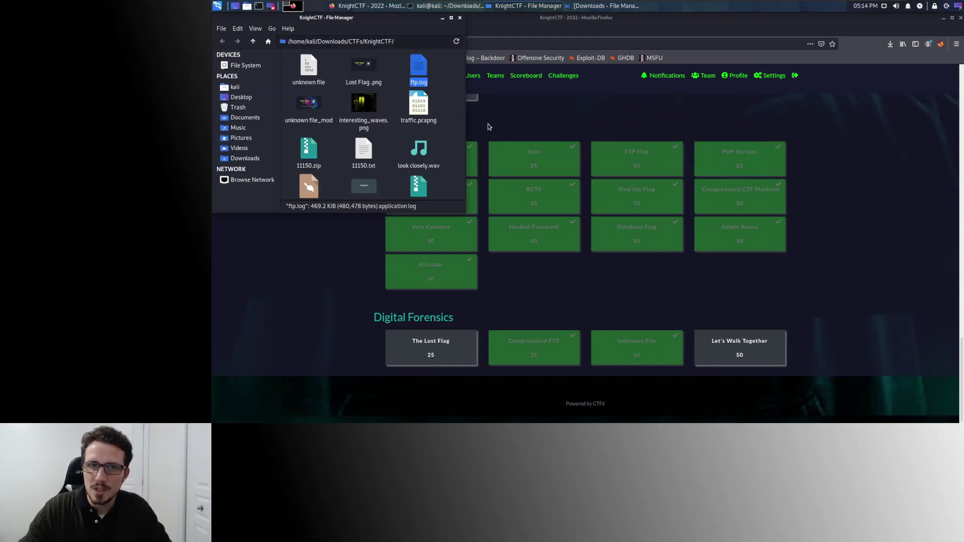
scroll(414, 133, "down", 3)
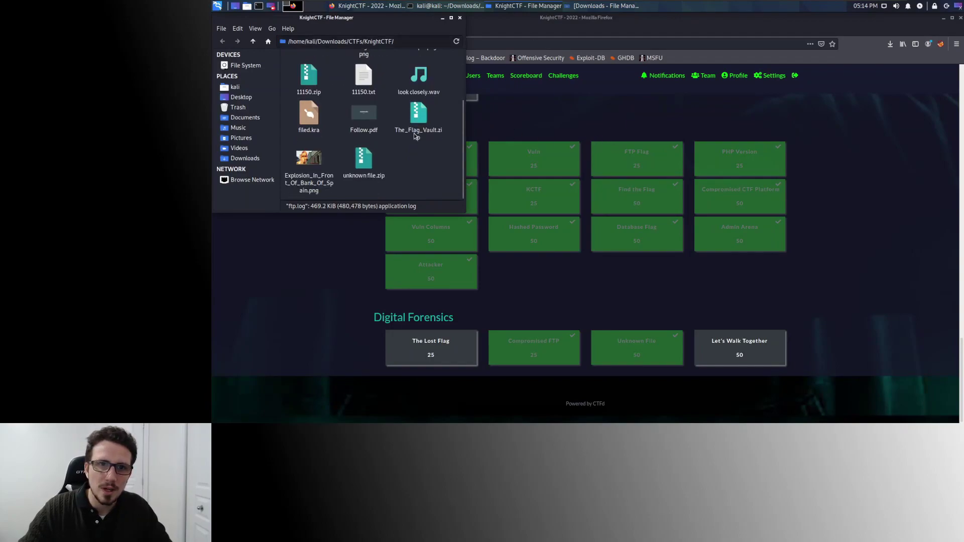
double_click(369, 169)
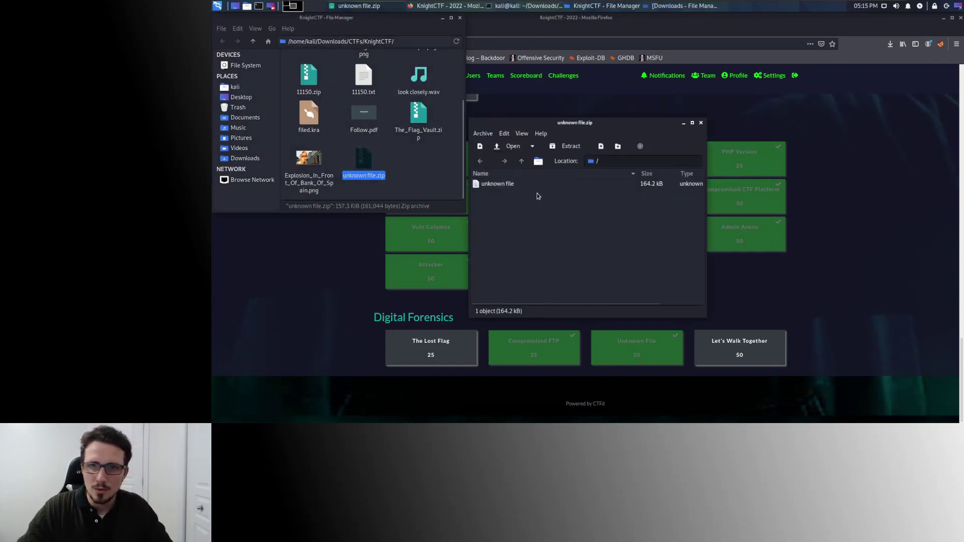
left_click(701, 123)
Select the extracted 'unknown file' in Thunar and return to the terminal.
scroll(351, 126, "up", 3)
left_click(308, 70)
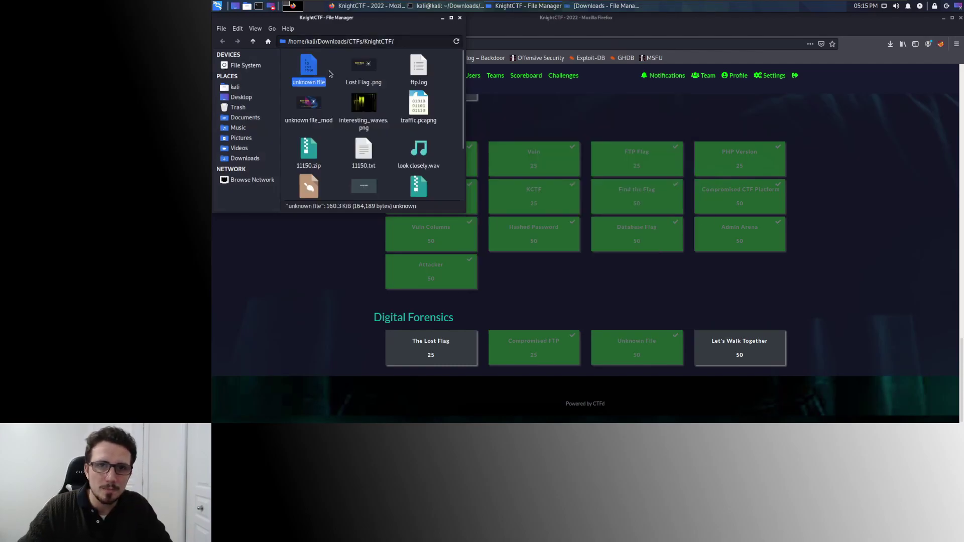
left_click(336, 105)
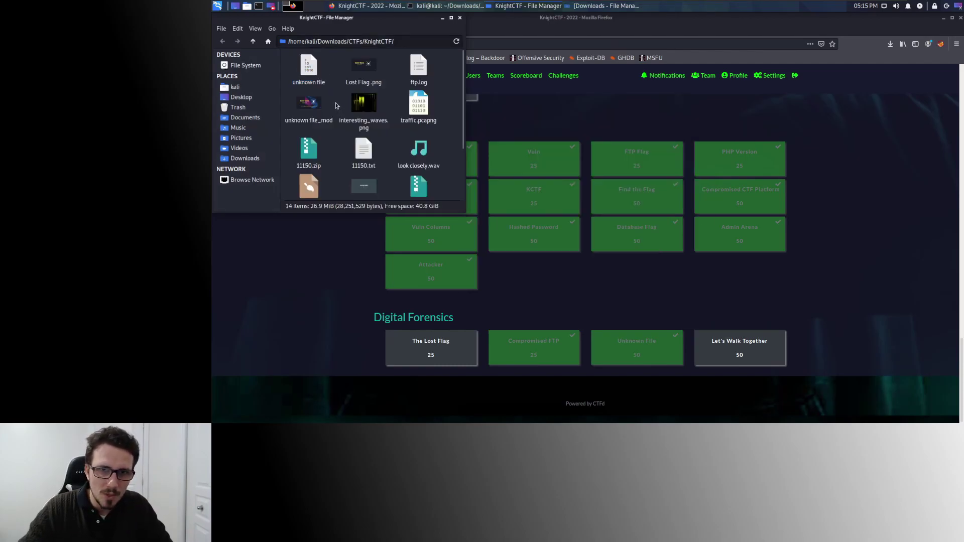
left_click(314, 71)
left_click(450, 6)
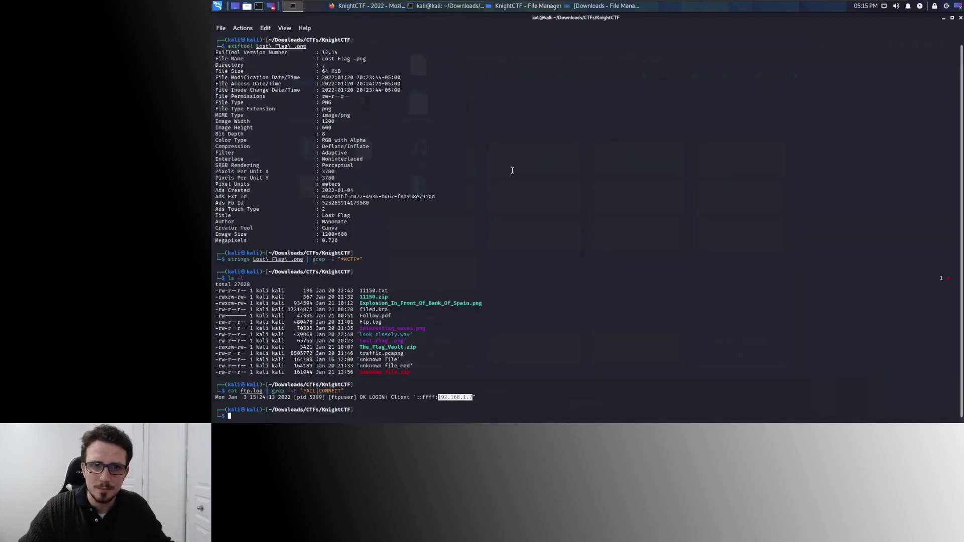
Print the raw contents of 'unknown file' with cat.
type("strings")
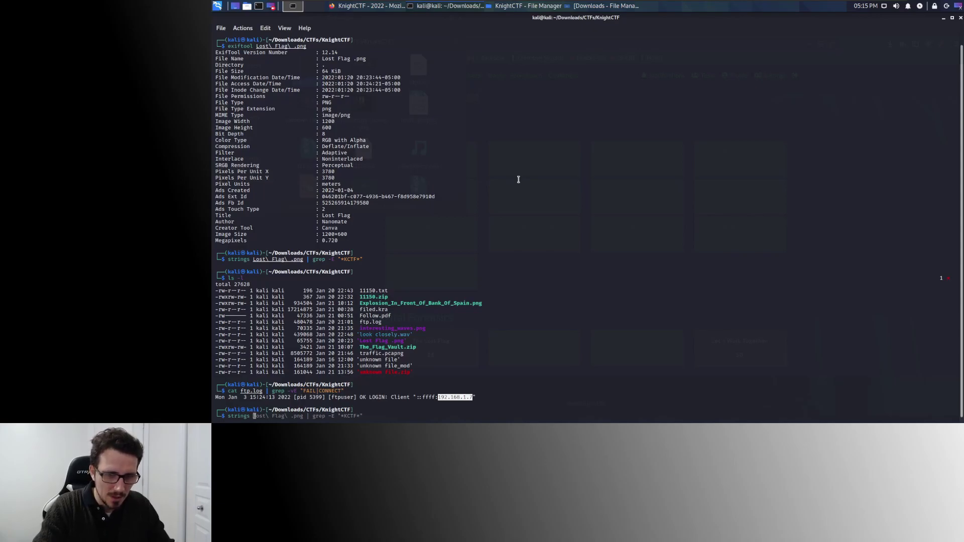
key("BackSpace")
key("BackSpace")
key("BackSpace")
key("BackSpace")
key("BackSpace")
key("BackSpace")
key("BackSpace")
key("BackSpace")
type("ca")
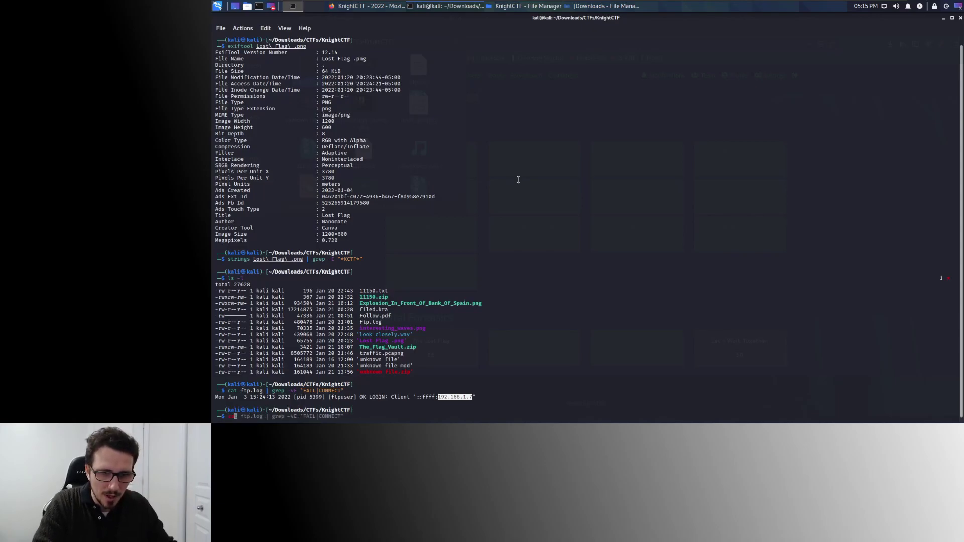
type("t unk")
key("Tab")
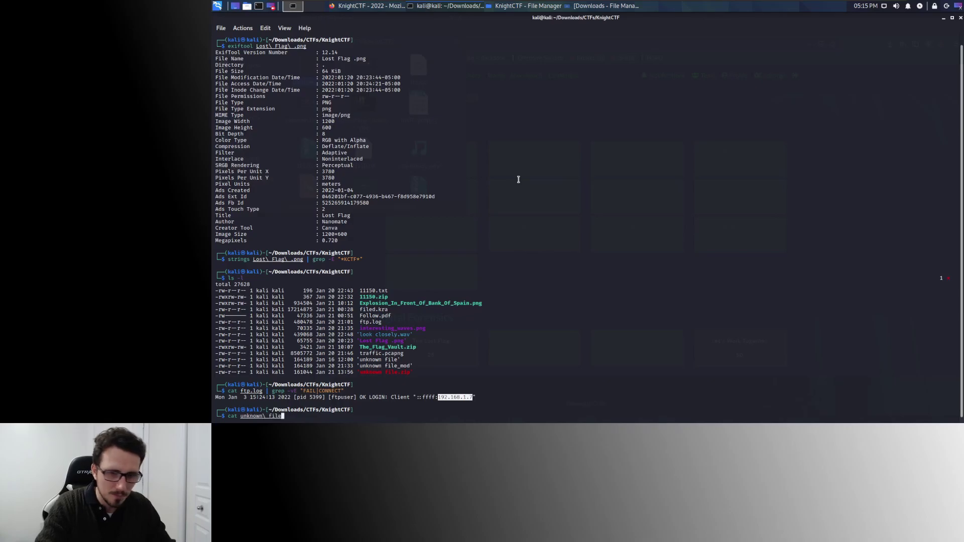
key("Return")
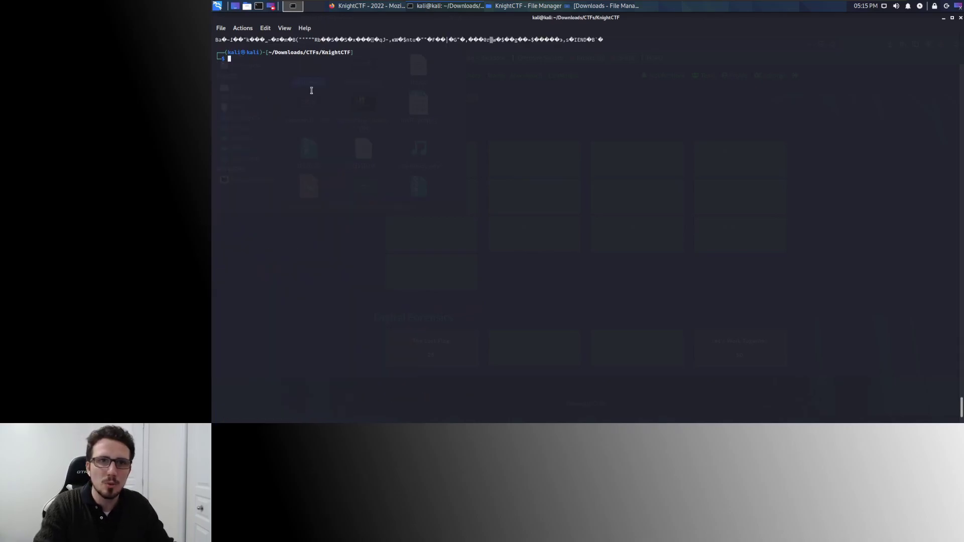
Dump the strings of 'unknown file', clear the screen, and stage a hexeditor command for it.
type("strings unk")
key("Right")
key("Return")
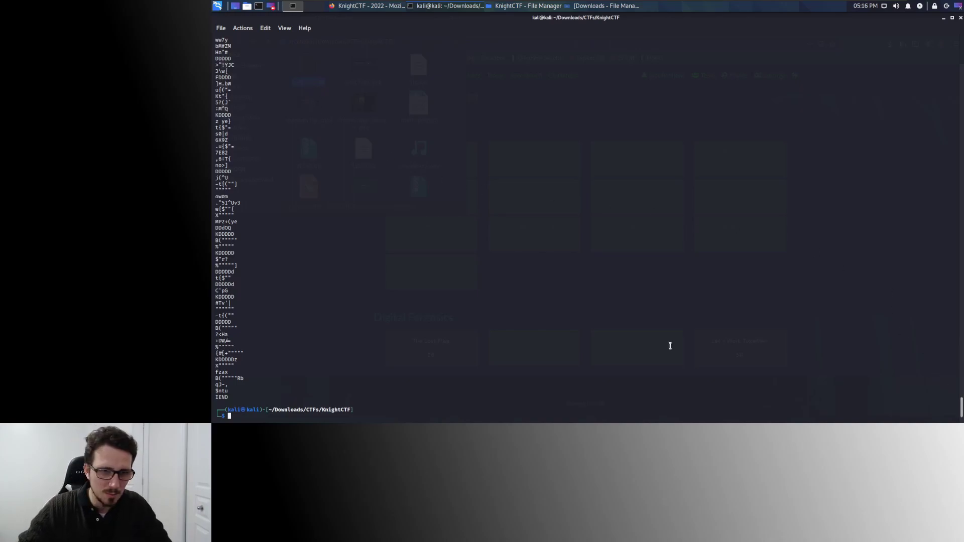
key("ctrl+l")
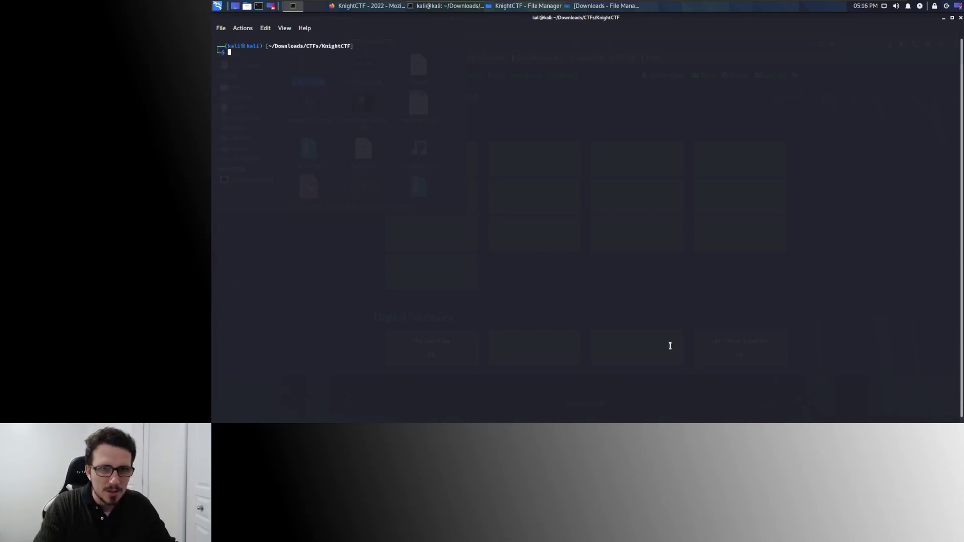
type("exif")
type("d")
type("itor unknown\\ file")
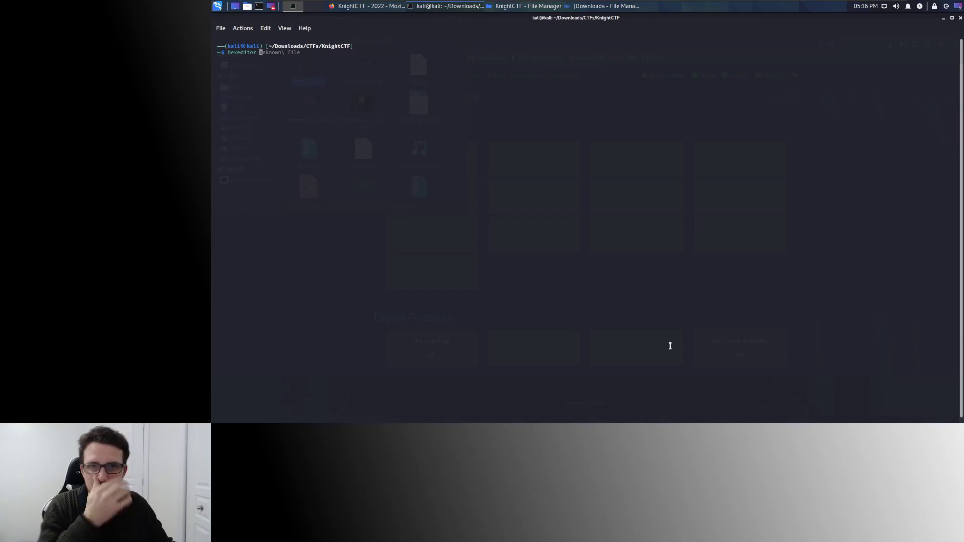
key("Right")
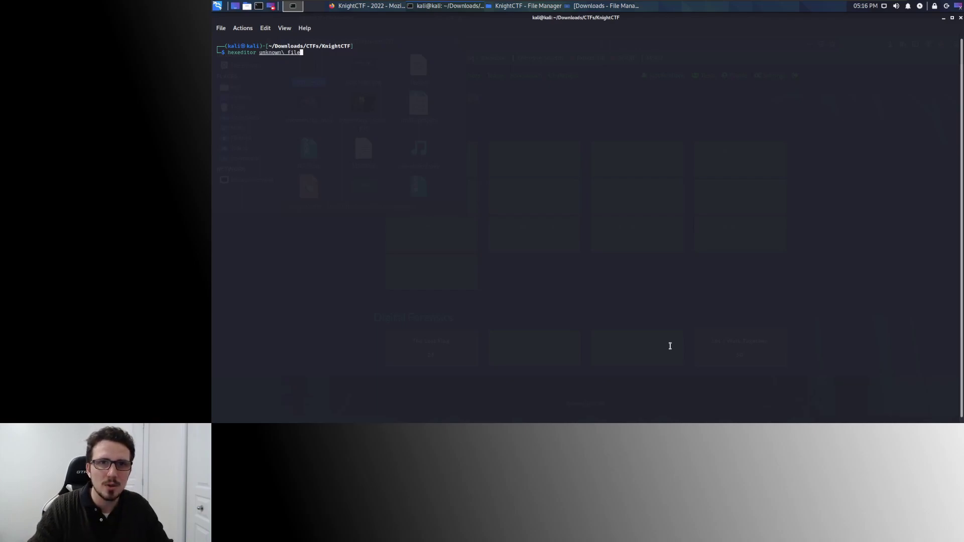
In the CyberChef tab, add 'unknown file' from disk as a second input.
left_click(360, 7)
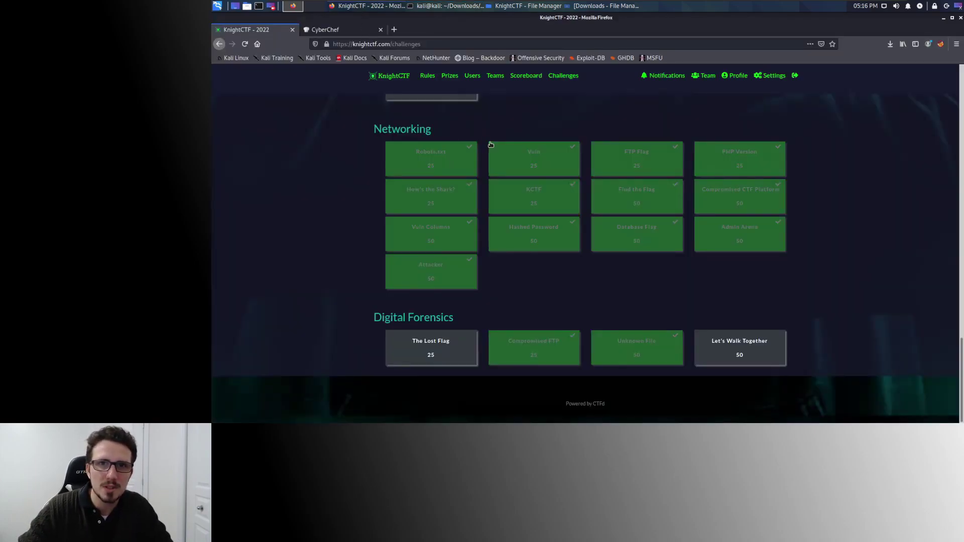
left_click(342, 30)
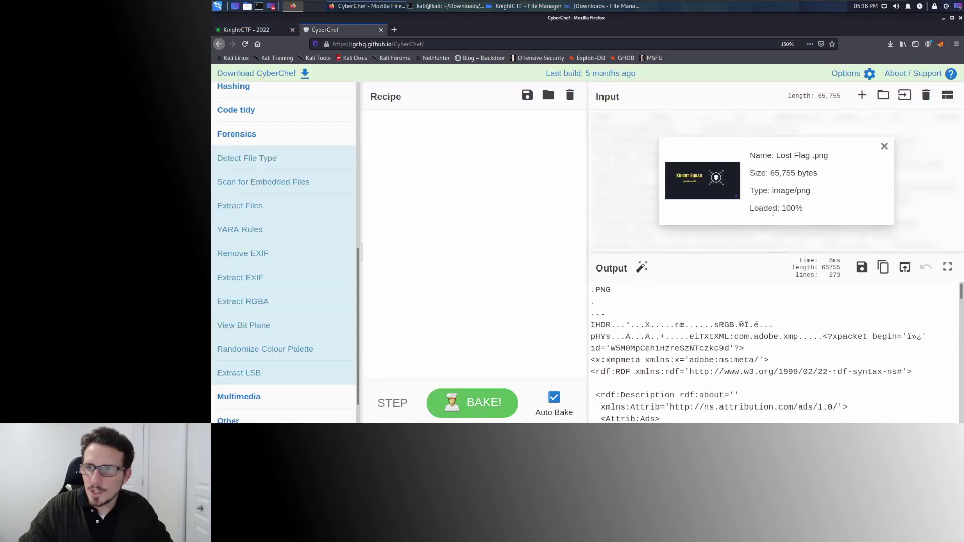
left_click(904, 267)
left_click(926, 266)
left_click(904, 95)
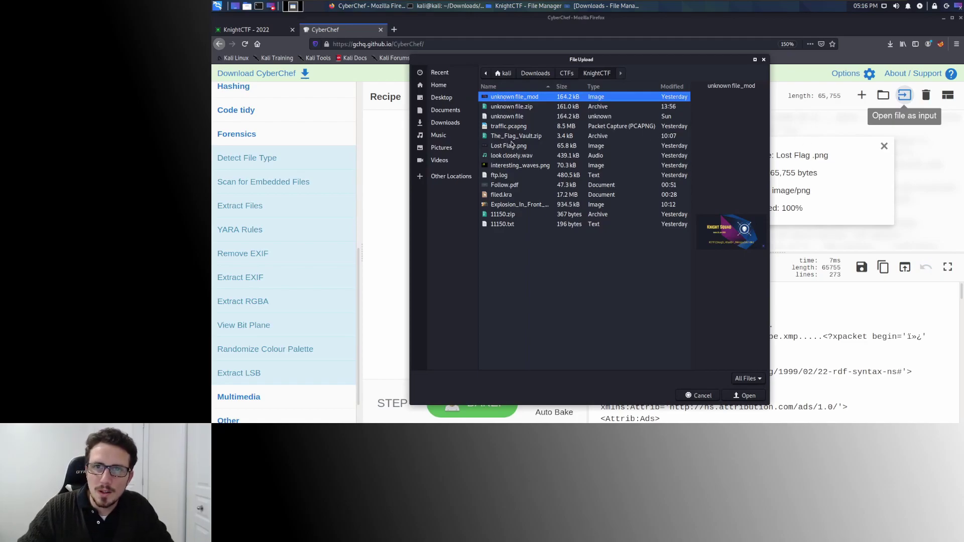
double_click(508, 116)
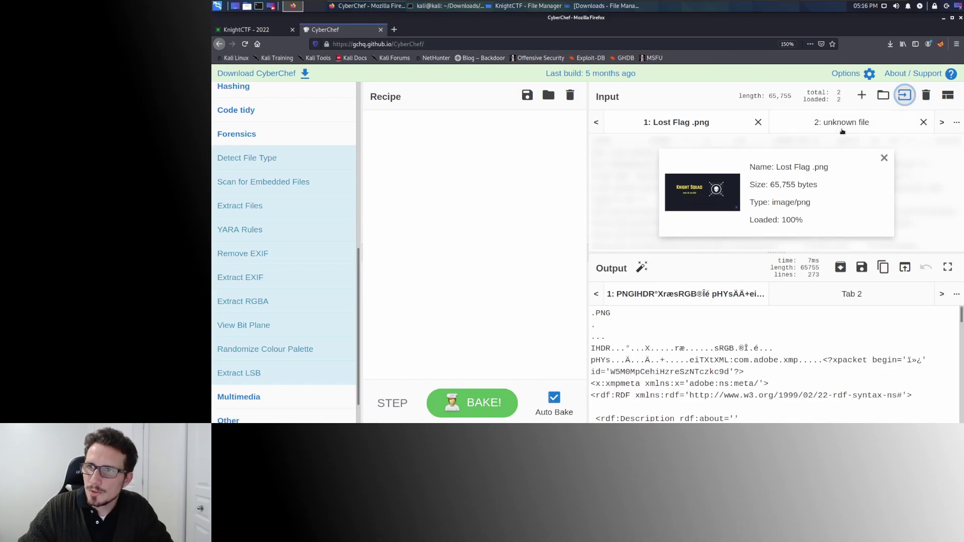
Remove the Lost Flag .png input and highlight the 'PNG' header and 'adobe.' metadata in the output.
left_click(751, 122)
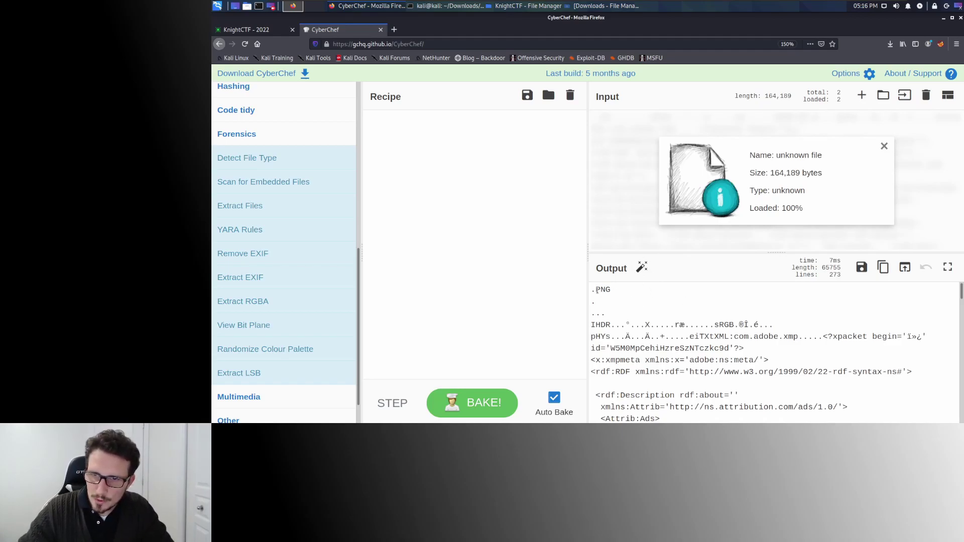
left_click_drag(596, 290, 613, 290)
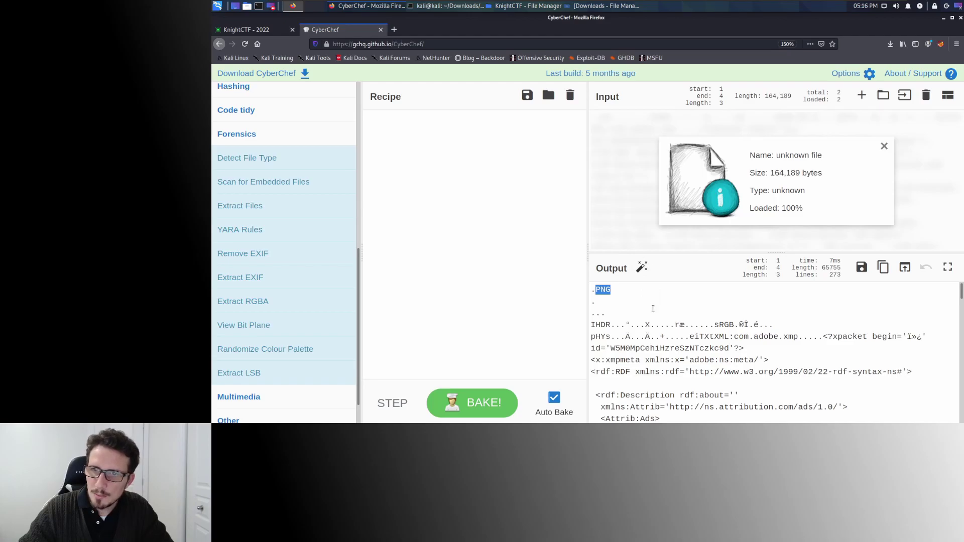
scroll(653, 308, "down", 2)
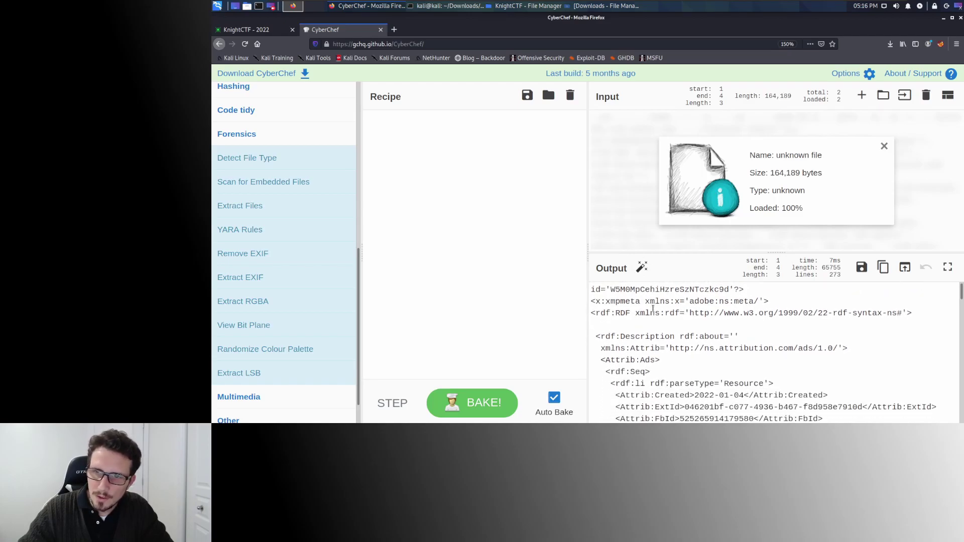
scroll(652, 308, "down", 10)
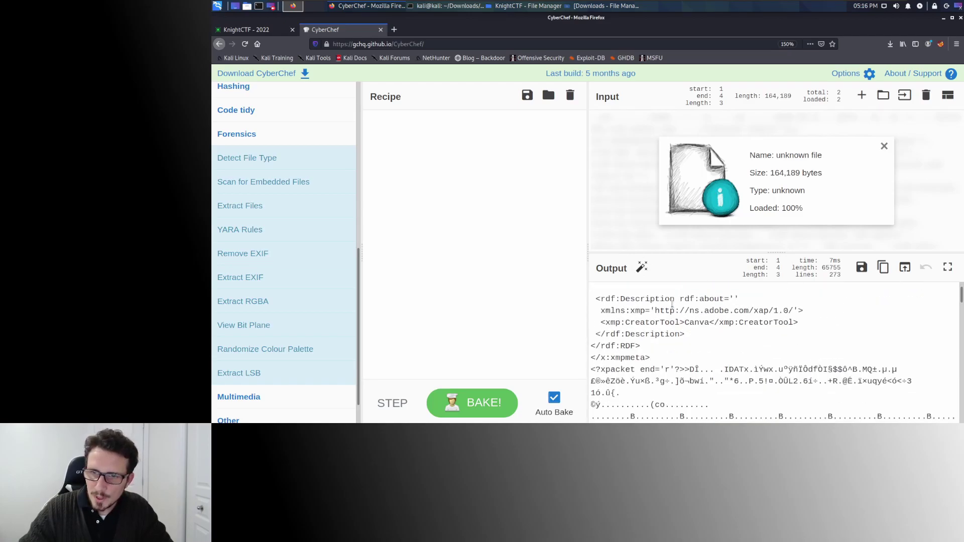
scroll(672, 304, "up", 15)
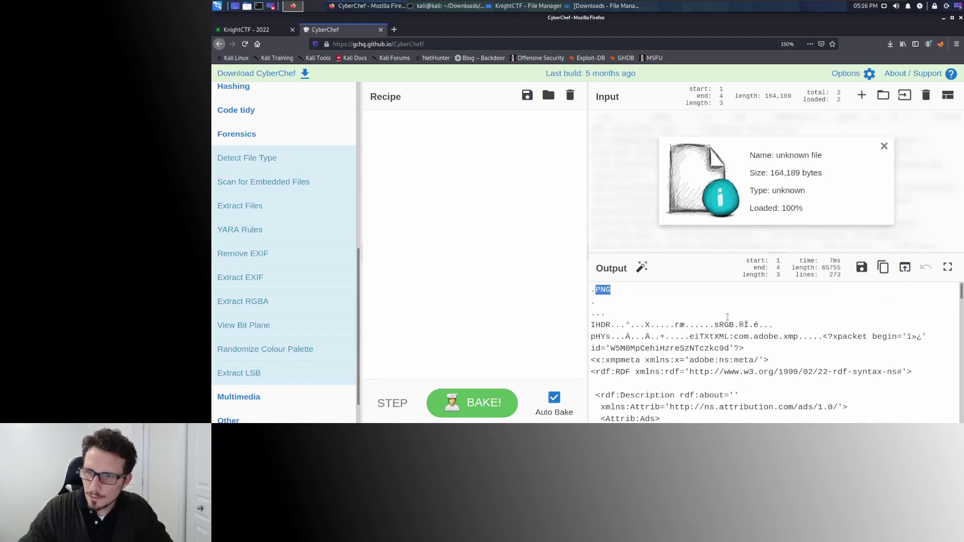
scroll(727, 317, "down", 1)
left_click_drag(754, 306, 783, 307)
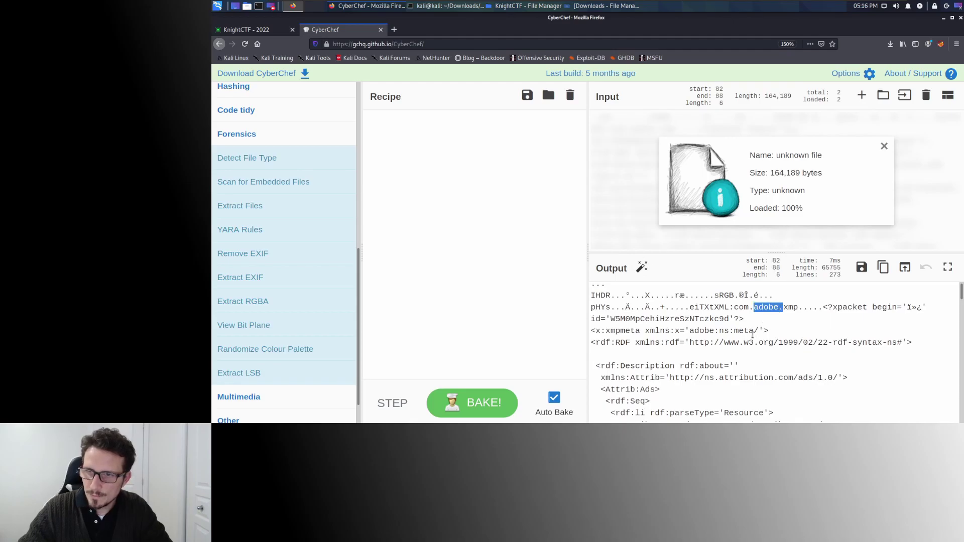
key("alt+Tab")
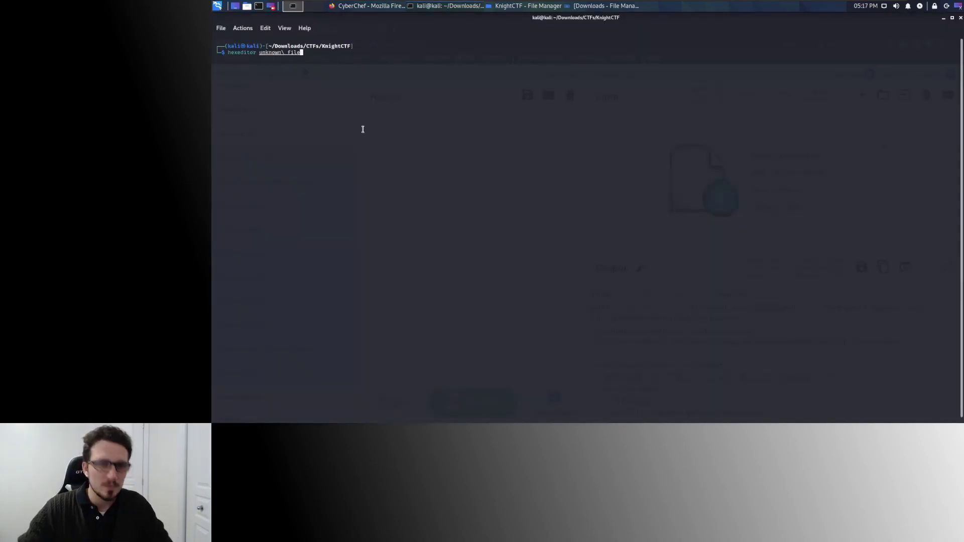
Open 'unknown file' in hexeditor, check Wikipedia's PNG signature, and type 89 50 over the first bytes.
key("Return")
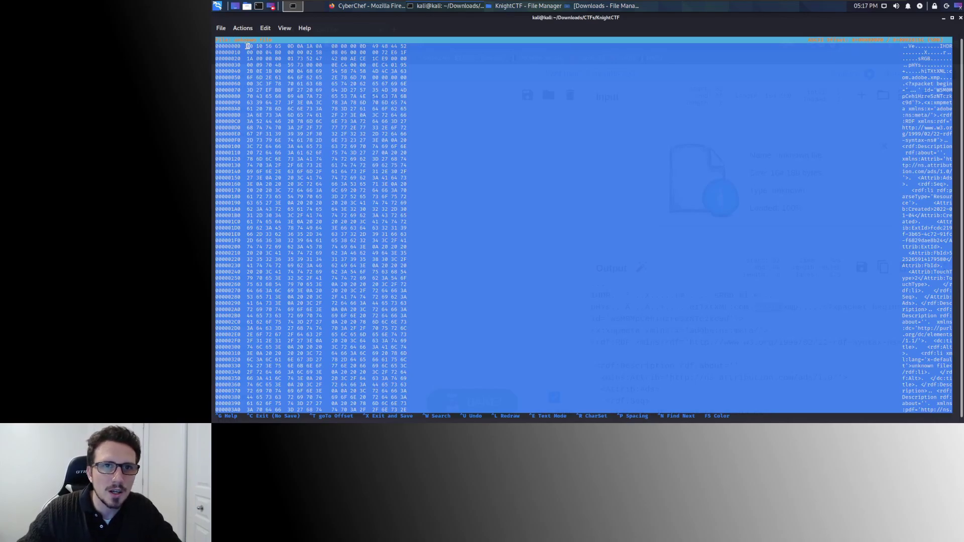
left_click_drag(247, 45, 281, 46)
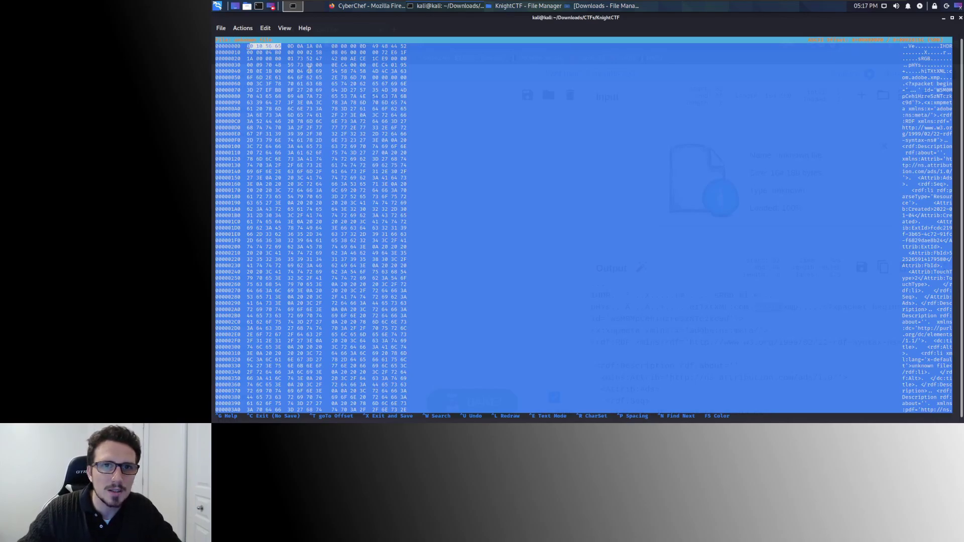
left_click(365, 6)
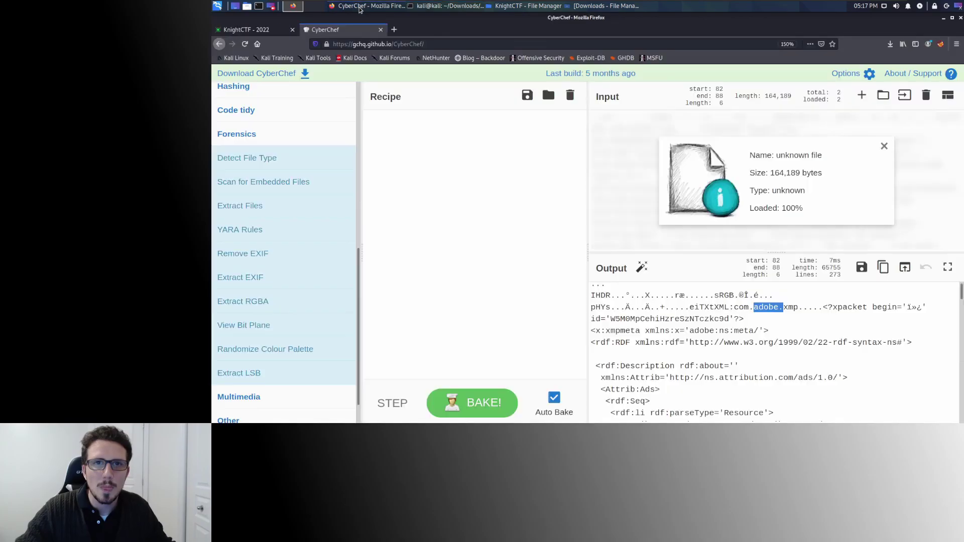
left_click(395, 31)
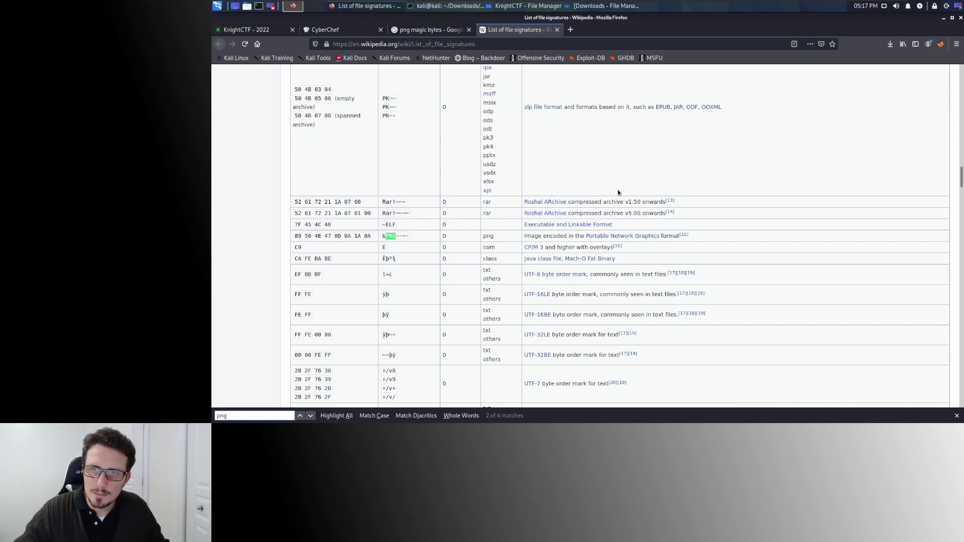
key("alt+Tab")
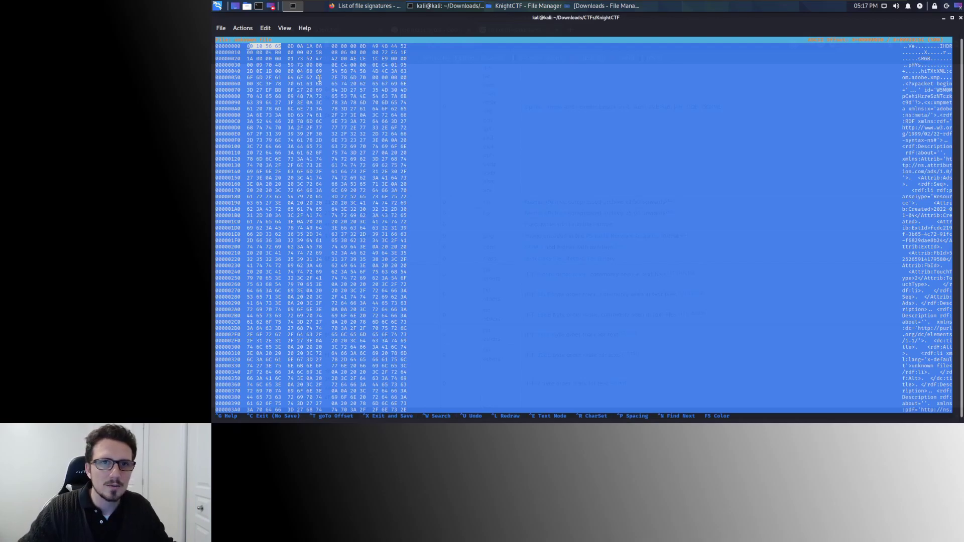
left_click(248, 58)
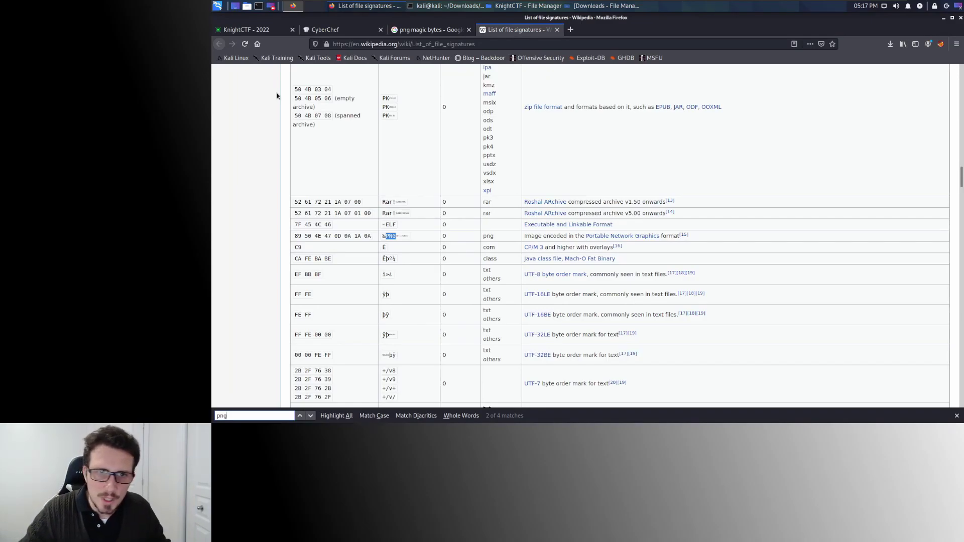
key("alt+Tab")
type("89 ")
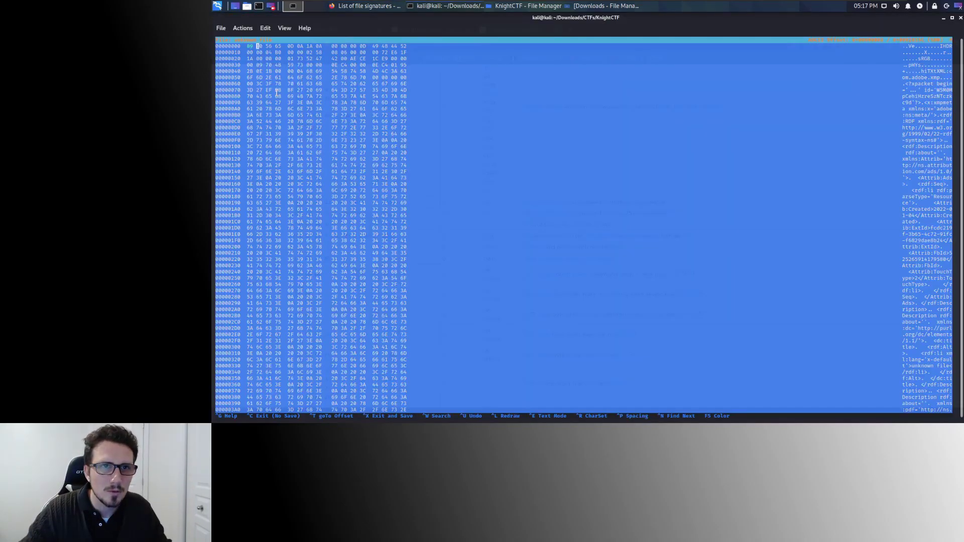
type("50")
Overwrite the next header bytes with 4E 47 0D 0A to match the PNG signature, then save with Ctrl+X.
key("alt+Tab")
key("alt+Tab")
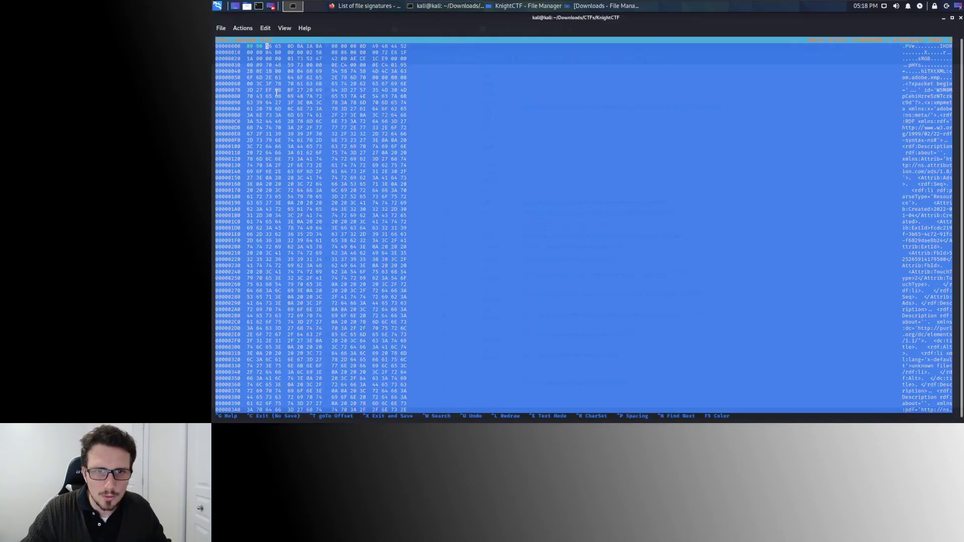
type("4")
type("E47")
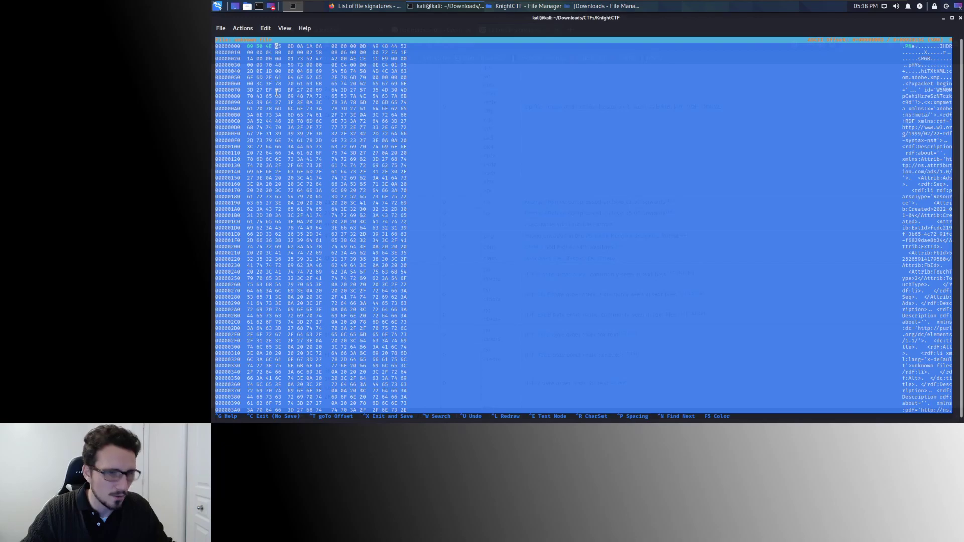
key("alt+Tab")
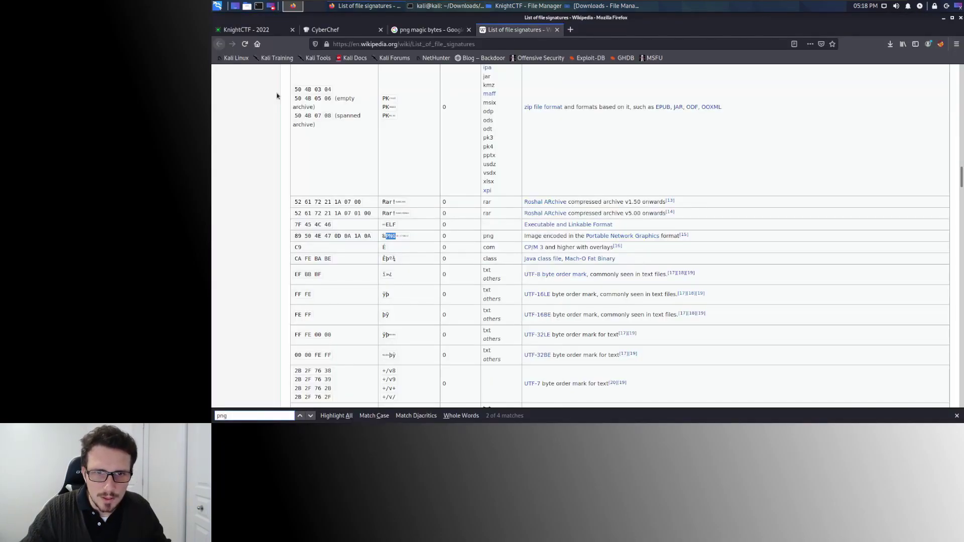
key("alt+Tab")
type("0D ")
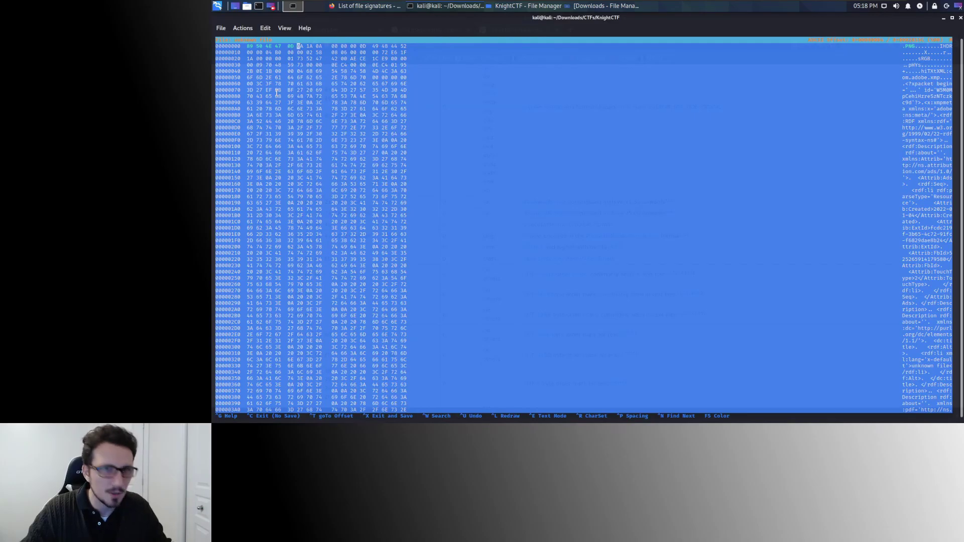
type("0A")
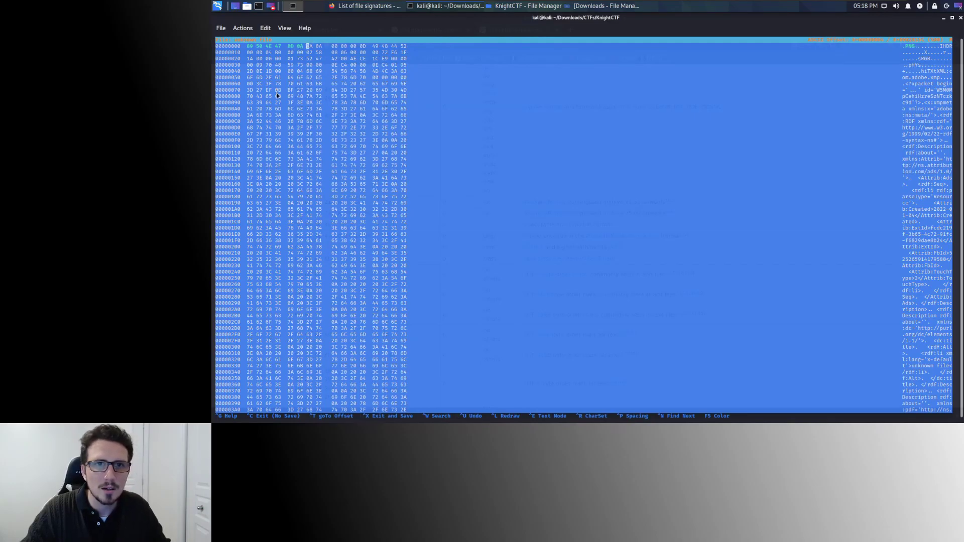
key("alt+Tab")
key("alt+Tab")
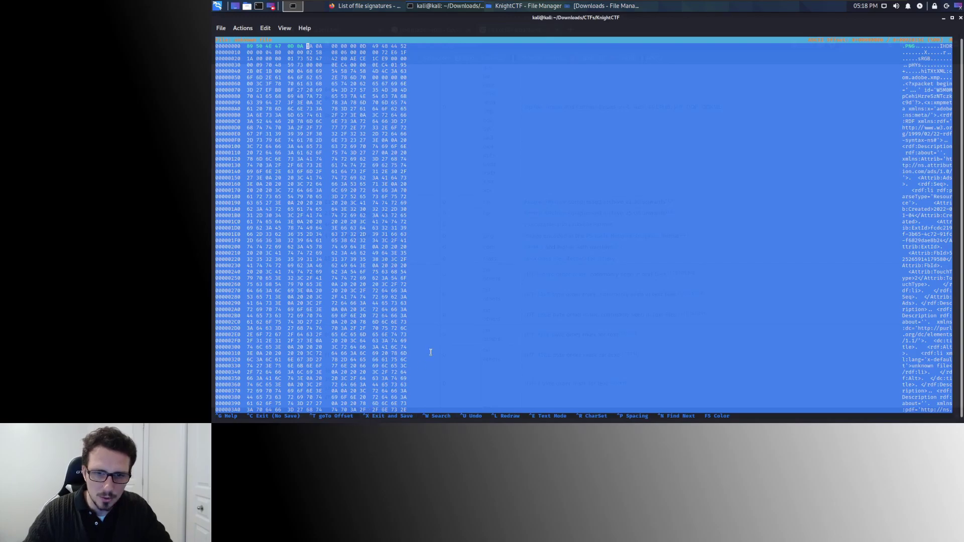
key("ctrl+x")
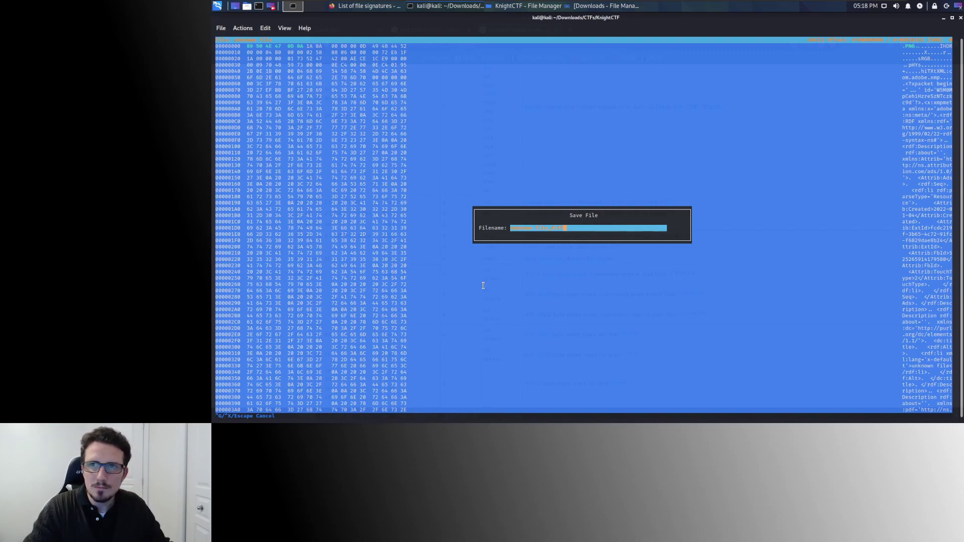
Confirm the save and list the folder with ls -l.
key("Return")
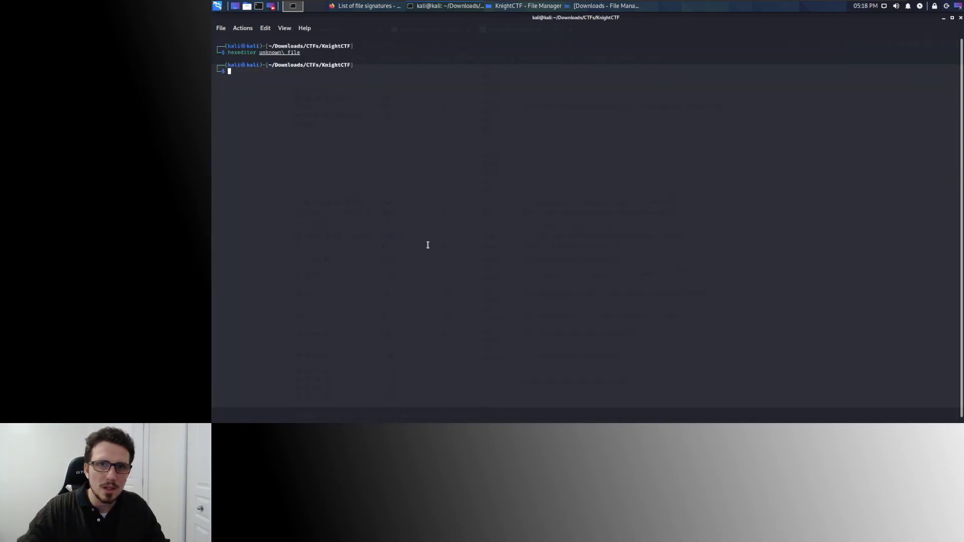
type("ls -l")
key("Return")
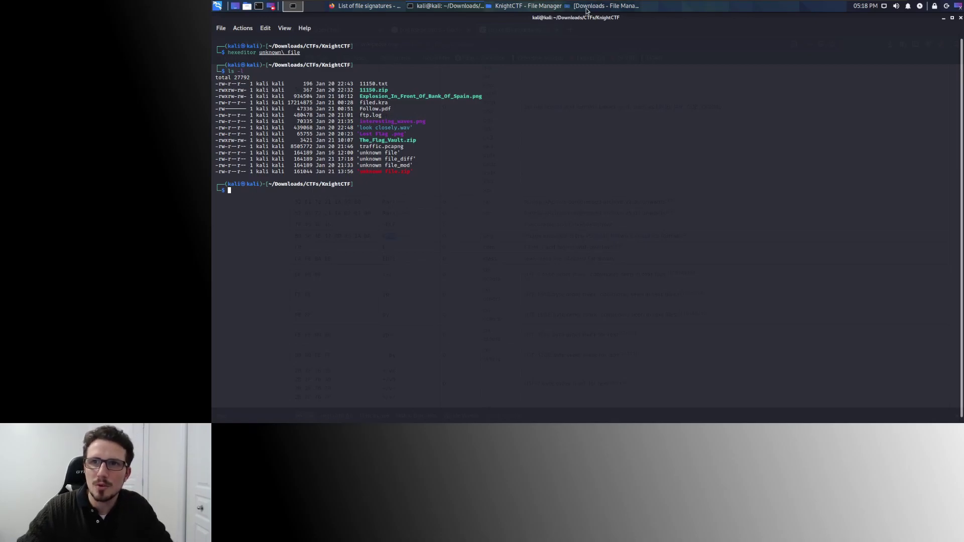
Open 'unknown file_diff' from Thunar in the Image Viewer.
left_click(528, 6)
scroll(400, 143, "down", 2)
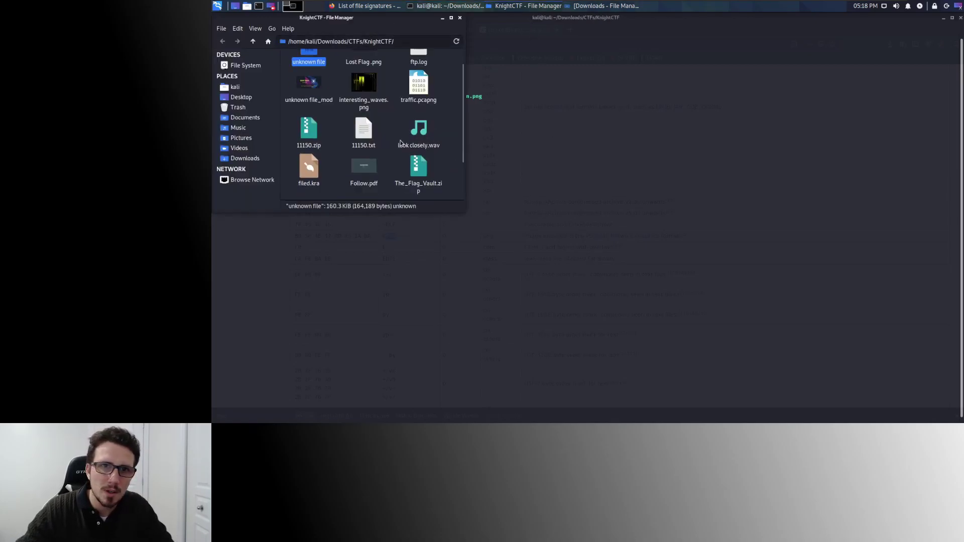
scroll(401, 143, "down", 2)
double_click(407, 152)
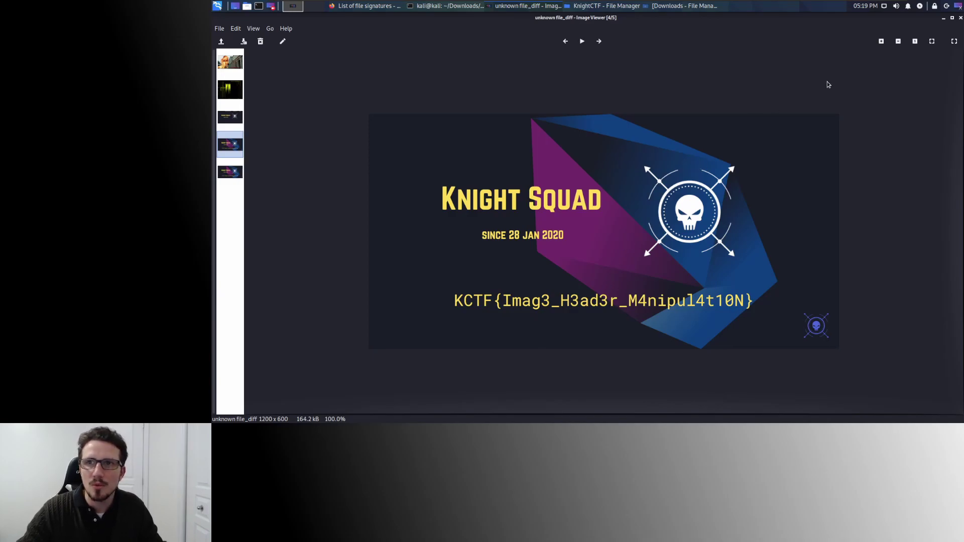
Close the image viewer and the Wikipedia and Google tabs, returning to the KnightCTF tab.
left_click(961, 18)
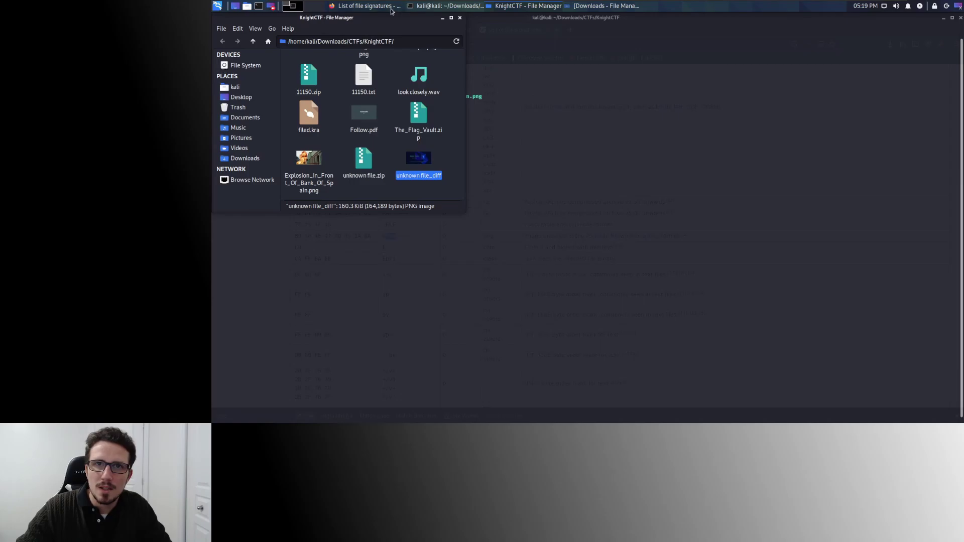
left_click(393, 8)
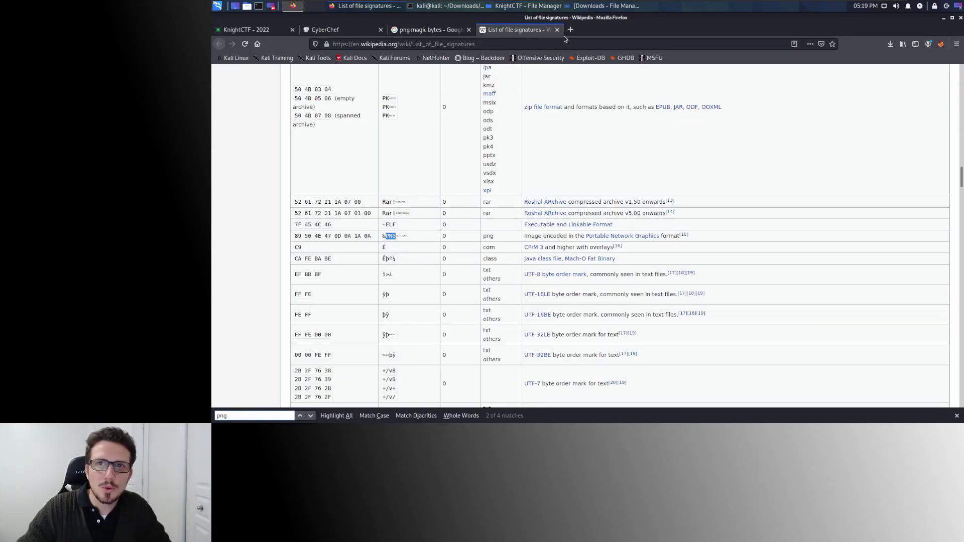
left_click(557, 29)
left_click(470, 31)
left_click(280, 33)
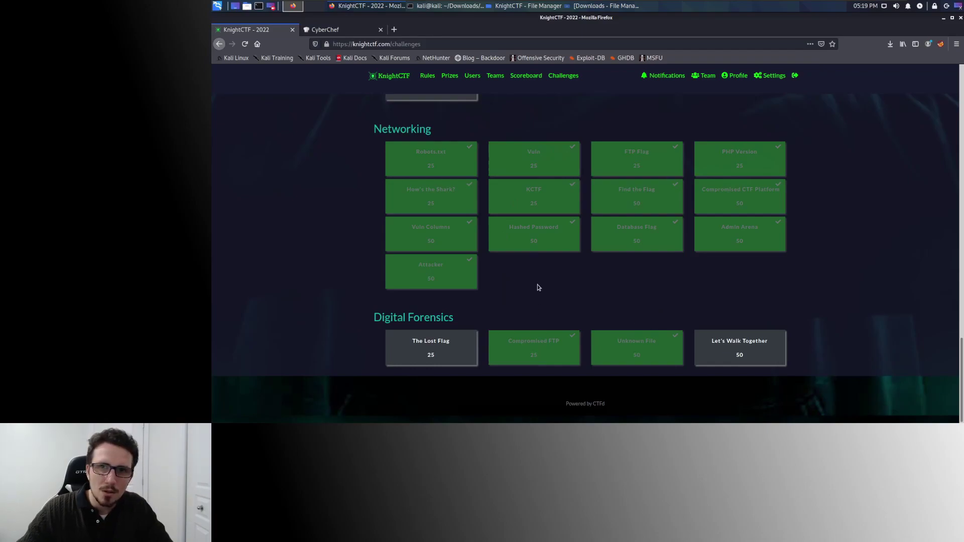
Read the FileD Steganography challenge hint, cancel saving filed.kra, and open a new tab.
scroll(537, 287, "up", 3)
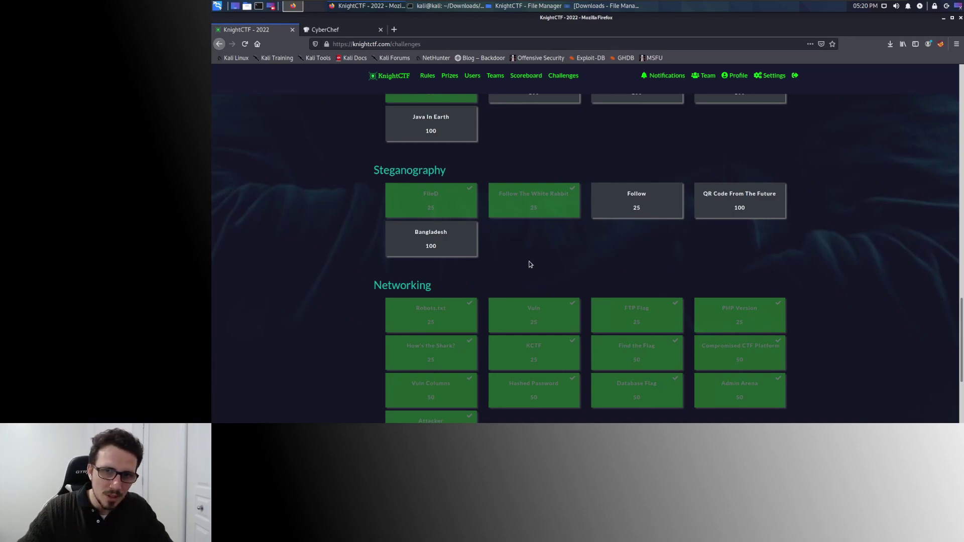
scroll(530, 259, "up", 1)
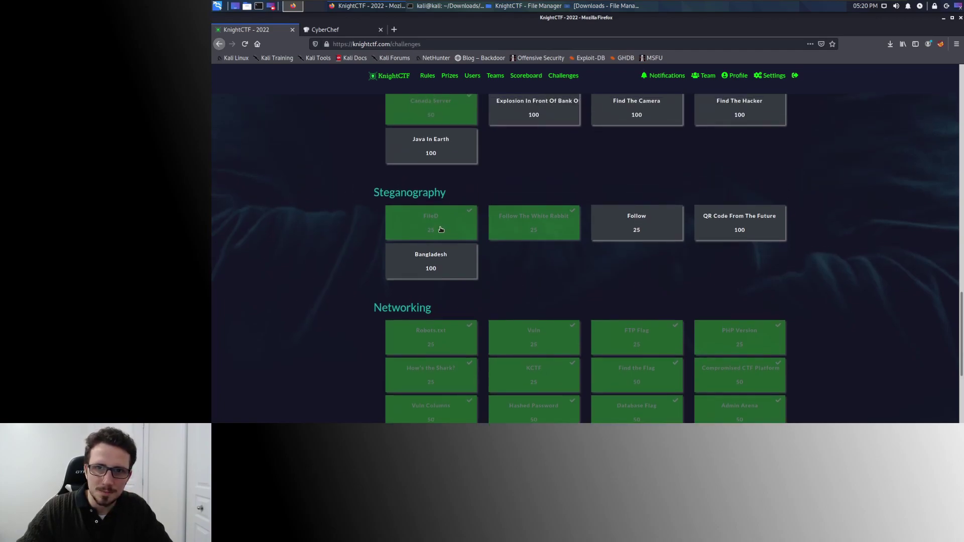
left_click(435, 227)
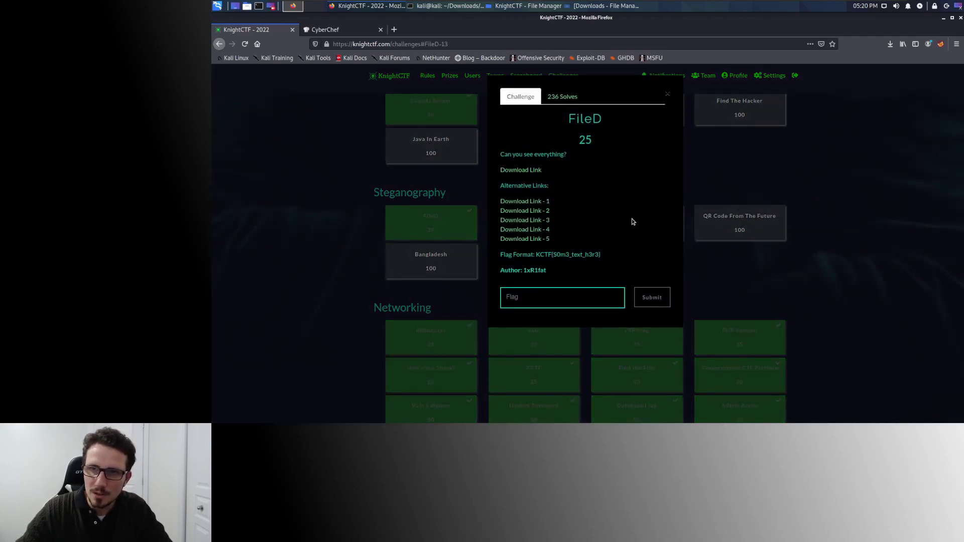
left_click_drag(520, 154, 596, 168)
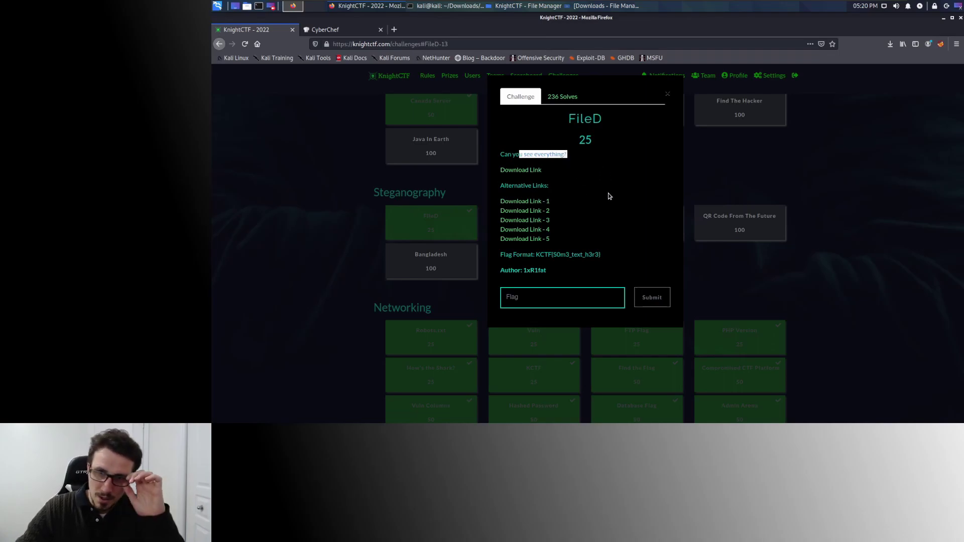
left_click(517, 172)
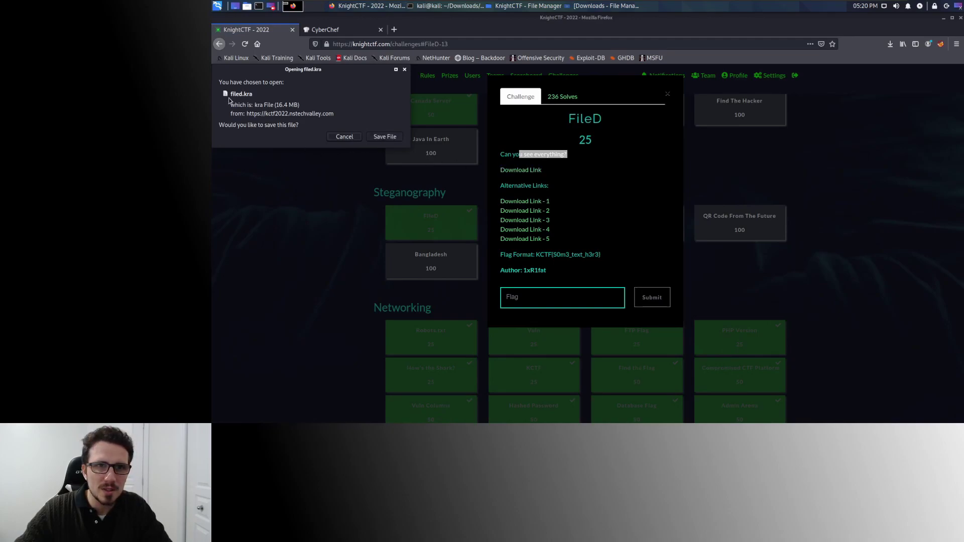
left_click(345, 137)
left_click(346, 155)
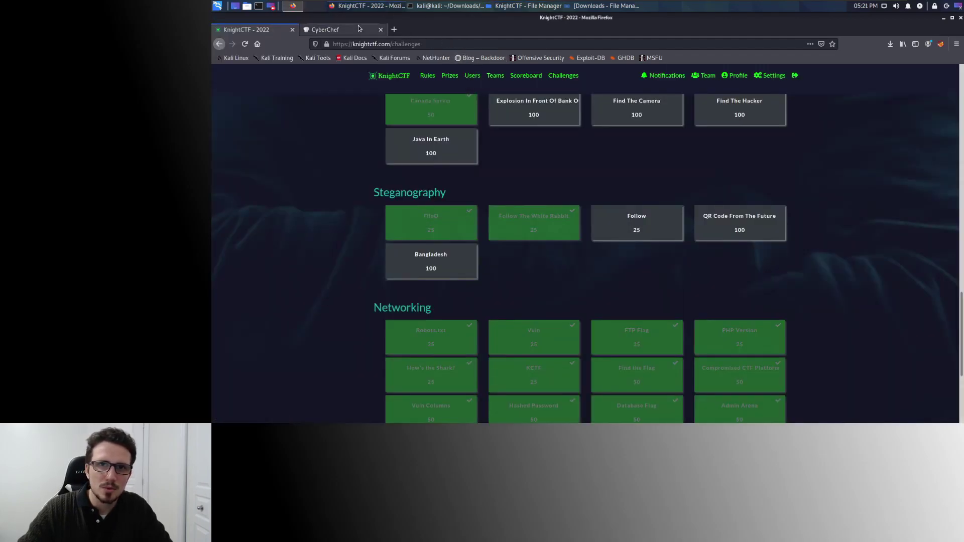
left_click(395, 29)
Search the web for '.kra file'.
left_click(498, 185)
type(".kra file")
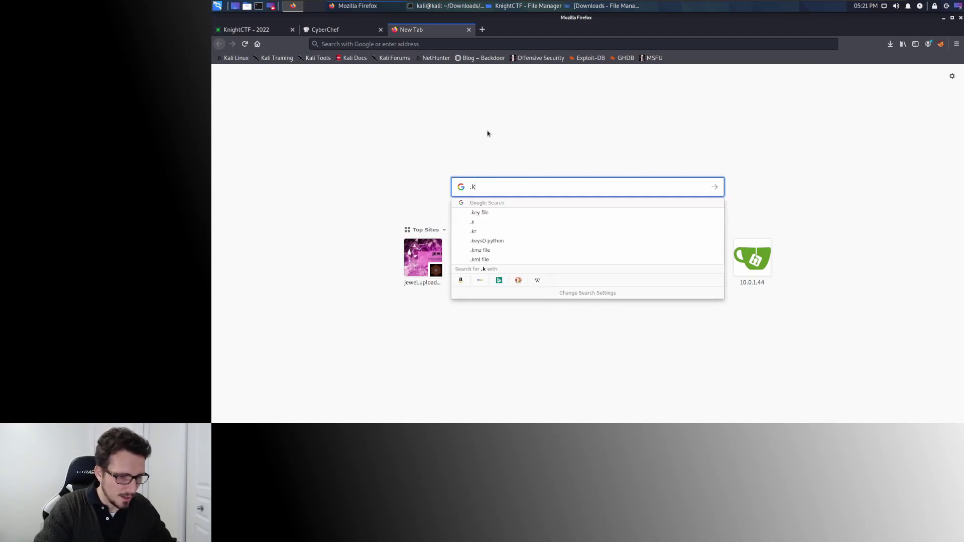
key("Return")
scroll(388, 268, "down", 5)
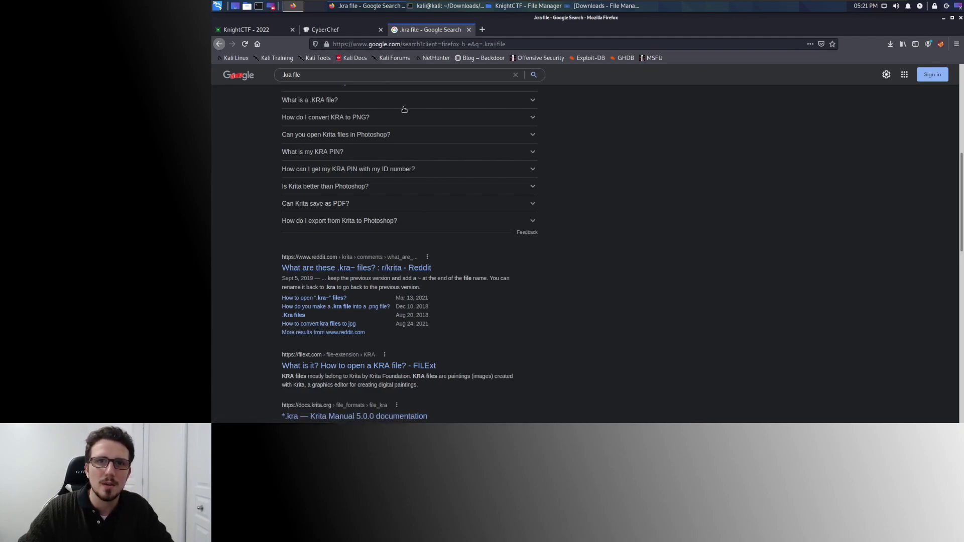
scroll(401, 107, "up", 10)
Search for 'krita', visit krita.org, then close that tab.
triple_click(291, 83)
type("kri")
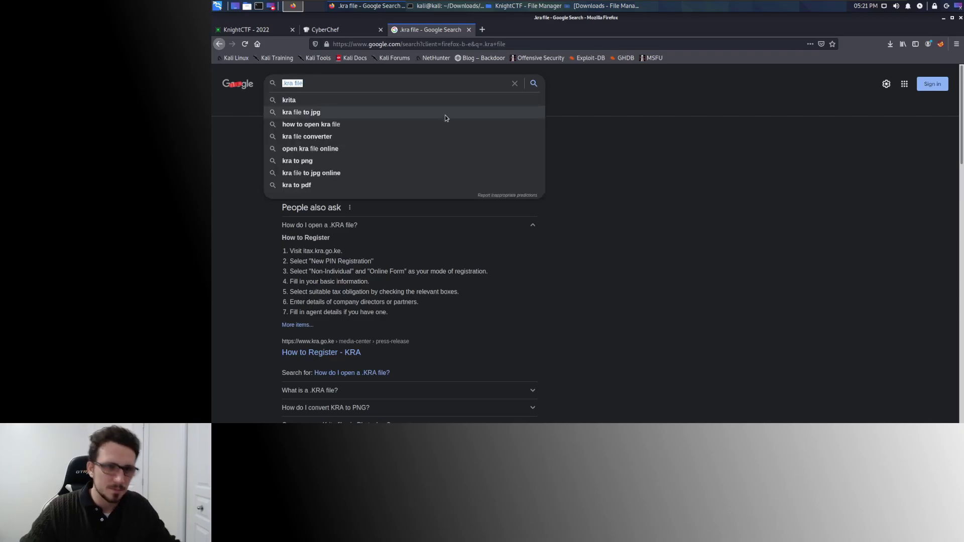
type("ta")
key("Return")
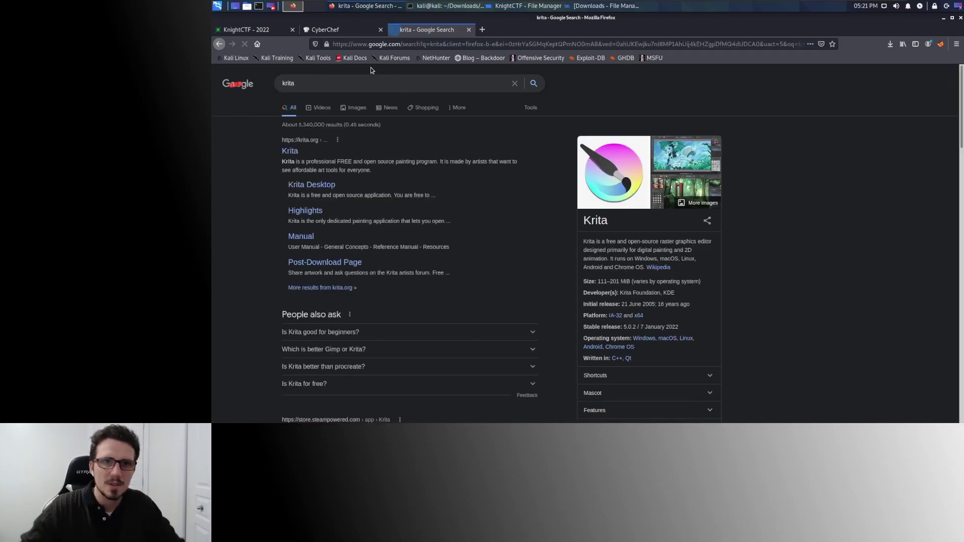
left_click(294, 152)
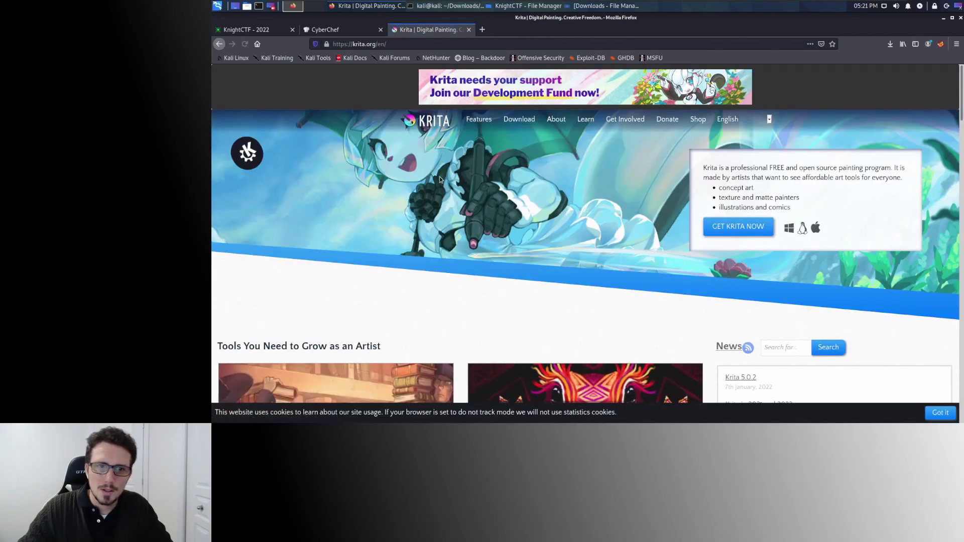
scroll(440, 180, "down", 1)
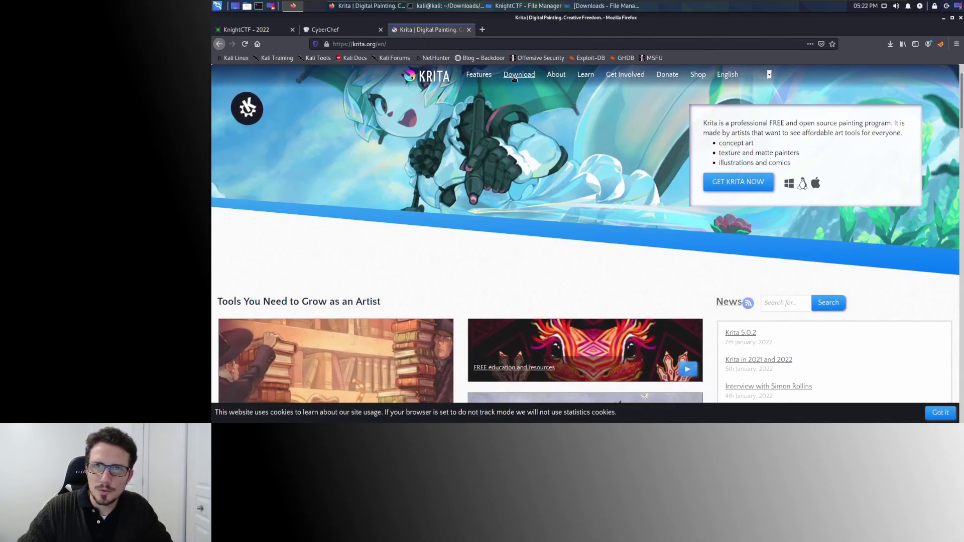
scroll(458, 190, "up", 1)
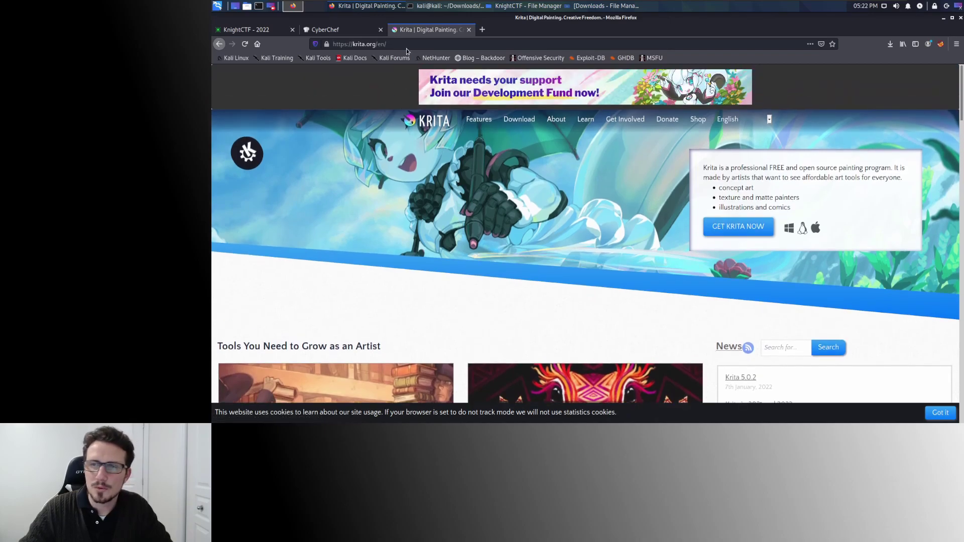
left_click(470, 30)
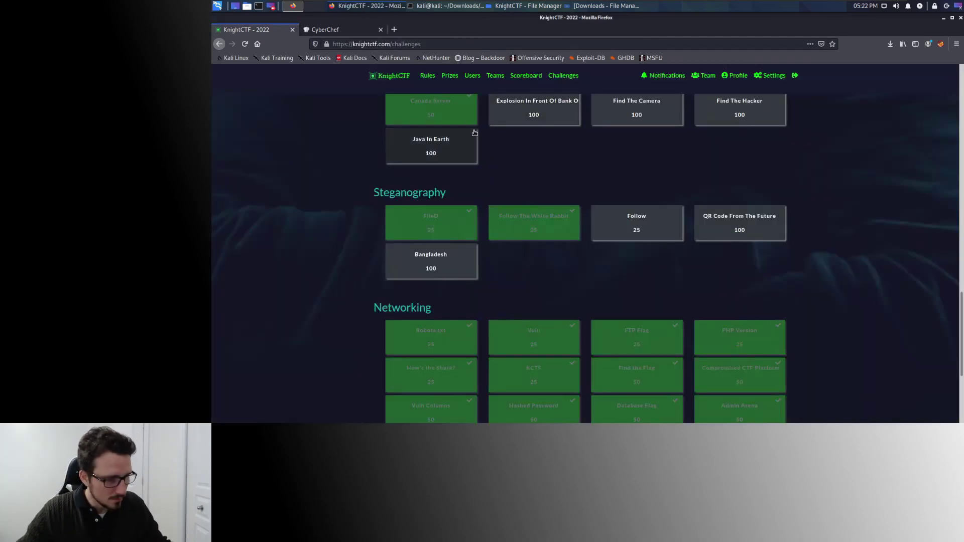
On the Windows host, launch Krita (x64) from the Start menu's recently added apps.
key("alt+Tab")
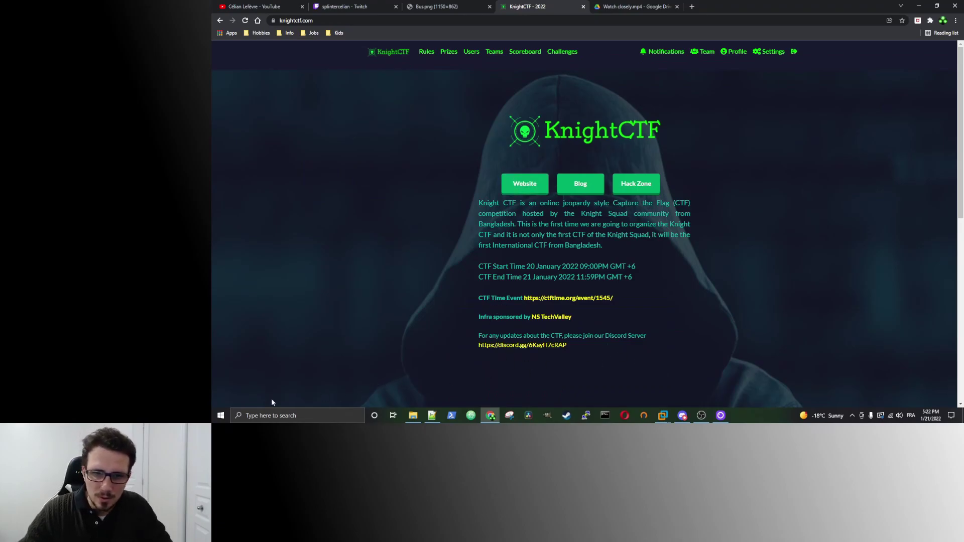
left_click(220, 415)
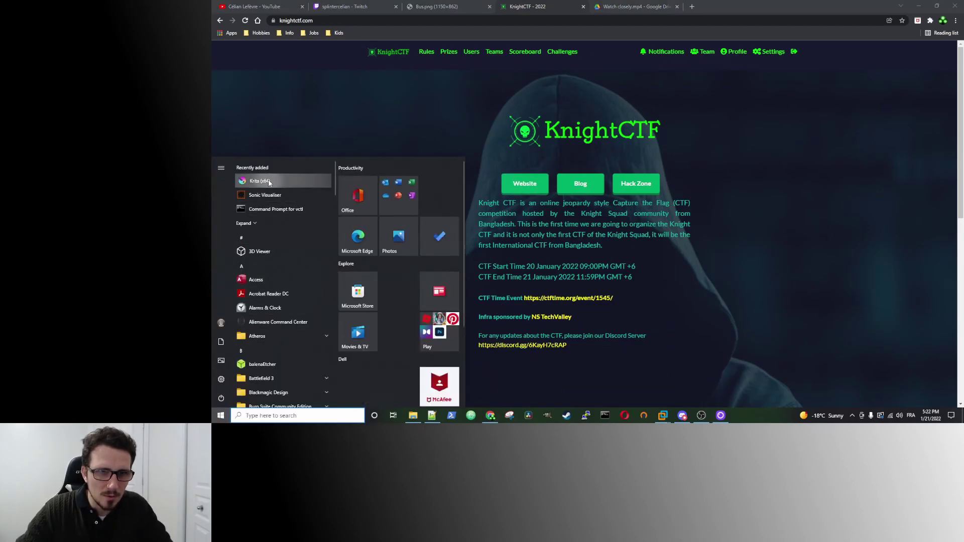
left_click(260, 181)
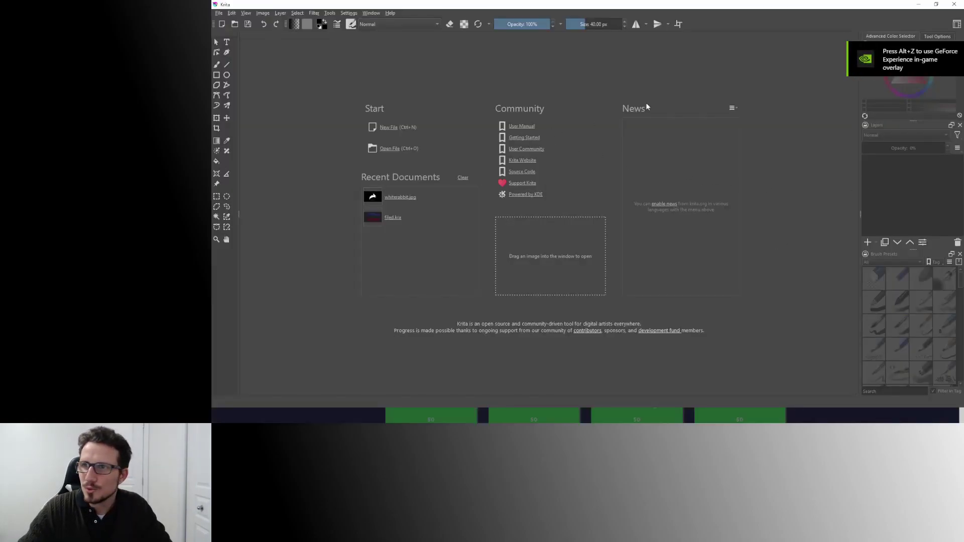
Open filed.kra in Krita.
left_click(218, 13)
left_click(230, 31)
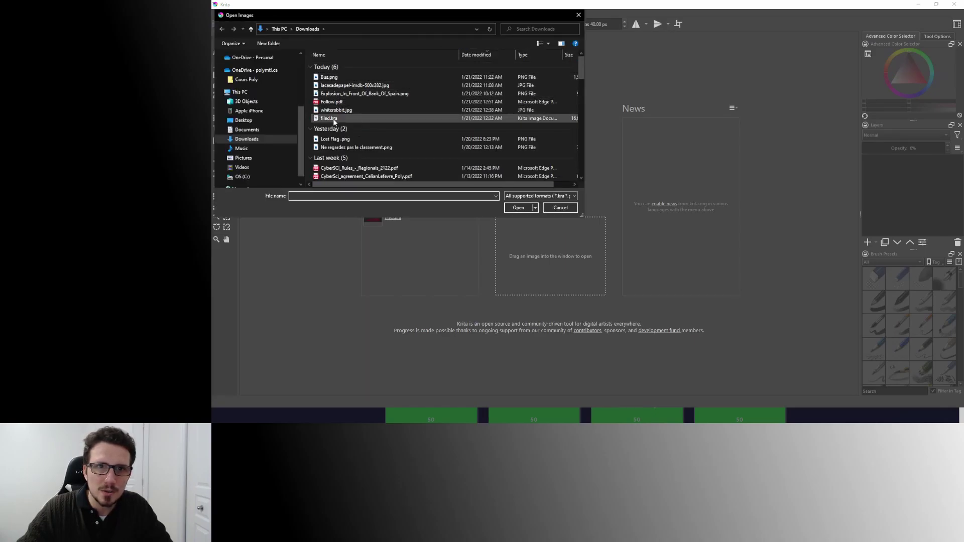
double_click(343, 117)
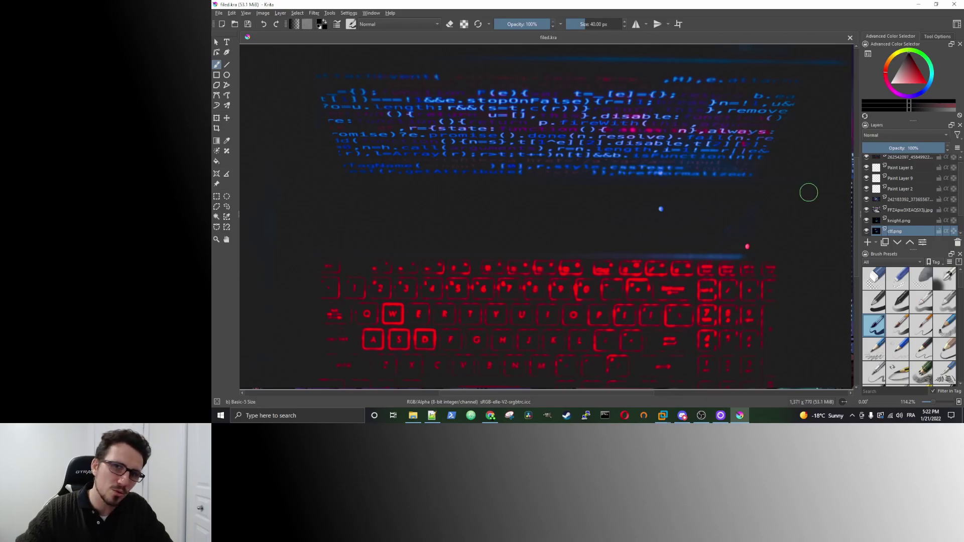
Hide the top layers, Paint Layer 8, the desk photo and knight.png to expose 'Your are in the right place'.
scroll(892, 201, "up", 1)
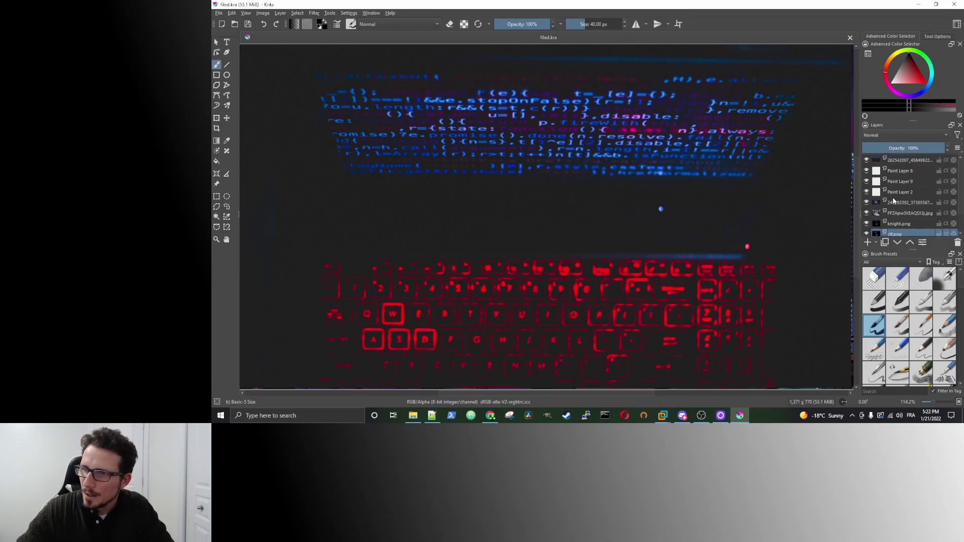
left_click(866, 160)
left_click(866, 161)
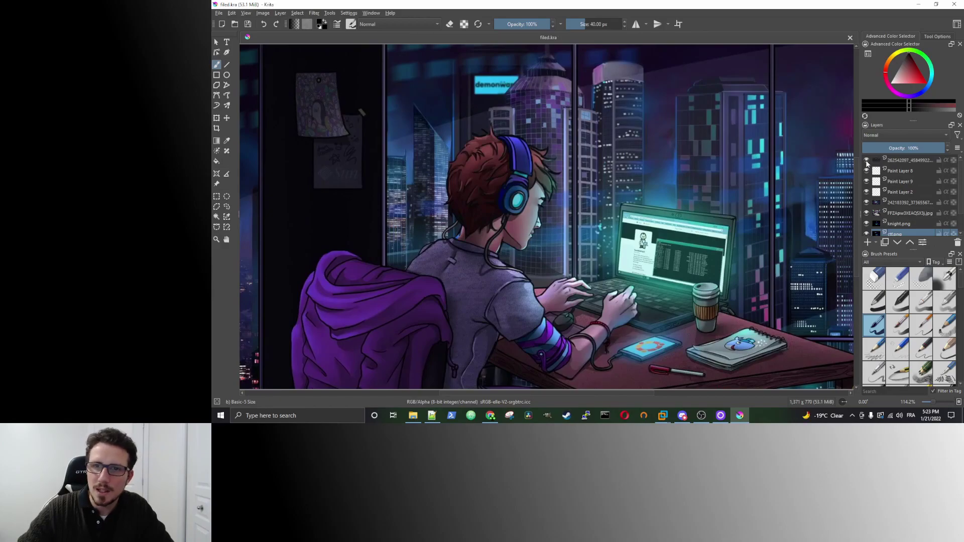
left_click(866, 161)
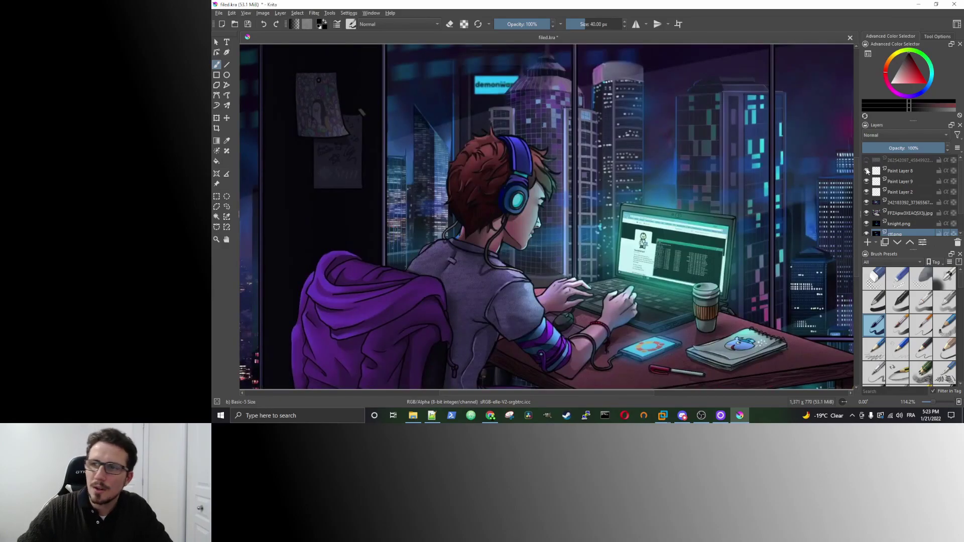
left_click(866, 170)
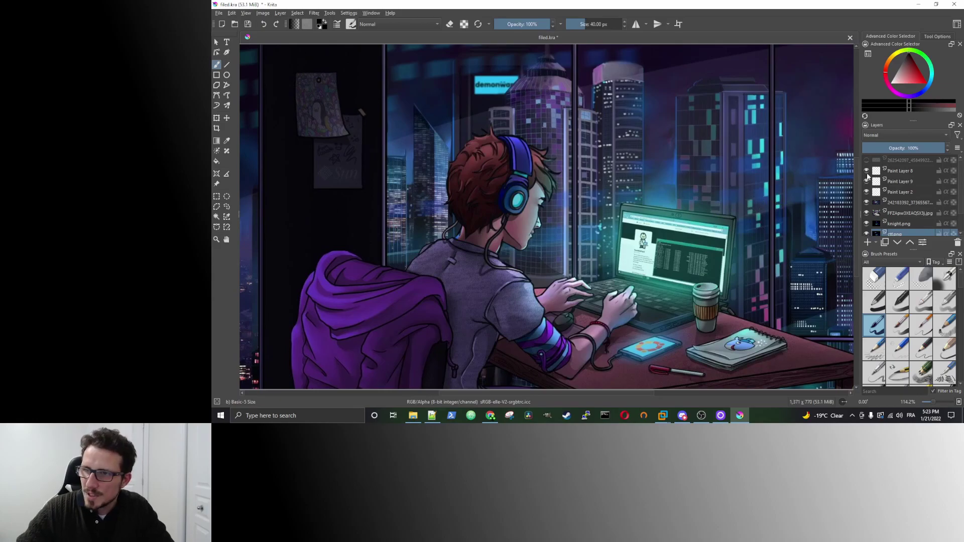
left_click_drag(867, 171, 866, 203)
key("1")
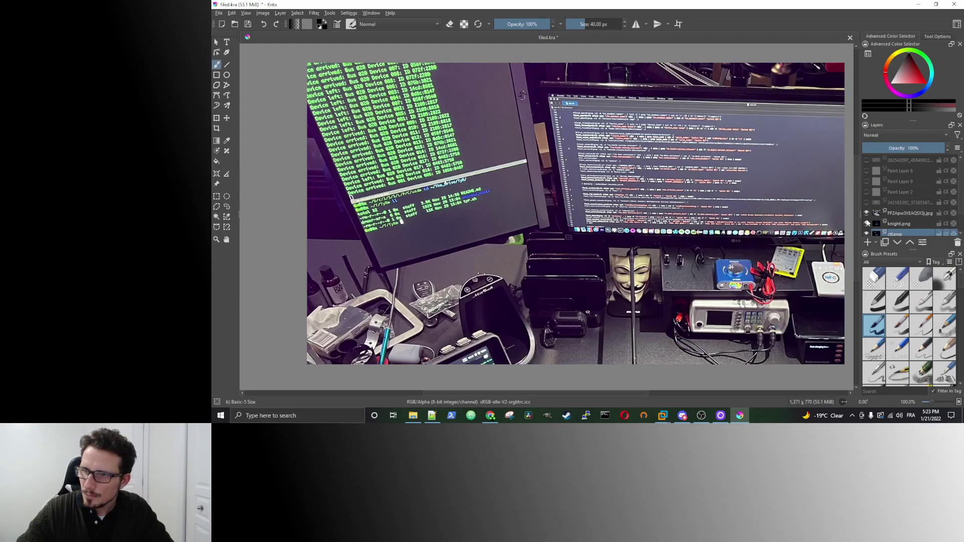
left_click(867, 213)
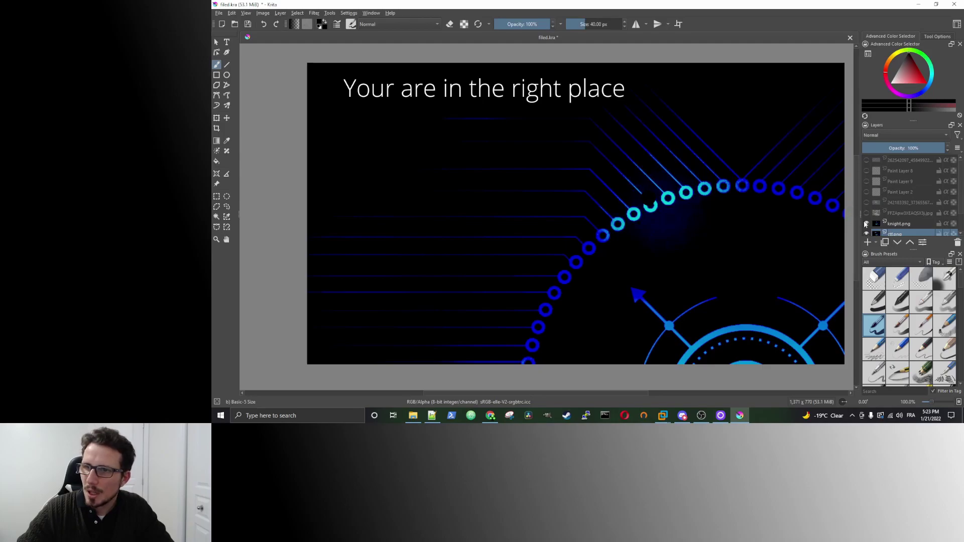
left_click(866, 224)
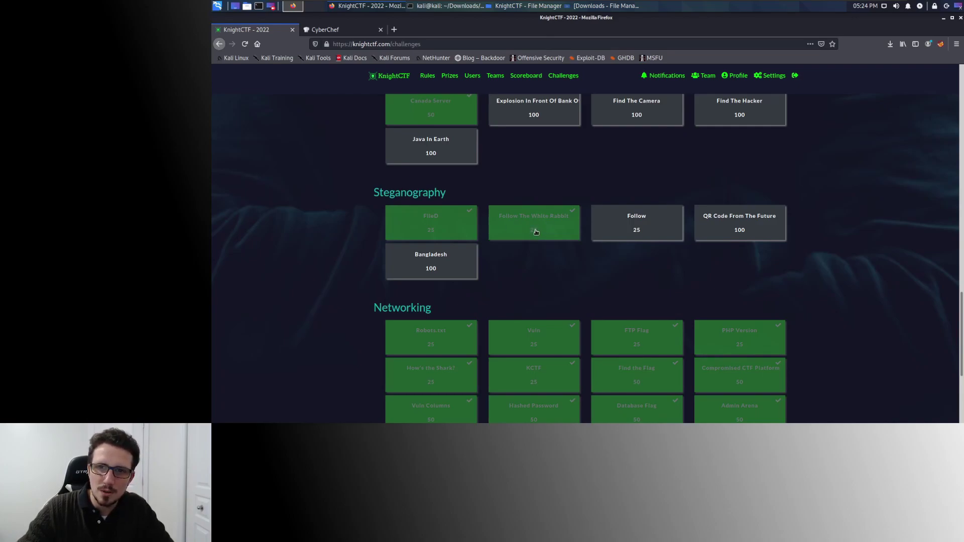
Open the Follow The White Rabbit challenge and read its hint phrase.
left_click(536, 231)
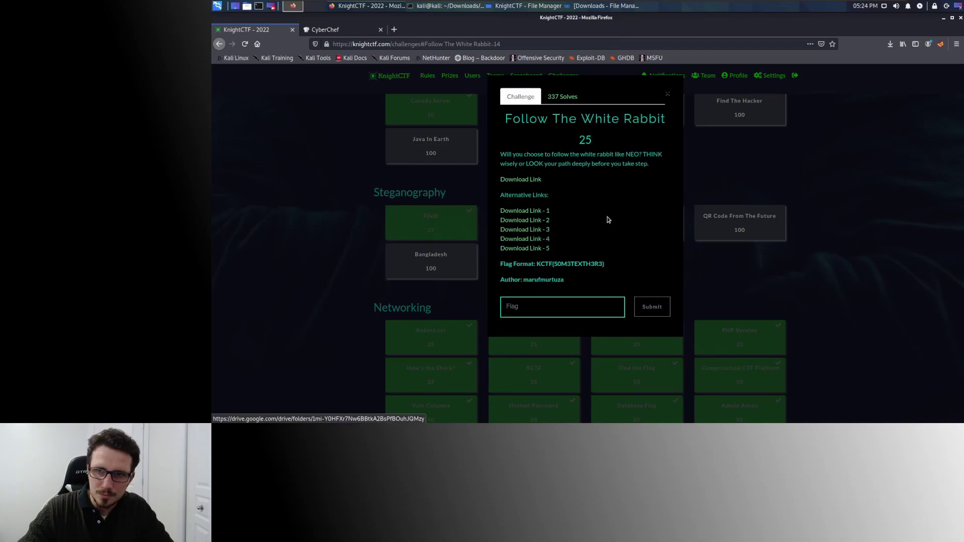
left_click_drag(541, 164, 592, 164)
left_click(590, 174)
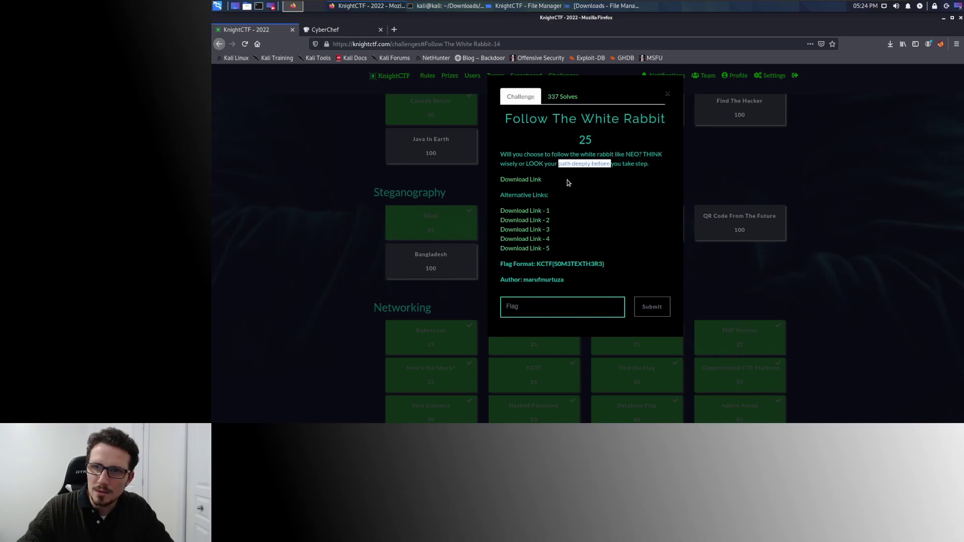
Open the downloadable whiterabbit.jpg image and zoom in to examine it.
left_click(528, 183)
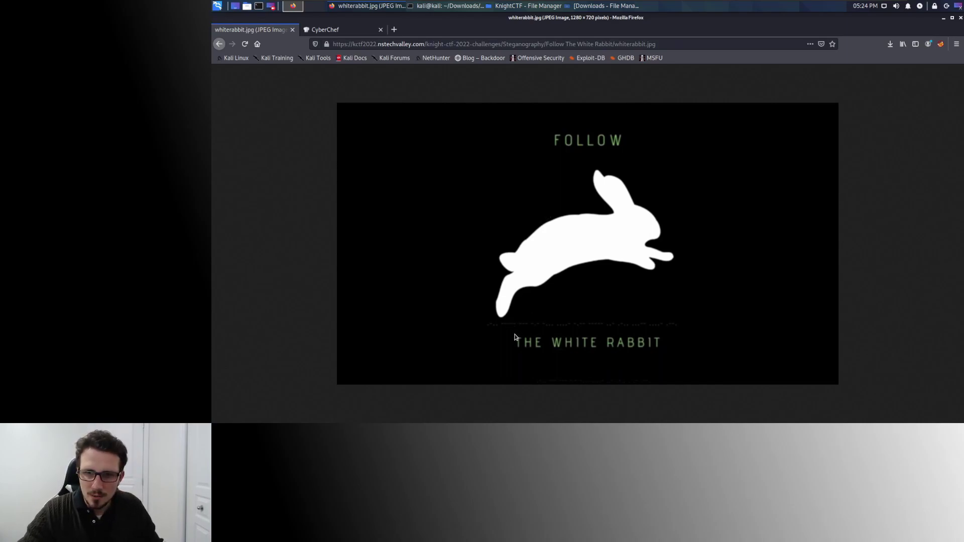
scroll(515, 336, "up", 5)
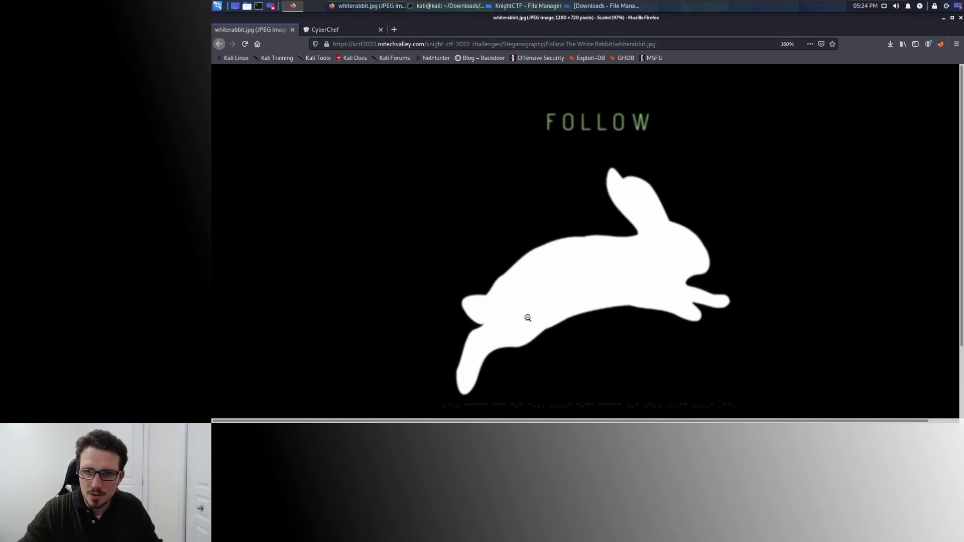
scroll(529, 312, "down", 3)
scroll(529, 312, "up", 1)
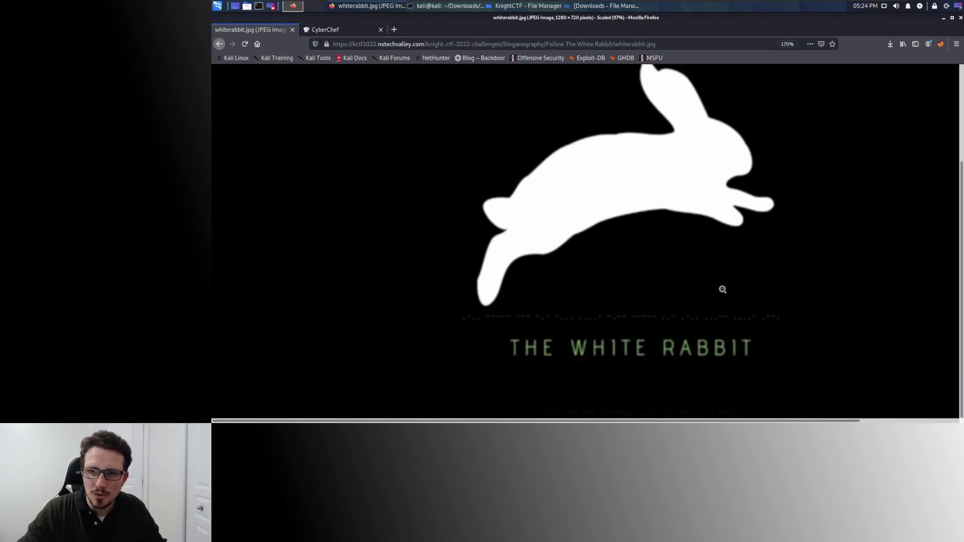
scroll(722, 290, "down", 4)
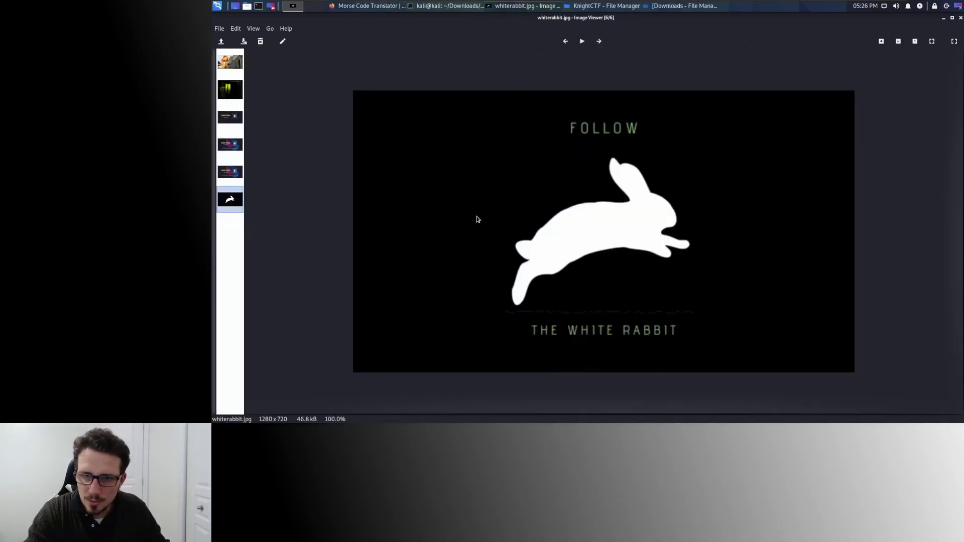
Enter the Morse groups .-.., ---- and - into the translator, reading them from the rabbit image.
key("alt+Tab")
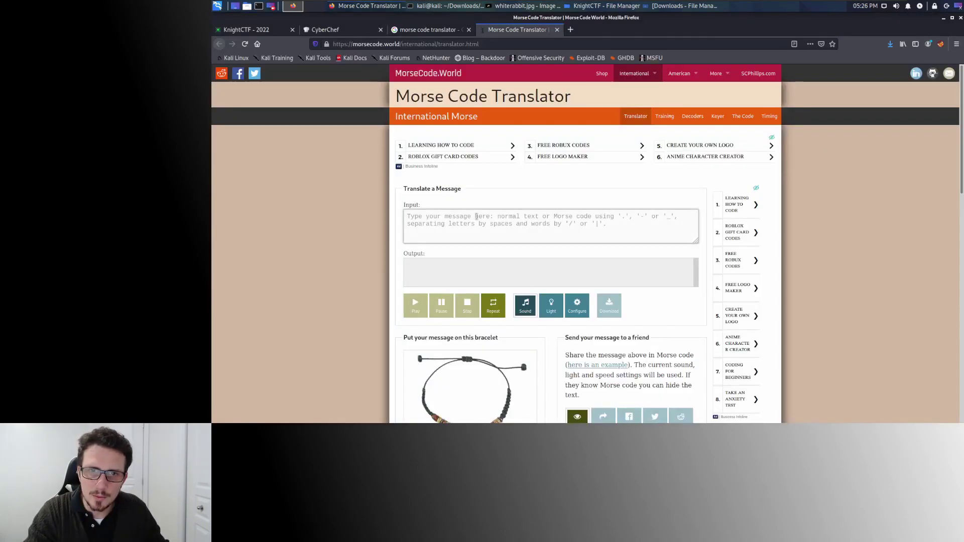
type(".-..")
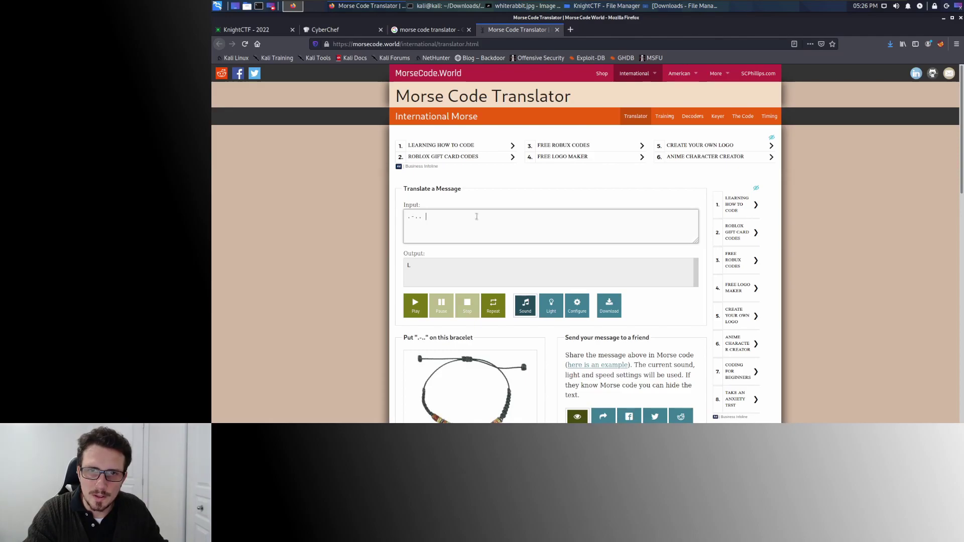
key("alt+Tab")
key("alt+Tab")
type("----")
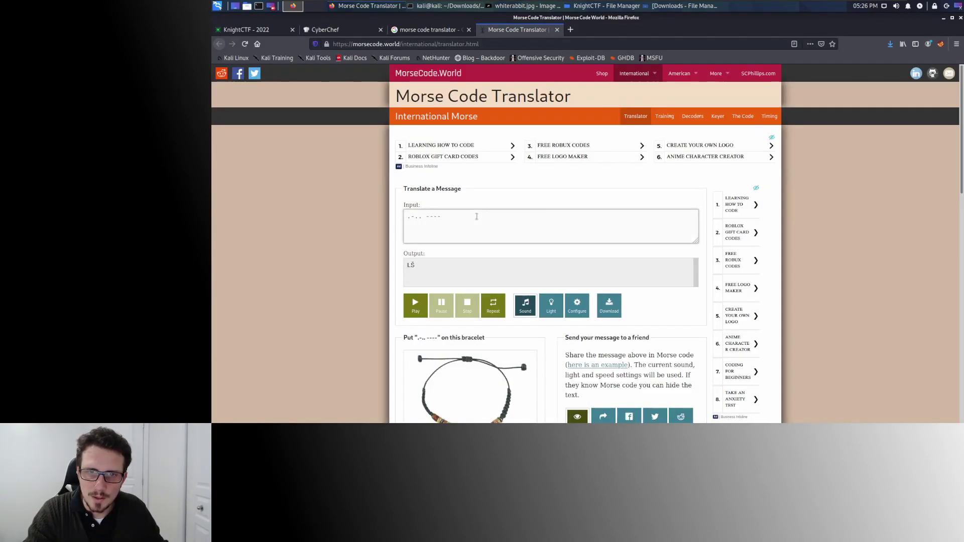
key("alt+Tab")
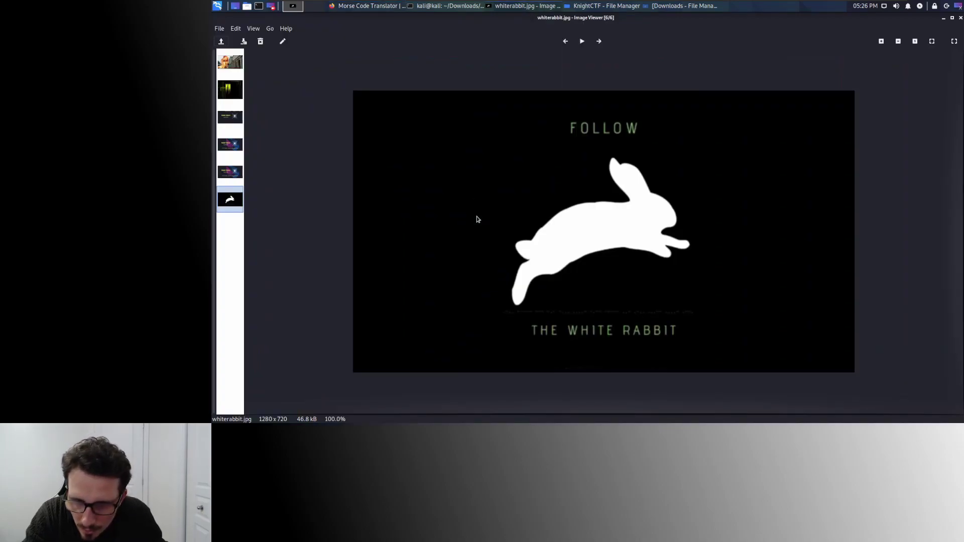
key("alt+Tab")
type("-")
Add the remaining groups --- and -.- so it decodes L0OK, then close the Morse tabs.
key("alt+Tab")
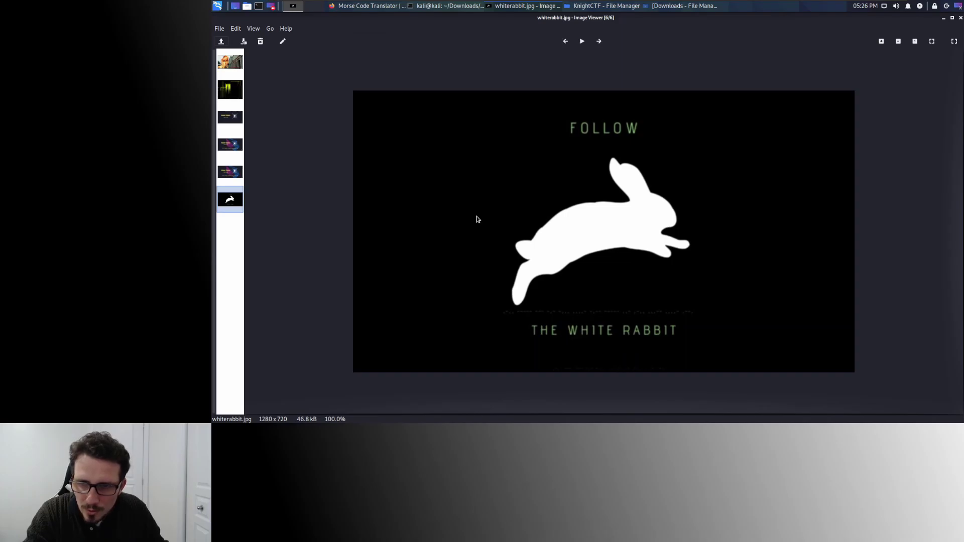
key("alt+Tab")
type("---")
key("alt+Tab")
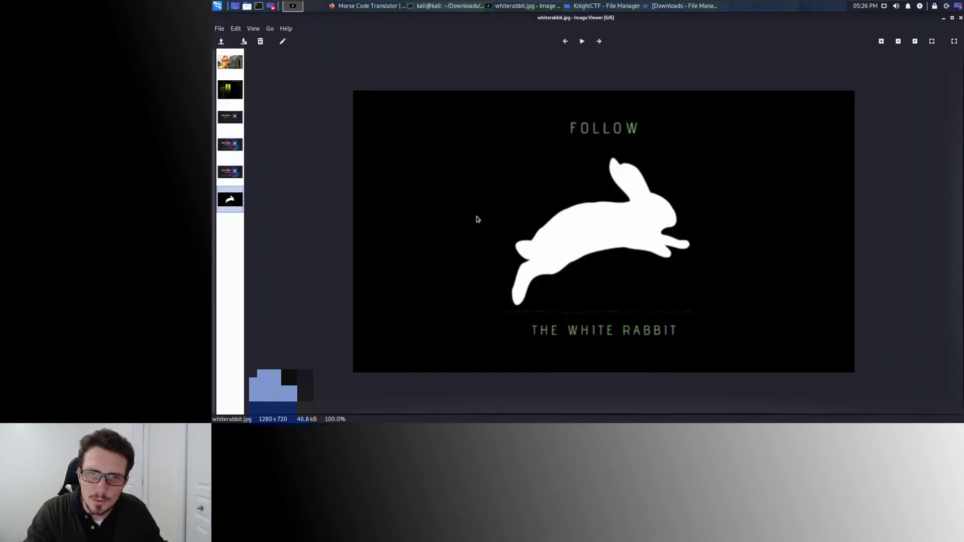
key("alt+Tab")
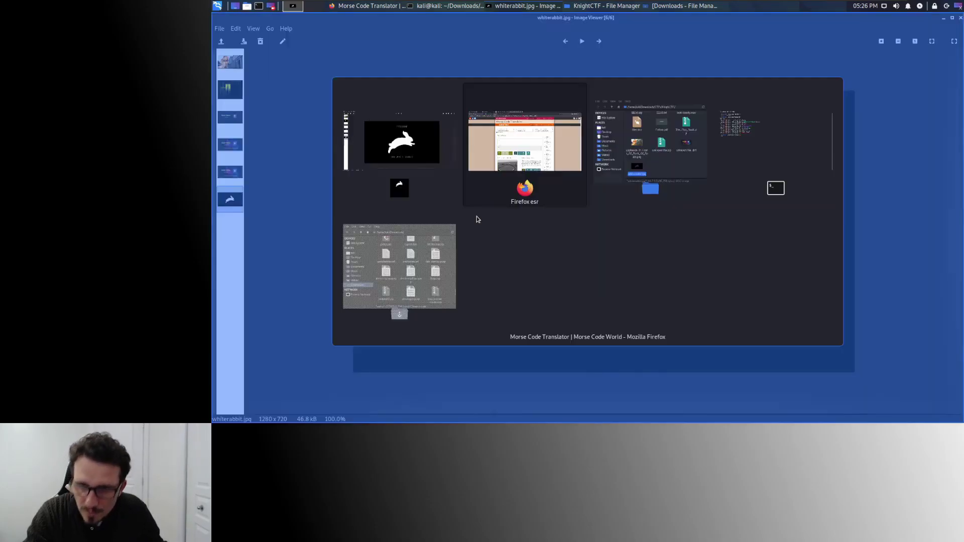
type("-.-")
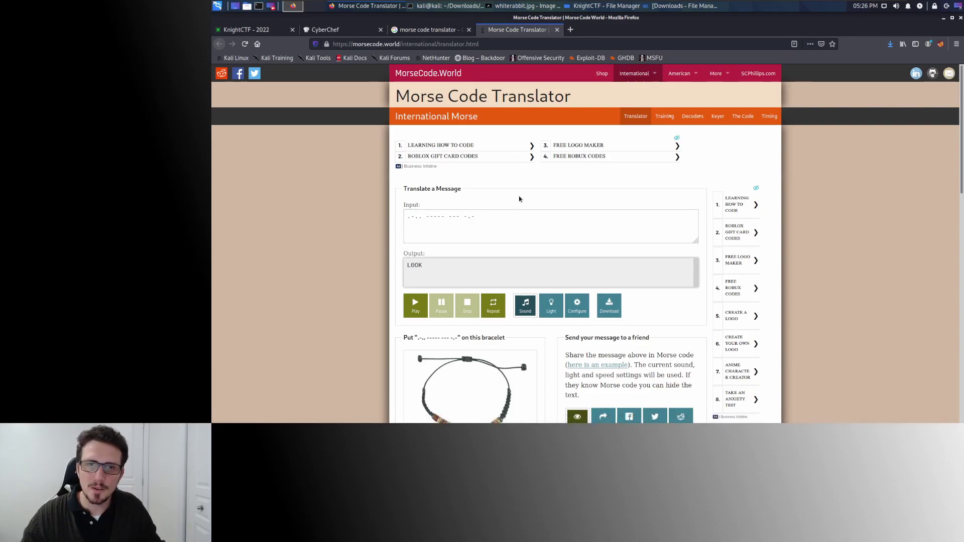
key("ctrl+w")
key("ctrl+w")
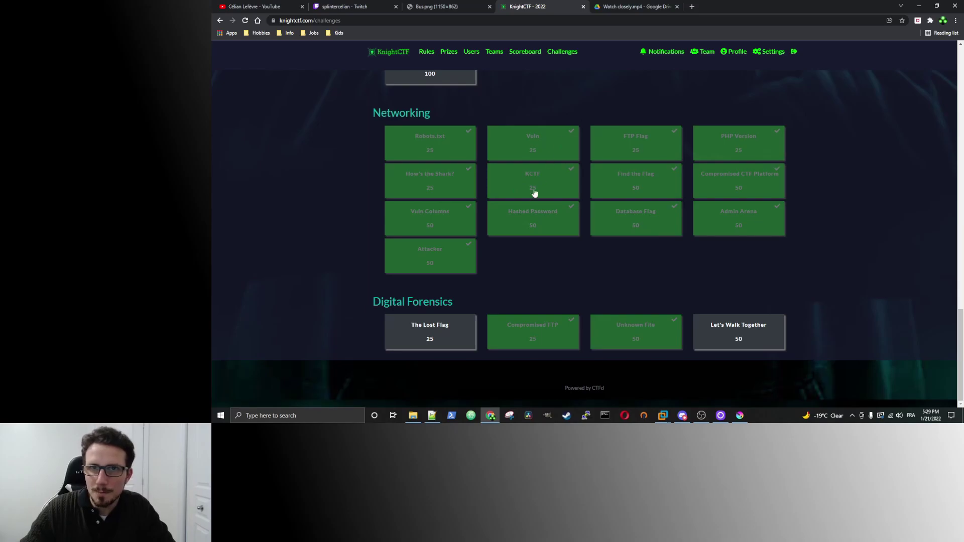
Return to the Kali VM and minimize the terminal to reveal the solved KnightCTF challenges.
mouse_move(663, 416)
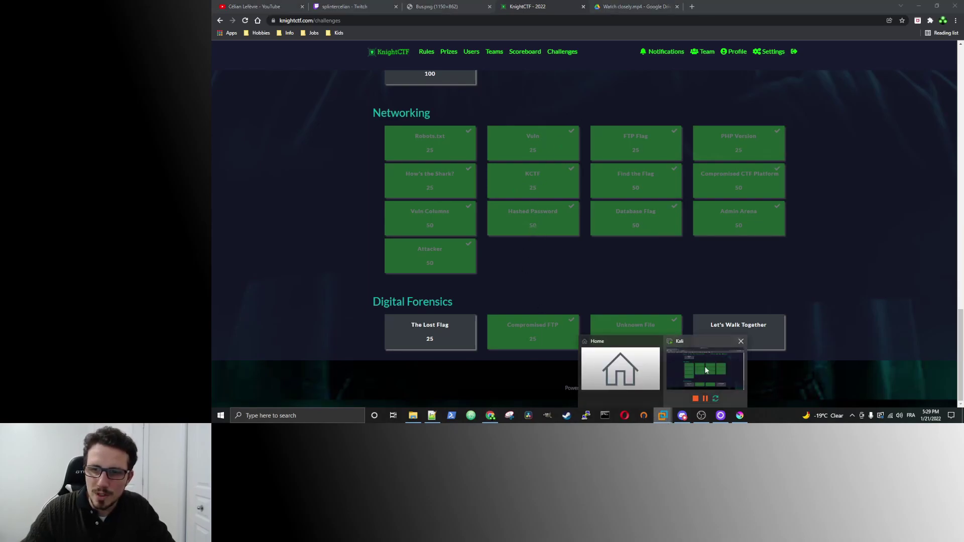
left_click(703, 366)
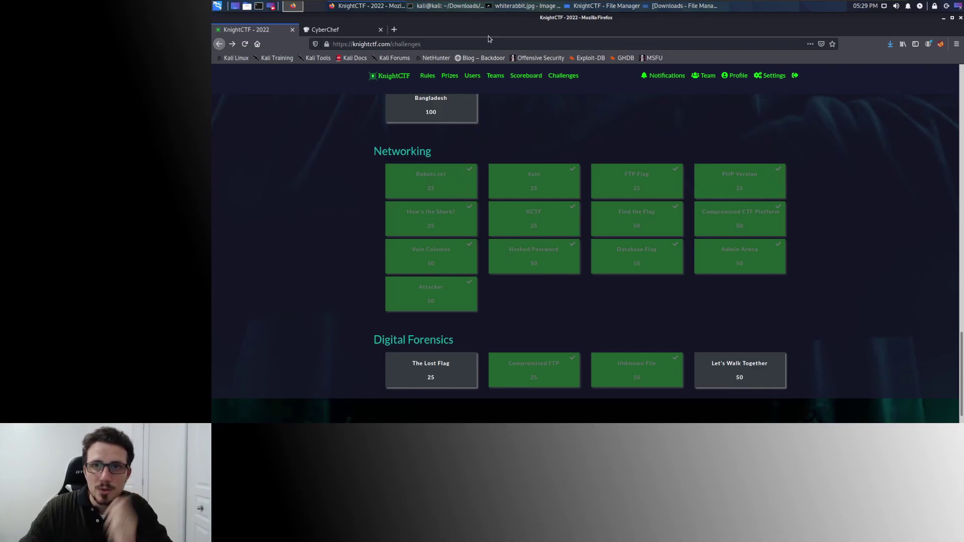
left_click(438, 6)
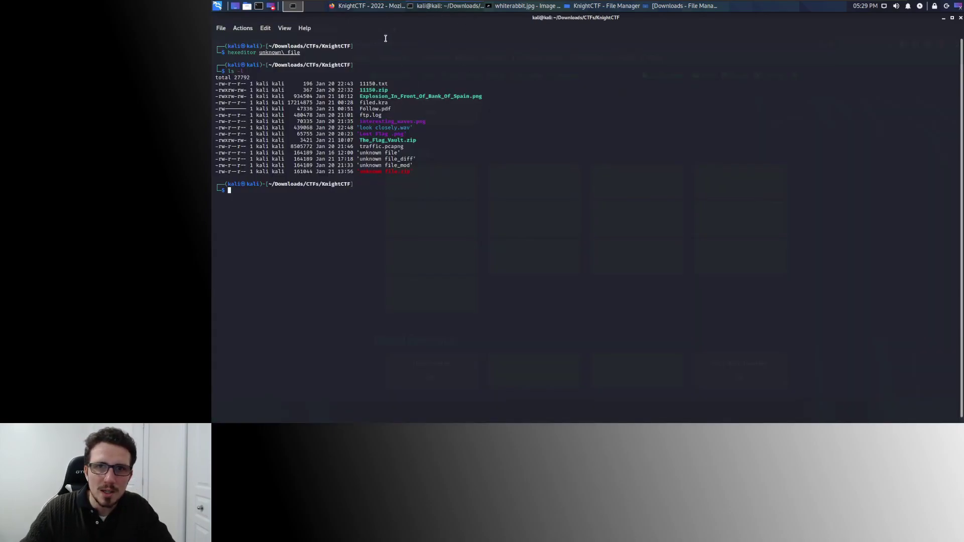
left_click(450, 6)
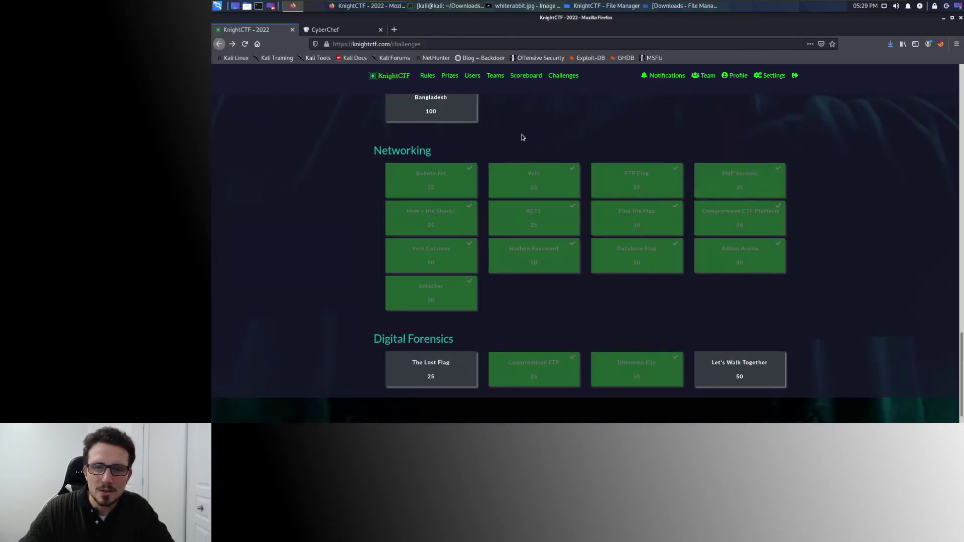
scroll(527, 133, "down", 2)
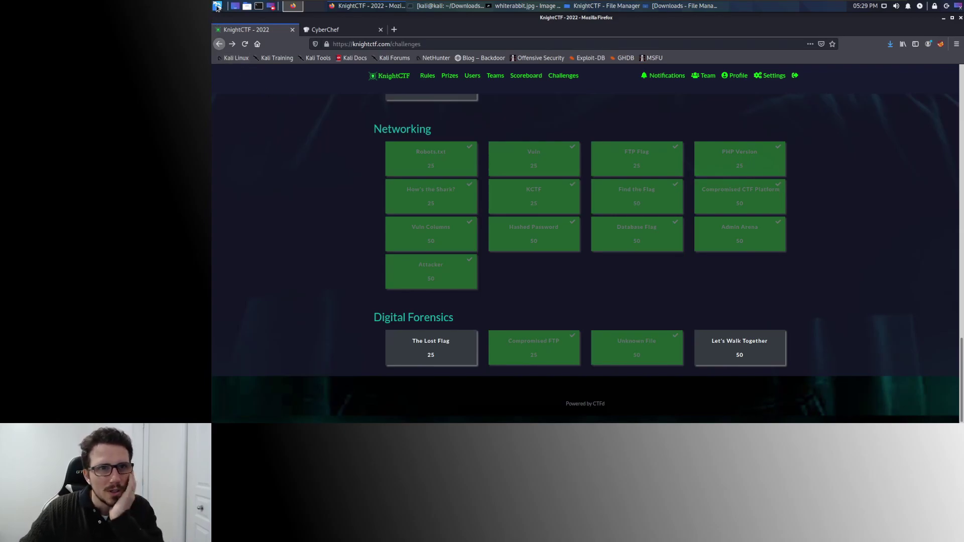
Open the Whisker menu's 09 - Sniffing & Spoofing tool list.
left_click(217, 7)
left_click(251, 119)
left_click(246, 73)
mouse_move(265, 194)
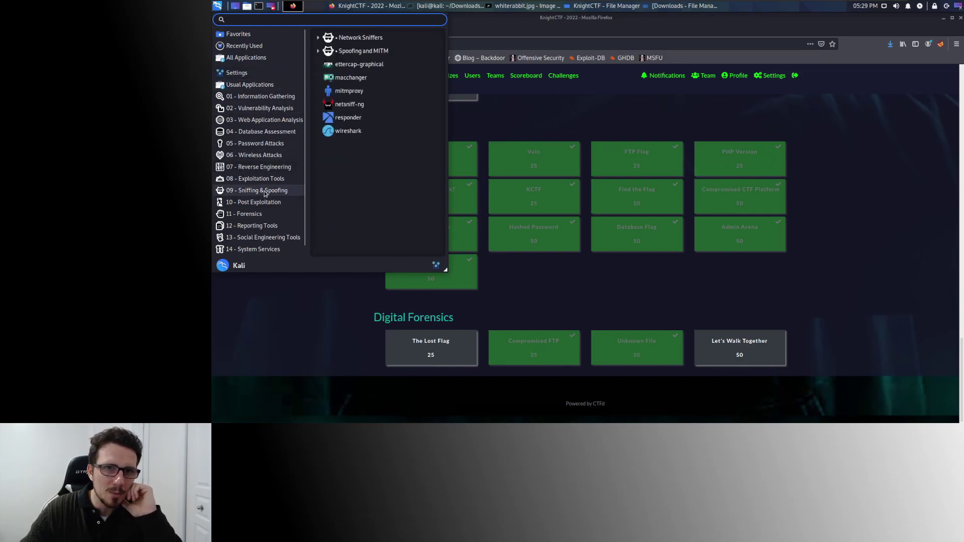
Start Wireshark as root, entering the root password.
left_click(352, 132)
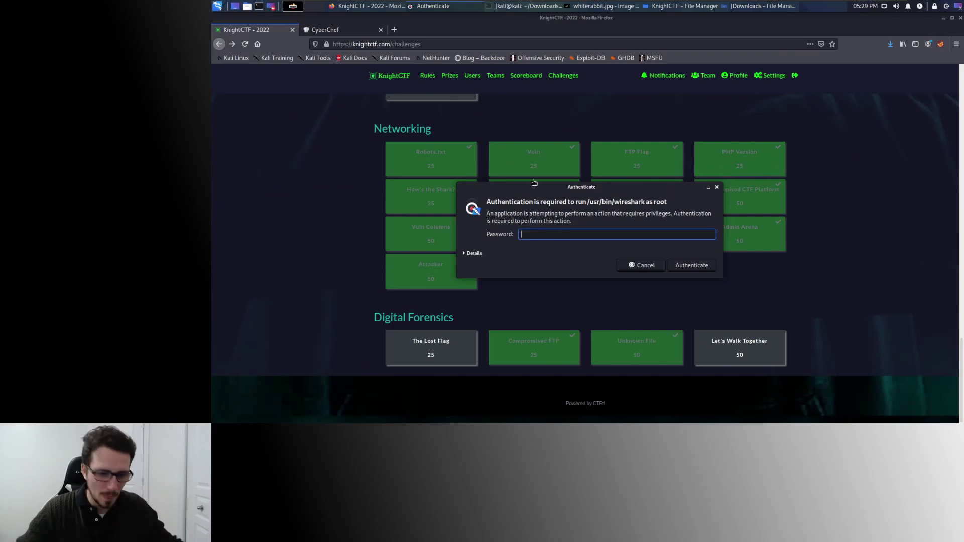
type("kali")
key("Return")
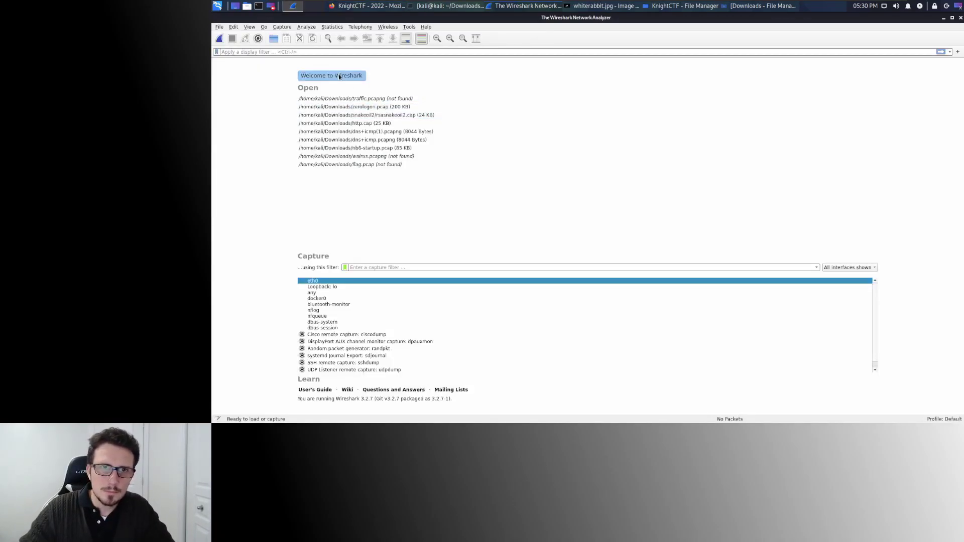
Open traffic.pcapng from the CTFs/KnightCTF folder.
left_click(219, 26)
left_click(224, 36)
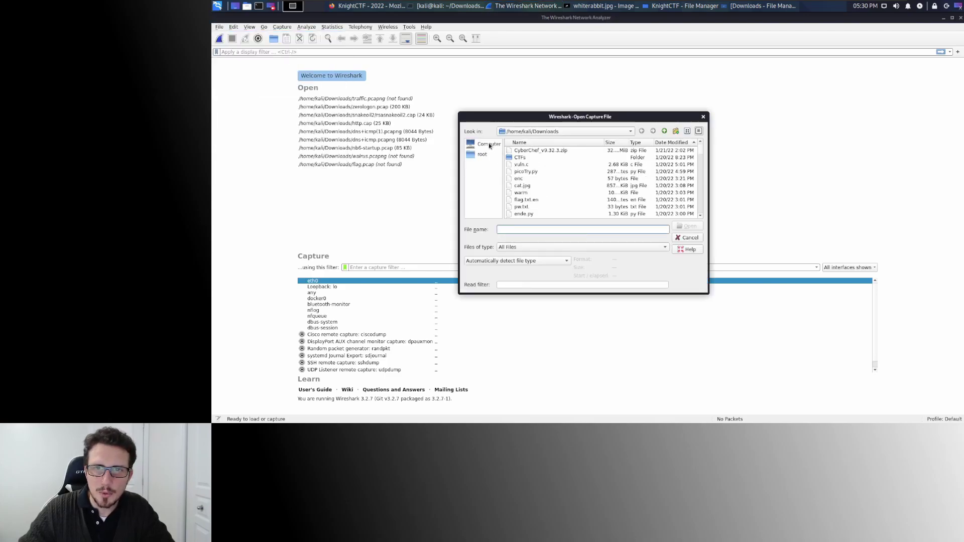
double_click(535, 182)
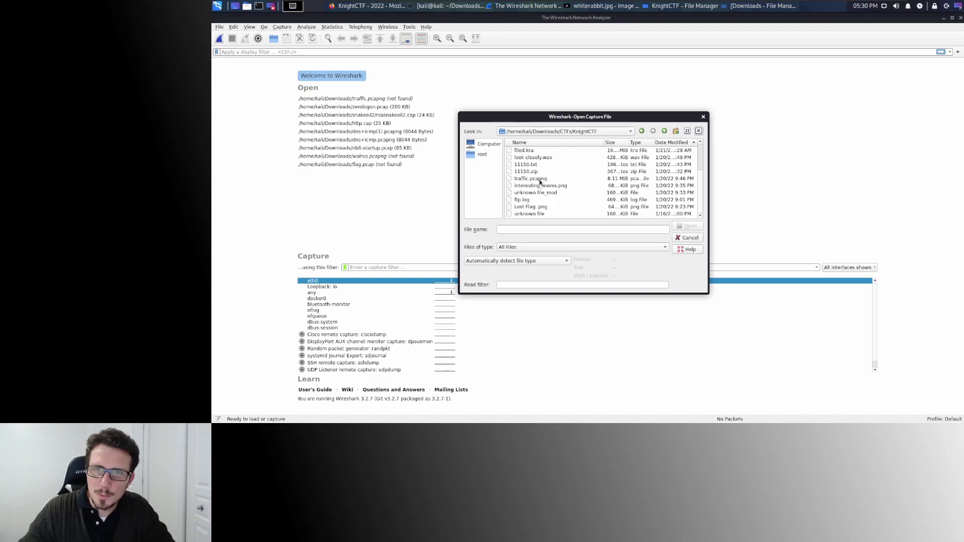
double_click(541, 180)
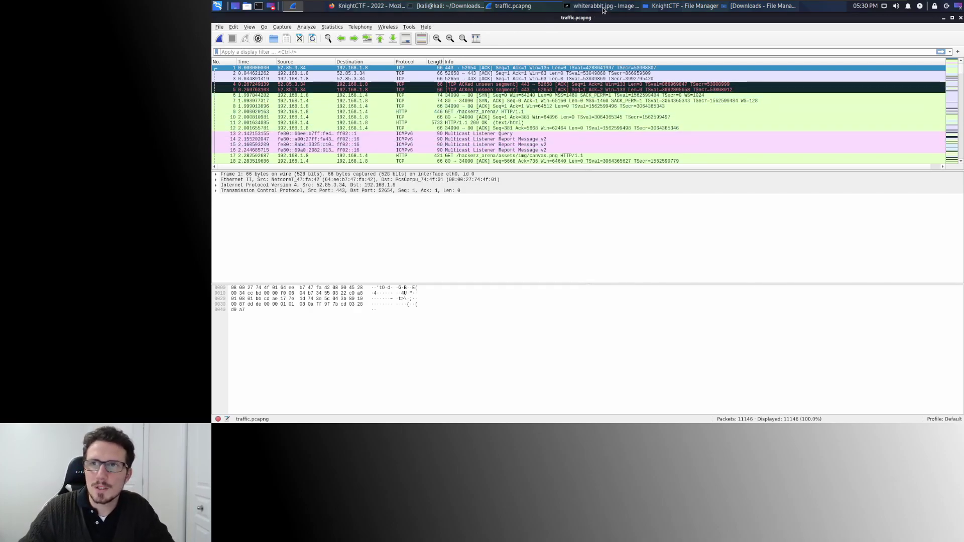
left_click(369, 6)
left_click_drag(534, 154, 593, 156)
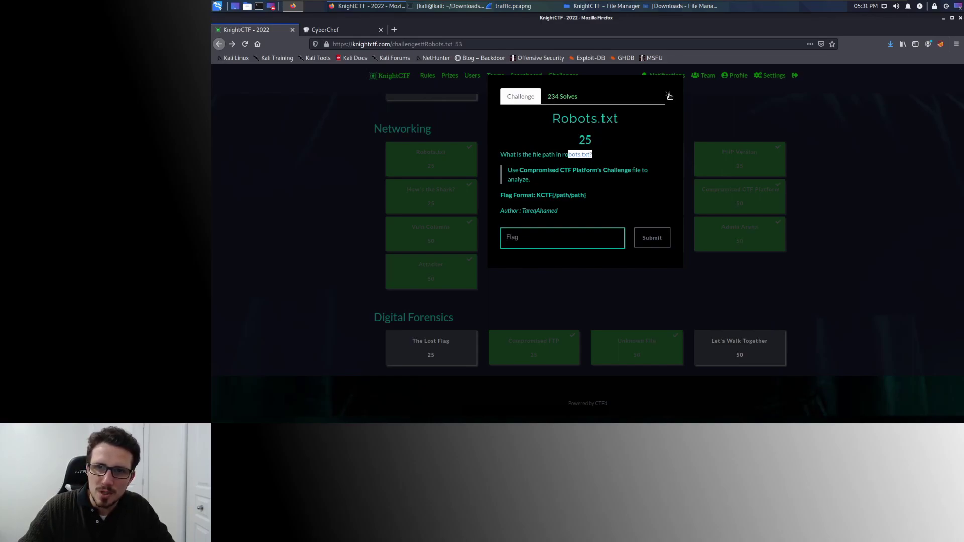
left_click(668, 94)
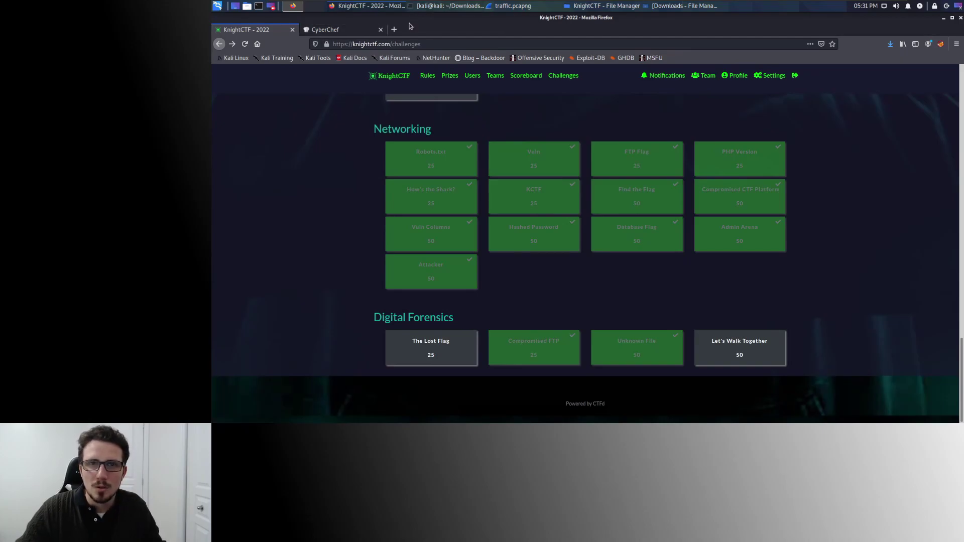
left_click(533, 6)
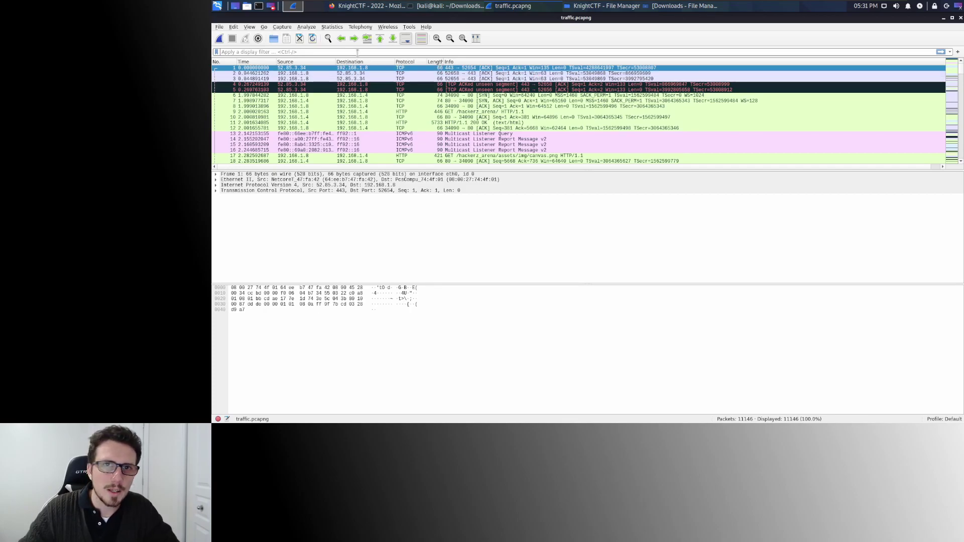
Search the packets for the string robots.txt with Find Packet.
left_click(234, 28)
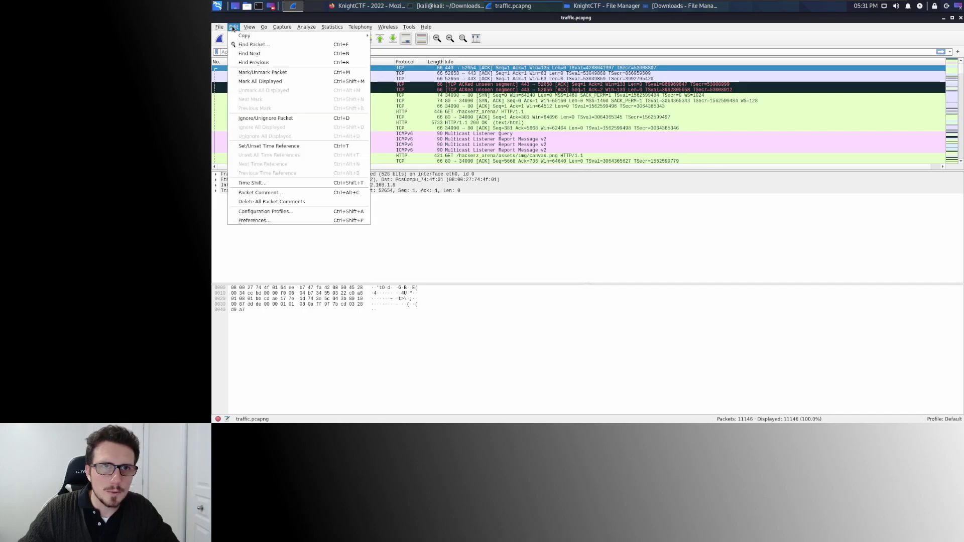
left_click(254, 45)
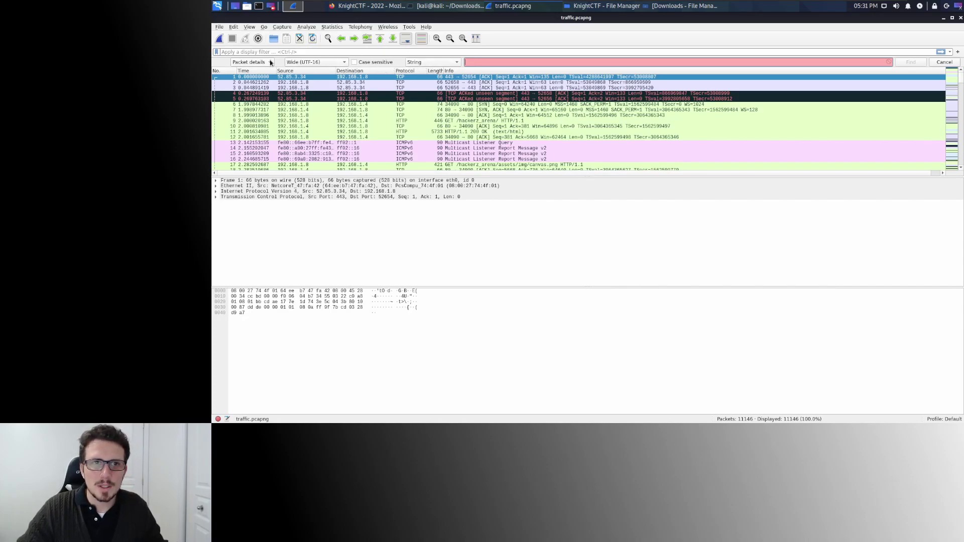
type("f")
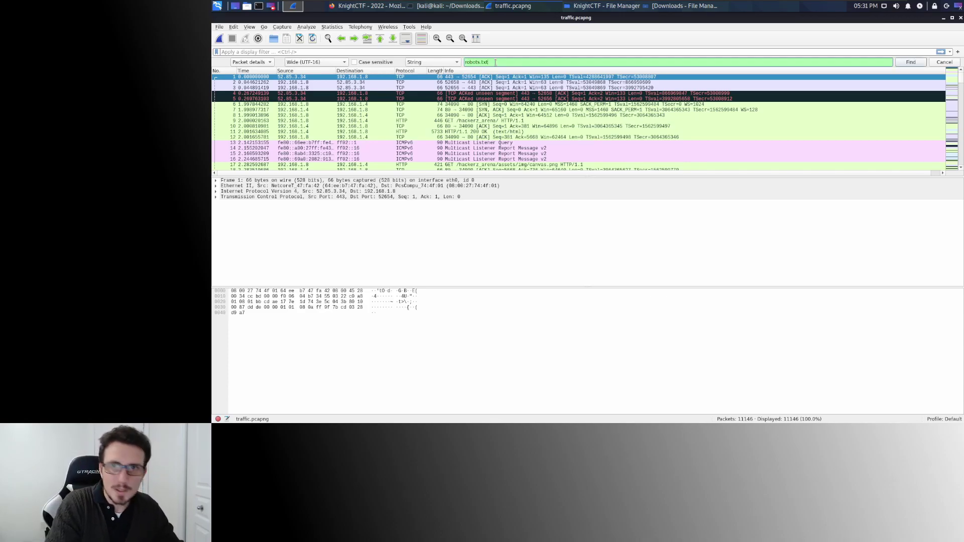
left_click(908, 63)
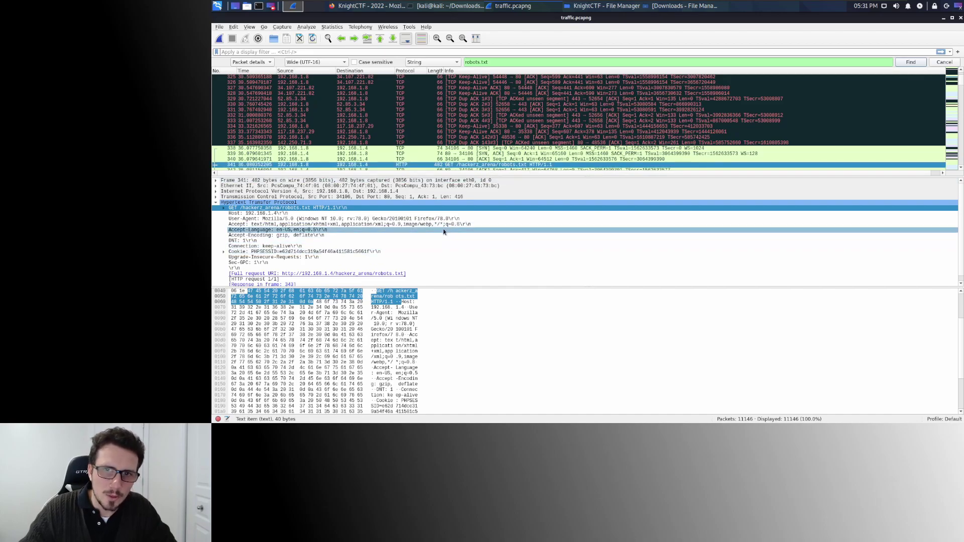
Expand the 200 OK robots.txt reply's text to find Disallow: /includes/users.php.
scroll(449, 229, "down", 1)
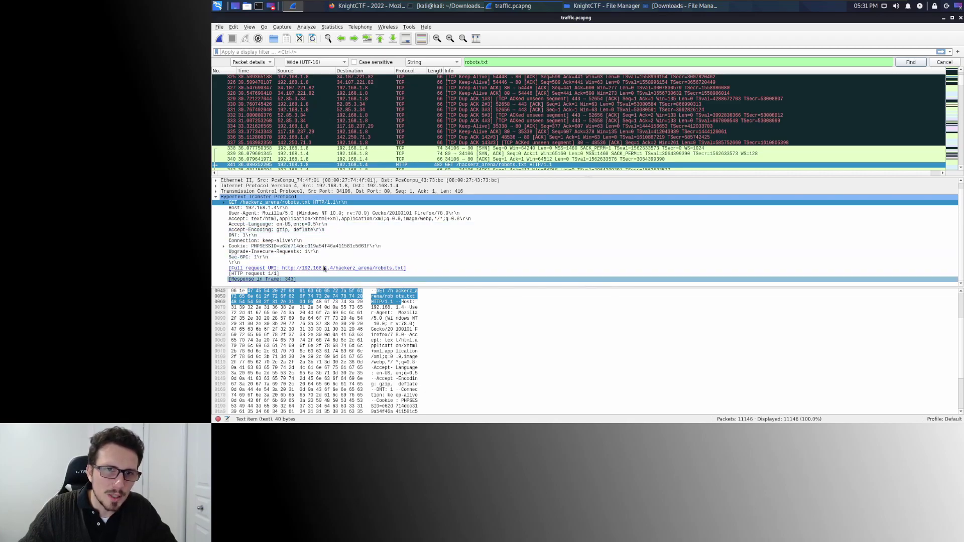
scroll(325, 166, "down", 1)
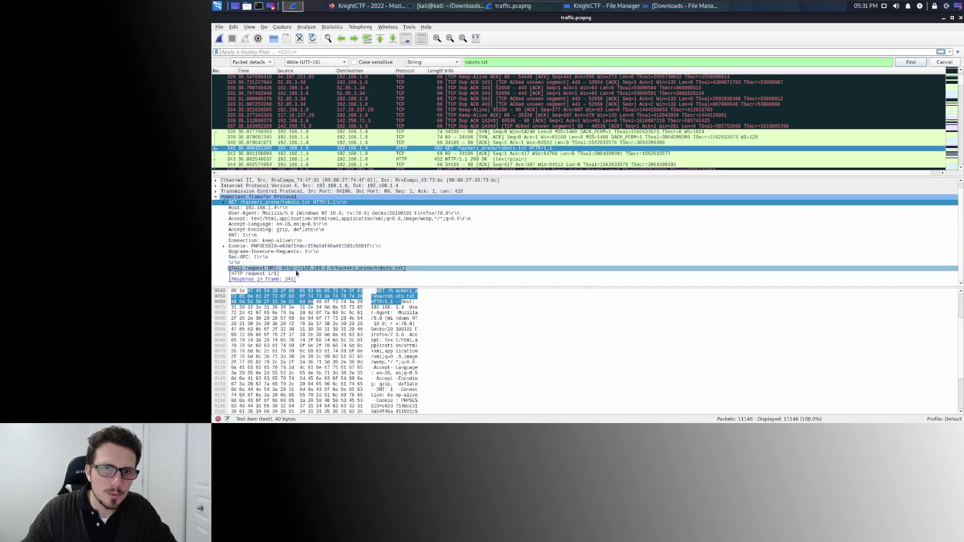
left_click(268, 160)
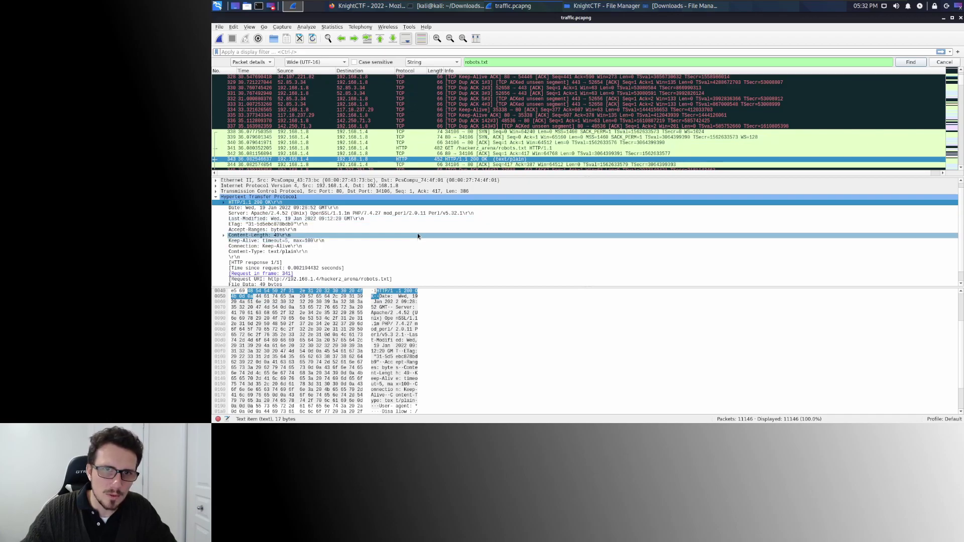
scroll(418, 233, "down", 1)
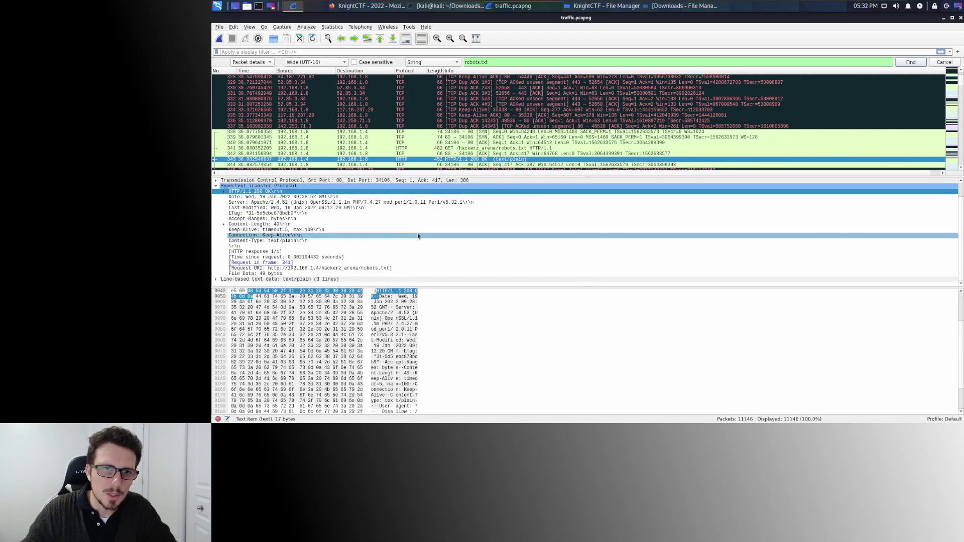
left_click(216, 279)
scroll(394, 232, "down", 1)
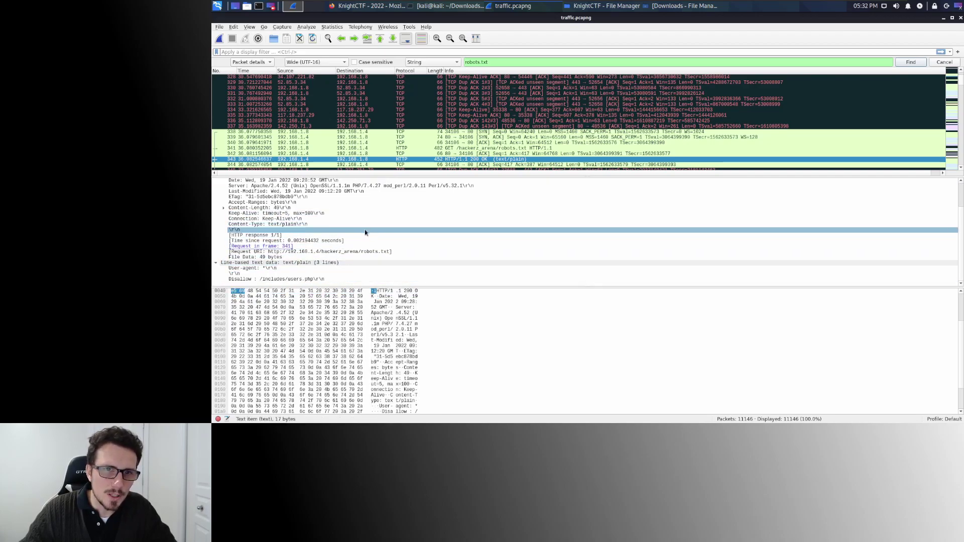
left_click(260, 279)
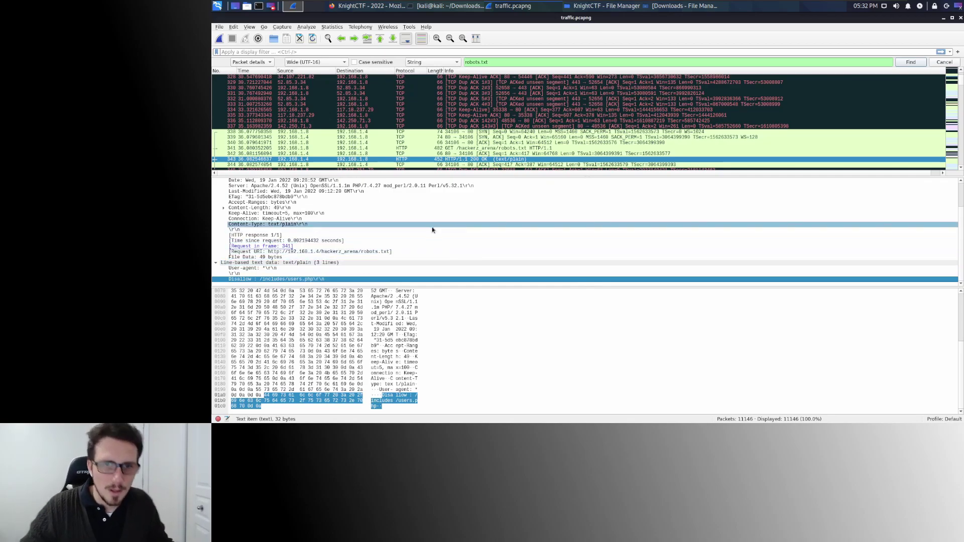
Read the KnightCTF Vuln challenge question, then return to Wireshark.
left_click(377, 8)
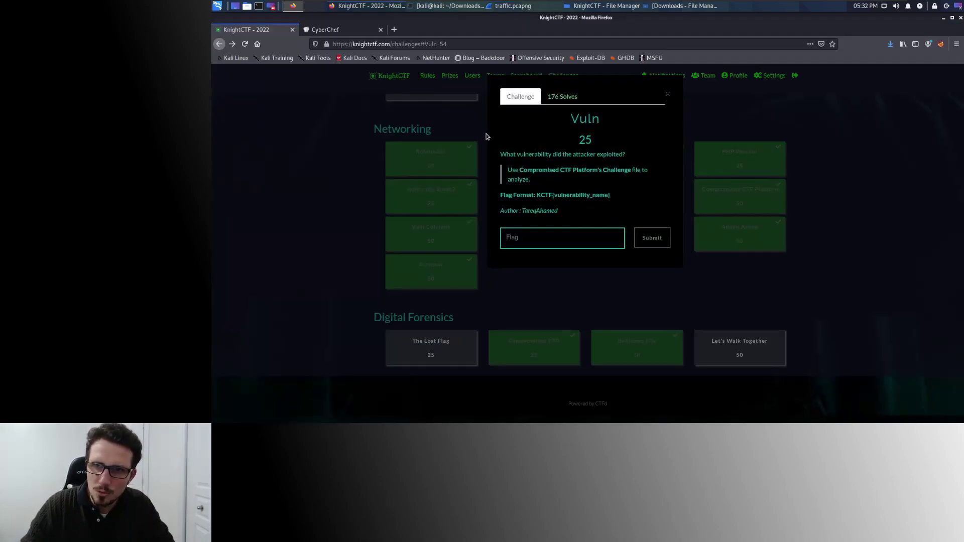
left_click_drag(526, 155, 618, 150)
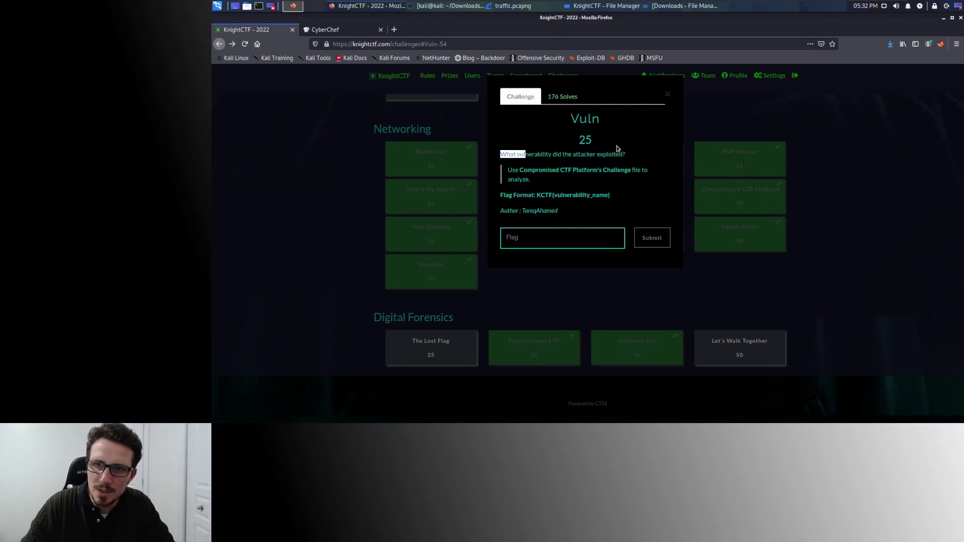
key("alt+Tab")
Apply the http filter and inspect the order by injection requests, packets 8429 through 8529.
key("Return")
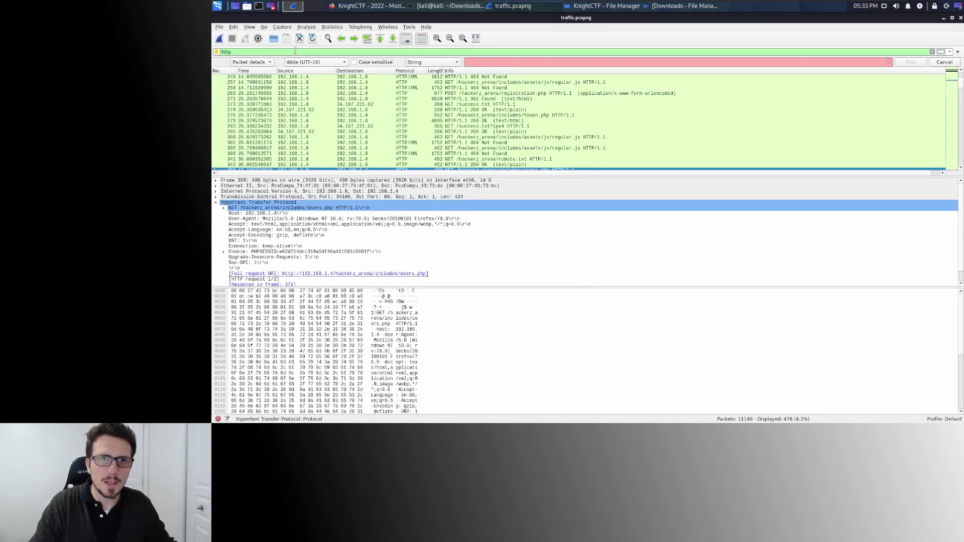
scroll(485, 115, "down", 15)
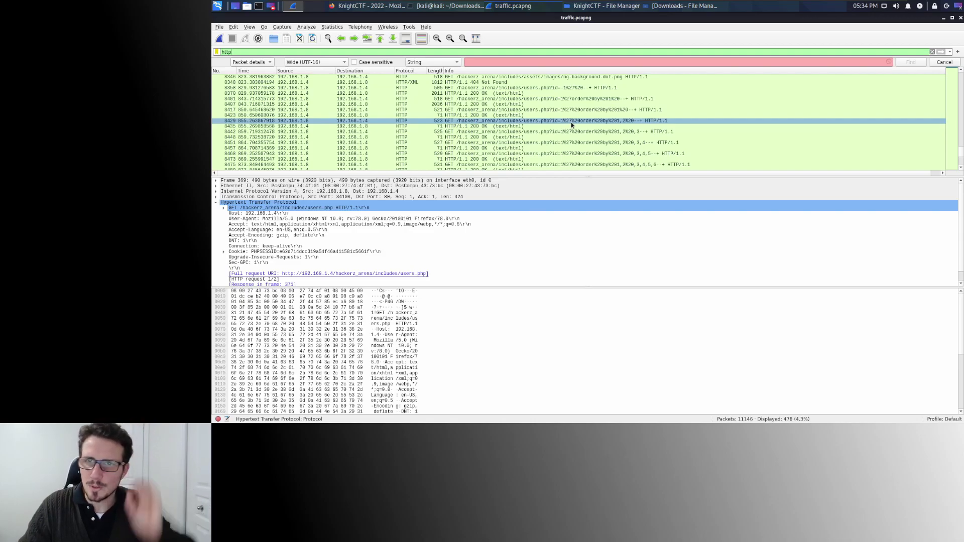
left_click(583, 126)
left_click(583, 123)
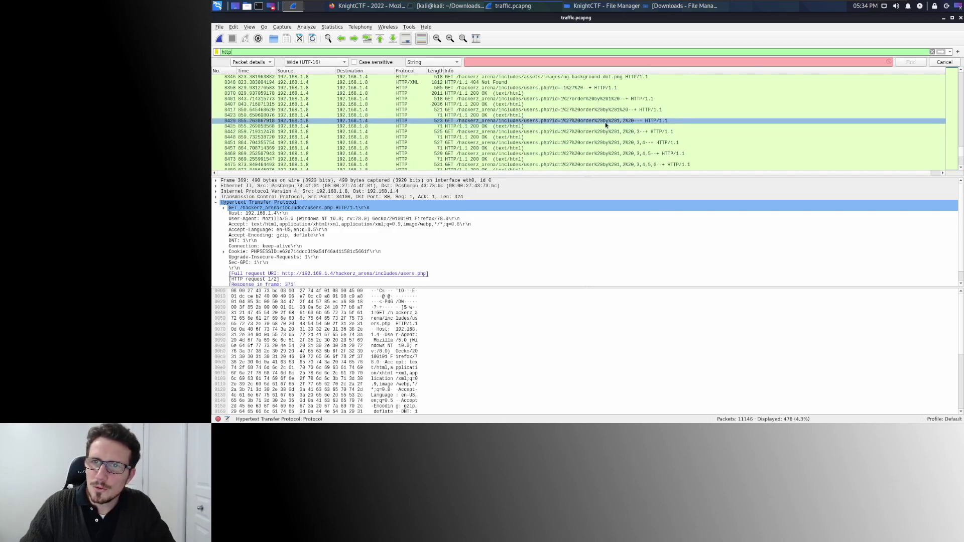
left_click(604, 132)
left_click(604, 137)
Step through the union select requests from version() (8608) to group_concat(username,password) in packet 8655.
scroll(604, 138, "down", 2)
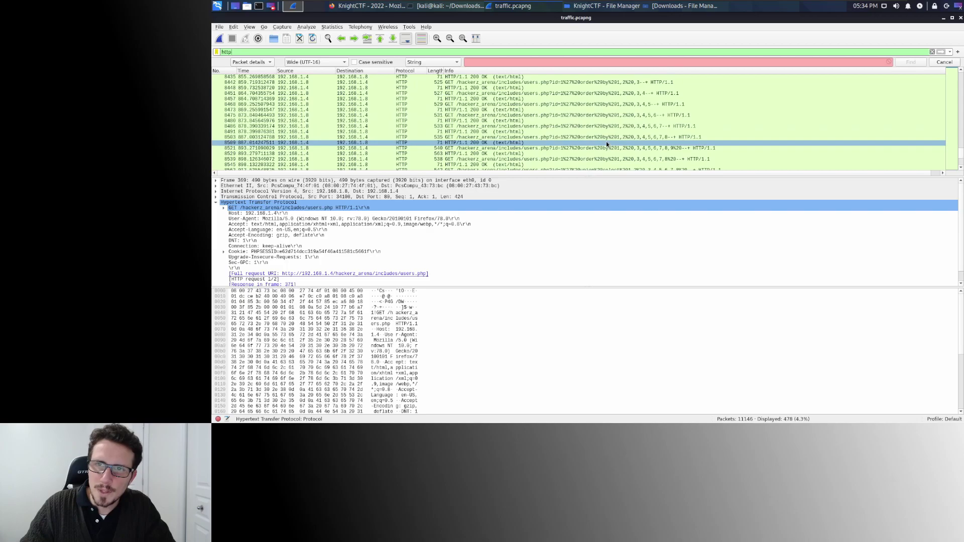
left_click(604, 138)
scroll(604, 138, "down", 2)
left_click(604, 138)
scroll(604, 138, "down", 1)
left_click(604, 125)
left_click(608, 134)
scroll(610, 132, "down", 1)
left_click(614, 144)
scroll(614, 143, "down", 1)
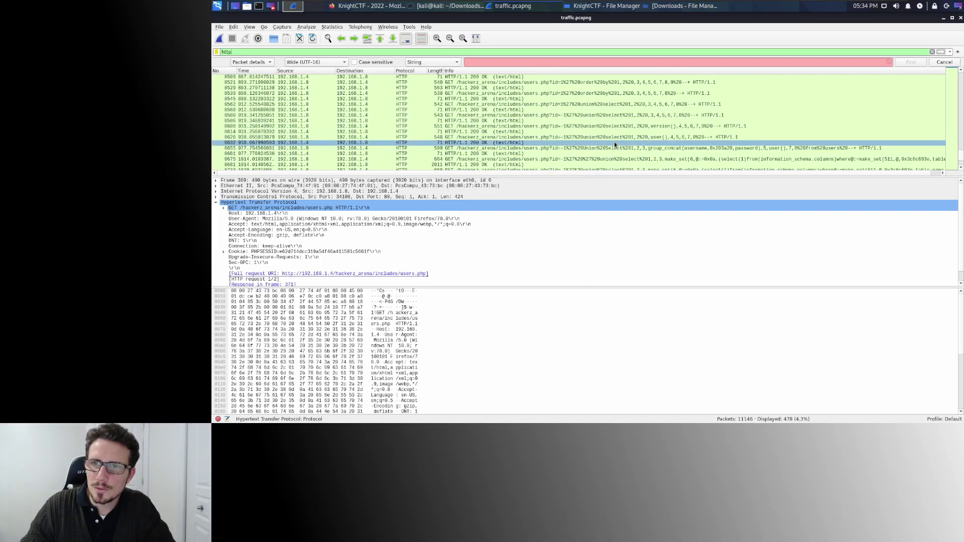
left_click(651, 131)
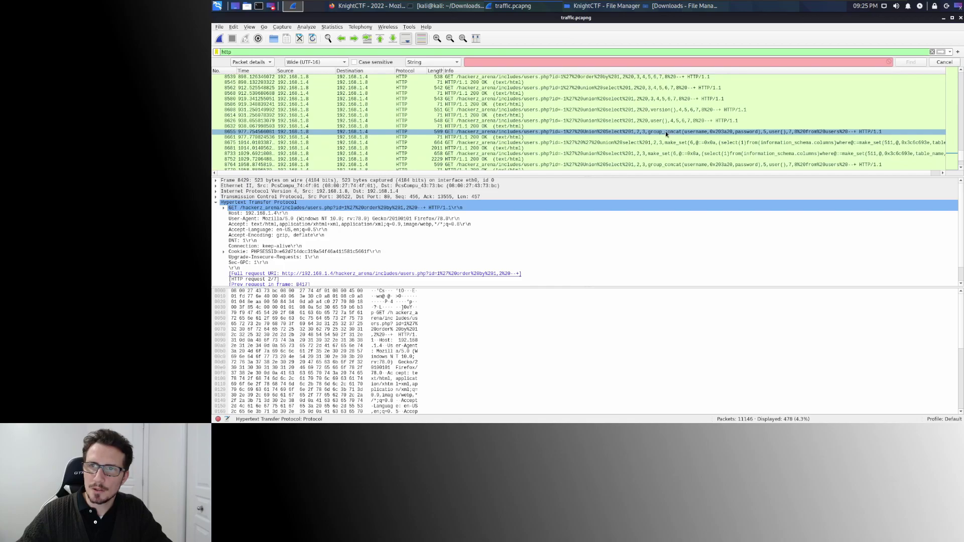
left_click(570, 127)
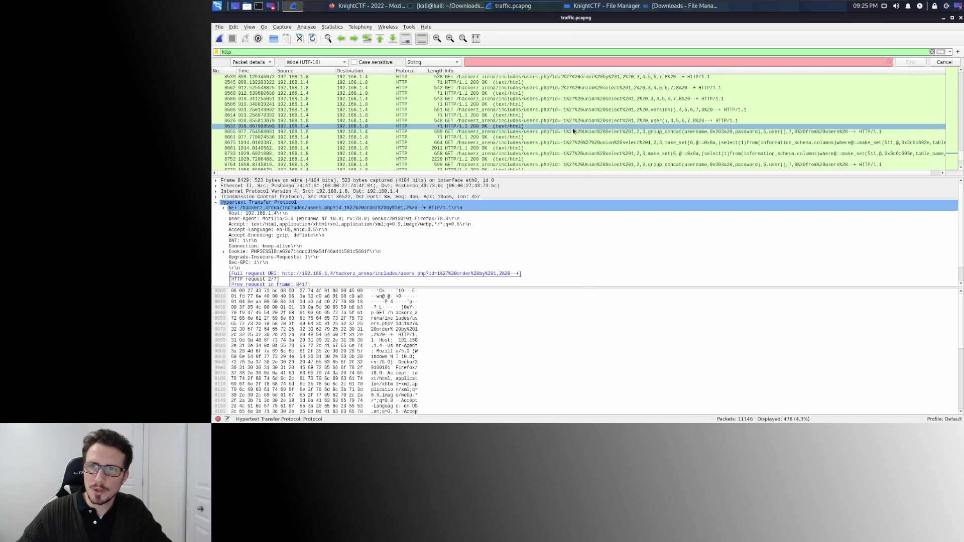
left_click(605, 133)
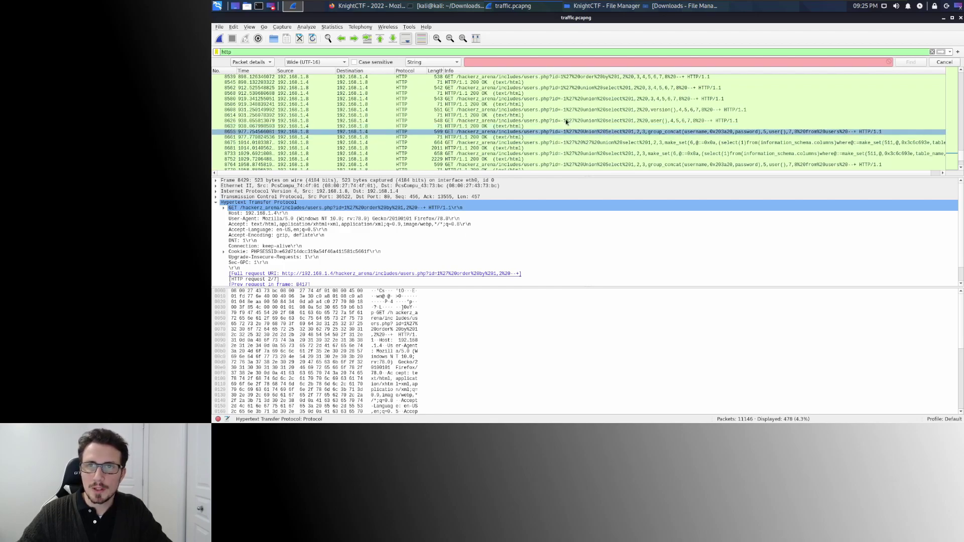
left_click(364, 5)
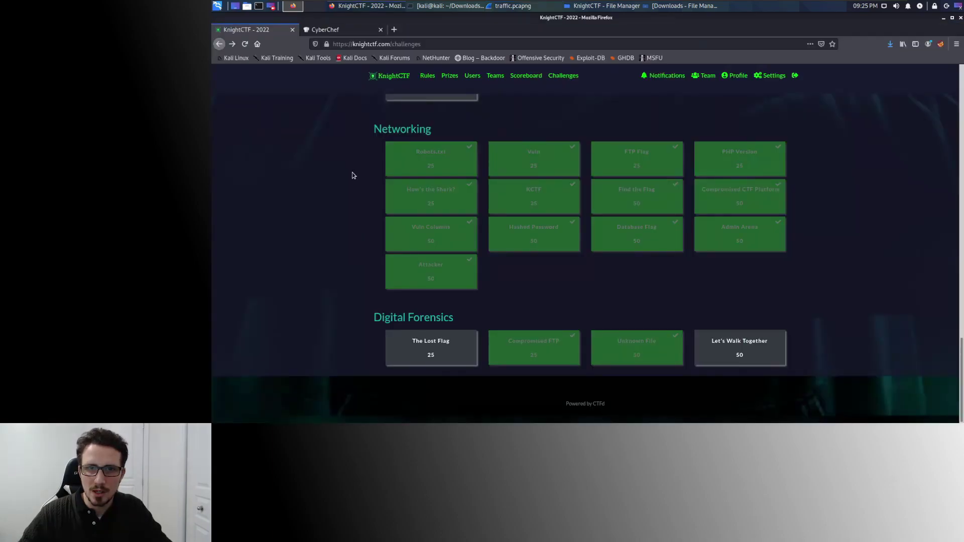
left_click(540, 164)
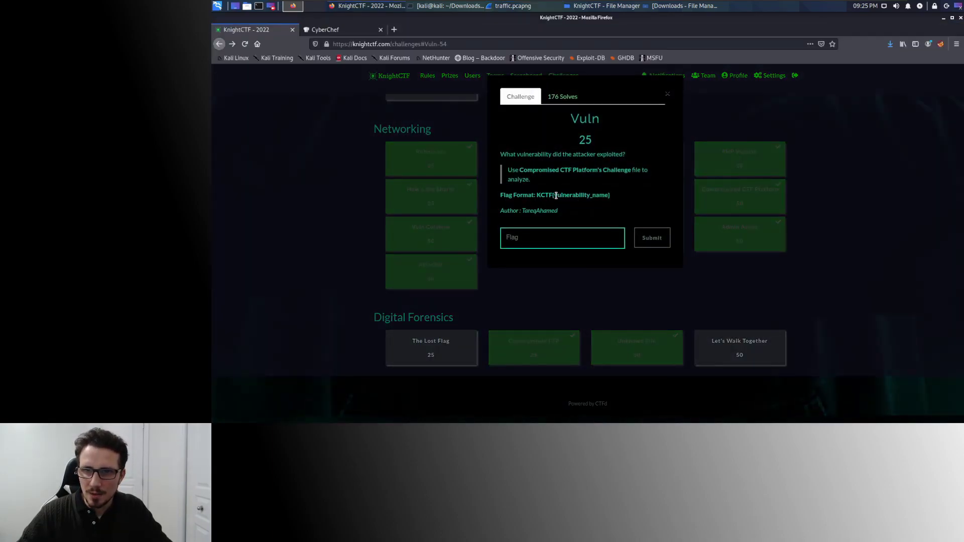
left_click_drag(555, 196, 610, 196)
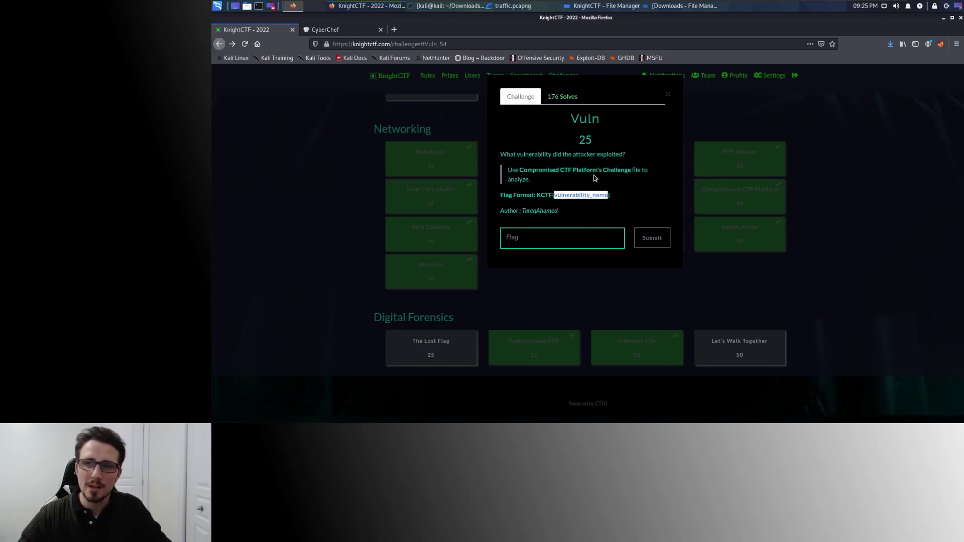
left_click(558, 197)
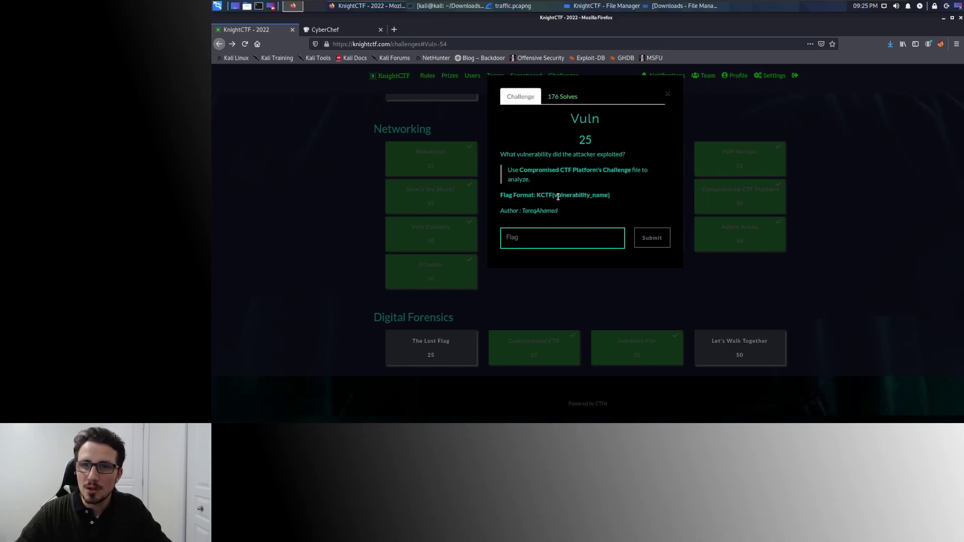
left_click_drag(555, 197, 606, 196)
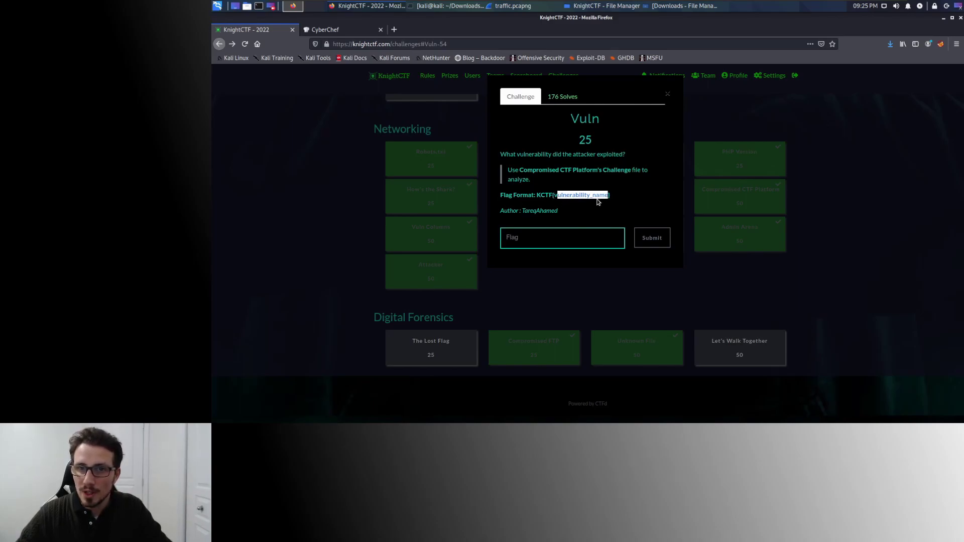
left_click(556, 197, "shift")
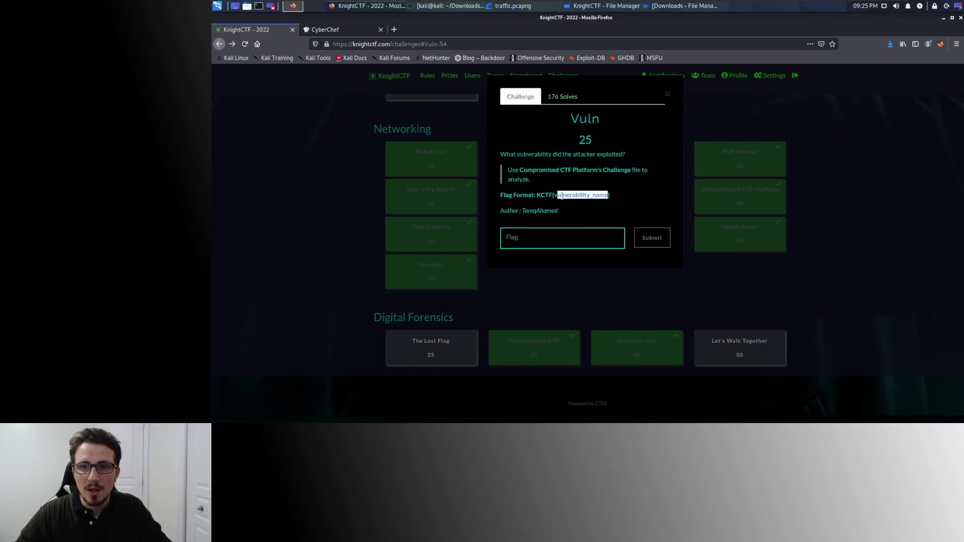
left_click(618, 199)
left_click_drag(569, 195, 596, 195)
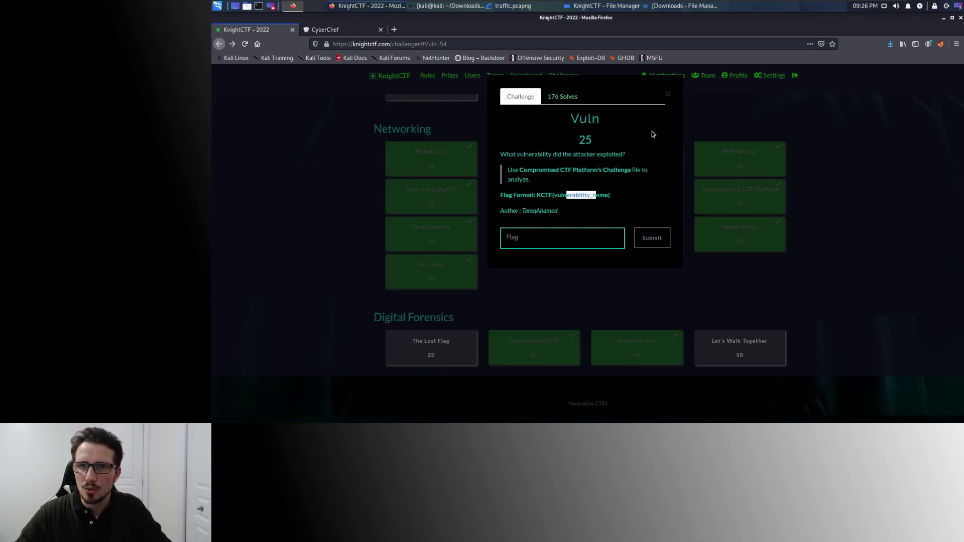
left_click(668, 95)
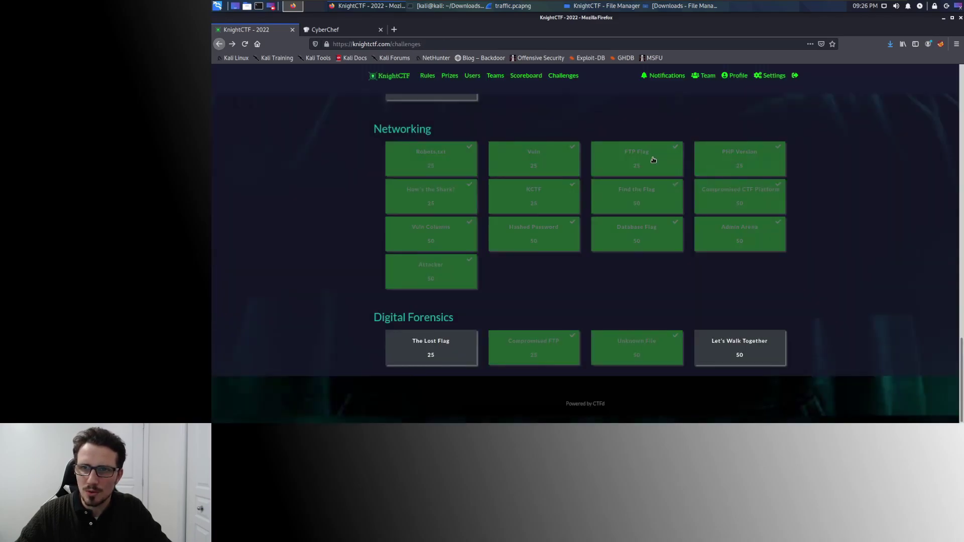
left_click(654, 159)
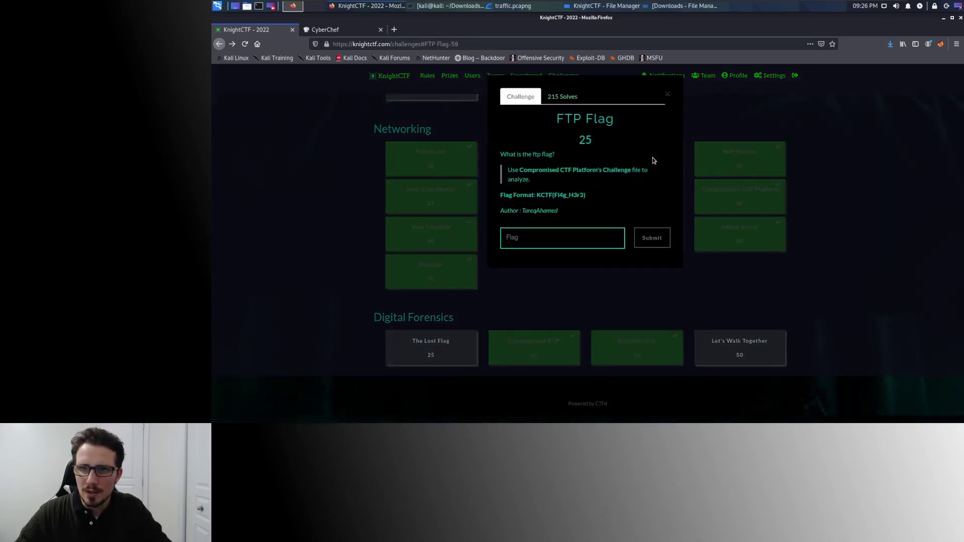
left_click_drag(517, 154, 553, 154)
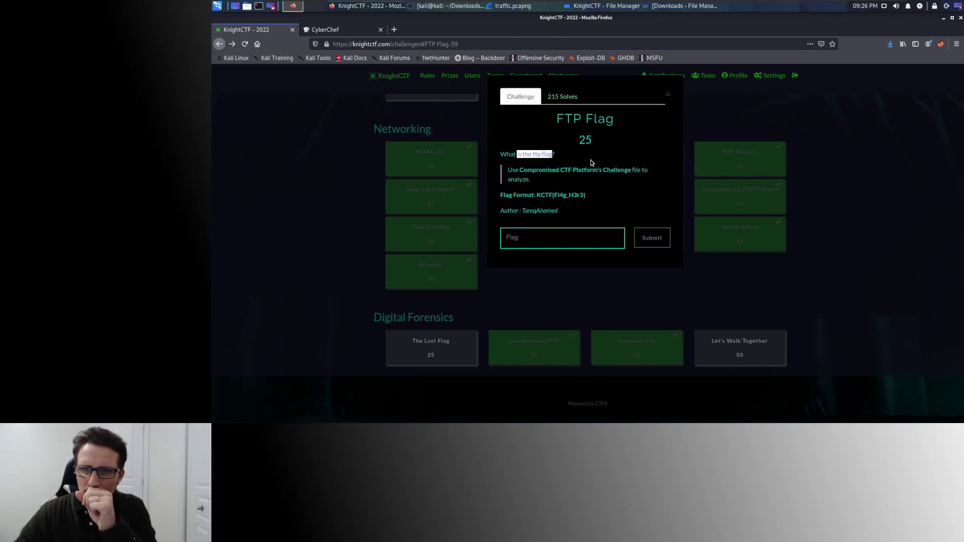
left_click(668, 95)
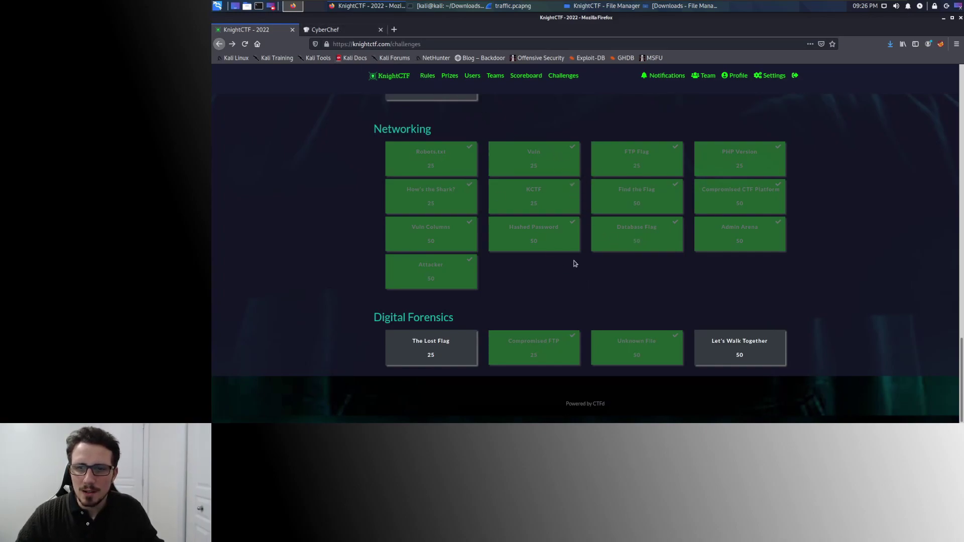
Filter to ftp, inspect packet 7312's RETR flag.txt request, then select the filter text for removal.
left_click(516, 9)
left_click(476, 61)
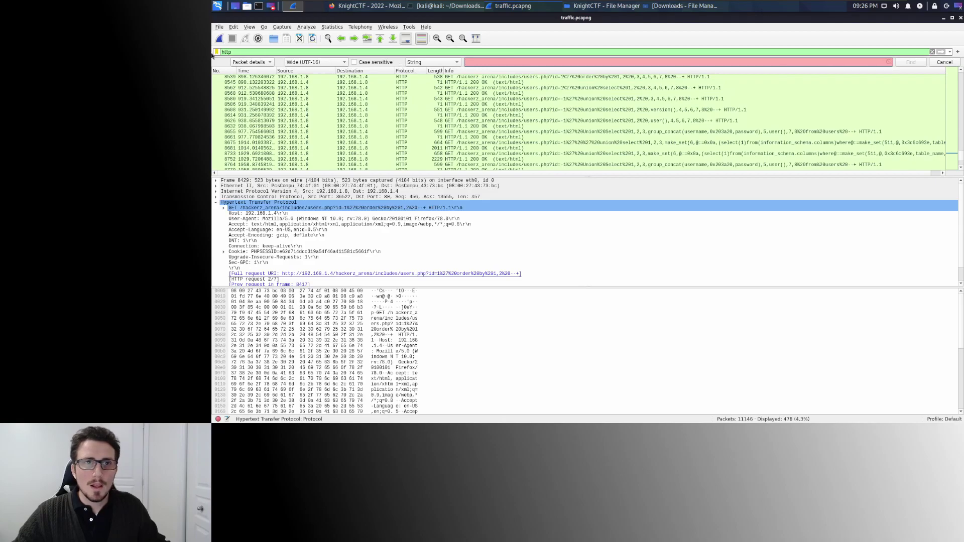
double_click(235, 52)
type("ftp")
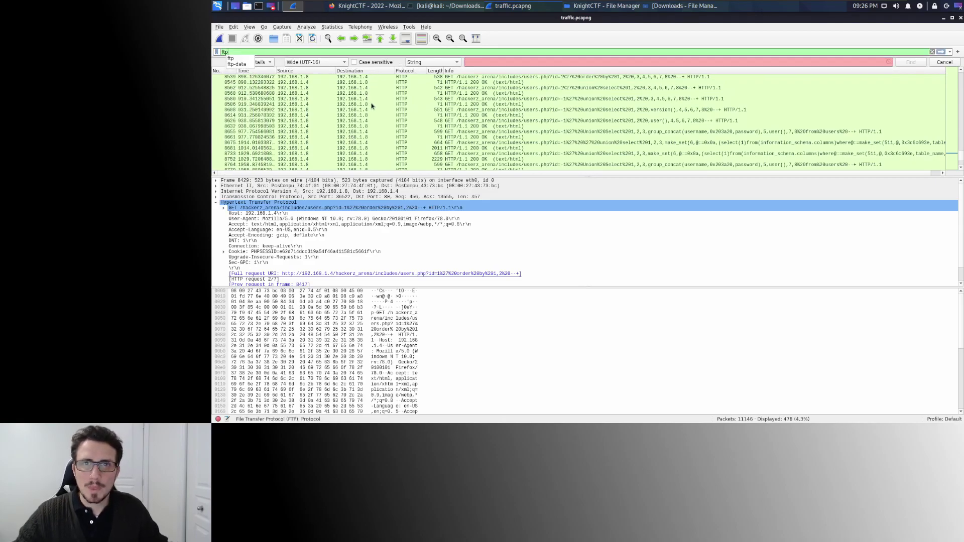
key("Return")
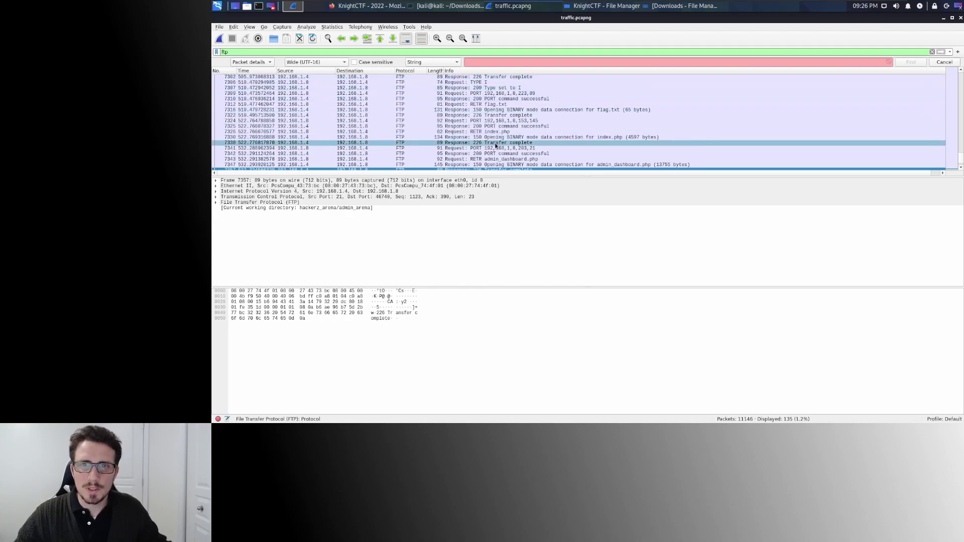
left_click(491, 105)
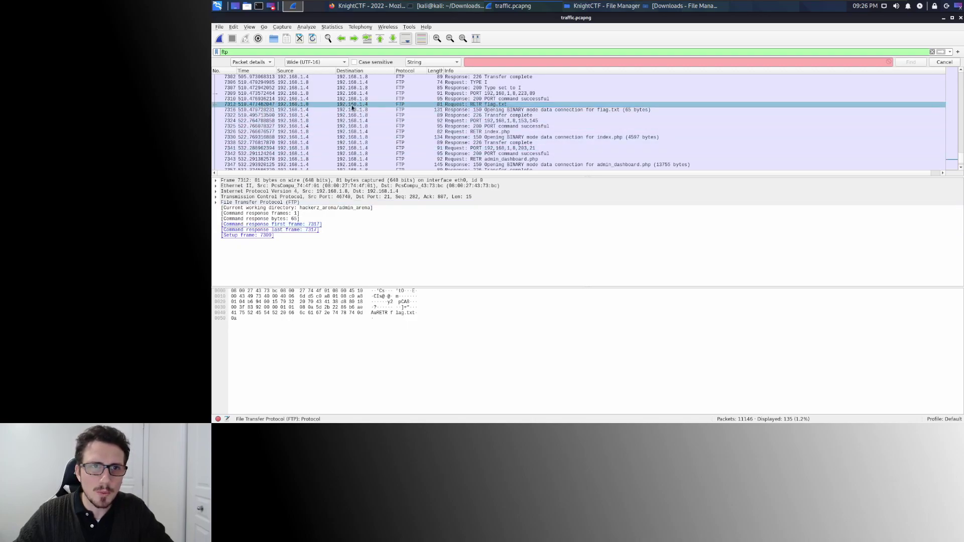
double_click(235, 51)
Clear the display filter and select FTP-DATA packet 7317 holding the flag.txt contents.
key("BackSpace")
key("Return")
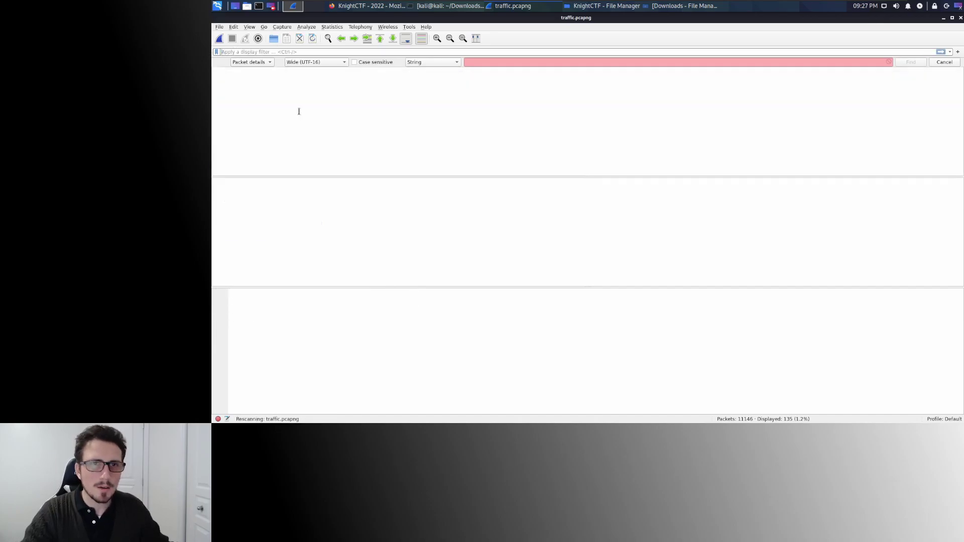
scroll(266, 107, "down", 1)
scroll(264, 107, "down", 2)
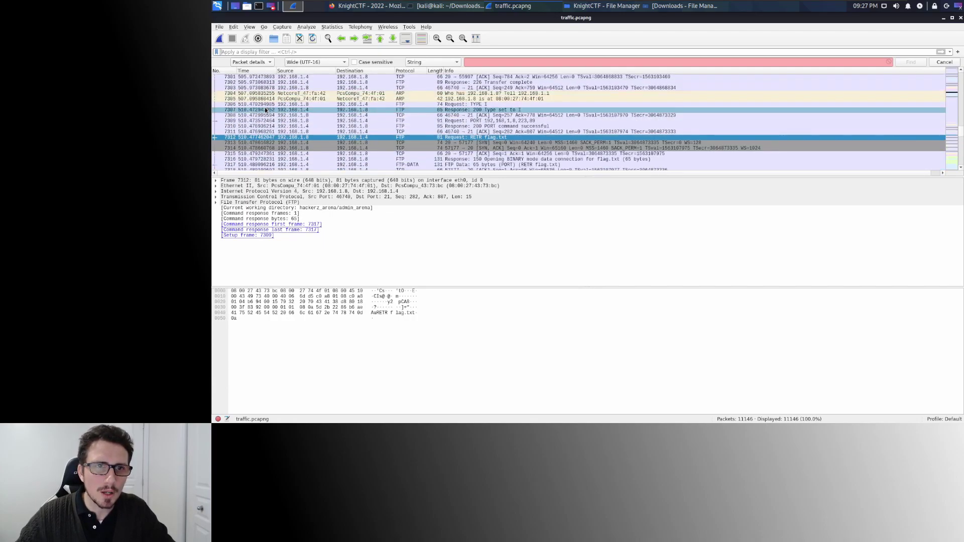
left_click(251, 150)
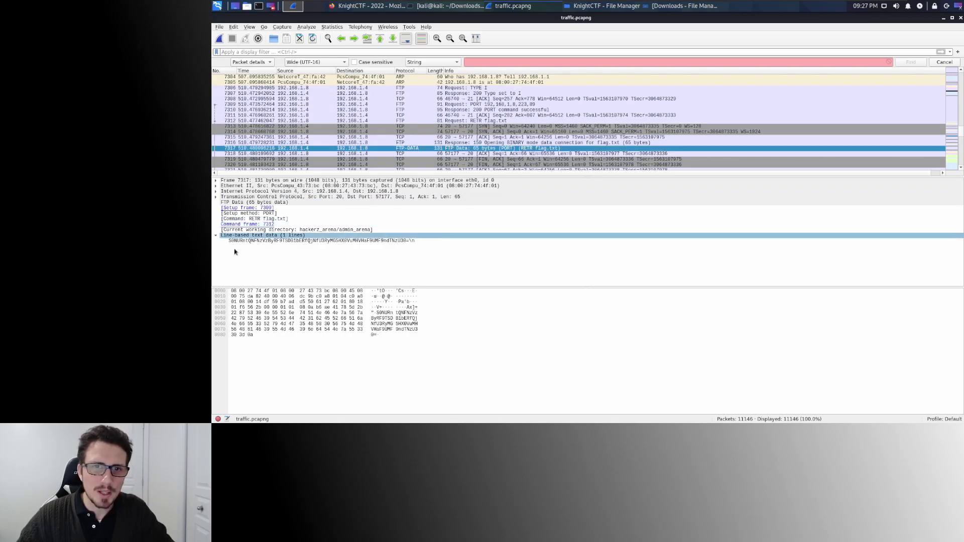
Copy the value of packet 7317's Line-based text data for use in CyberChef.
right_click(297, 243)
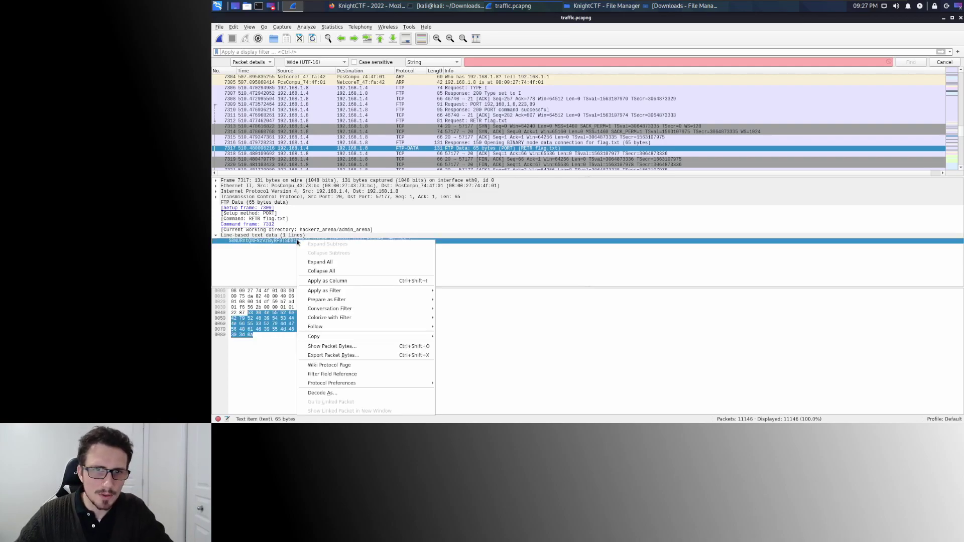
mouse_move(394, 338)
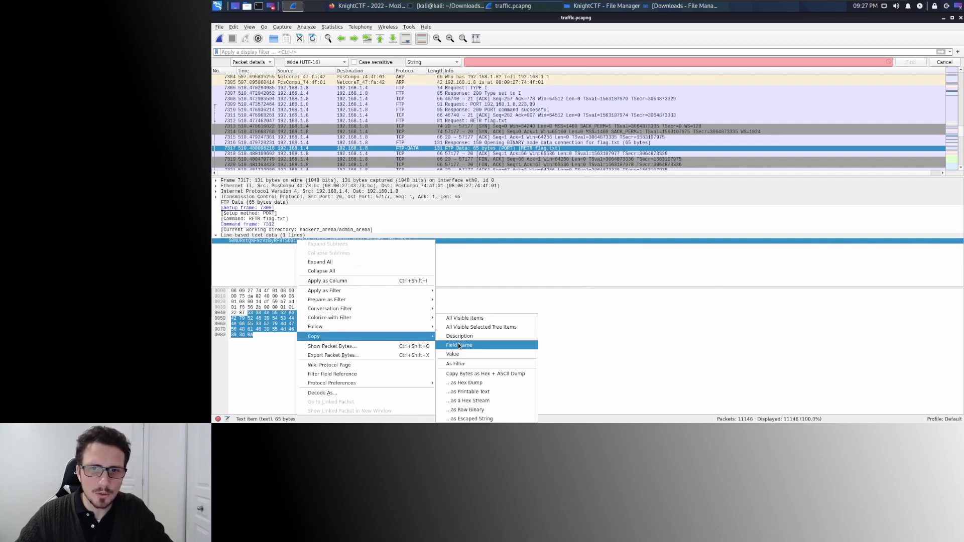
left_click(454, 355)
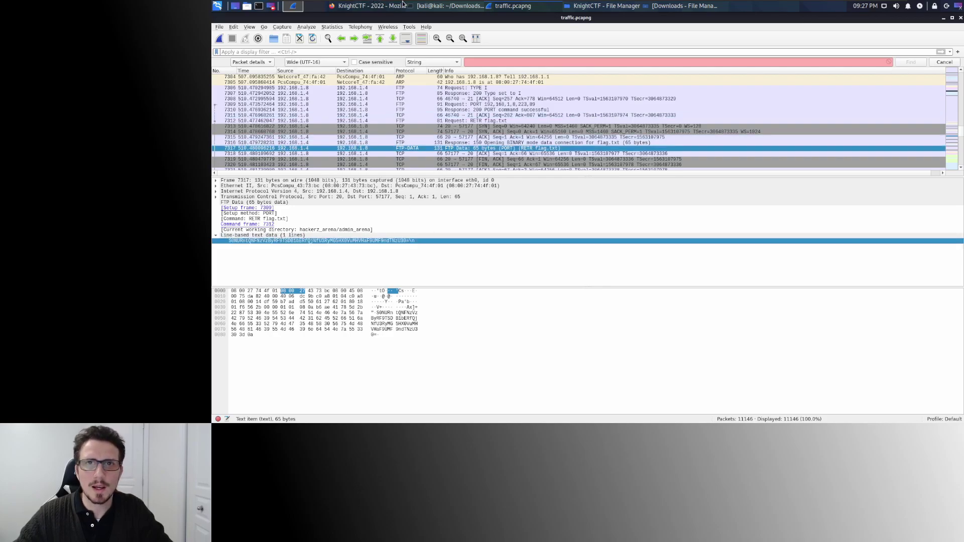
key("alt+Tab")
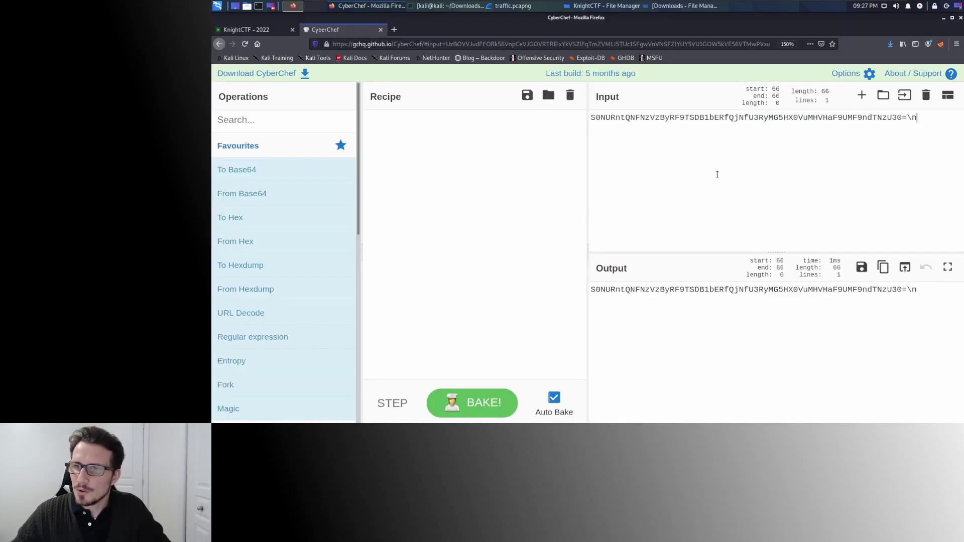
key("BackSpace")
key("BackSpace")
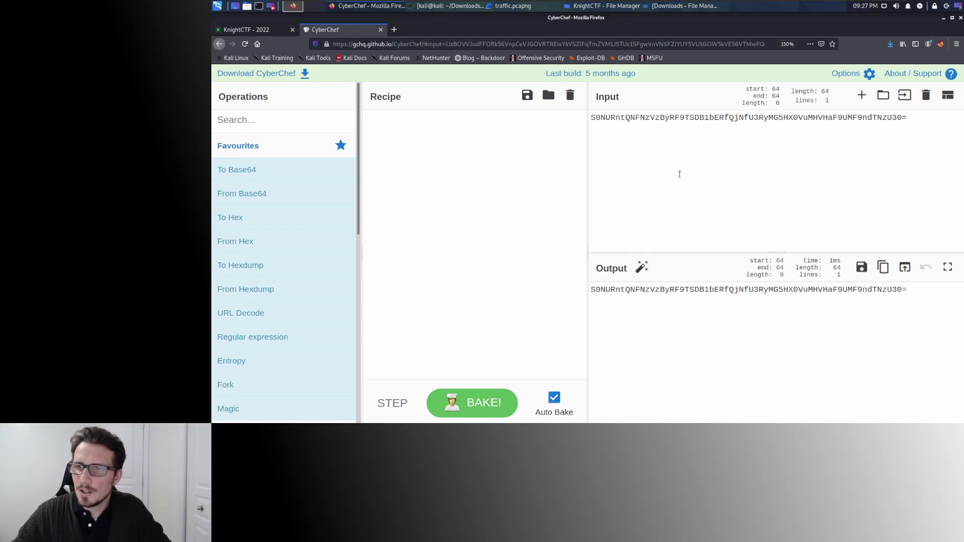
mouse_move(273, 195)
left_click_drag(273, 195, 427, 161)
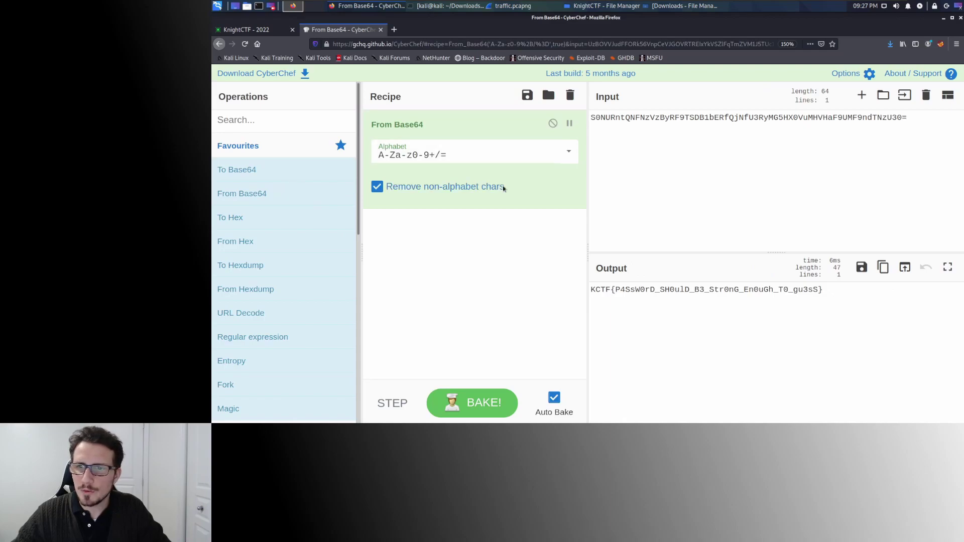
left_click_drag(823, 290, 591, 291)
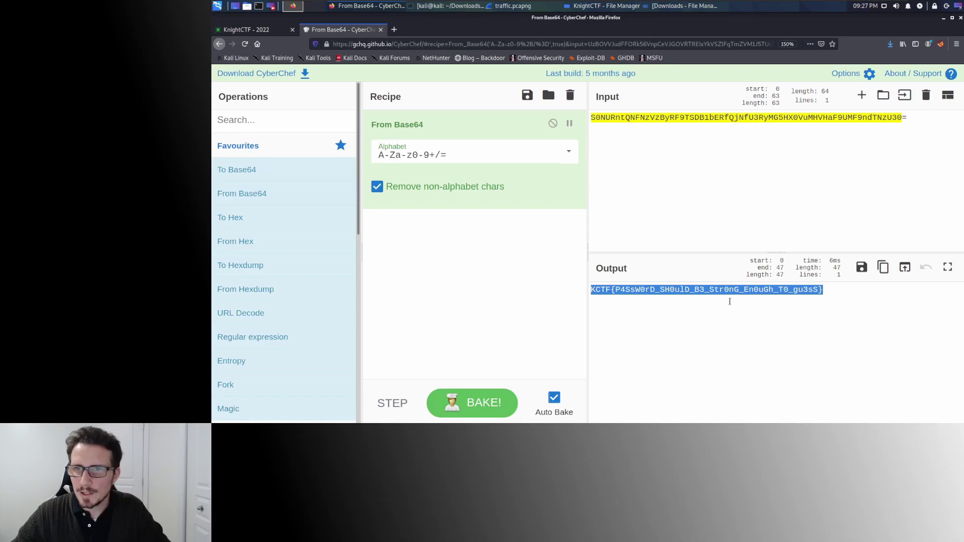
left_click(267, 30)
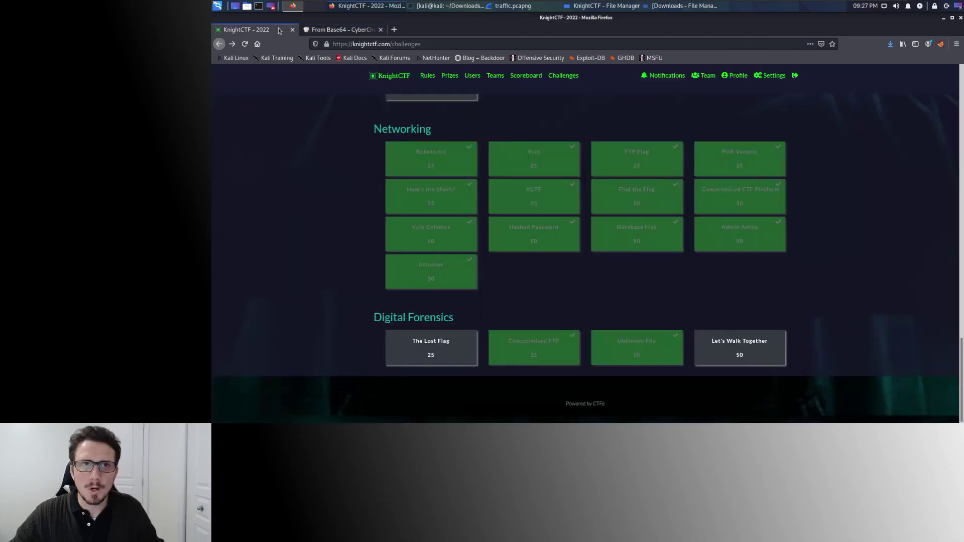
Read the PHP Version challenge, which wants the server's PHP version as KCTF{php/version}.
left_click(752, 163)
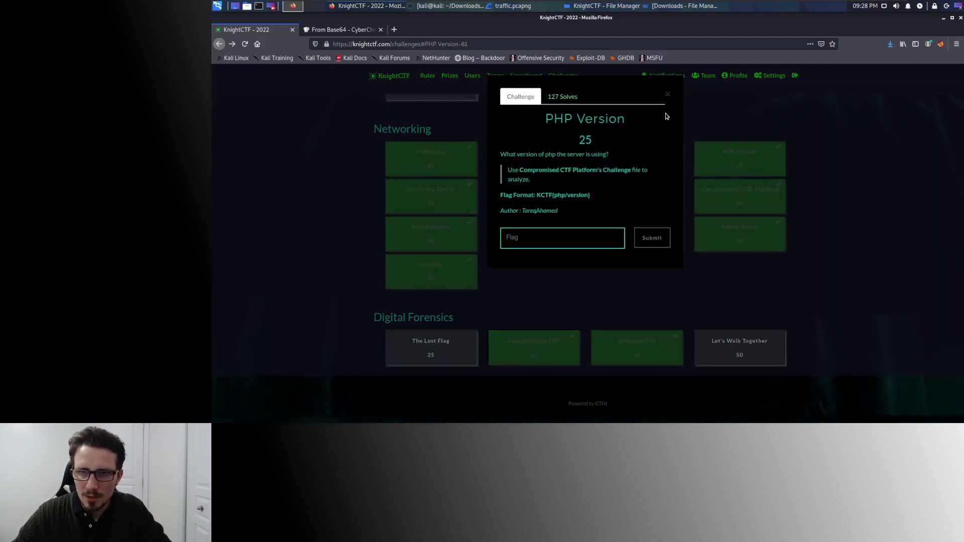
left_click(668, 94)
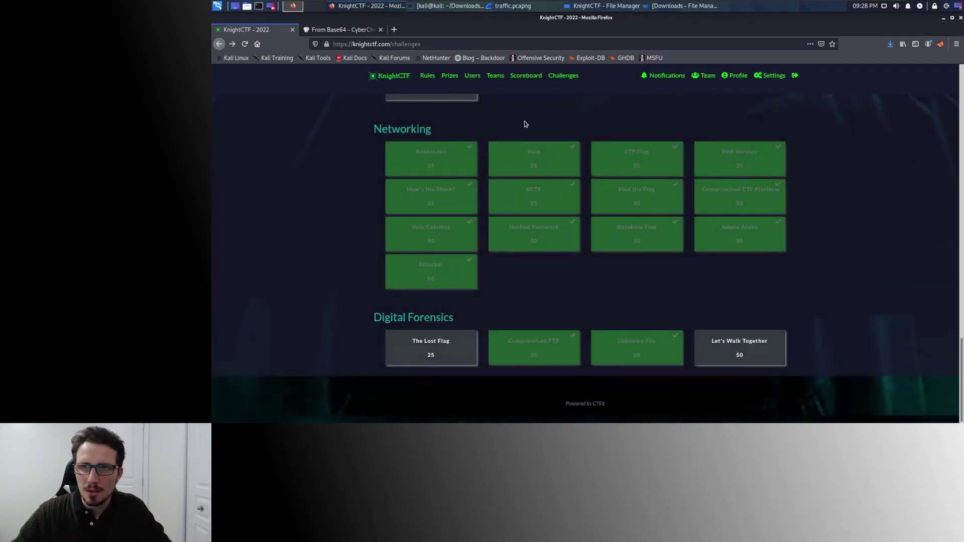
left_click(545, 5)
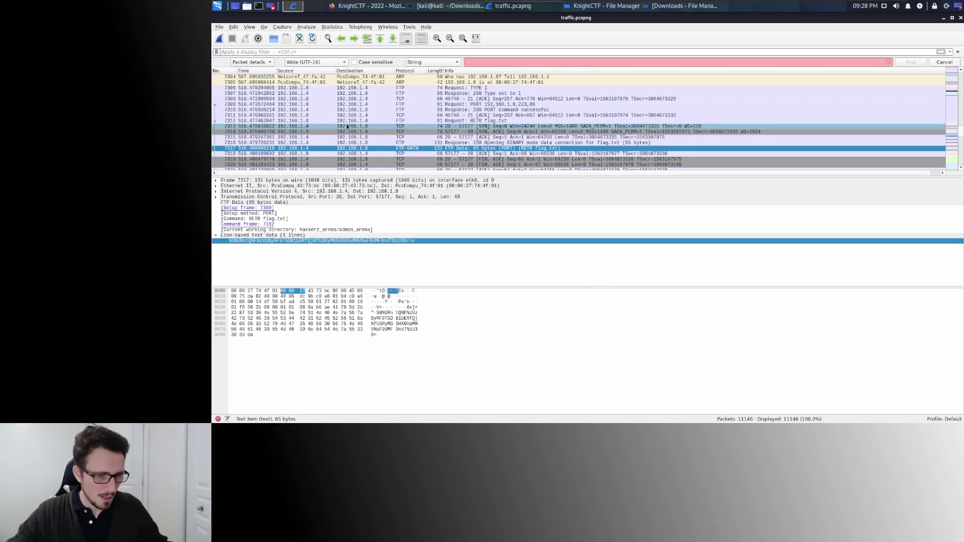
Filter the capture to http and find packet 5857's Server header showing PHP/7.4.27.
type("http")
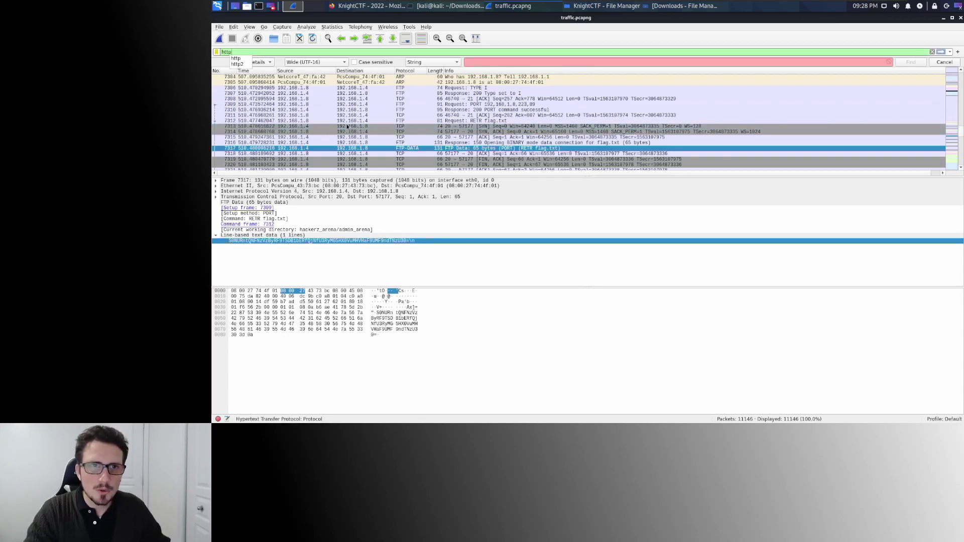
key("Return")
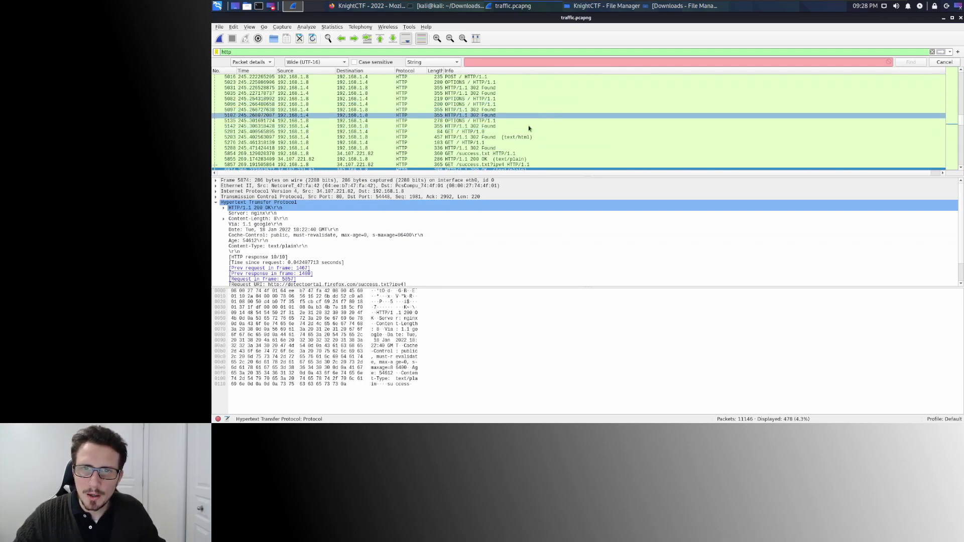
left_click(514, 166)
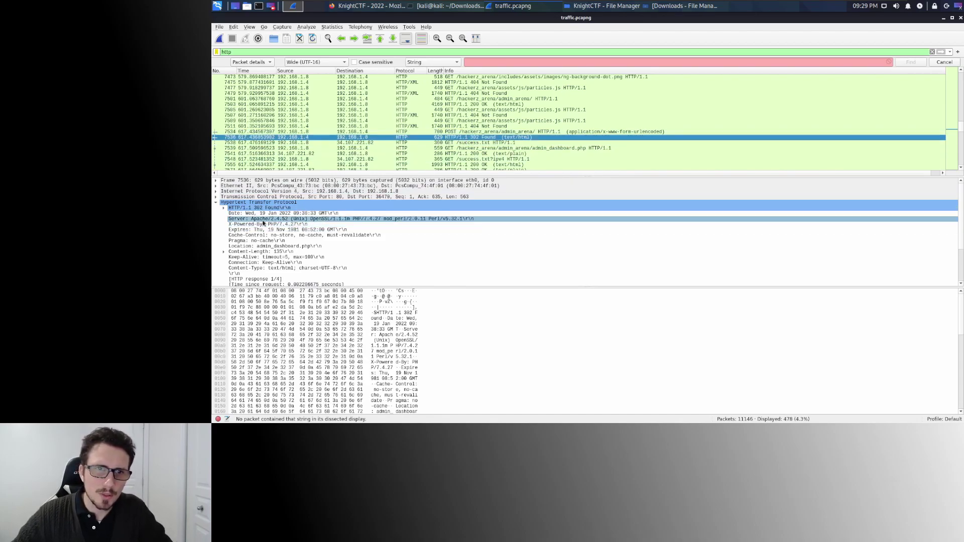
left_click(382, 224)
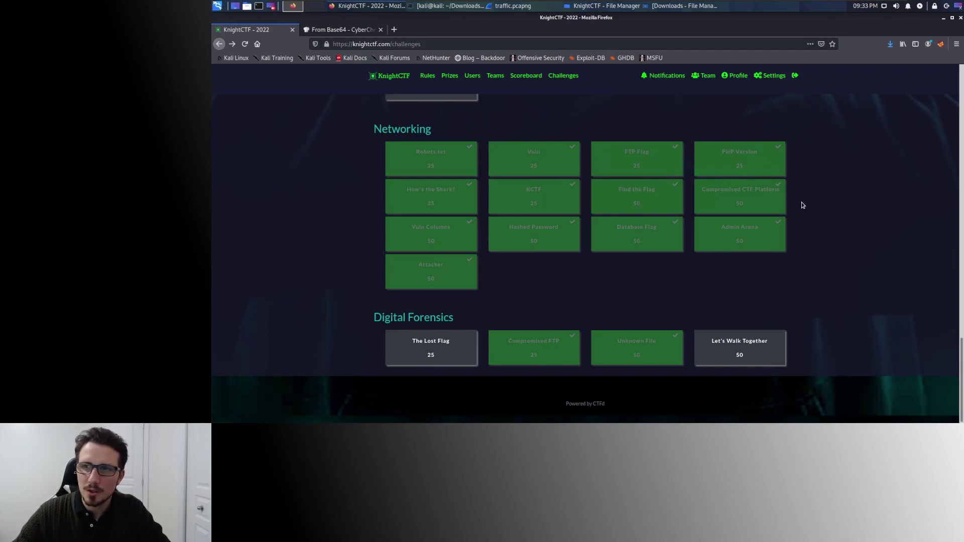
left_click(729, 199)
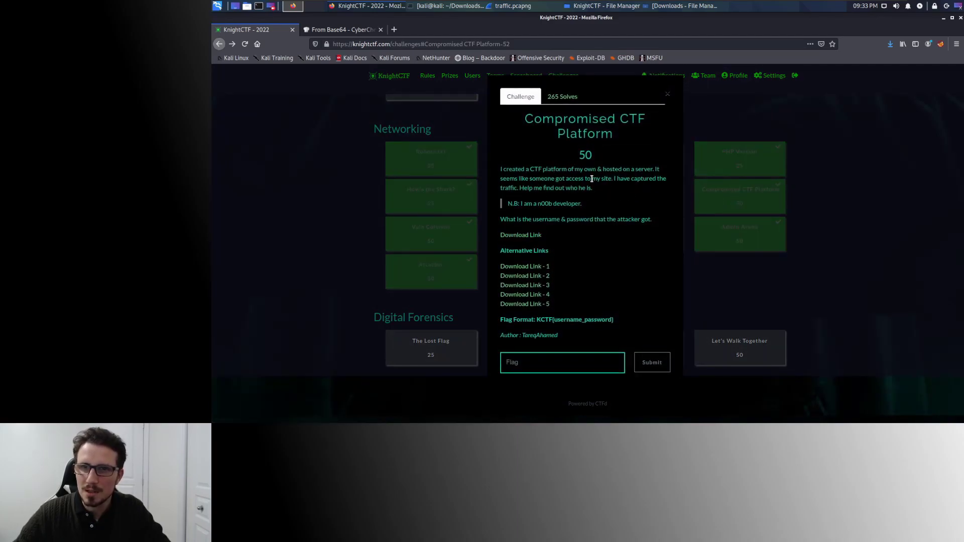
left_click_drag(592, 179, 648, 179)
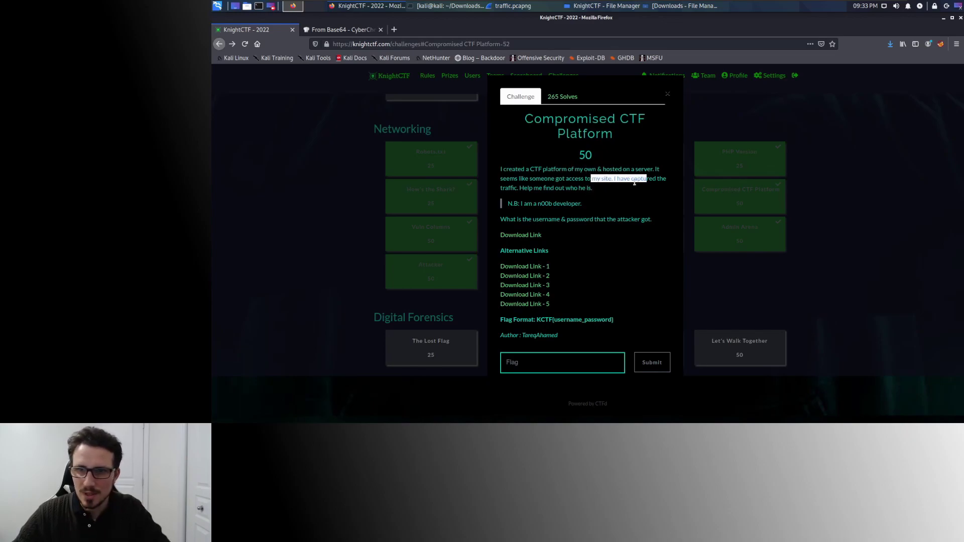
left_click_drag(533, 220, 587, 220)
left_click(819, 188)
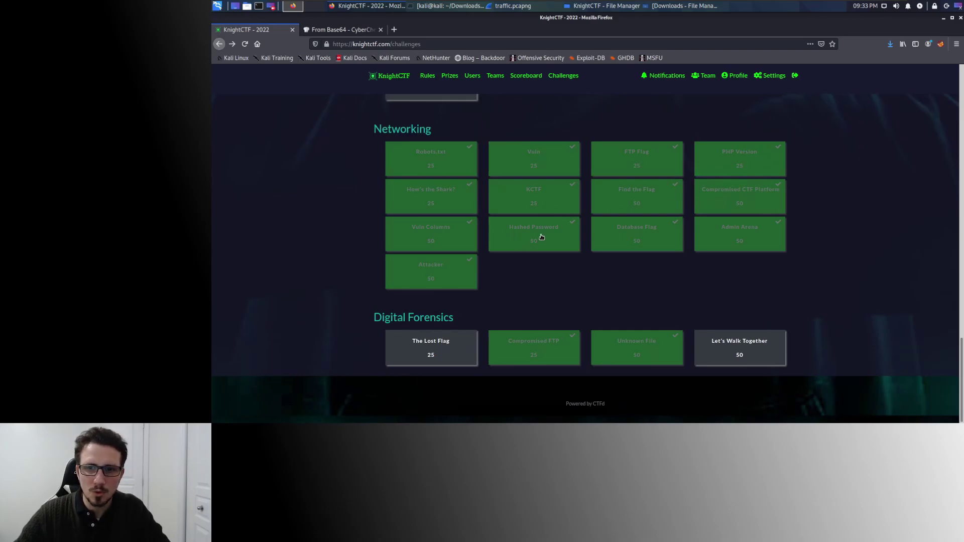
Scroll through the capture to locate the POST to /hackerz_arena/includes/login_confirm.php.
left_click(529, 7)
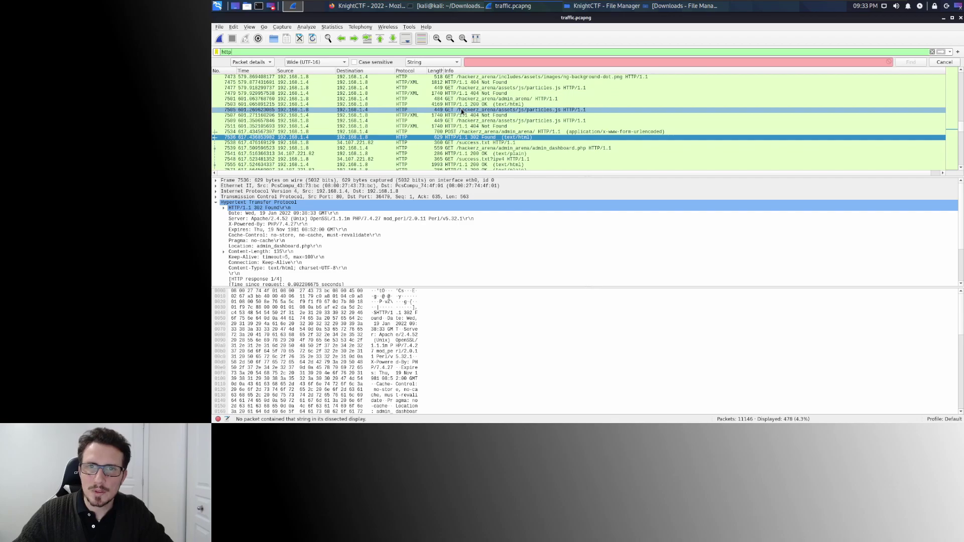
scroll(461, 109, "down", 8)
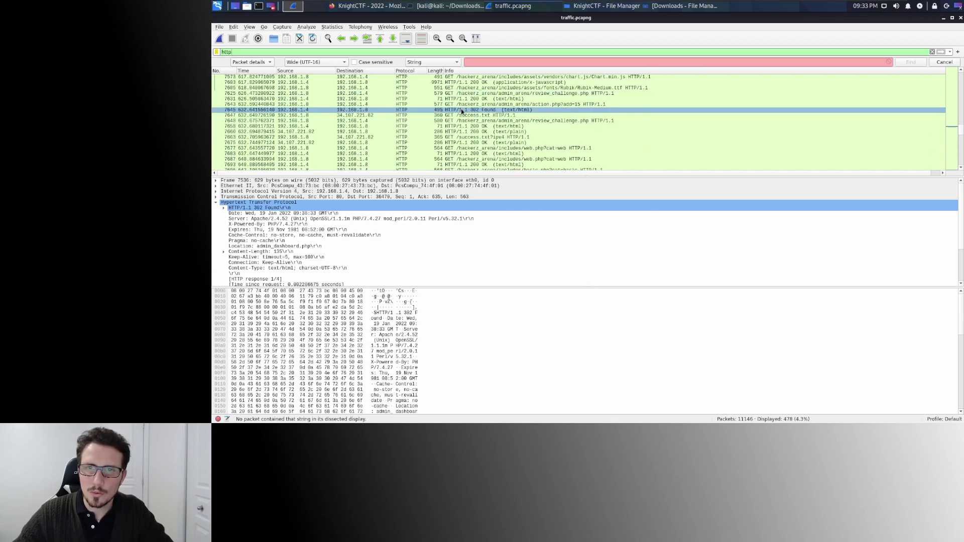
scroll(461, 109, "down", 10)
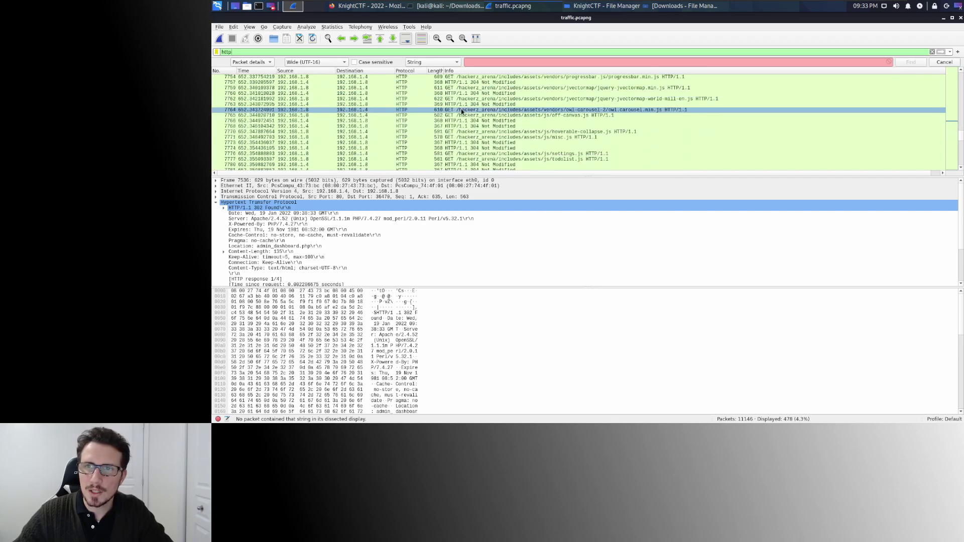
scroll(461, 110, "down", 15)
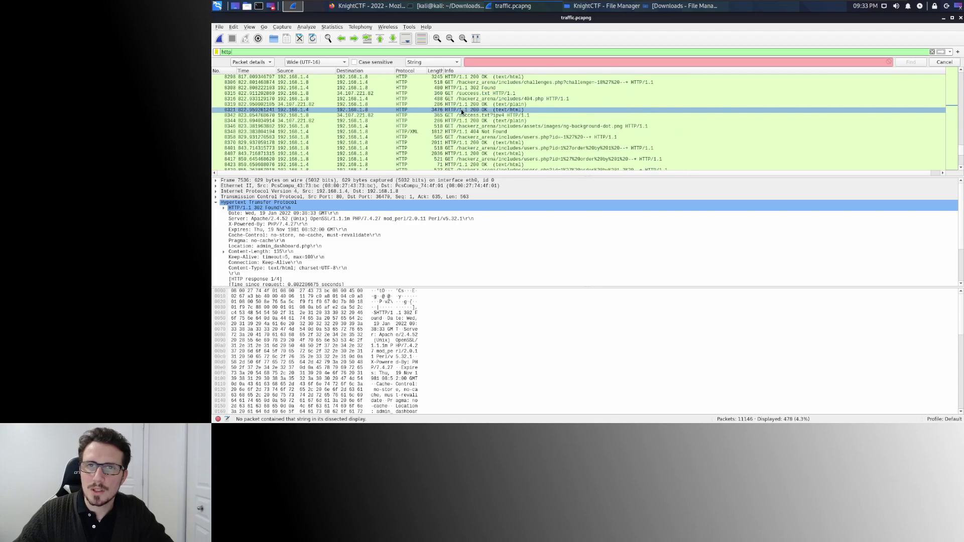
scroll(461, 109, "down", 6)
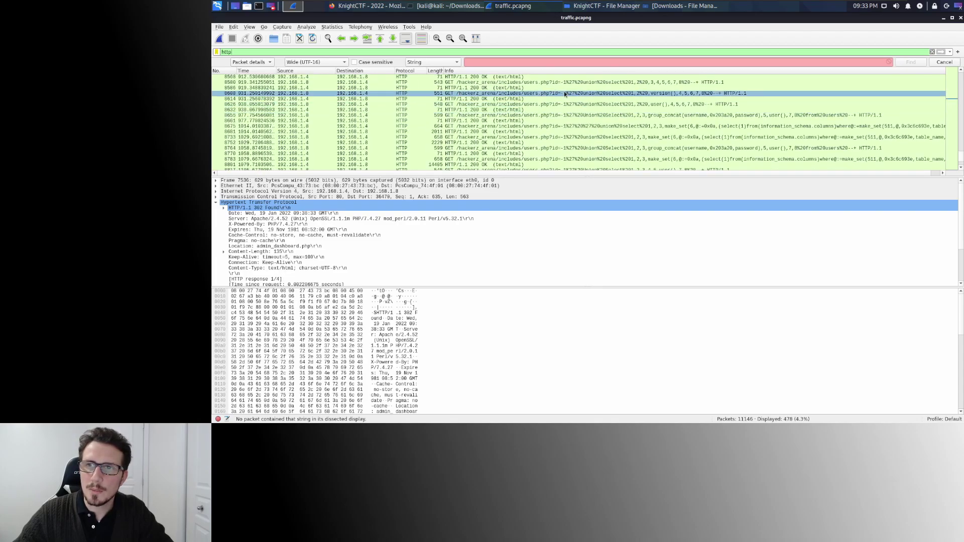
scroll(597, 120, "down", 6)
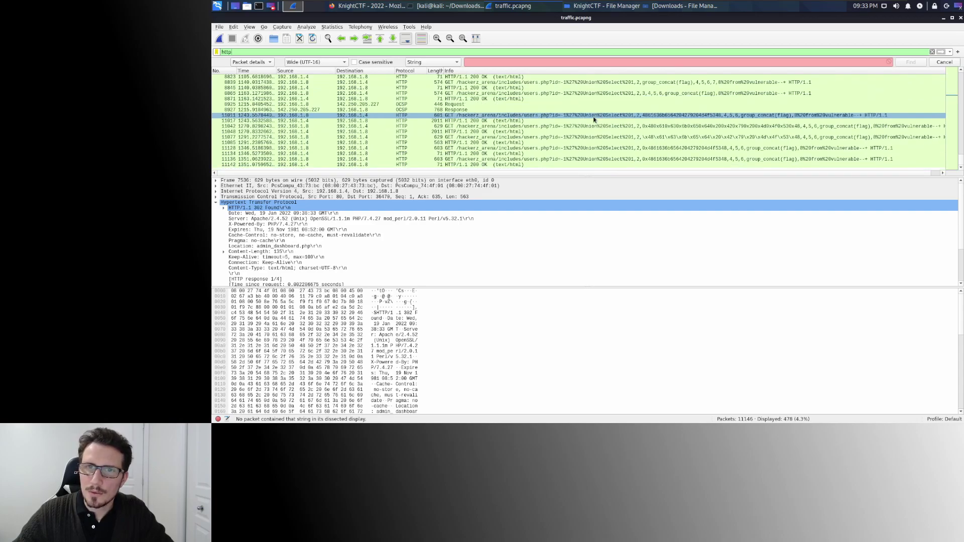
scroll(594, 152, "up", 13)
scroll(594, 151, "up", 3)
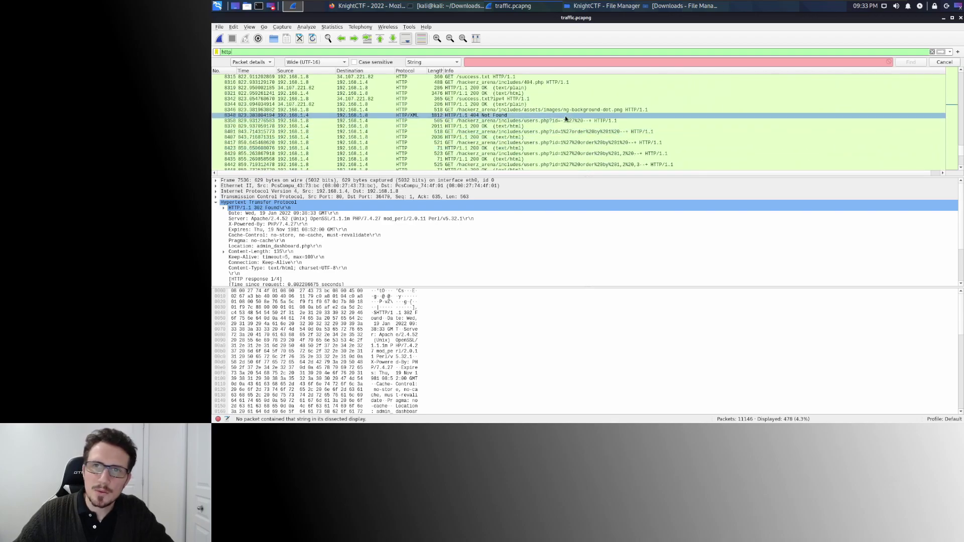
scroll(581, 129, "up", 4)
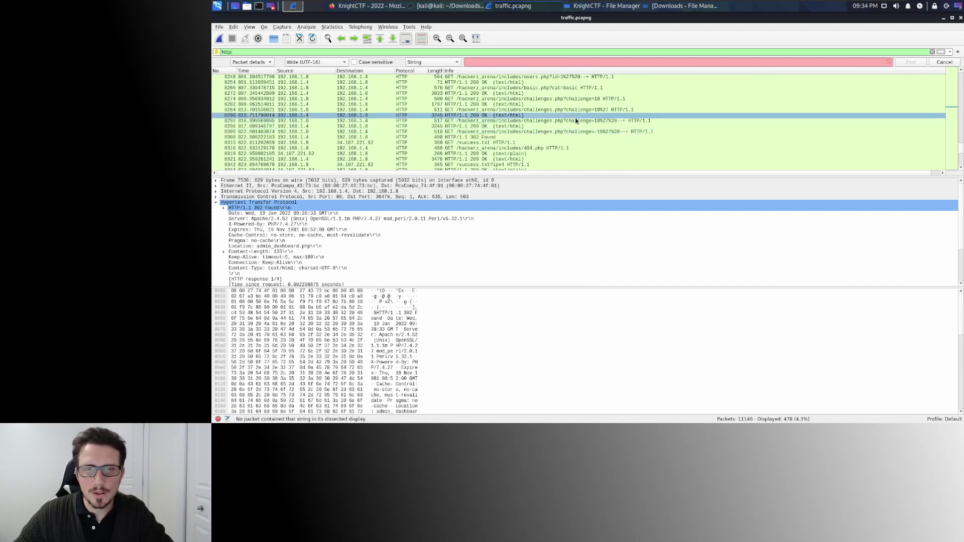
scroll(562, 116, "up", 6)
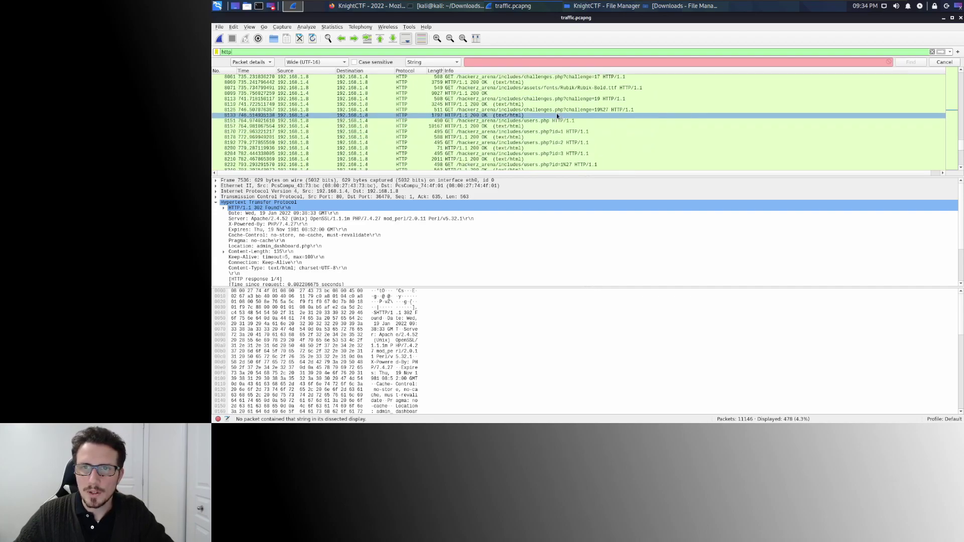
scroll(578, 108, "up", 3)
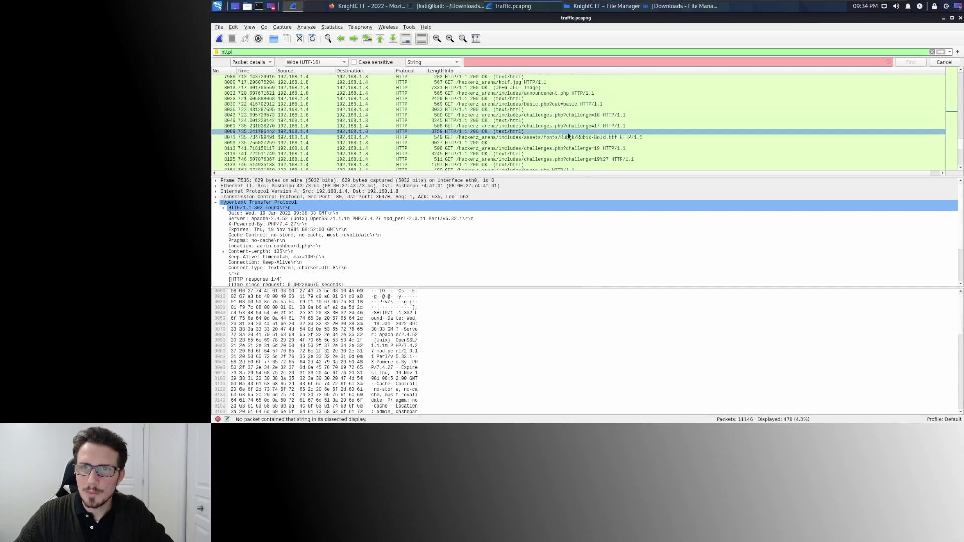
scroll(568, 134, "up", 3)
scroll(576, 122, "up", 5)
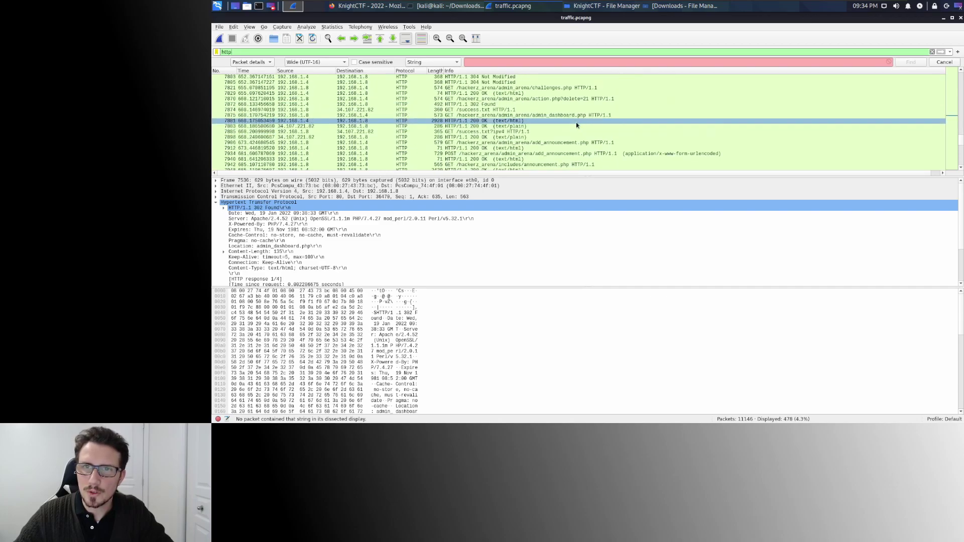
scroll(567, 122, "up", 5)
scroll(562, 121, "up", 6)
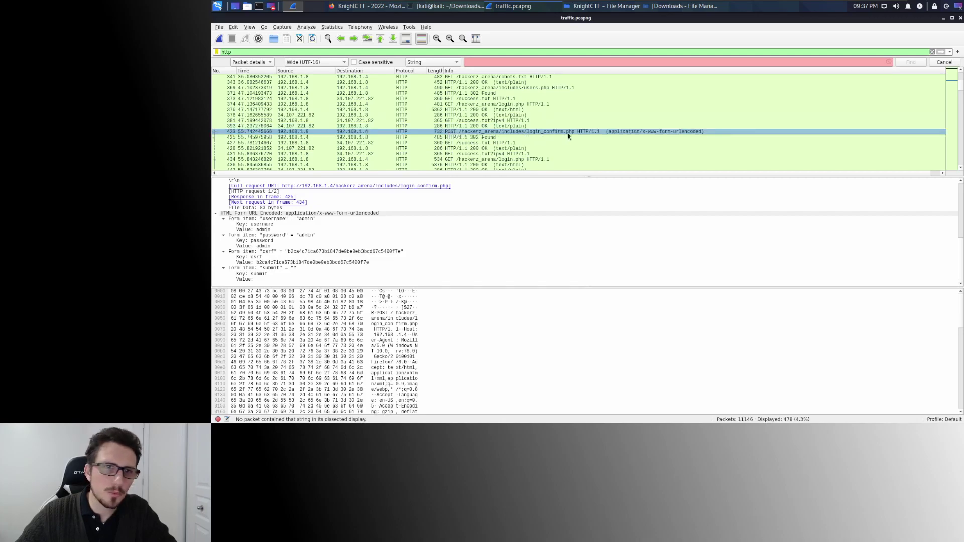
Inspect the login POST's username and password fields, then select GET login.php packet 434.
left_click(285, 214)
left_click(284, 219)
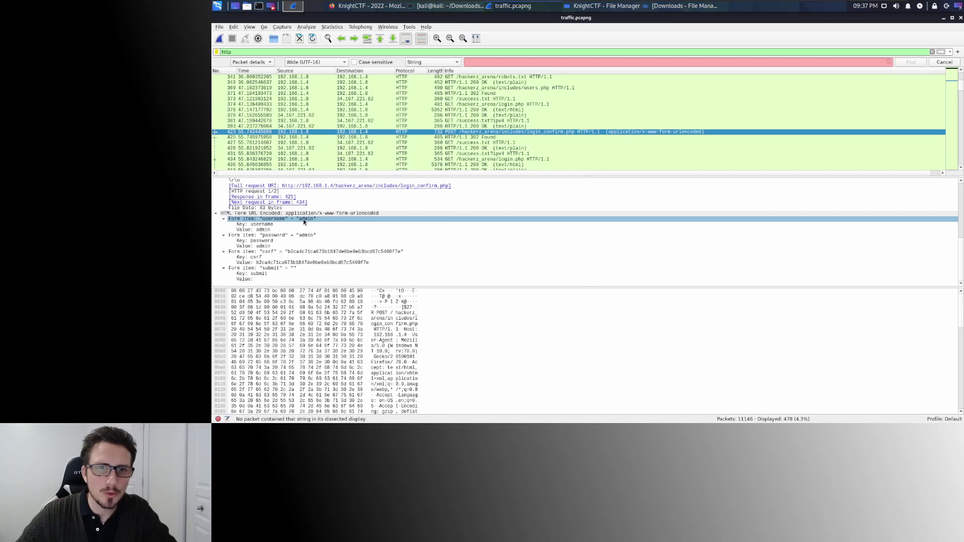
left_click(274, 236)
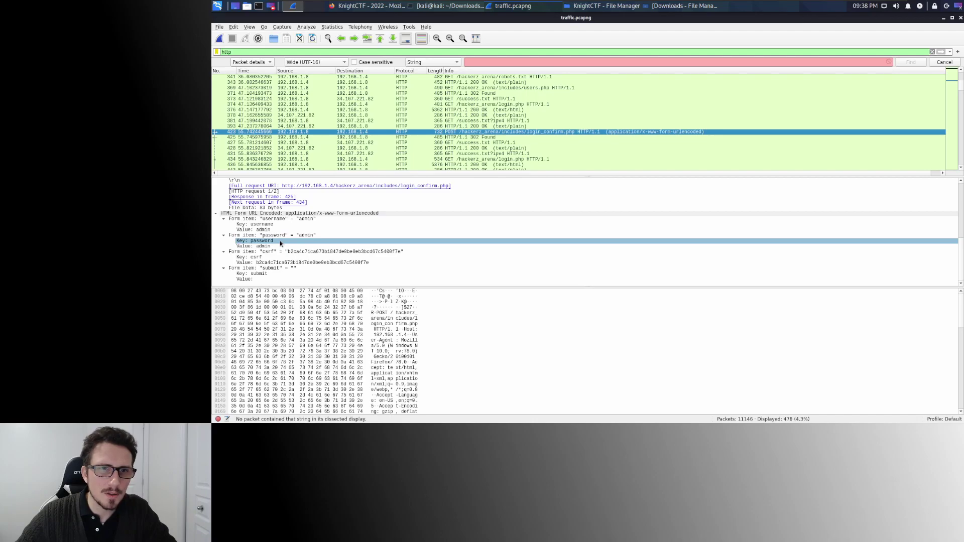
left_click(280, 246)
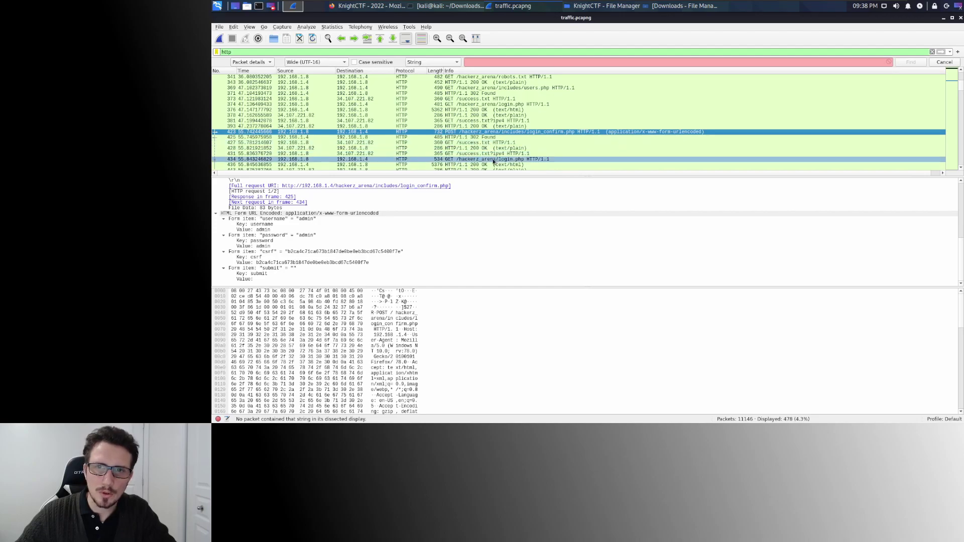
left_click(492, 158)
scroll(516, 135, "down", 4)
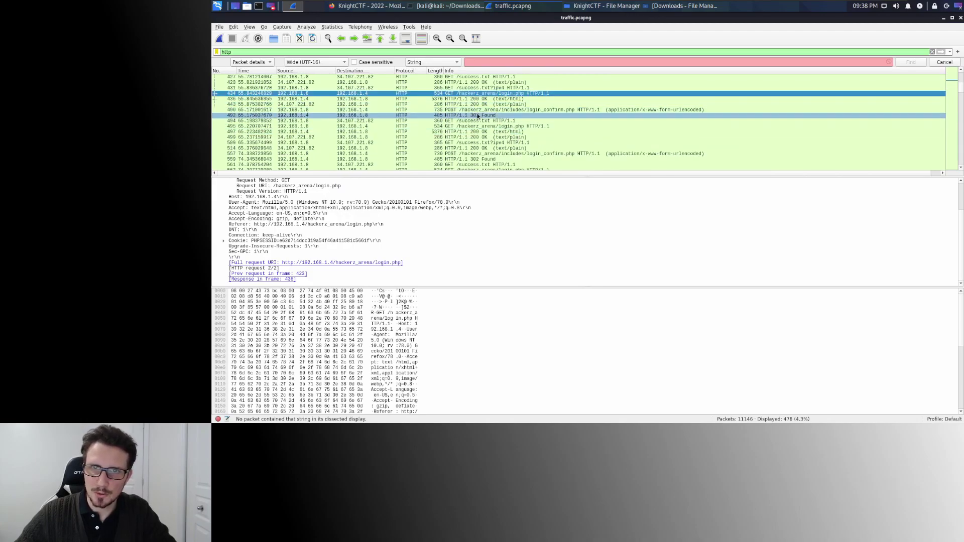
Expand the next login_confirm.php POST and read its submitted username and password values.
left_click(482, 110)
left_click(447, 187)
left_click(413, 230)
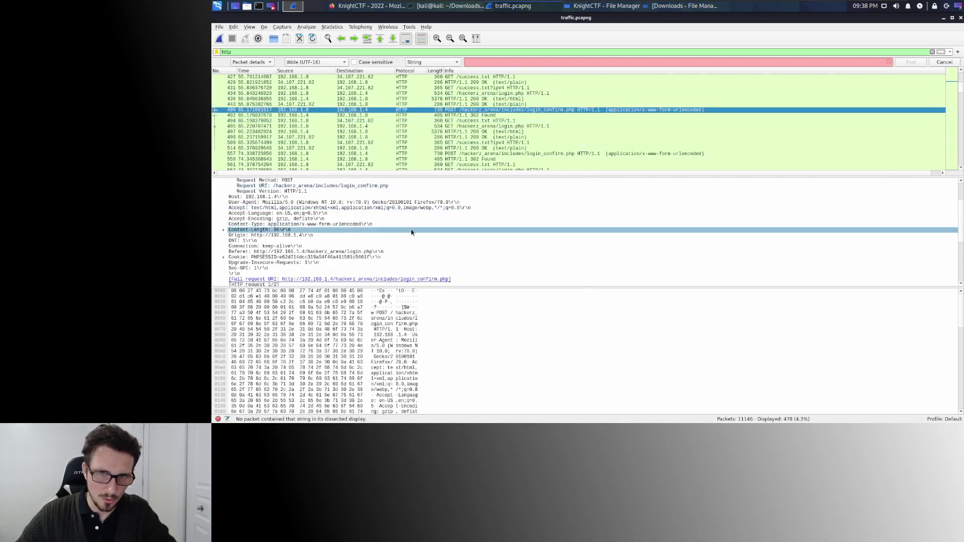
scroll(413, 230, "down", 5)
left_click(419, 224)
left_click(351, 240)
left_click(310, 236)
left_click(272, 230)
left_click(262, 235)
left_click(259, 247)
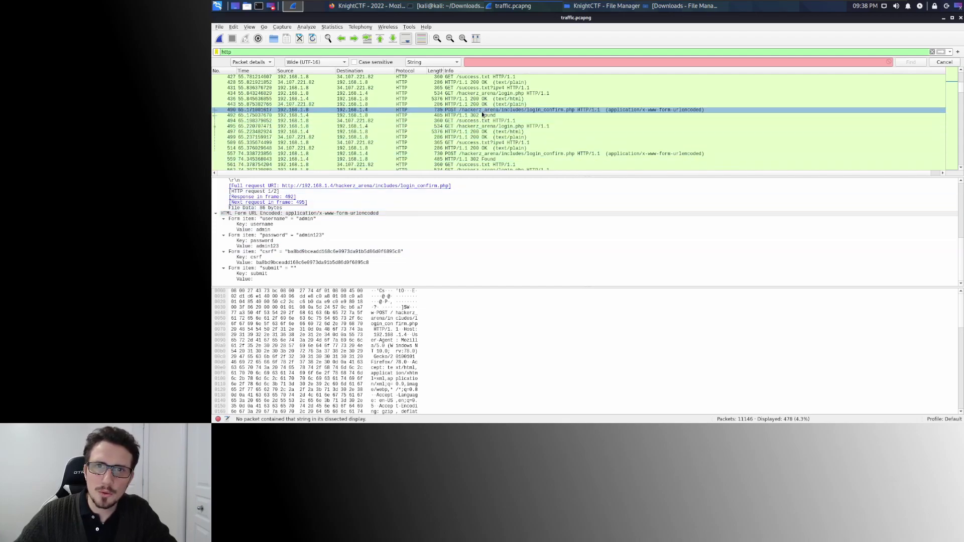
left_click(481, 110)
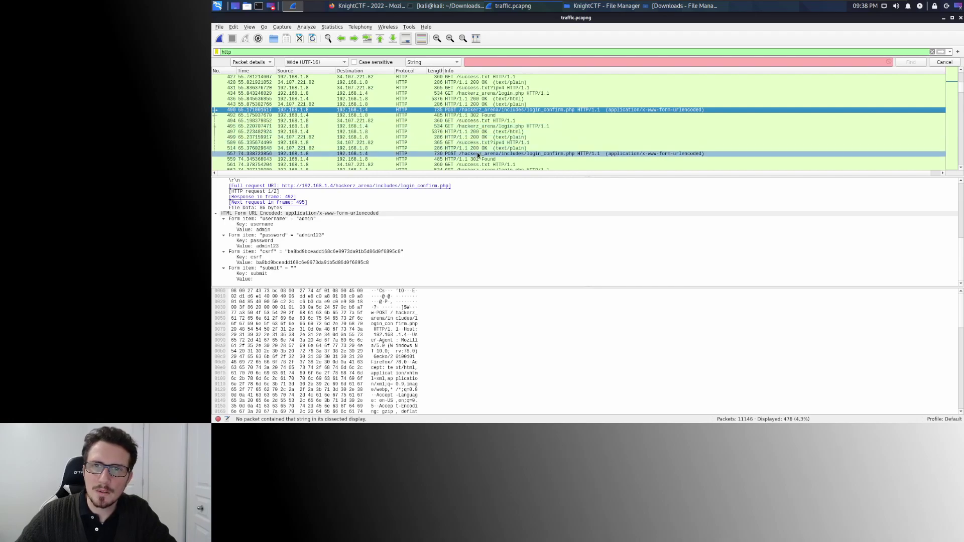
left_click(494, 154)
scroll(497, 141, "down", 4)
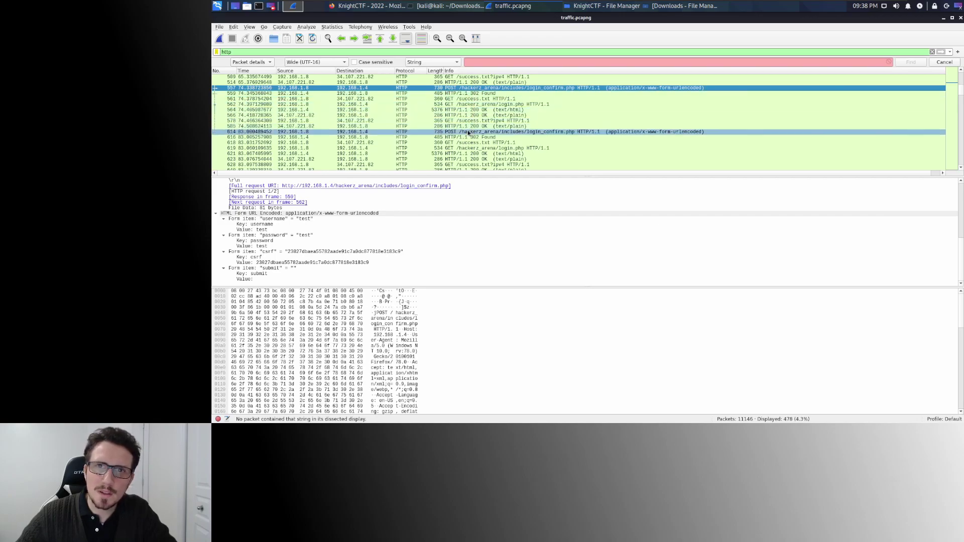
left_click(475, 132)
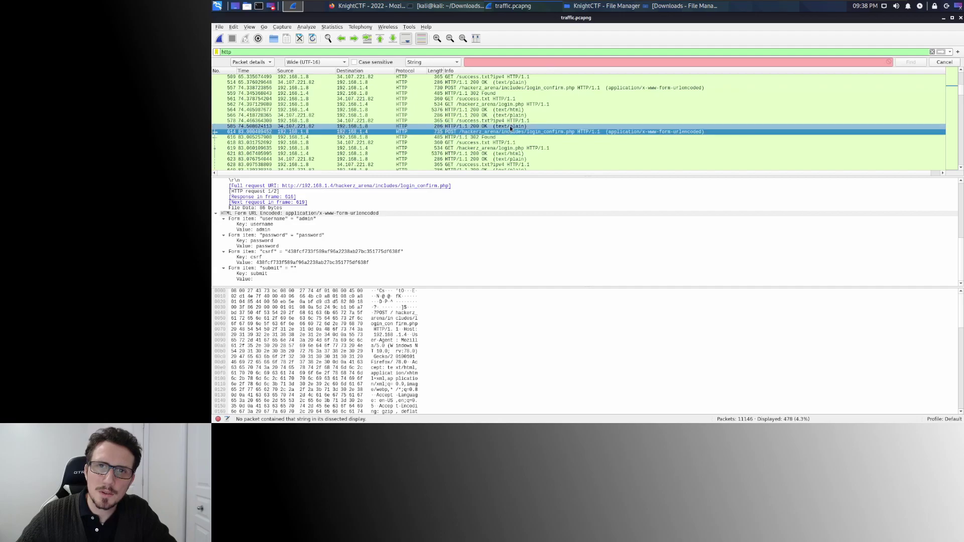
scroll(510, 126, "down", 2)
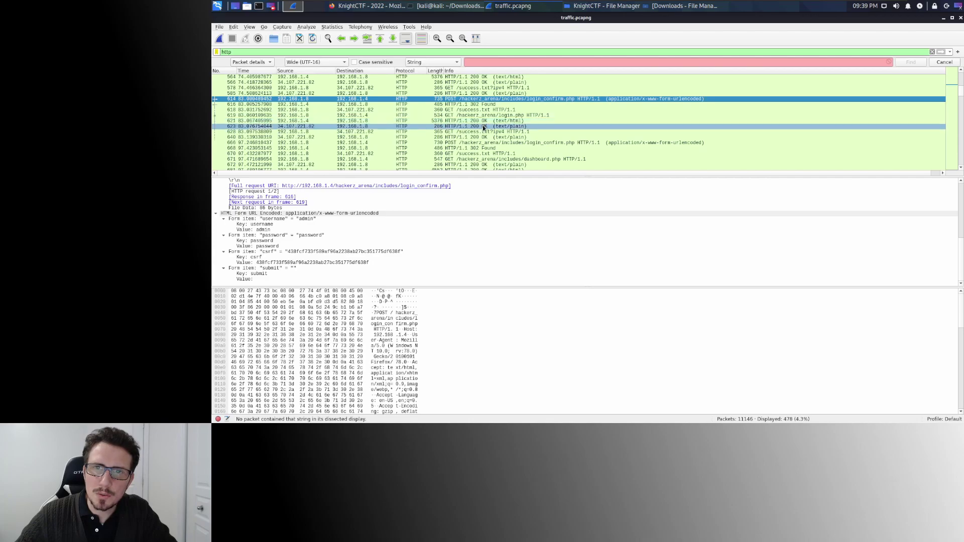
left_click(477, 144)
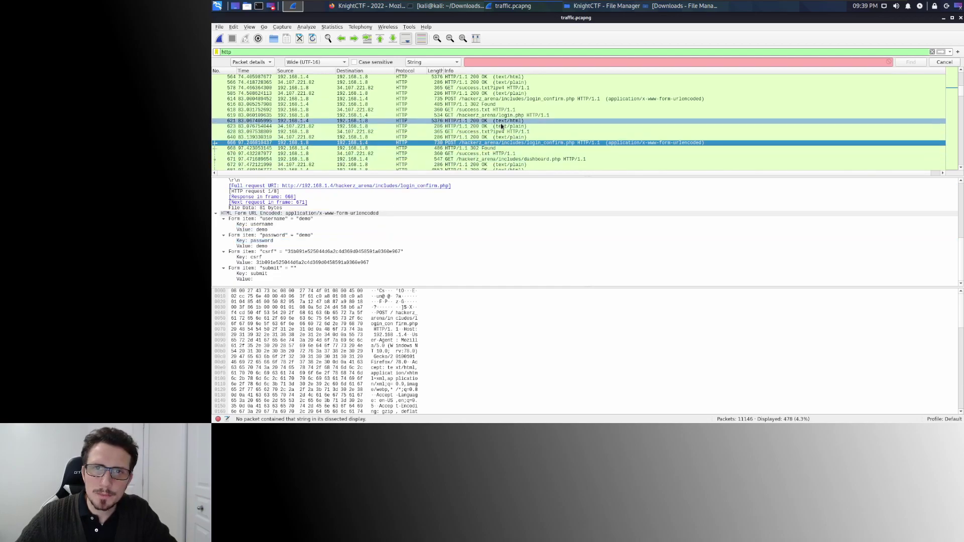
scroll(501, 126, "down", 1)
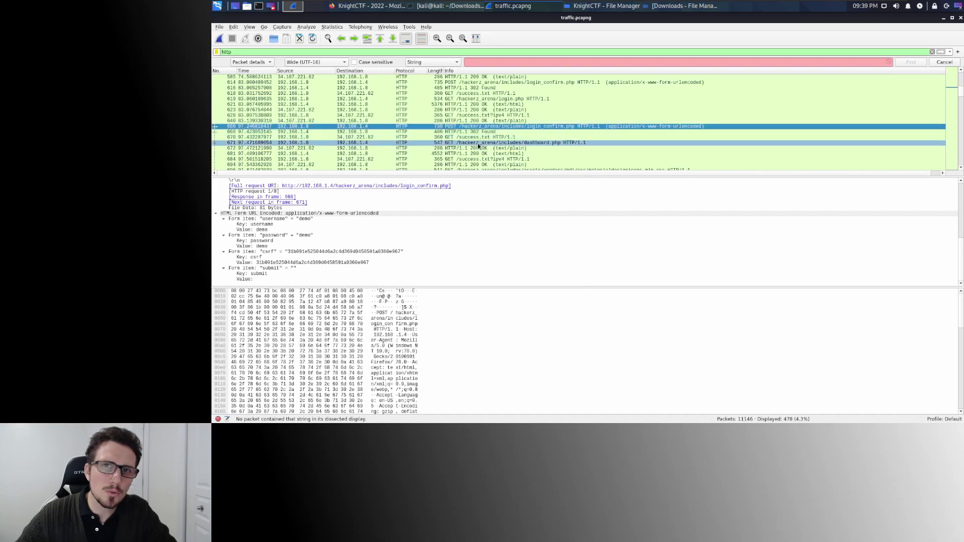
left_click(513, 145)
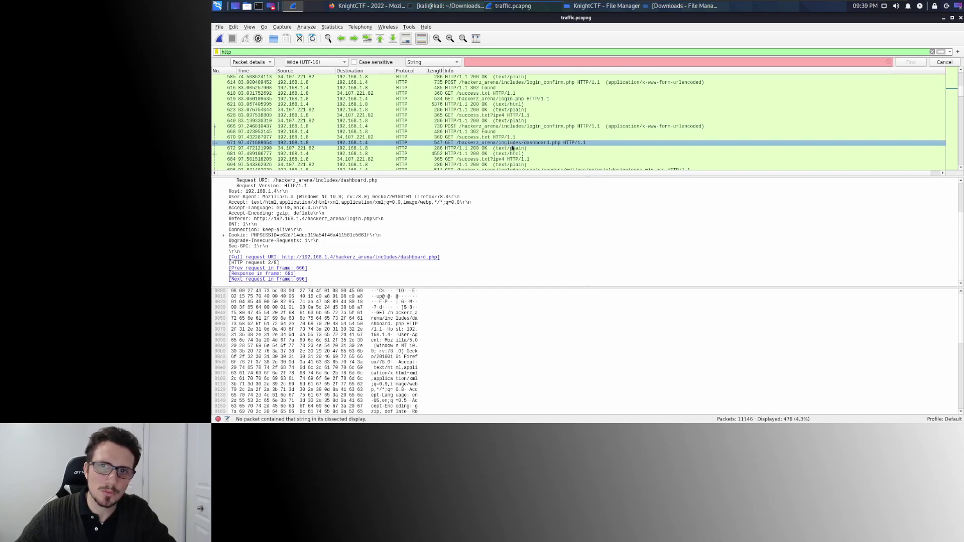
key("alt+Tab")
Check the Compromised CTF Platform challenge's KCTF flag format and close it.
left_click(553, 363)
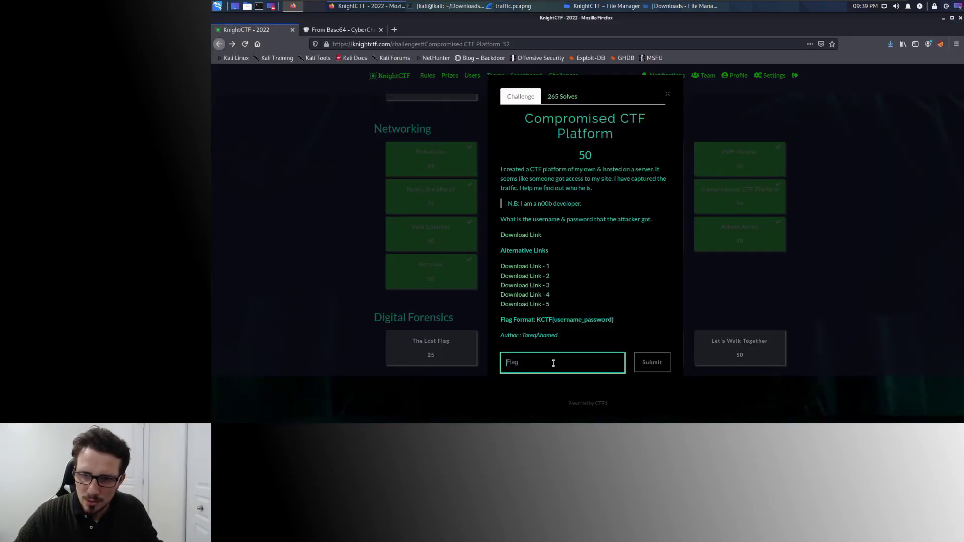
double_click(537, 319)
left_click(567, 320)
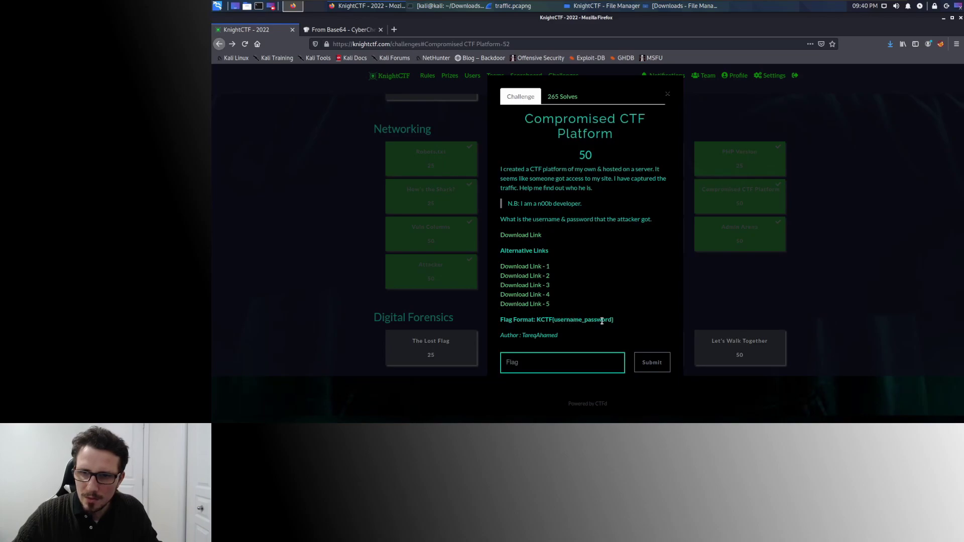
left_click(871, 214)
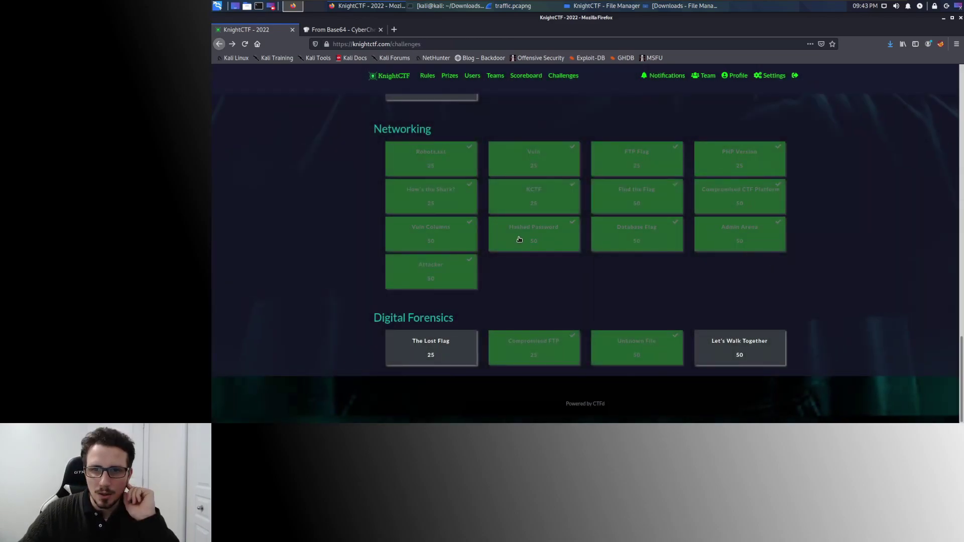
Open the Hashed Password challenge and read its question about a user's password hash.
left_click(520, 239)
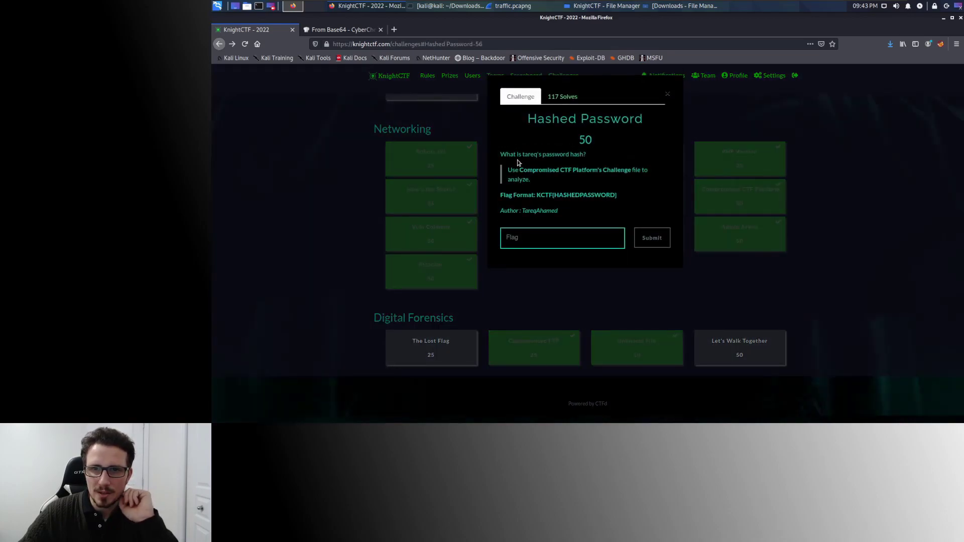
left_click_drag(513, 154, 573, 154)
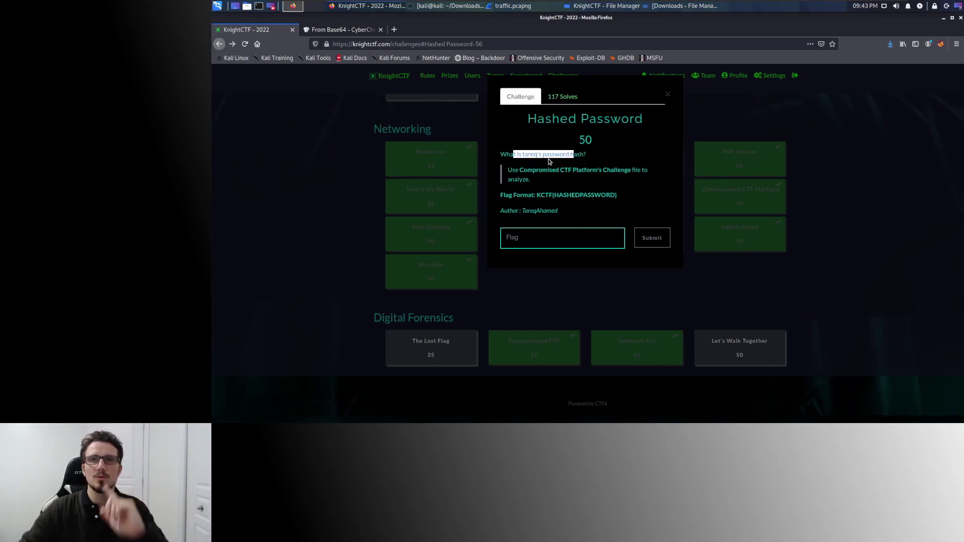
key("alt+Tab")
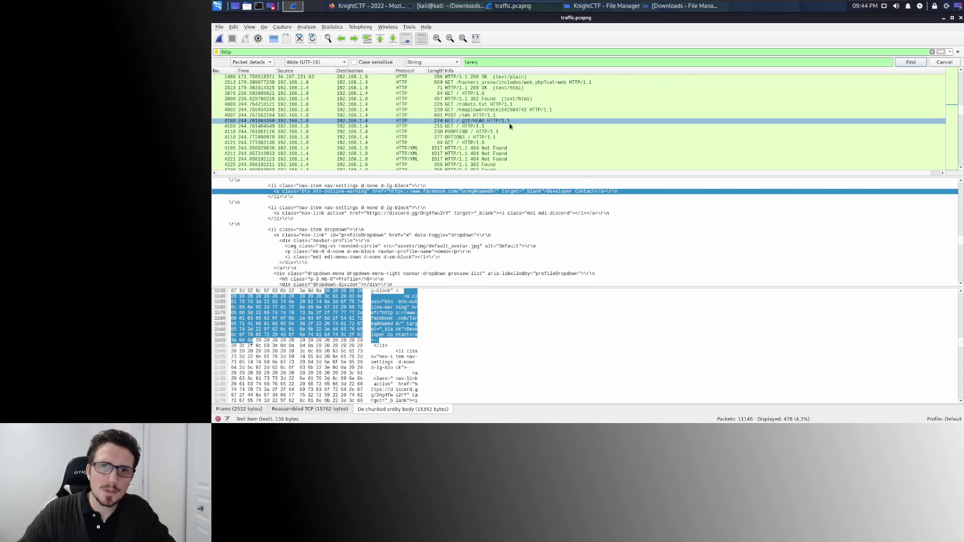
Scroll down the HTTP packets and select a users.php SQL-injection response.
scroll(510, 126, "down", 10)
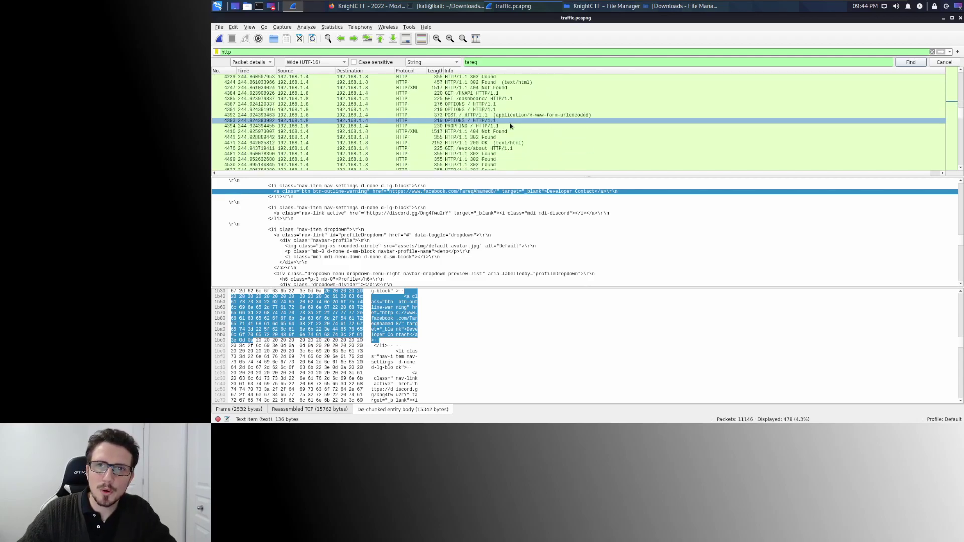
scroll(510, 126, "down", 15)
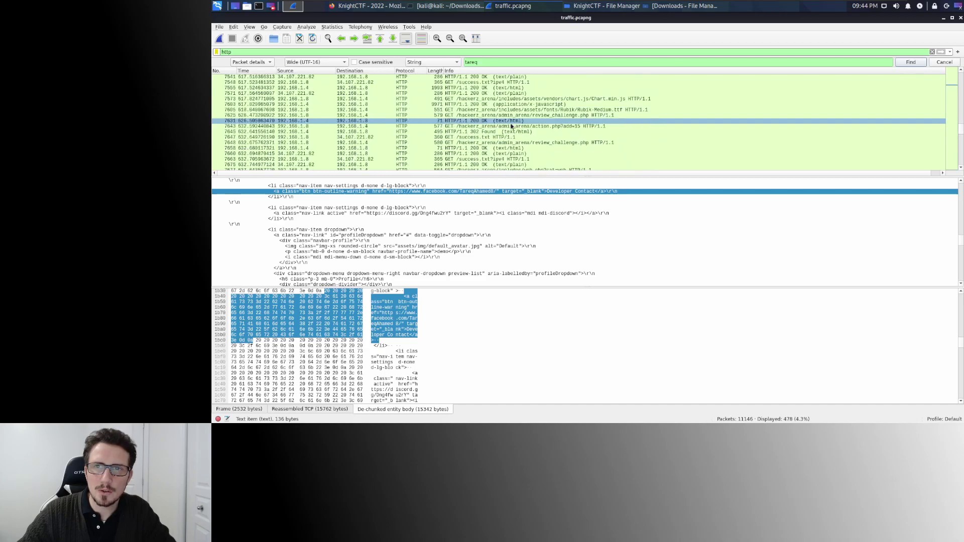
scroll(511, 126, "down", 8)
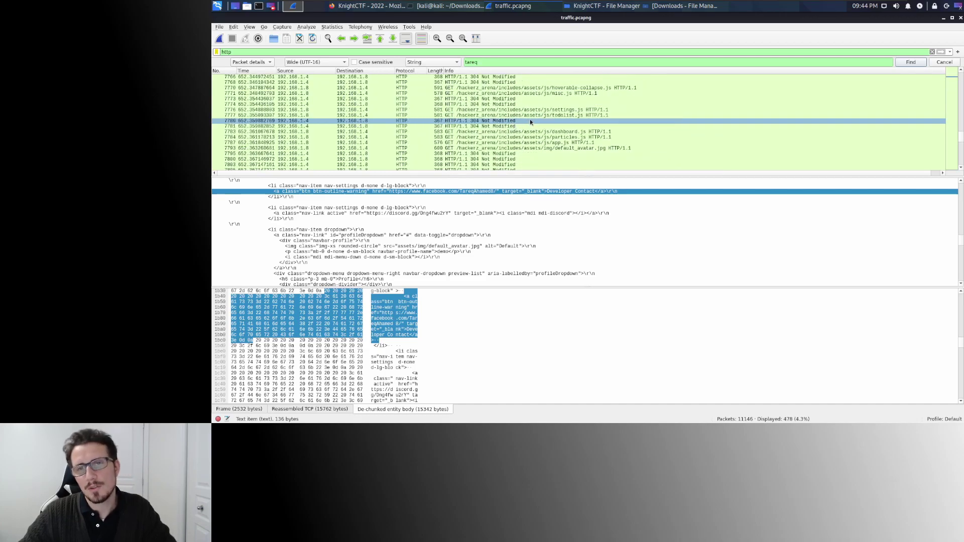
scroll(531, 121, "down", 10)
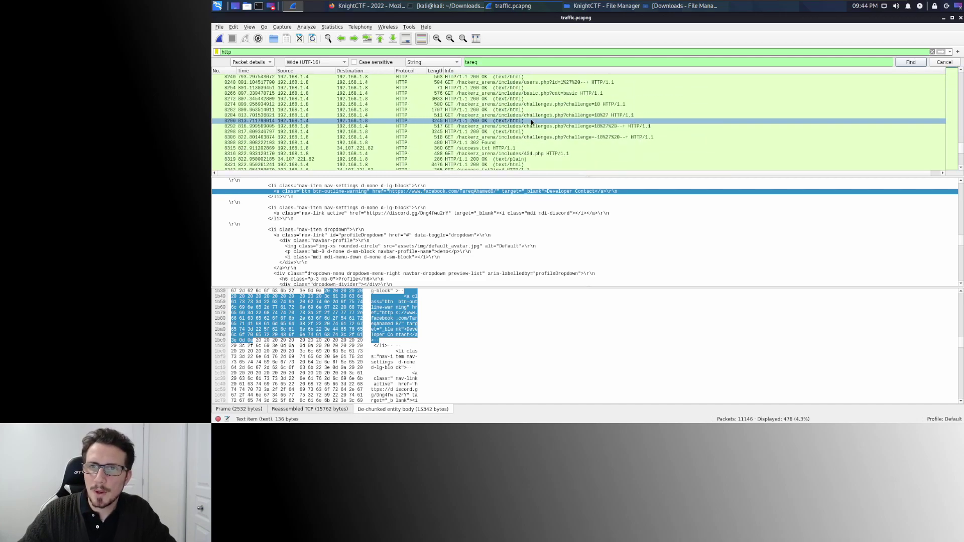
scroll(532, 122, "down", 10)
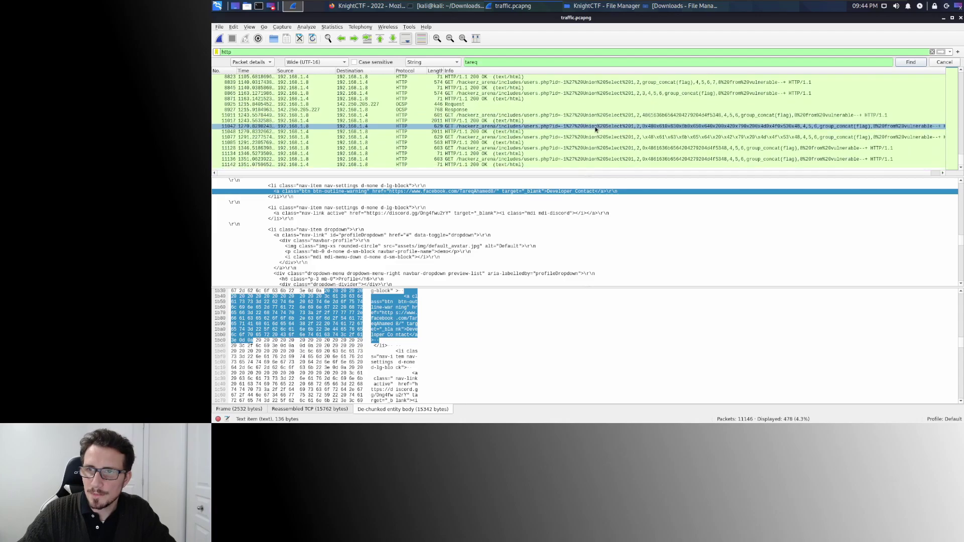
left_click(538, 105)
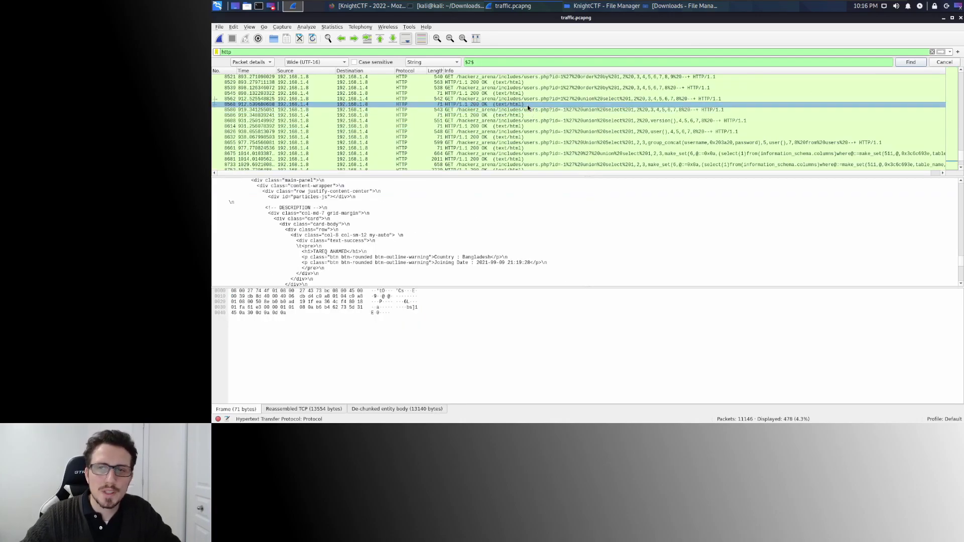
View the ROOT@LOCALHOST injection response, then the one listing usernames with password hashes.
scroll(528, 107, "down", 1)
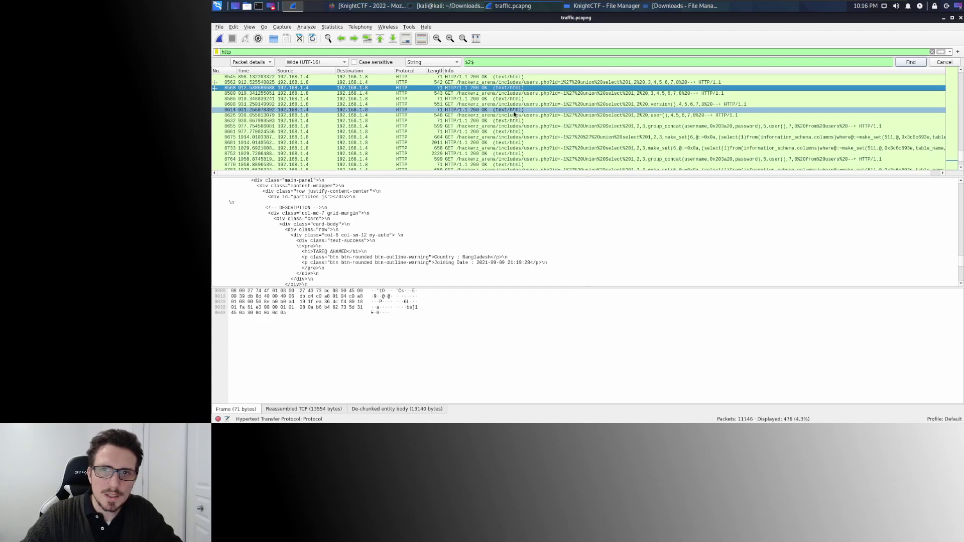
left_click(483, 121)
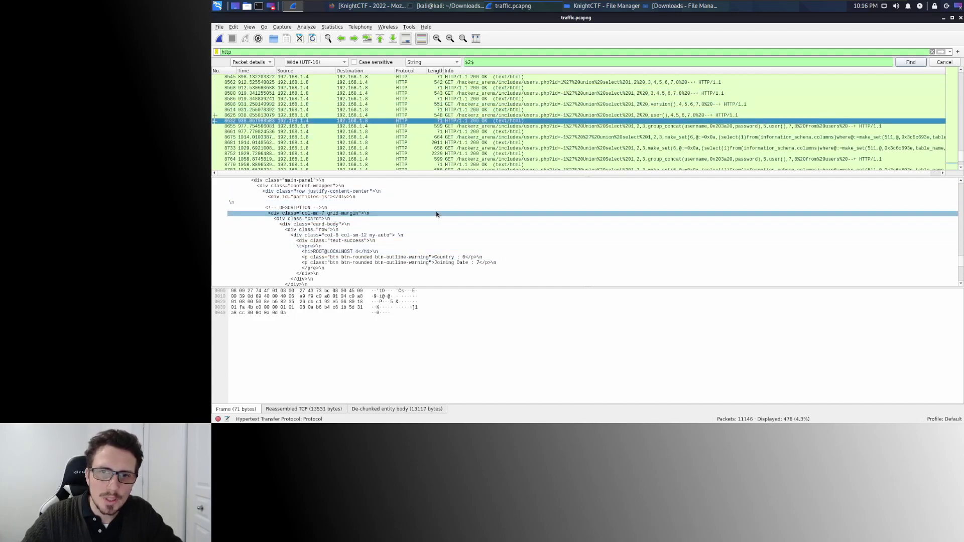
scroll(436, 214, "down", 1)
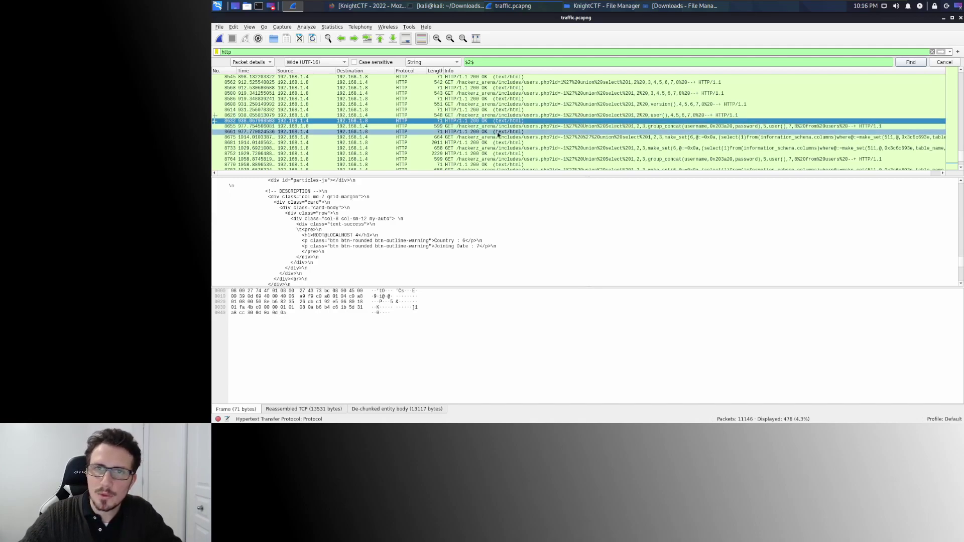
left_click(498, 132)
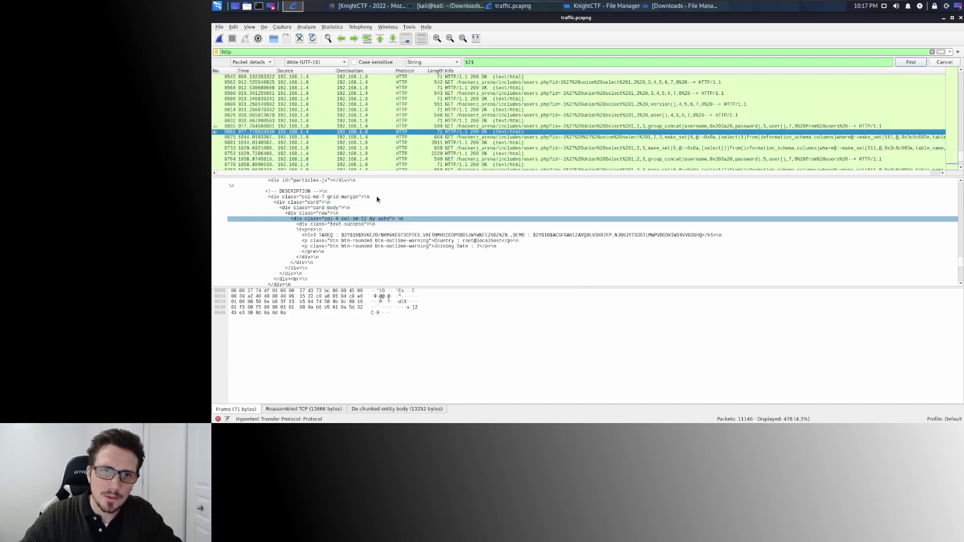
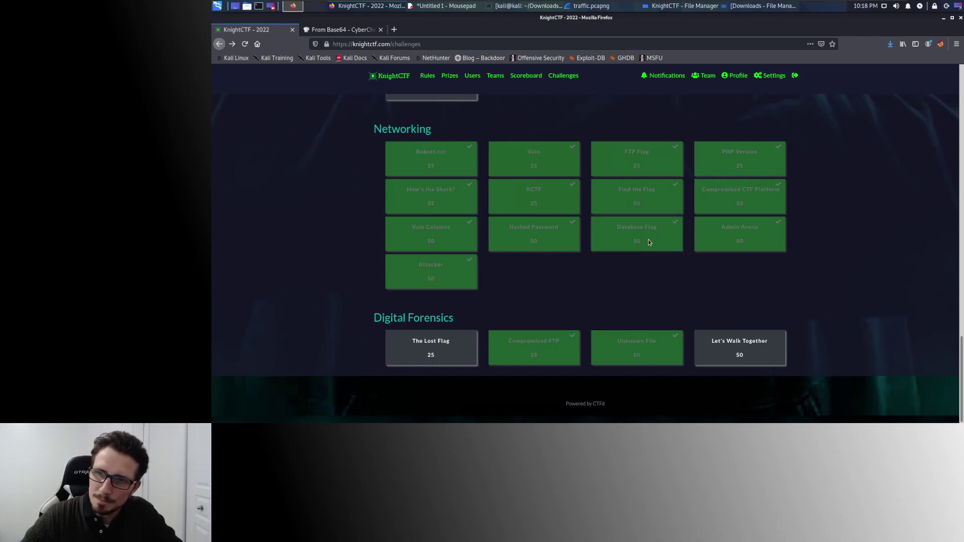
Read the Database Flag challenge question and flag format, then return to the traffic.pcapng capture.
left_click(649, 239)
left_click_drag(524, 155, 603, 157)
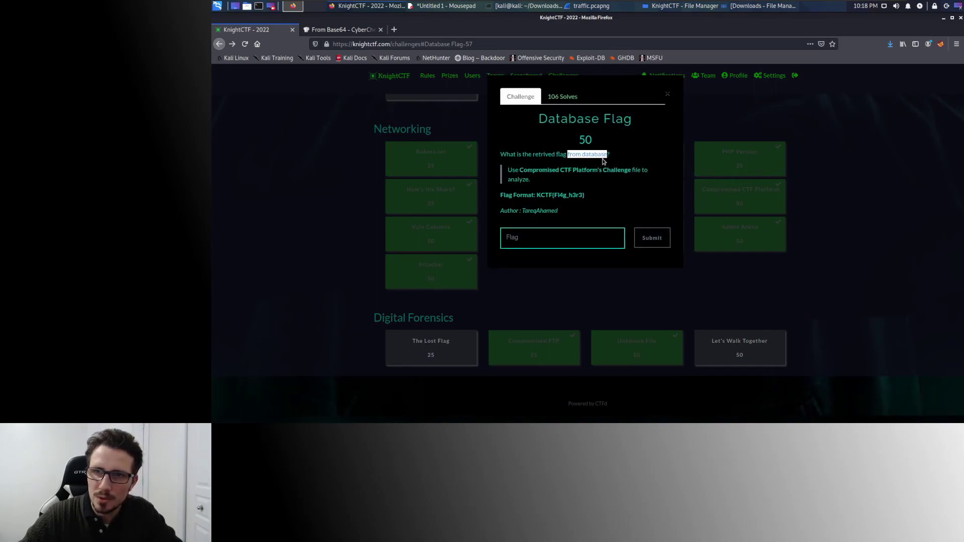
left_click(815, 110)
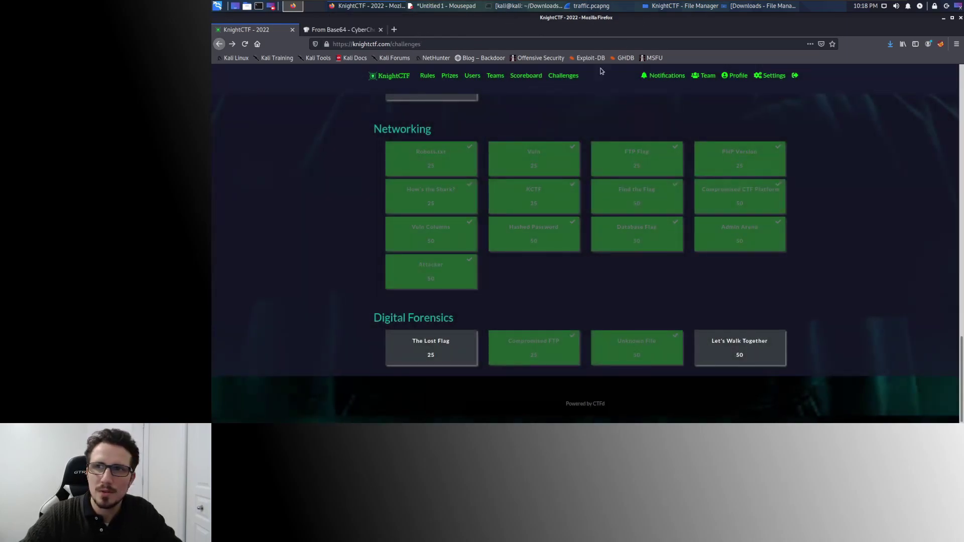
left_click(604, 6)
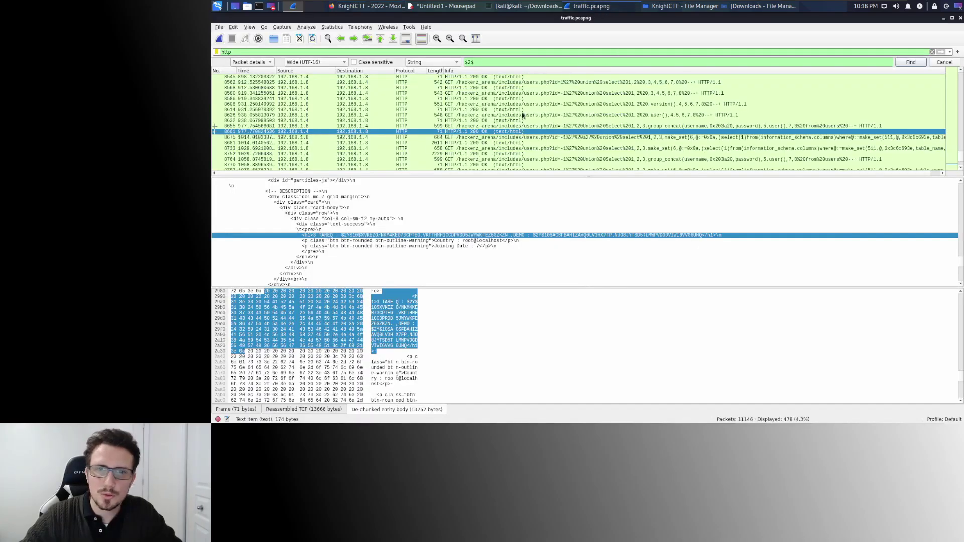
Copy the encoded Joining Date value from packet 11142's response to the group_concat(flag) injection.
scroll(623, 119, "down", 1)
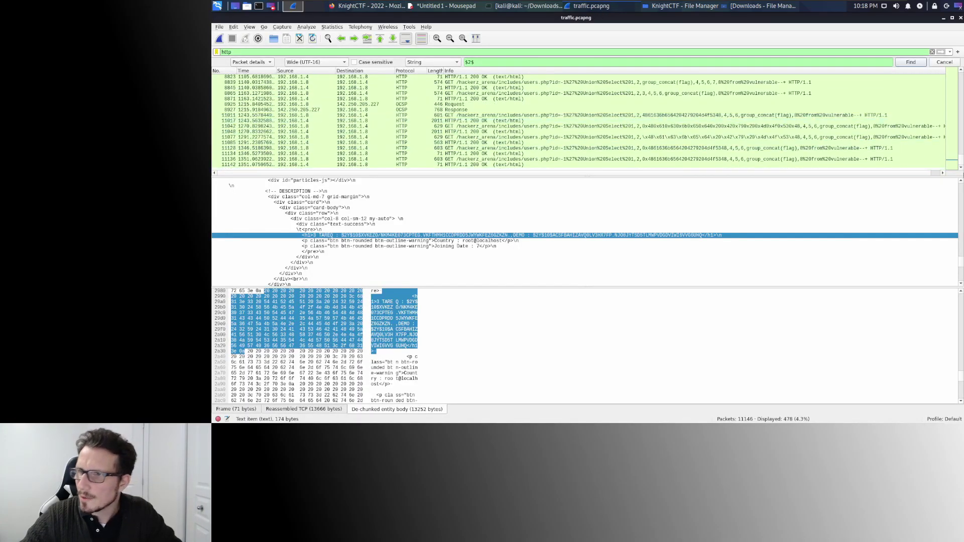
left_click(476, 165)
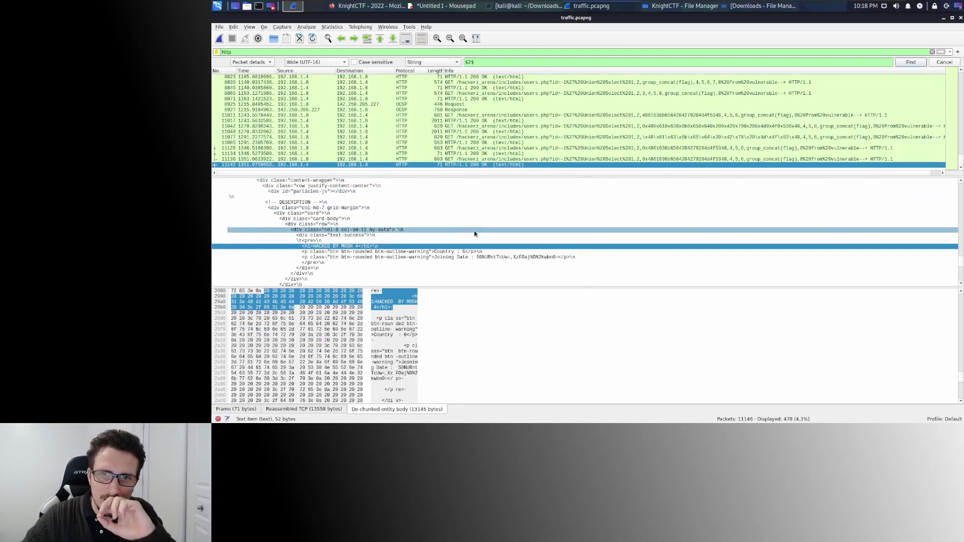
left_click(497, 257)
right_click(507, 260)
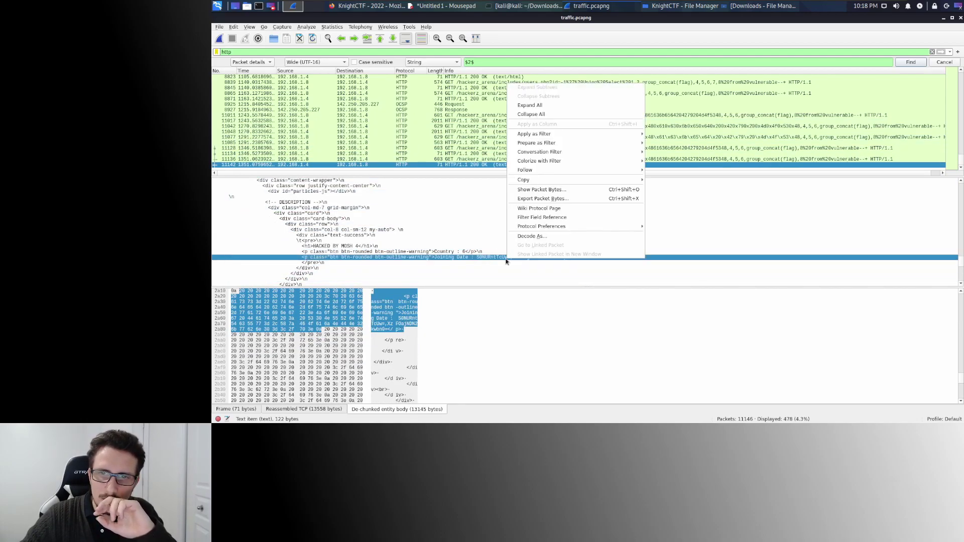
mouse_move(596, 181)
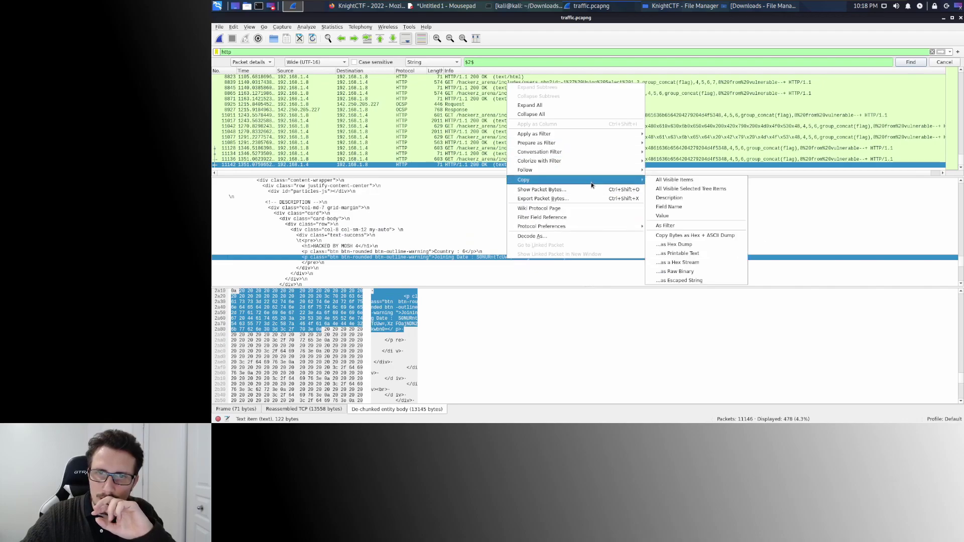
left_click(663, 217)
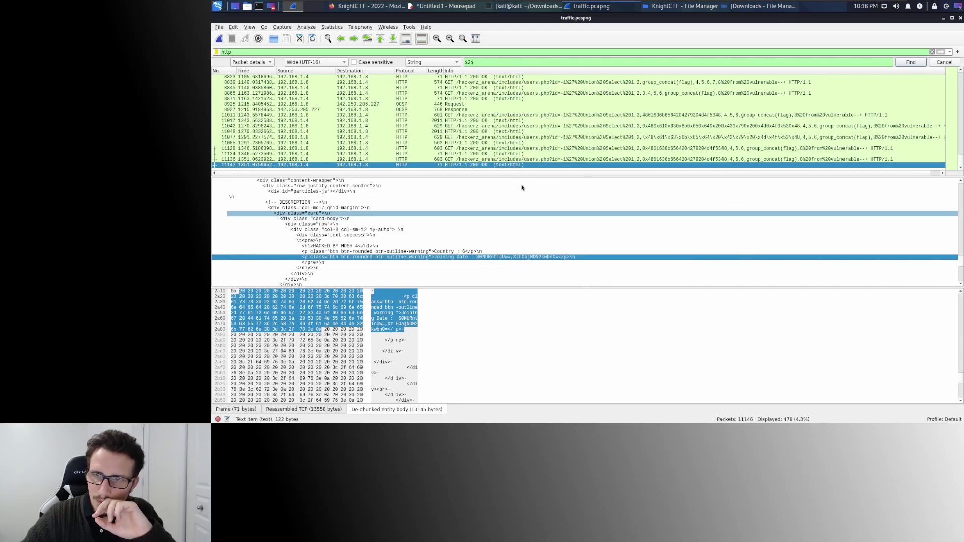
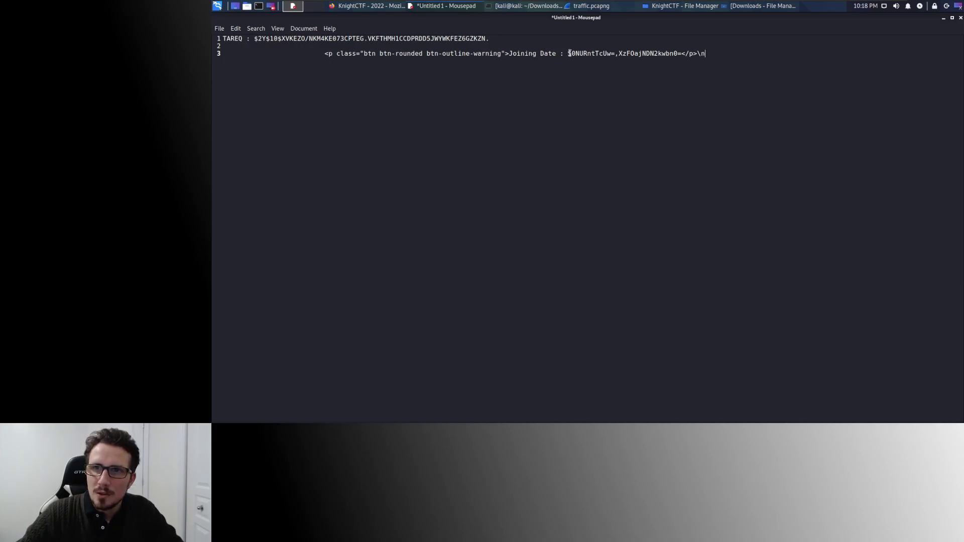
Delete the HTML markup before and after the base64 text on line 3.
left_click_drag(566, 53, 211, 55)
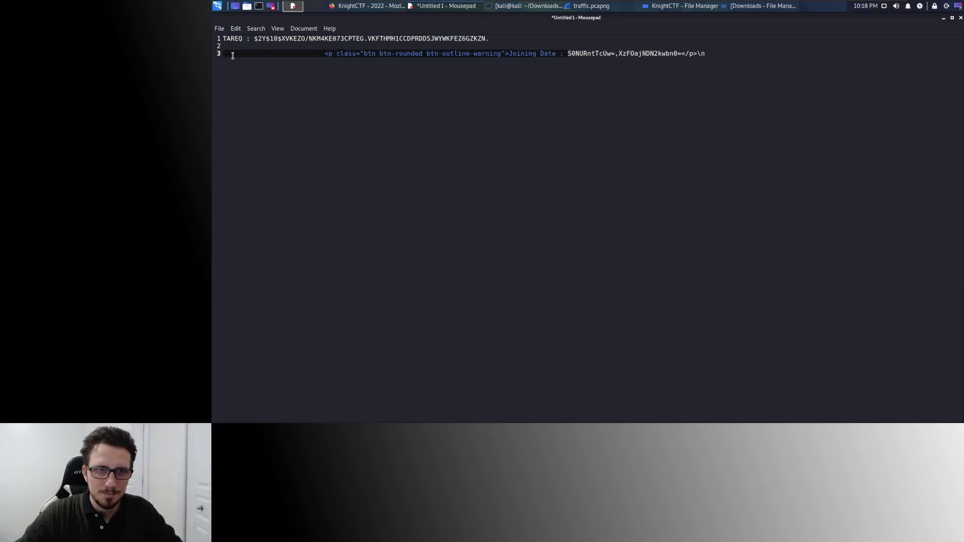
key("BackSpace")
left_click(341, 53)
key("shift+End")
key("Delete")
key("BackSpace")
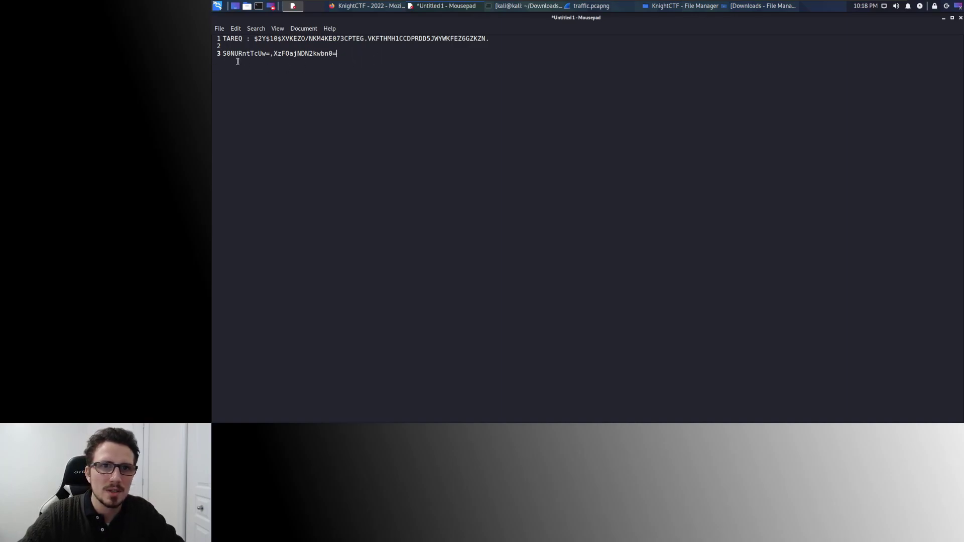
left_click_drag(338, 54, 224, 55)
key("ctrl+c")
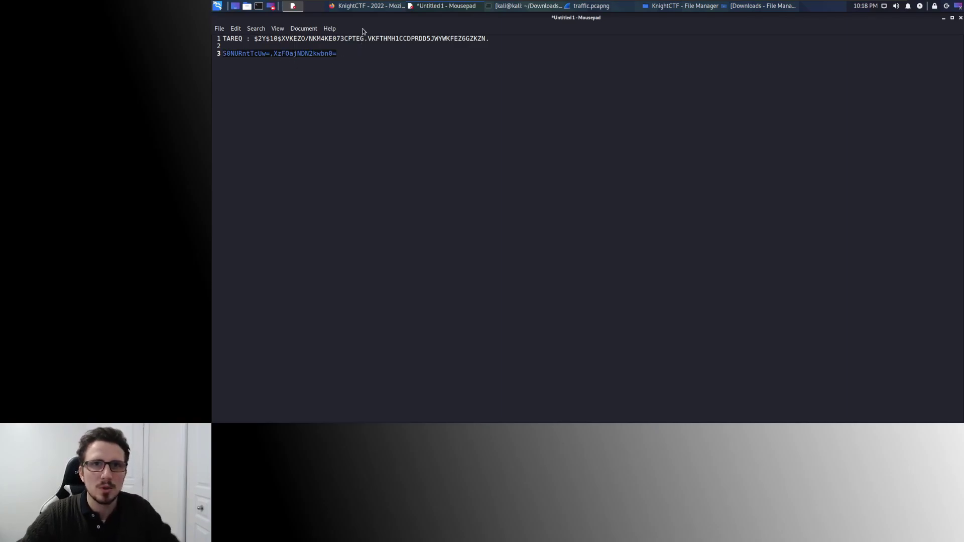
left_click(434, 13)
left_click(433, 12)
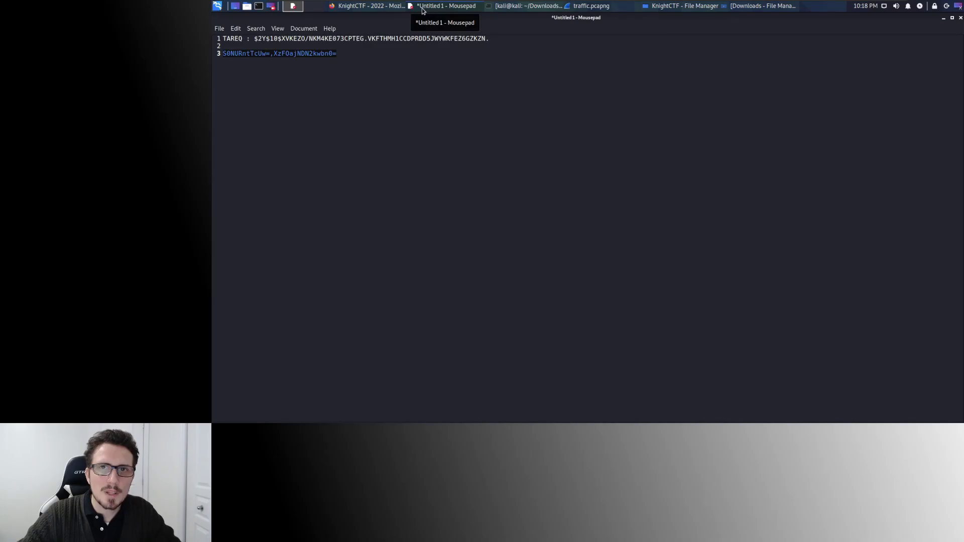
left_click(368, 7)
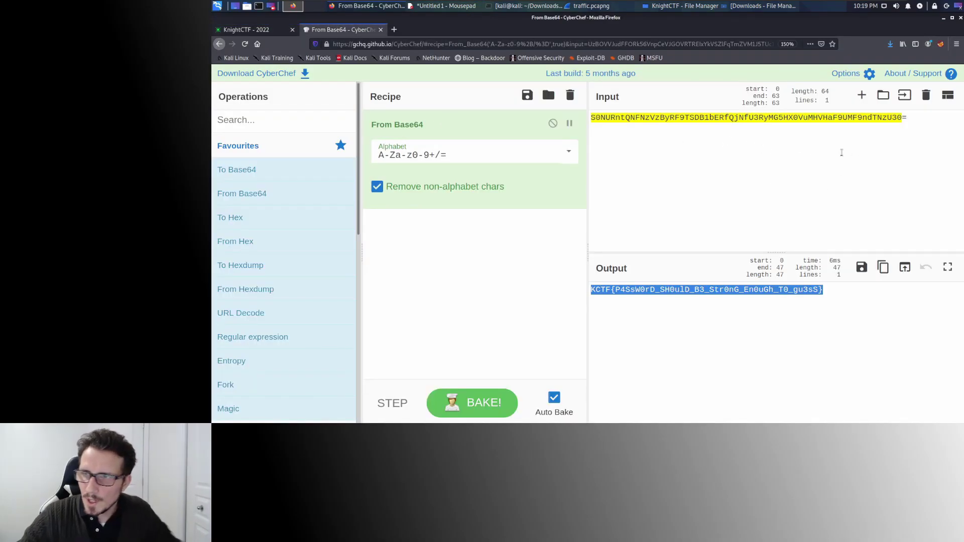
Paste the encoded string into CyberChef's input and copy the decoded flag KCTF{SqL_1Nj3C7i0n}.
left_click(913, 118)
key("ctrl+a")
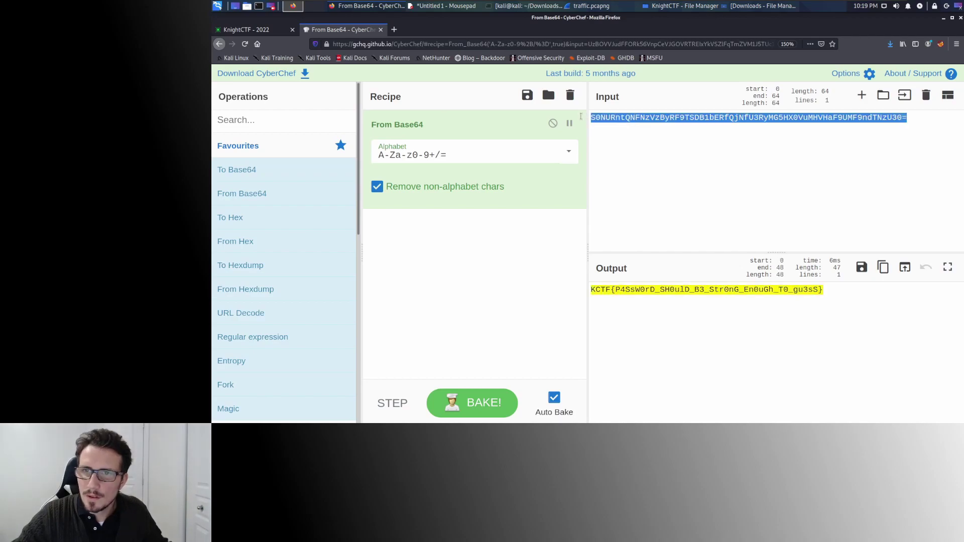
key("ctrl+v")
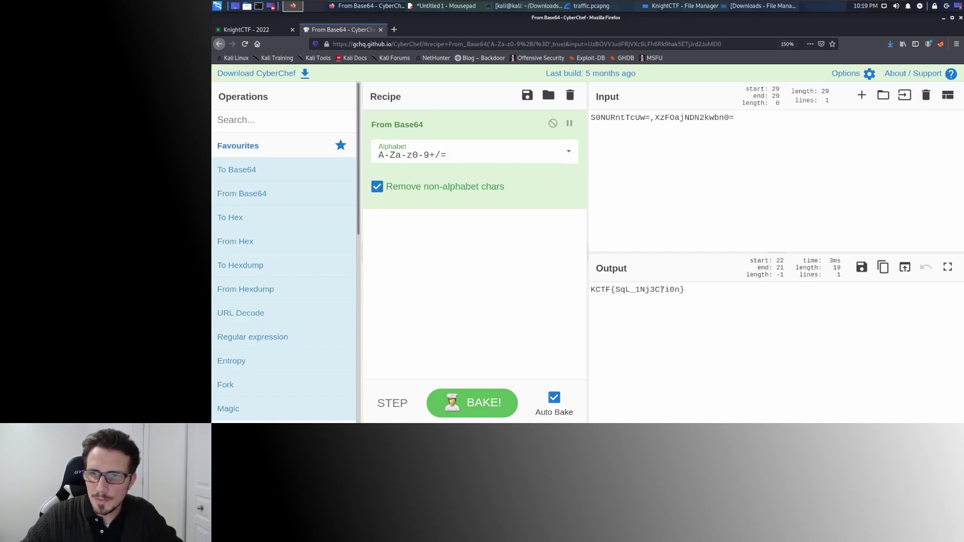
left_click_drag(694, 291, 597, 279)
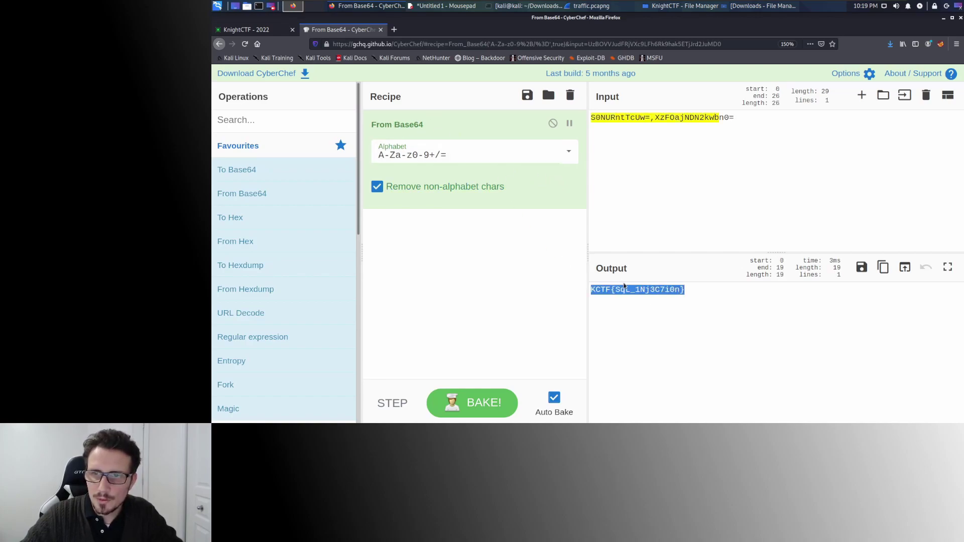
key("ctrl+c")
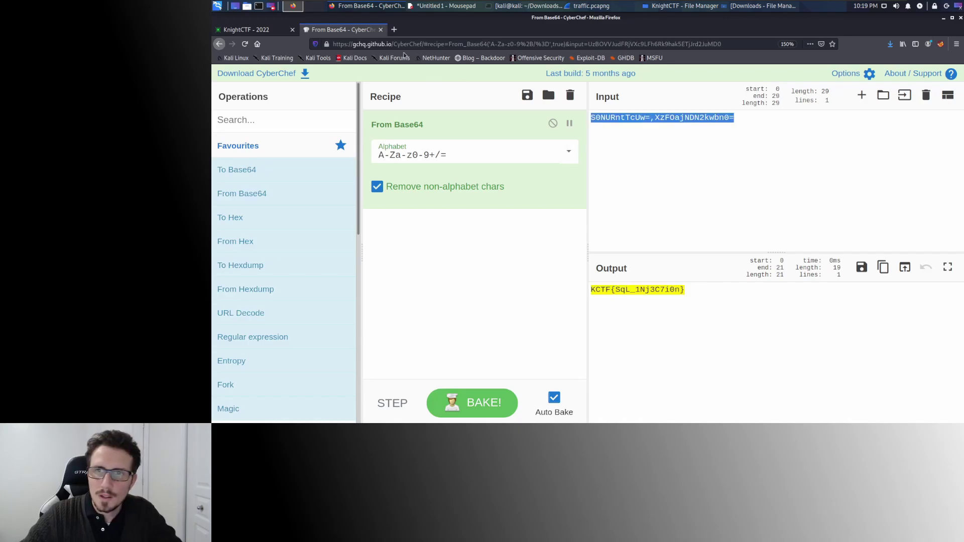
key("ctrl+Page_Up")
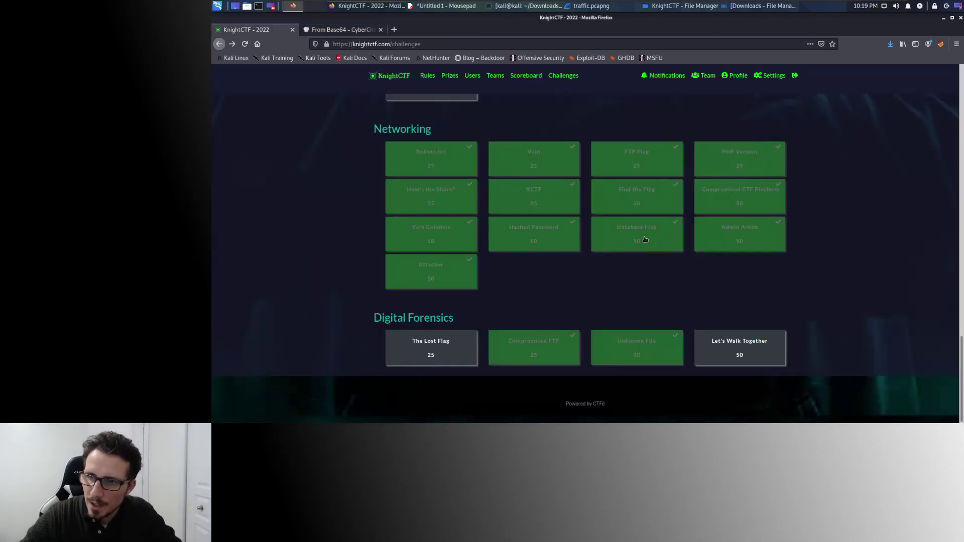
Read the Admin Arena challenge asking for the admin's email and password as KCTF{email_password}.
left_click(745, 244)
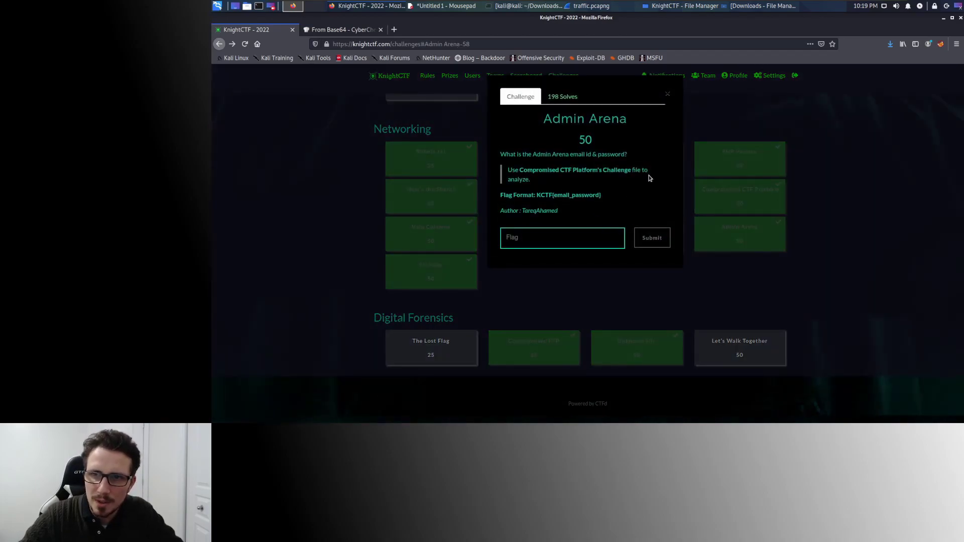
left_click_drag(541, 155, 608, 155)
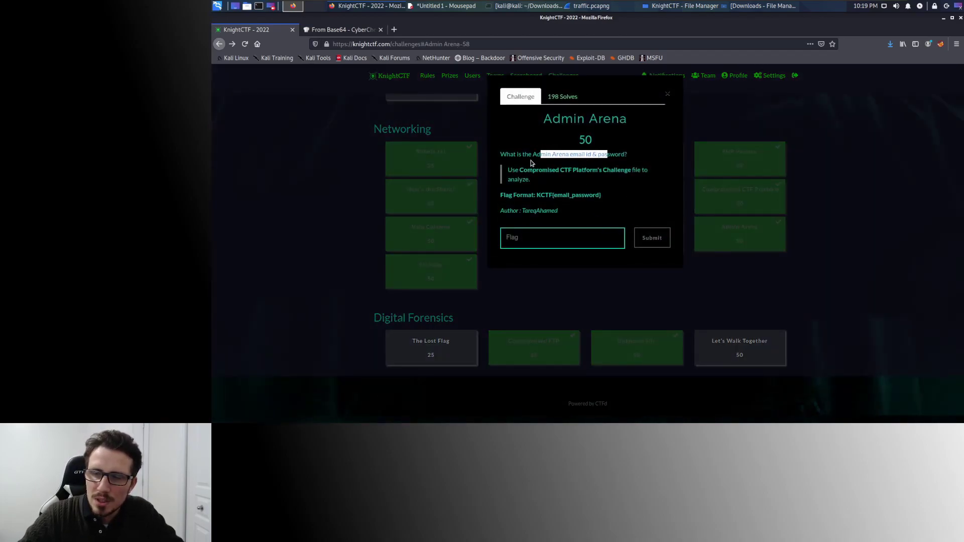
left_click(606, 153)
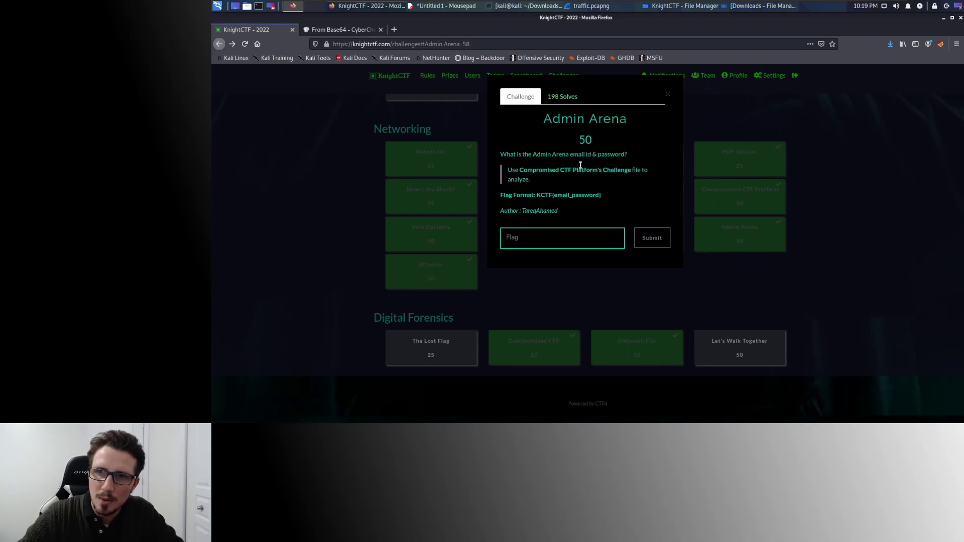
left_click_drag(535, 154, 568, 153)
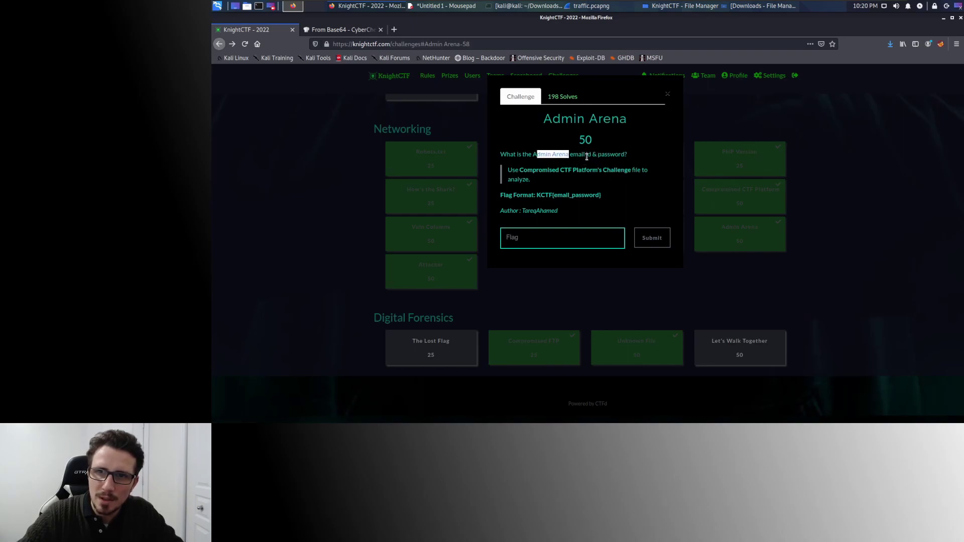
left_click(851, 145)
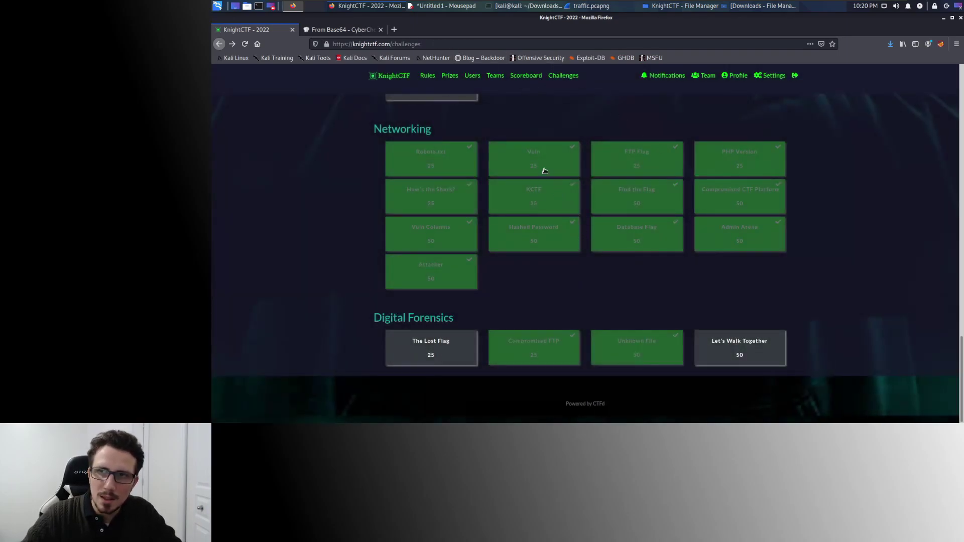
left_click(594, 7)
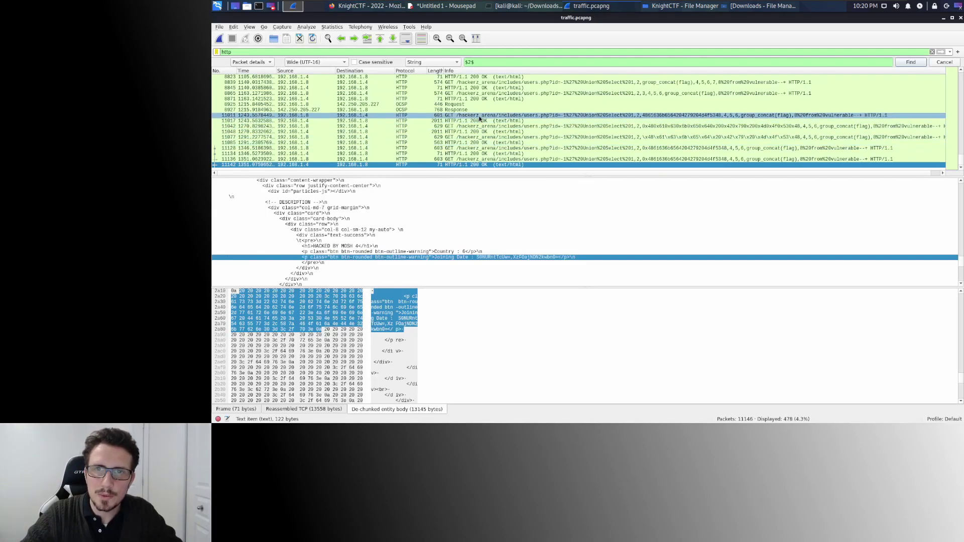
Search packets for the password string to find the POST login to /hackerz_arena/admin_arena/ and its form fields.
triple_click(481, 61)
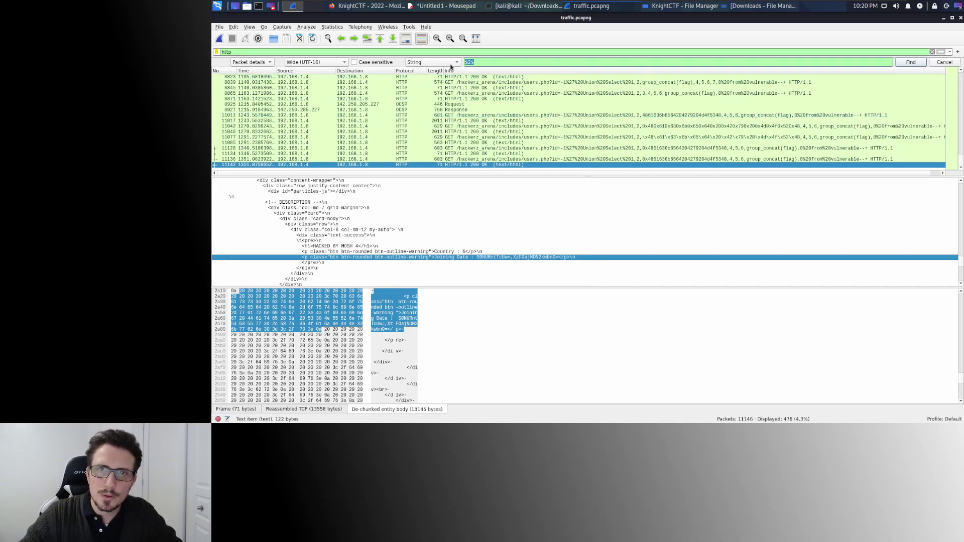
type("p@")
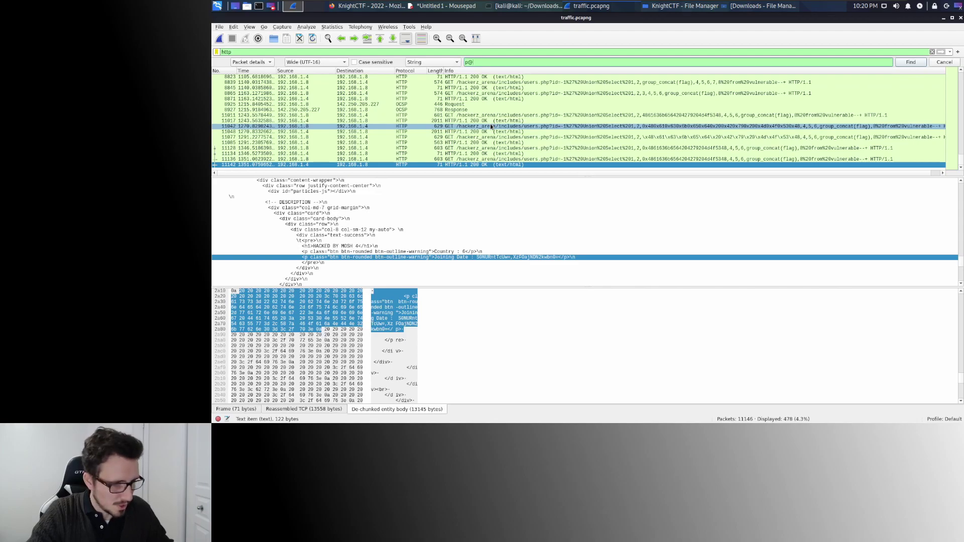
type("$$w")
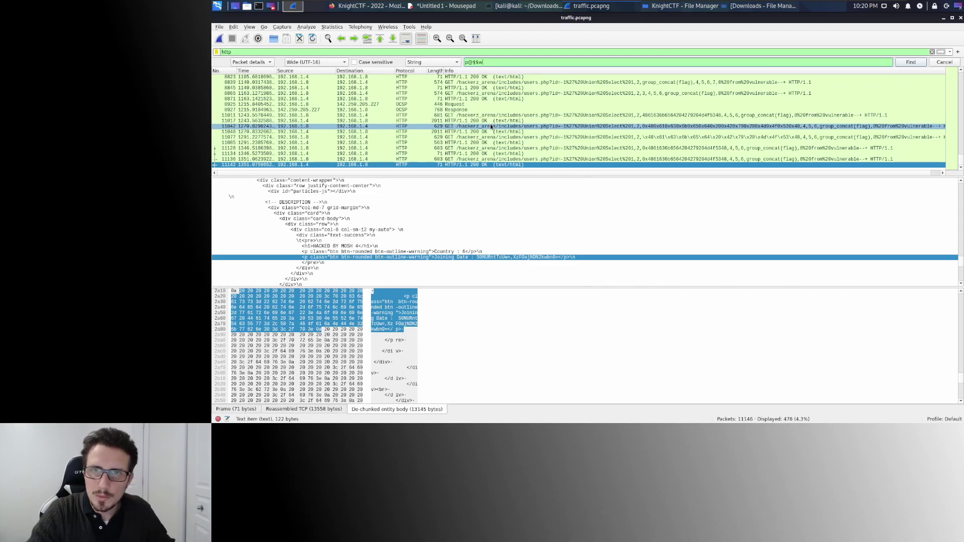
key("Return")
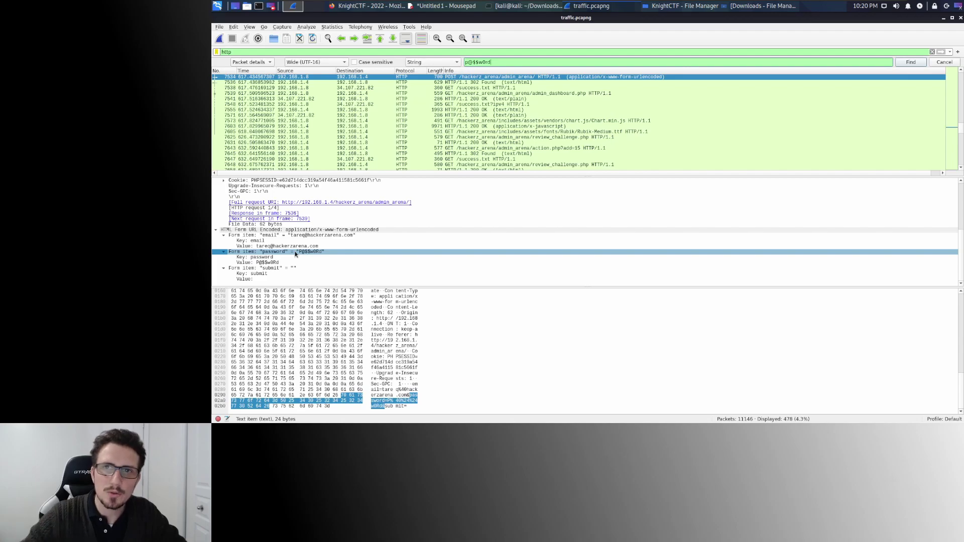
left_click(295, 253)
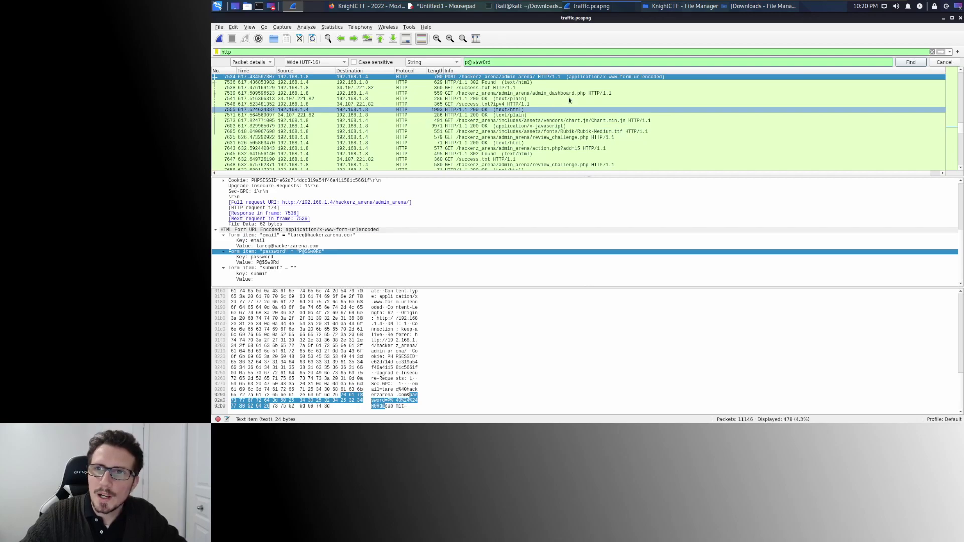
left_click(512, 84)
left_click(517, 78)
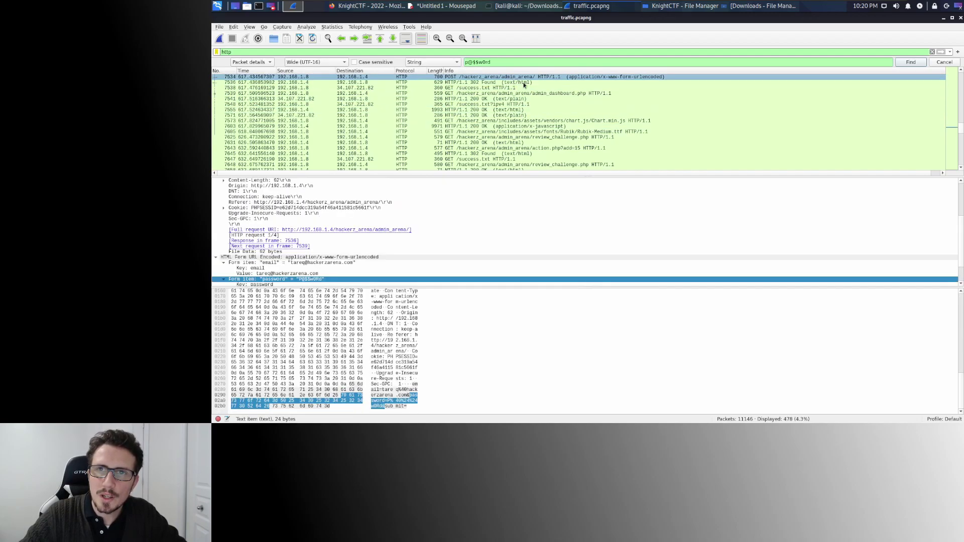
Recheck the Admin Arena question and its KCTF{email_password} flag format.
left_click(366, 6)
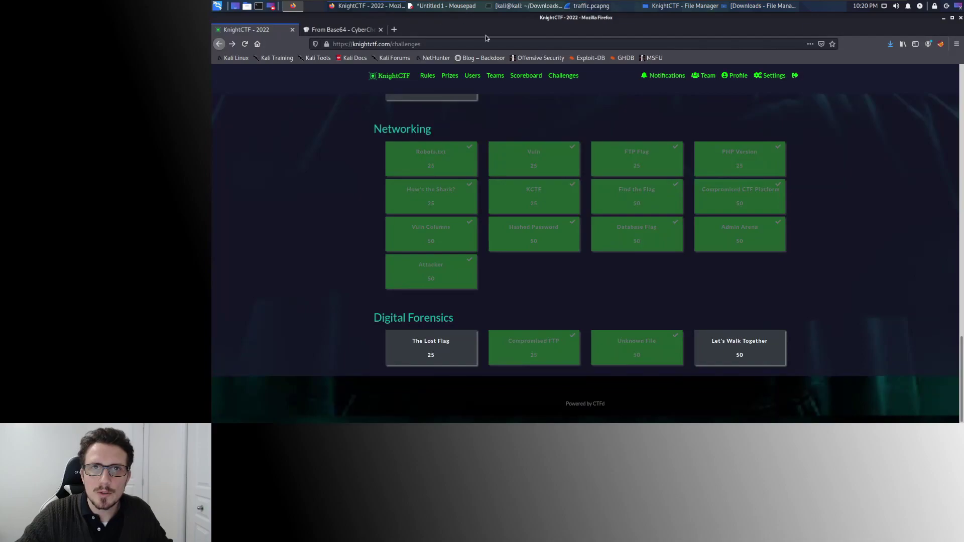
left_click(749, 246)
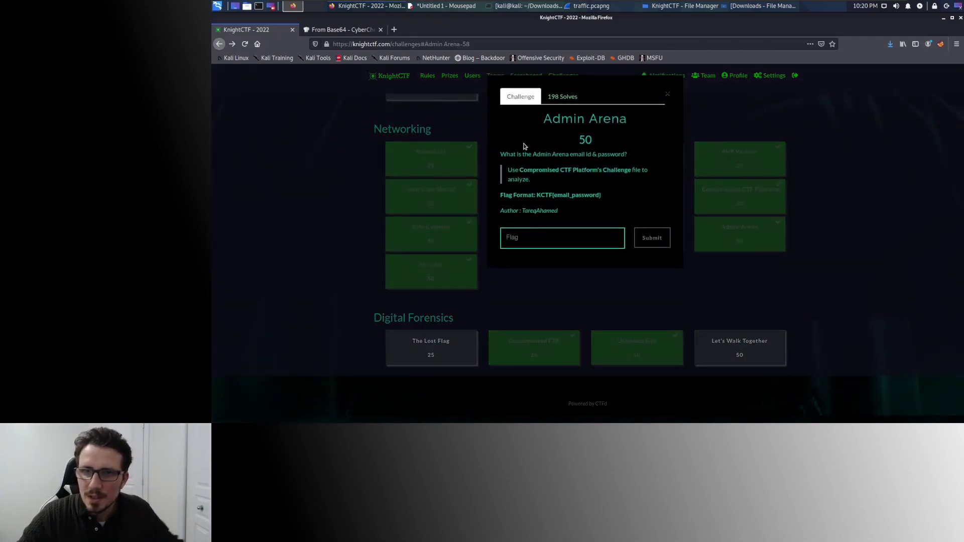
left_click_drag(541, 153, 605, 157)
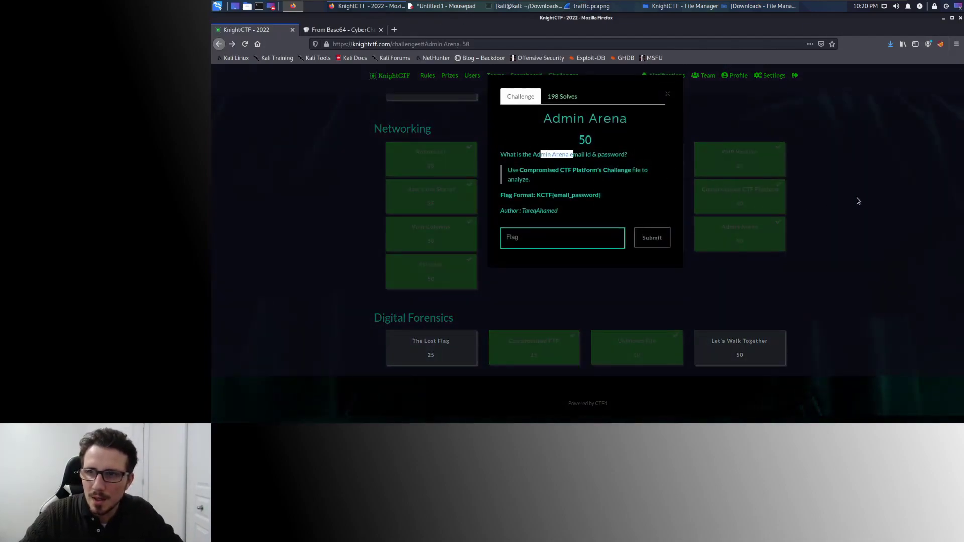
left_click(858, 201)
left_click(605, 9)
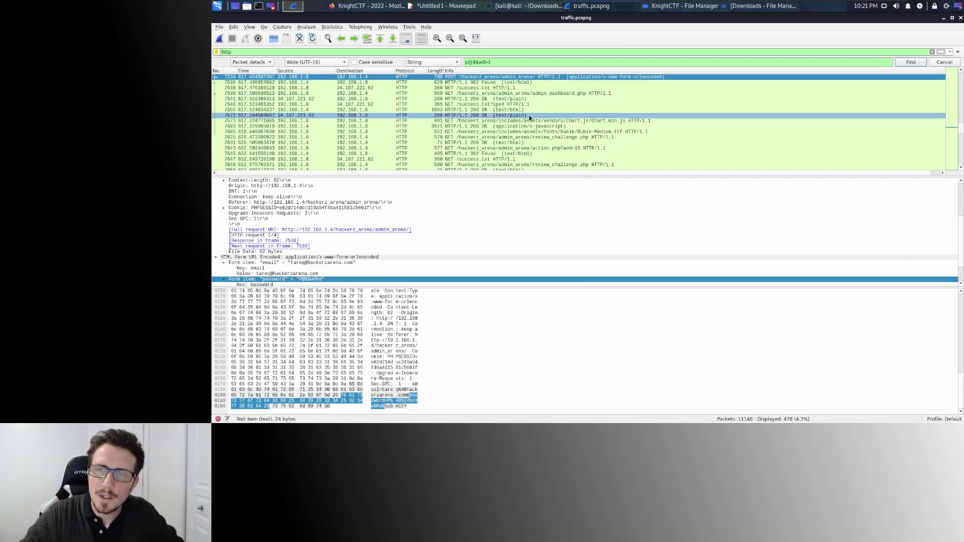
Scroll through the packets around the admin_arena login POST to review its email, password and submit fields.
scroll(530, 117, "up", 1)
scroll(530, 117, "up", 1)
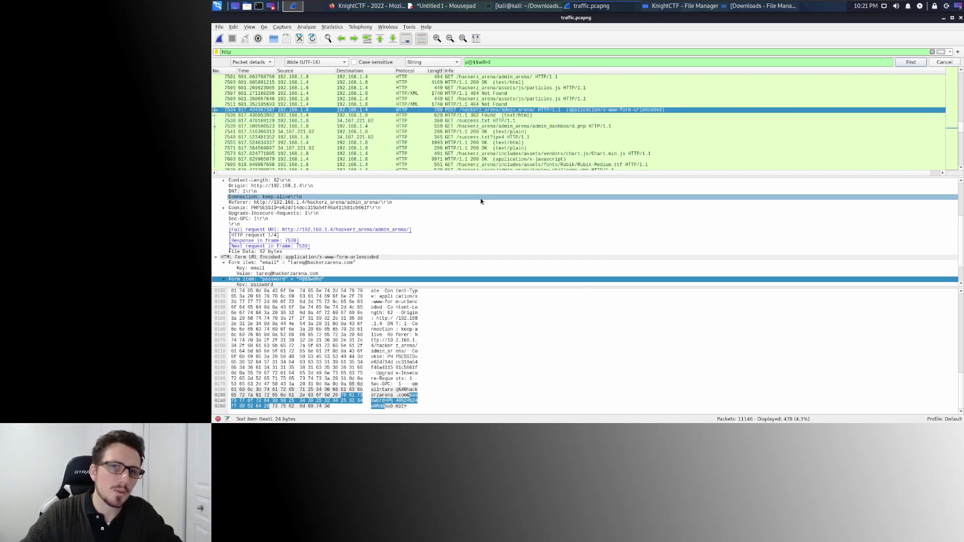
scroll(324, 263, "down", 2)
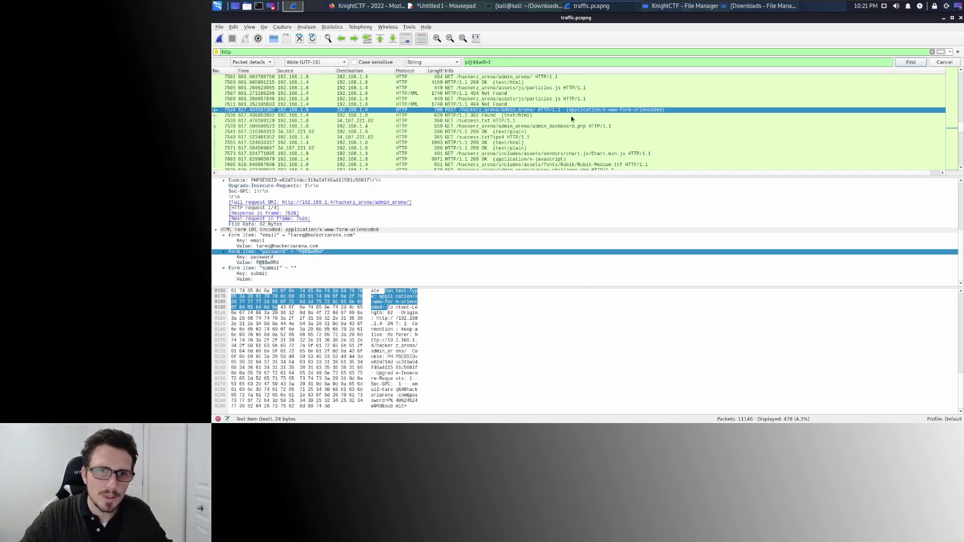
left_click(373, 7)
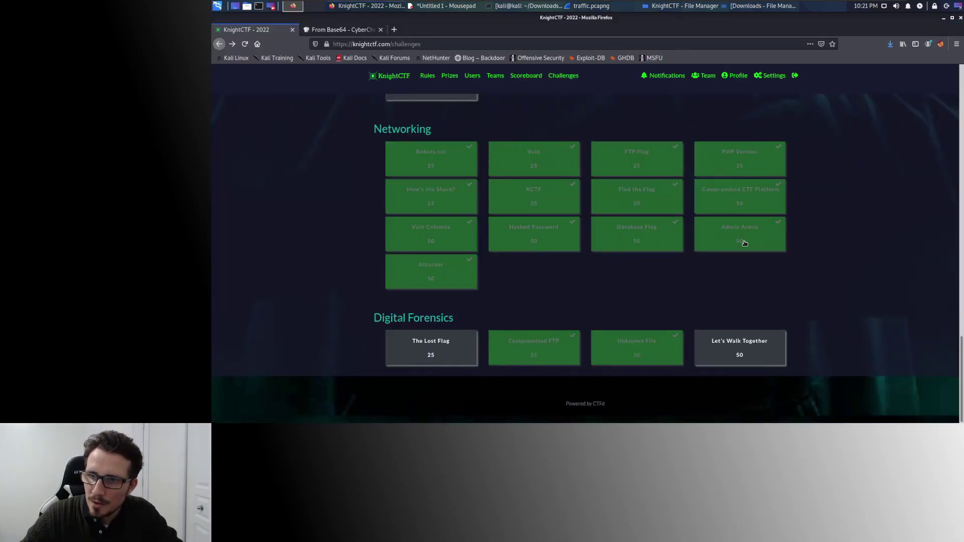
Reopen Admin Arena to check the email part of its flag format.
left_click(737, 246)
left_click_drag(553, 194, 593, 195)
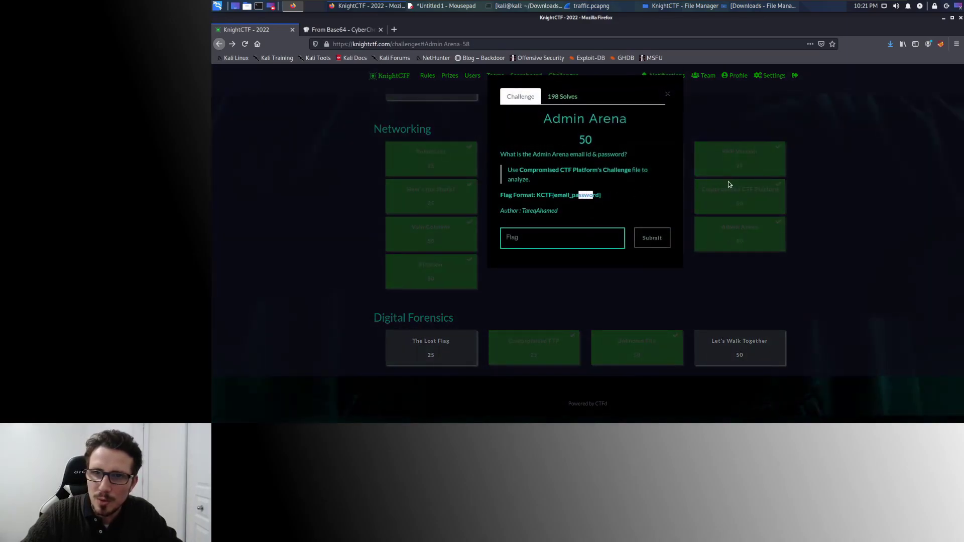
left_click(867, 208)
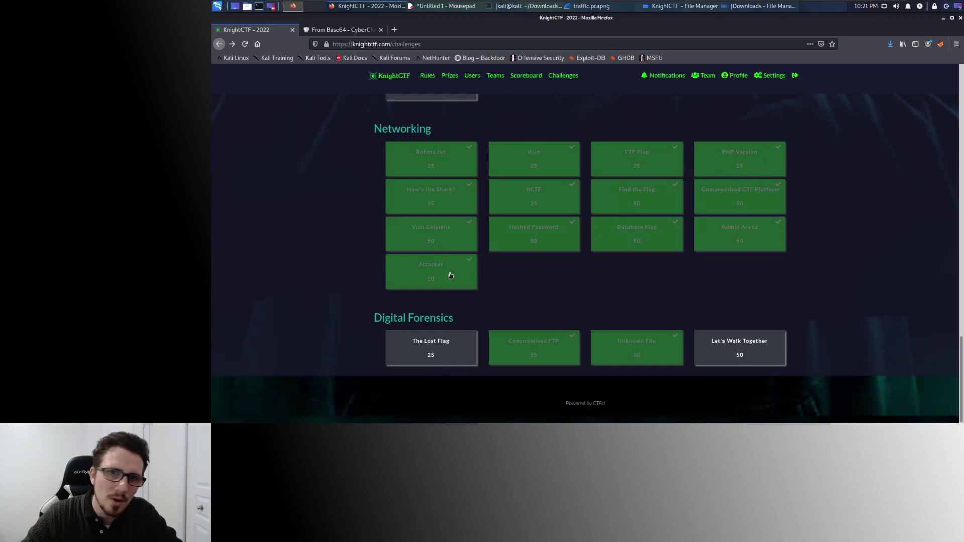
Read the Attacker challenge asking for the attacker's name as KCTF{ATTACKERNAME}.
left_click(450, 274)
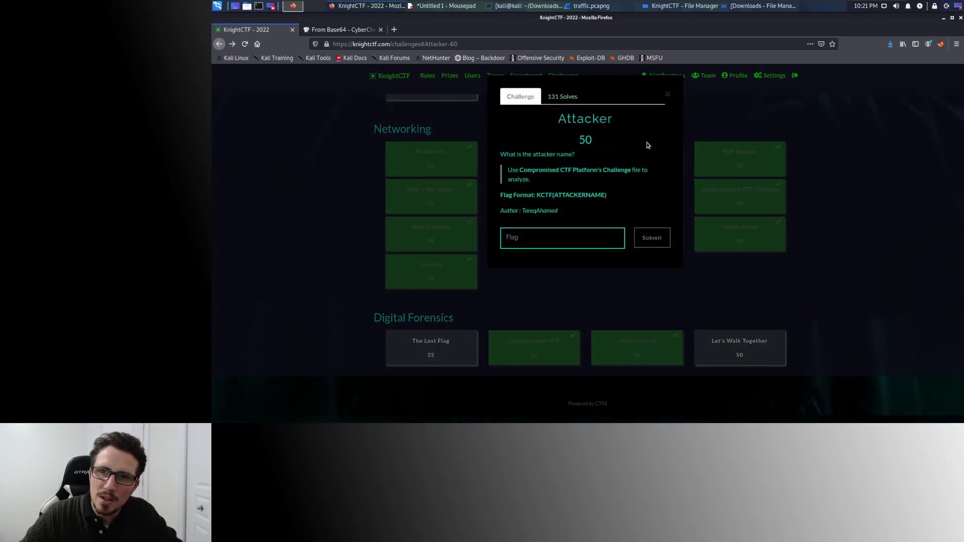
left_click_drag(521, 155, 585, 156)
left_click(596, 162)
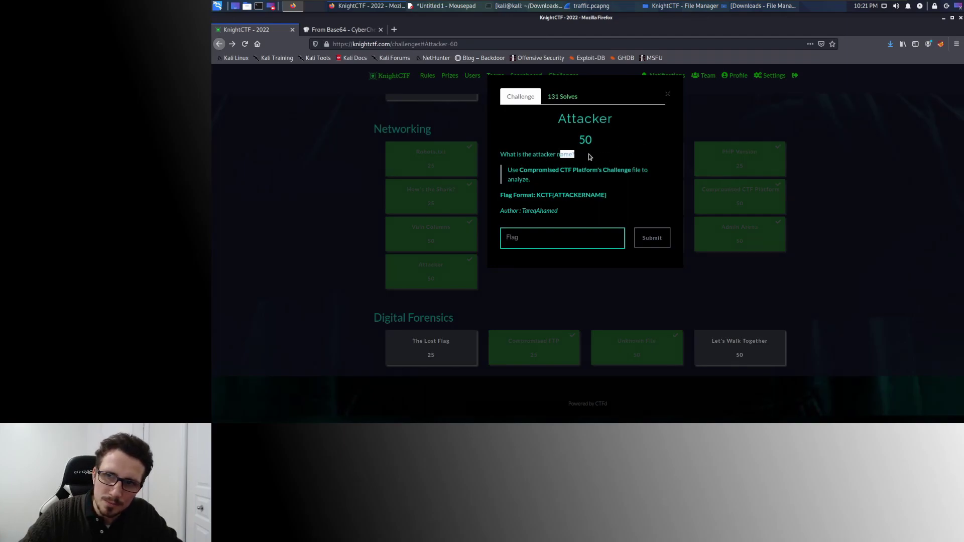
left_click(667, 95)
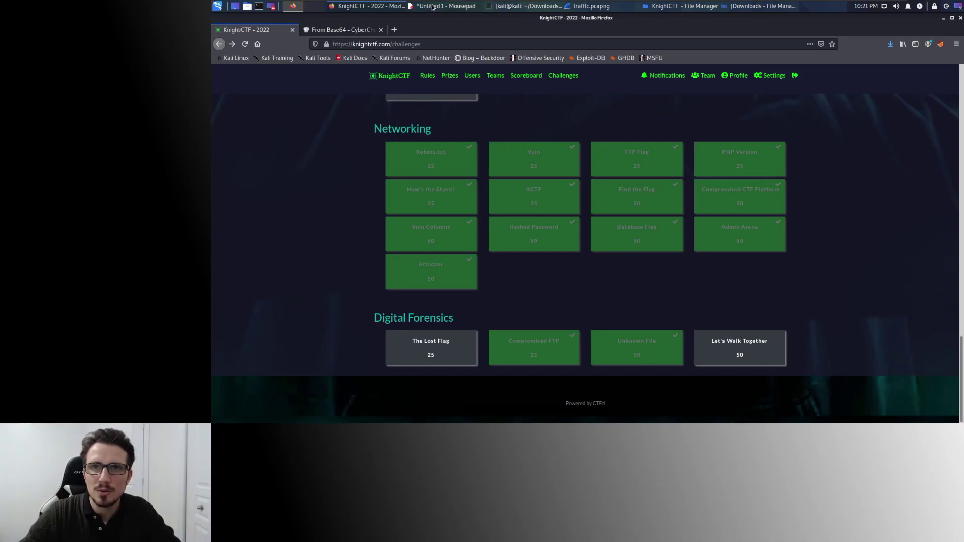
left_click(379, 10)
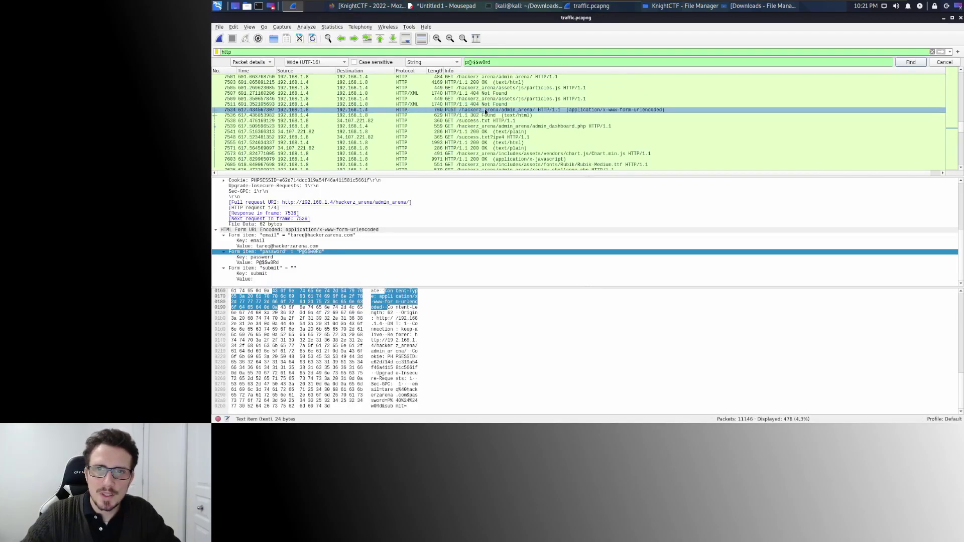
Select HTTP response packet 11142 and scroll down through its decoded HTML body.
scroll(484, 110, "down", 10)
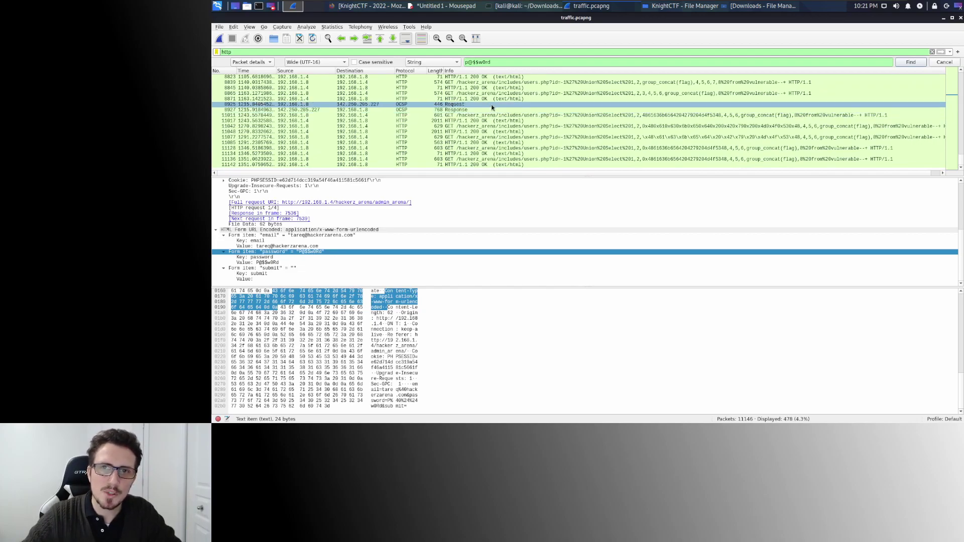
left_click(480, 164)
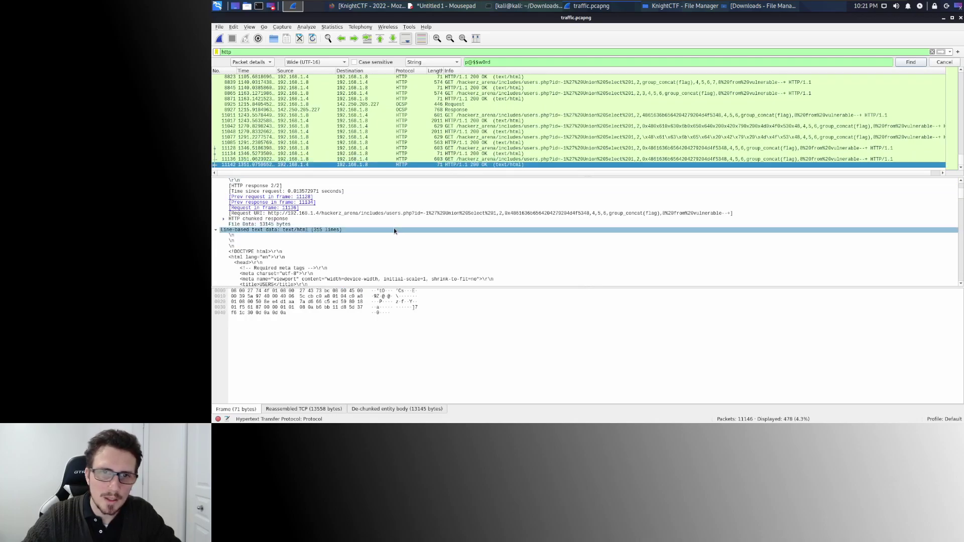
scroll(394, 229, "down", 7)
scroll(395, 229, "down", 10)
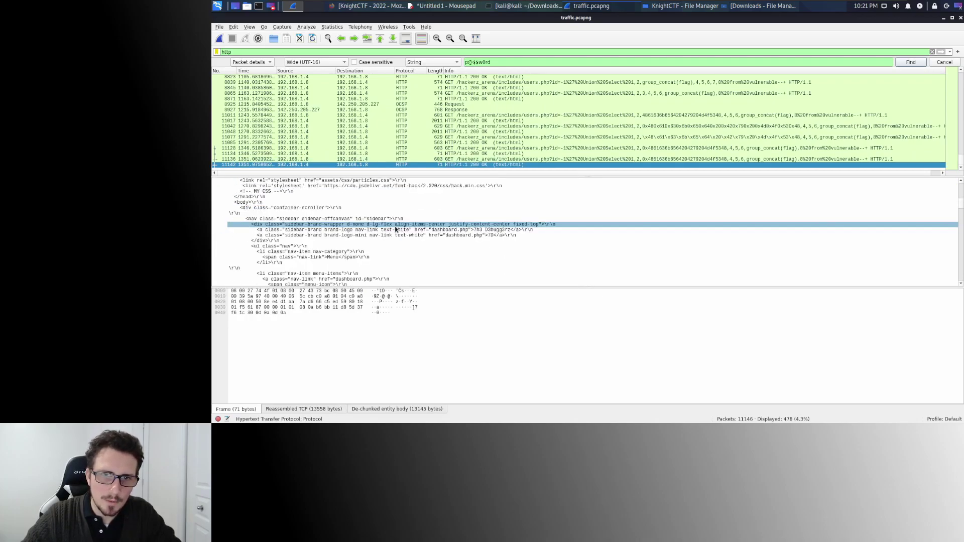
scroll(395, 229, "down", 10)
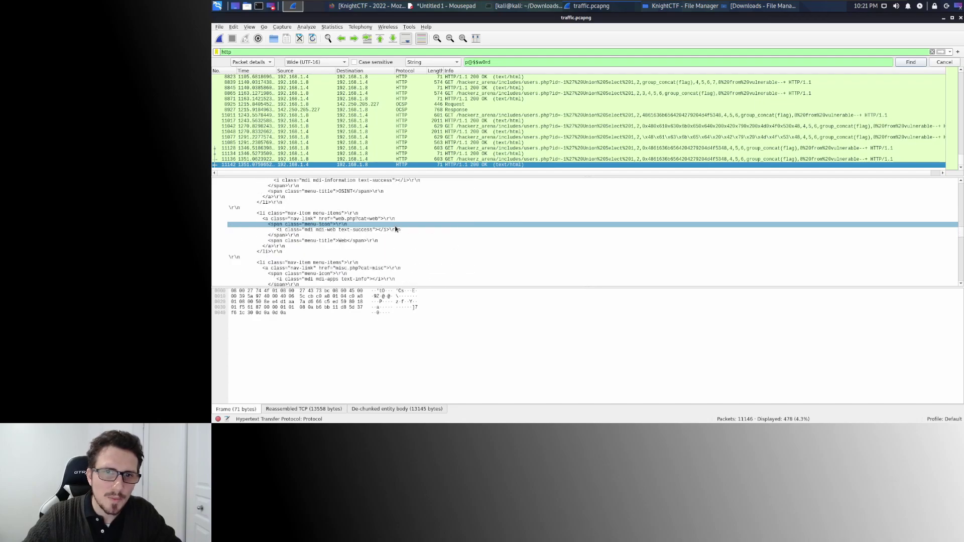
scroll(395, 229, "down", 5)
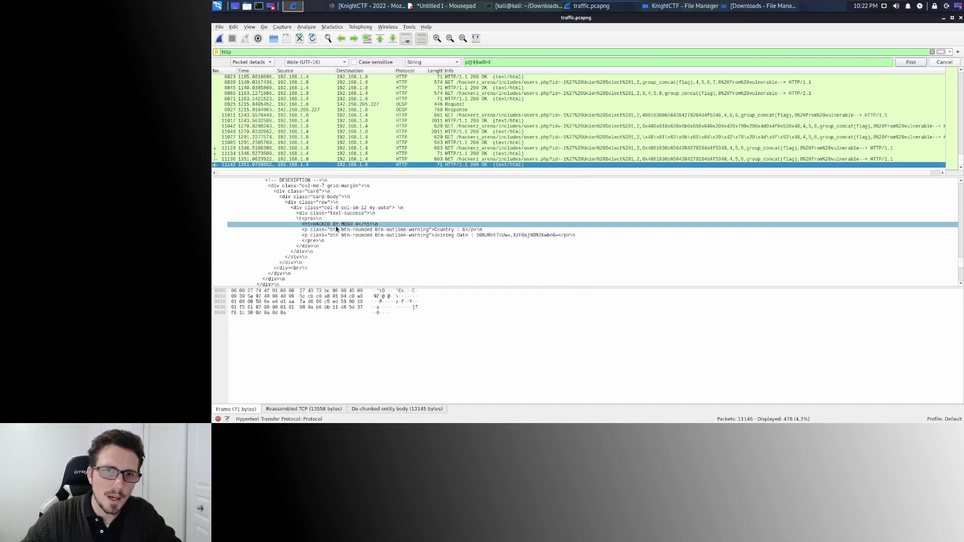
Inspect the <h1> 'HACKED BY' heading line that names the attacker.
left_click(399, 208)
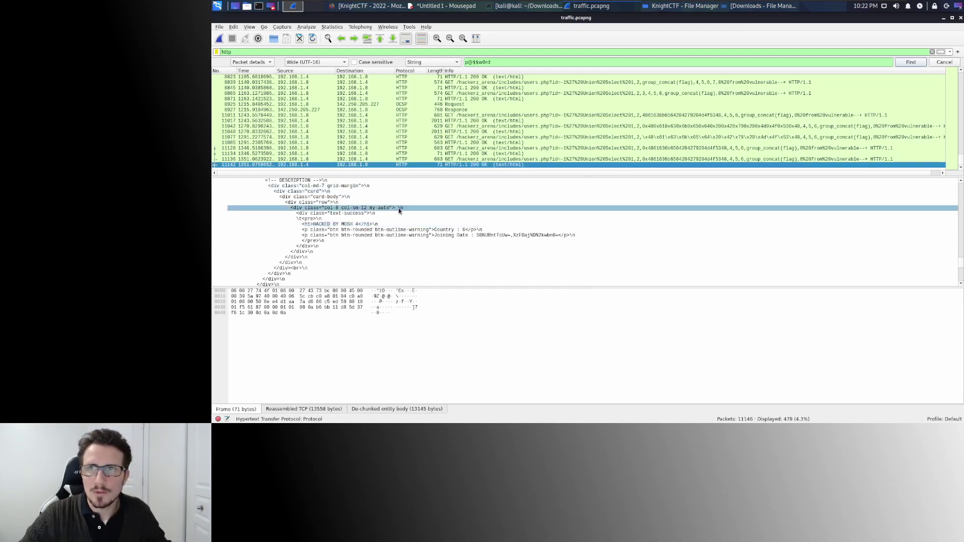
left_click(358, 225)
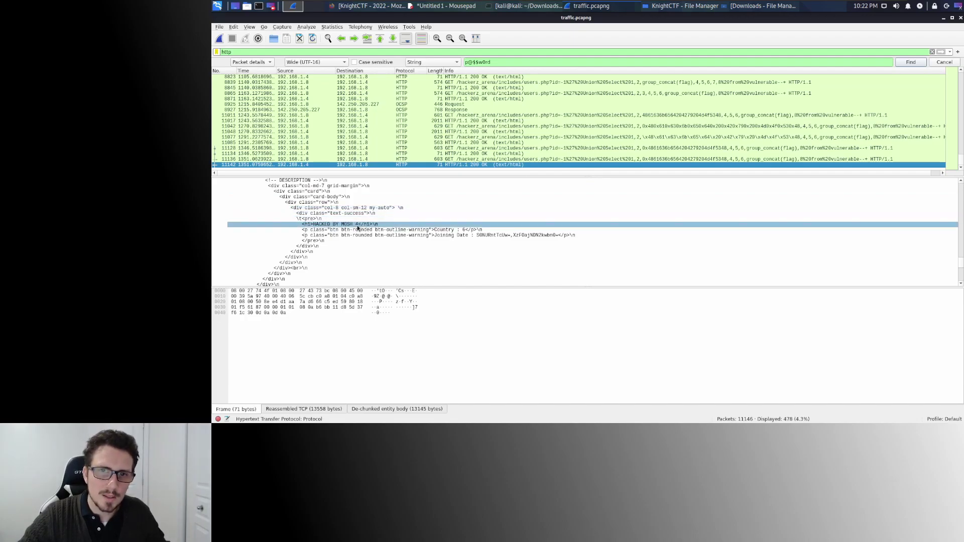
left_click(430, 219)
left_click(441, 213)
left_click(361, 230)
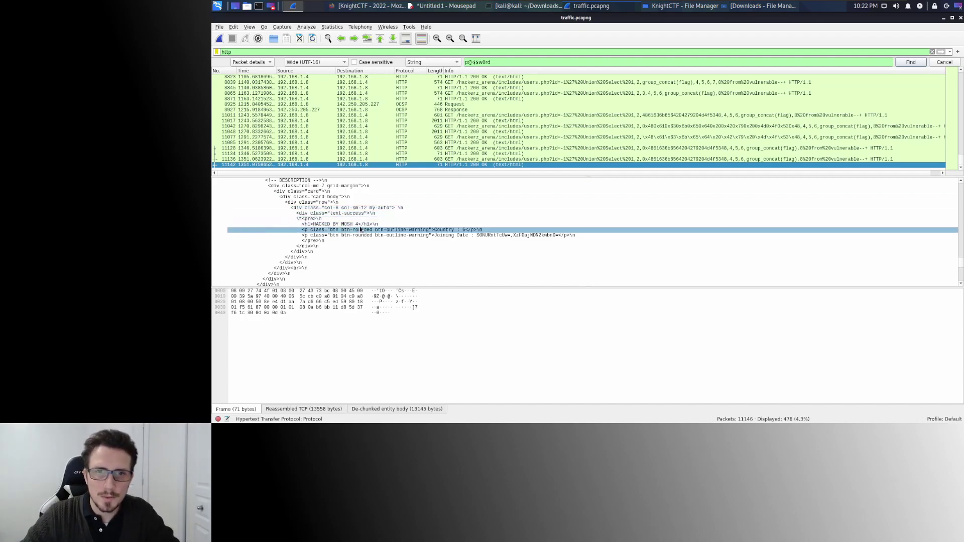
left_click(361, 224)
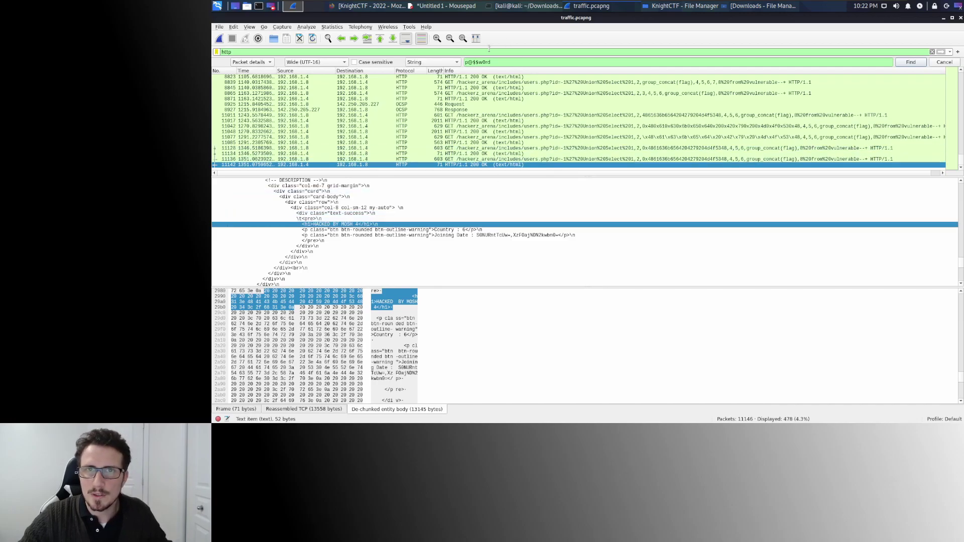
left_click(379, 10)
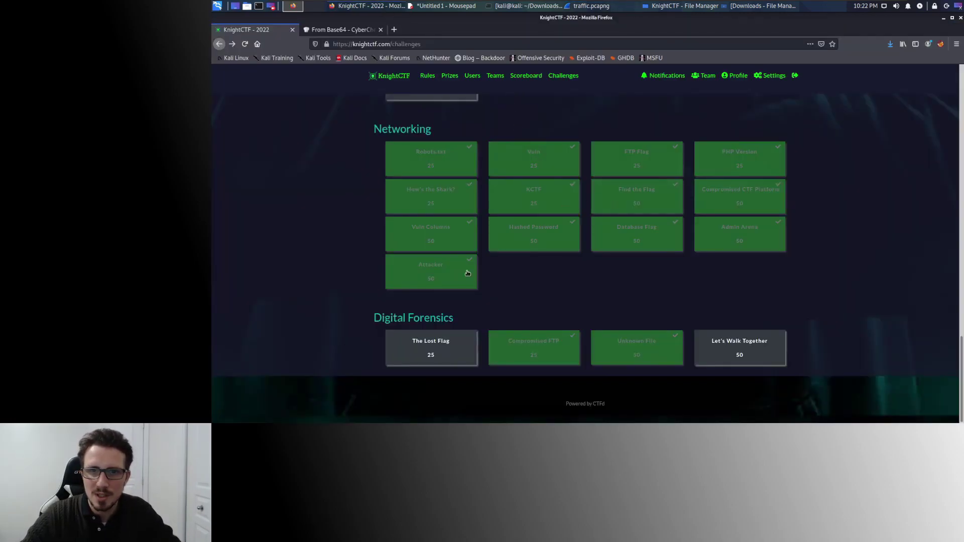
left_click(427, 271)
left_click(542, 236)
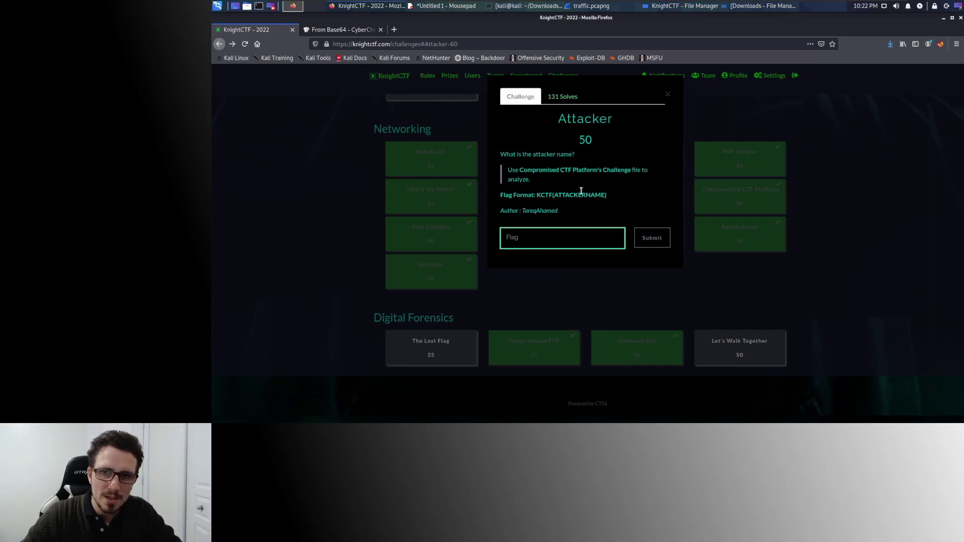
left_click(845, 212)
left_click_drag(369, 125, 465, 129)
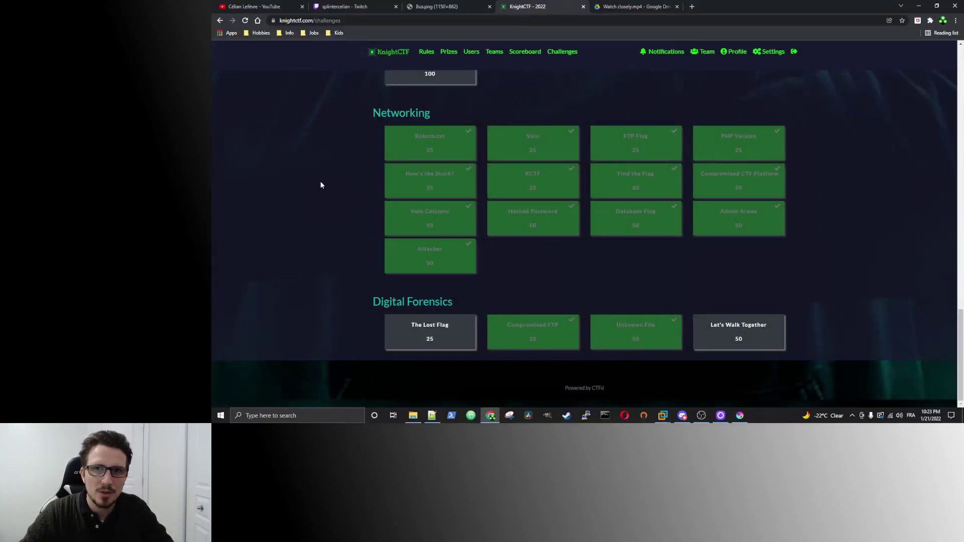
Open the Misc section's Look Closely challenge and follow its download link to look closely.wav.
scroll(321, 206, "up", 2)
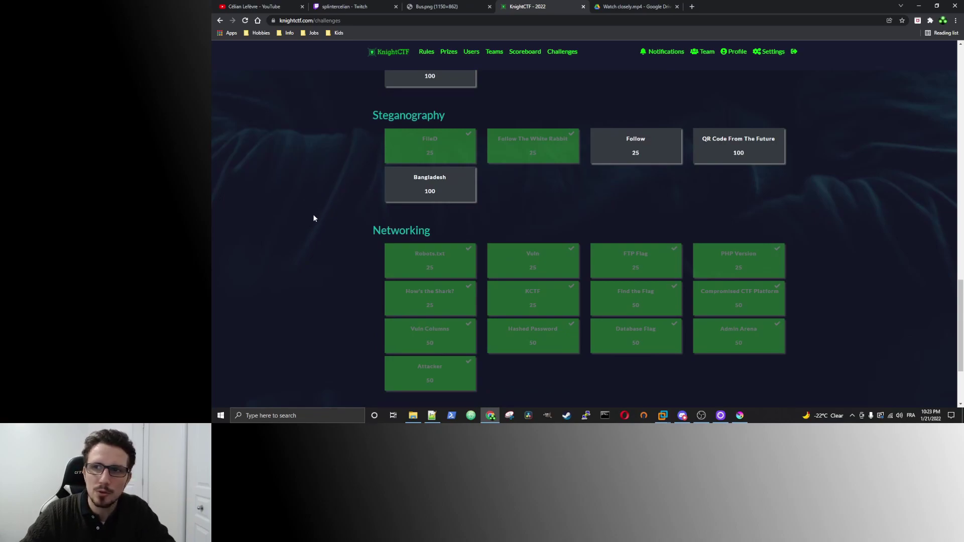
scroll(315, 218, "up", 5)
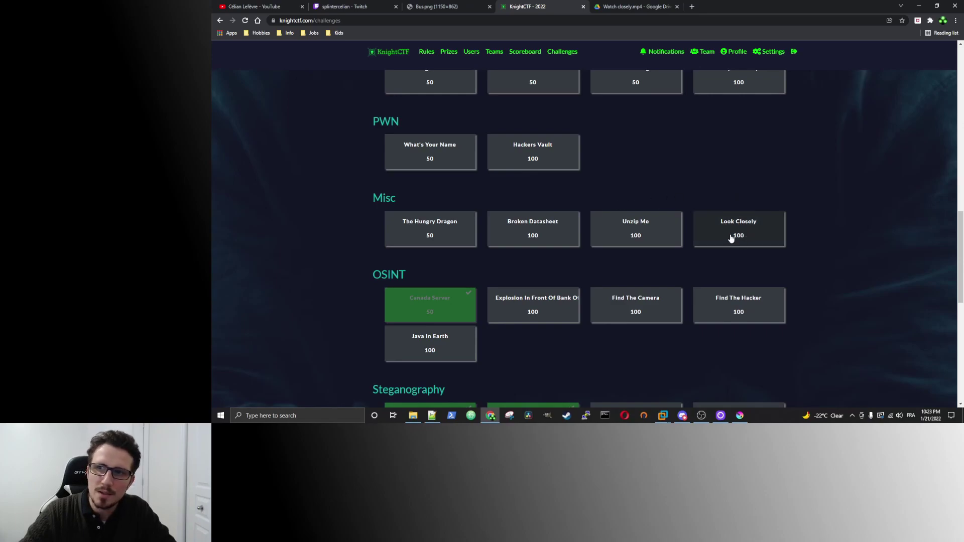
left_click(762, 234)
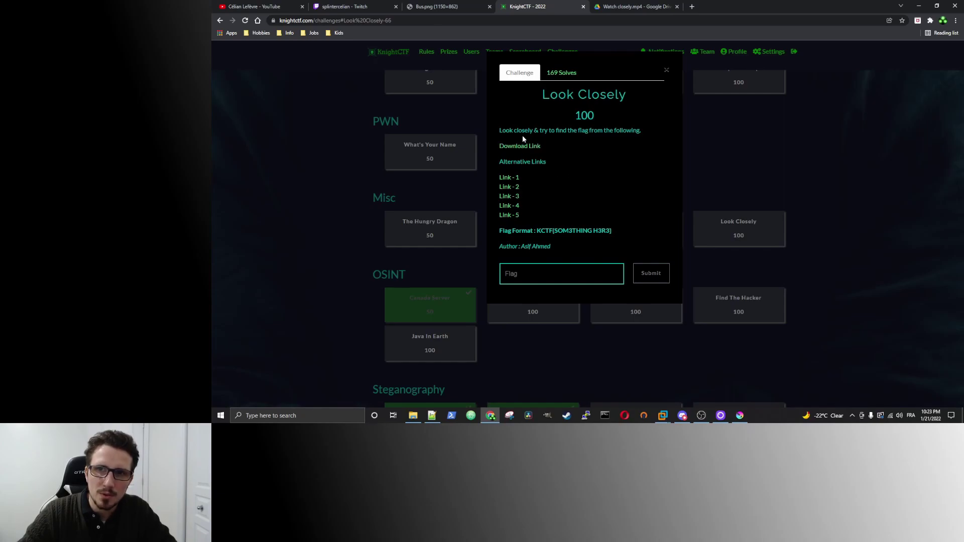
left_click_drag(505, 130, 592, 130)
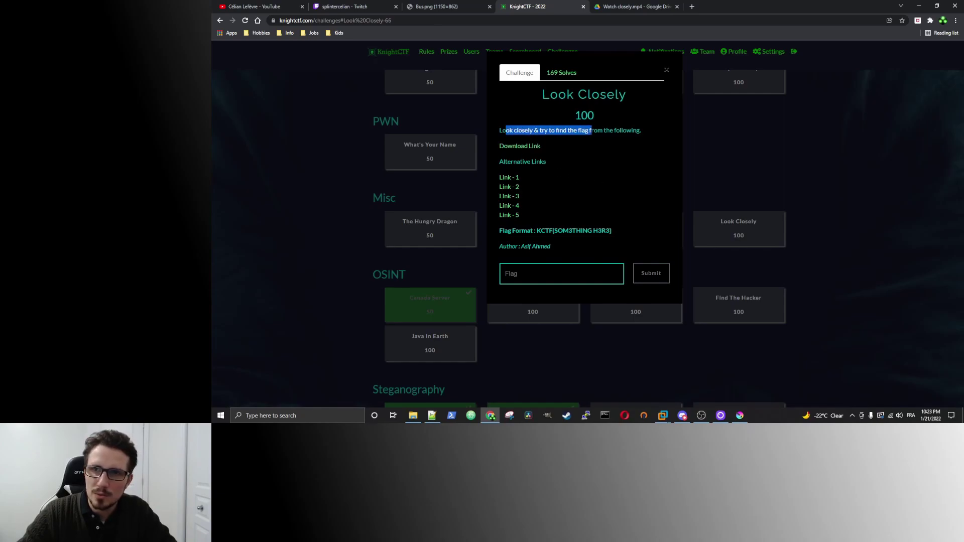
left_click_drag(606, 131, 633, 131)
left_click(572, 138)
left_click(519, 146)
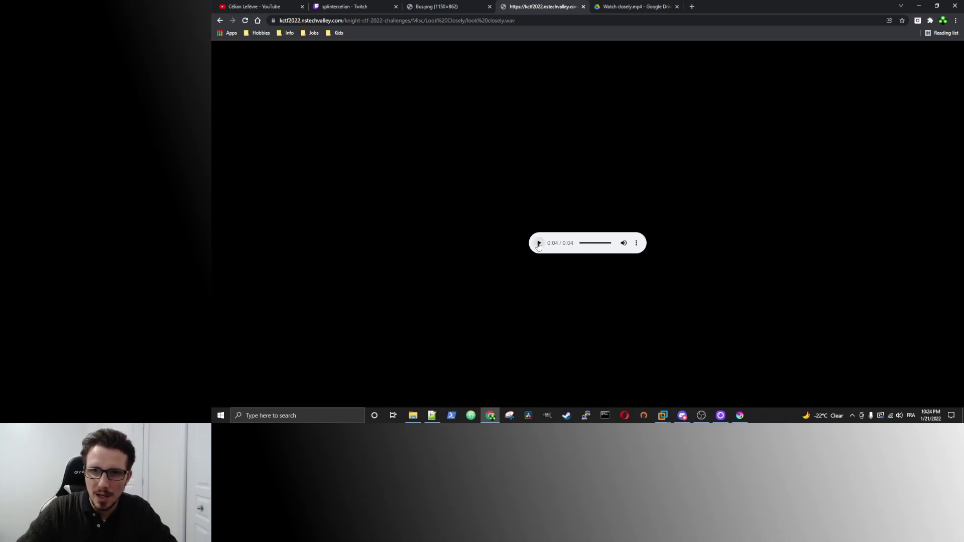
Leave the look closely.wav page without downloading and close the Look Closely challenge.
left_click(636, 243)
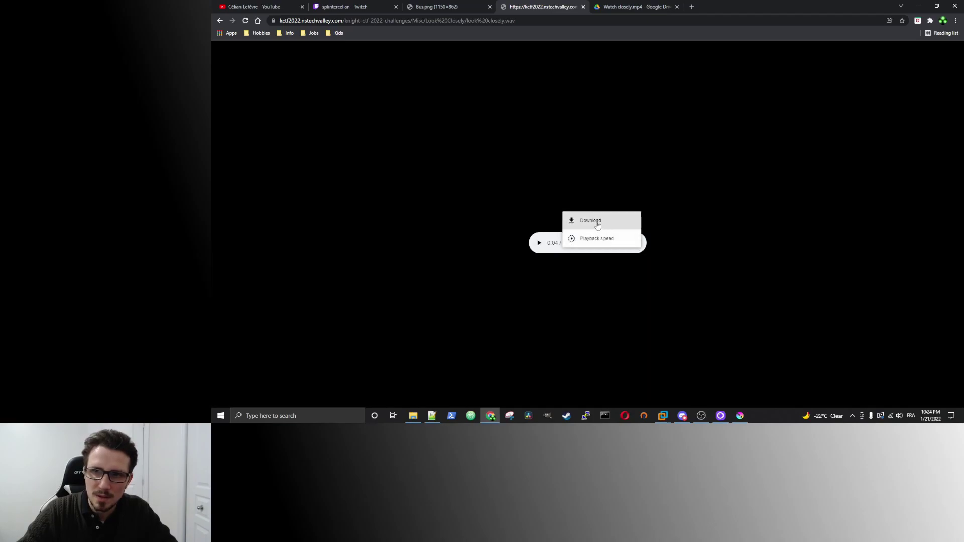
left_click(645, 162)
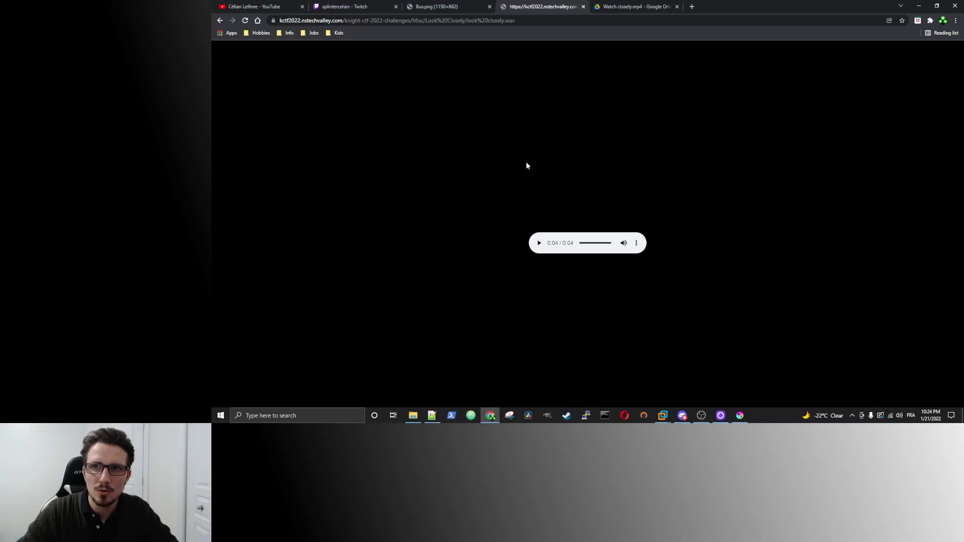
left_click(220, 20)
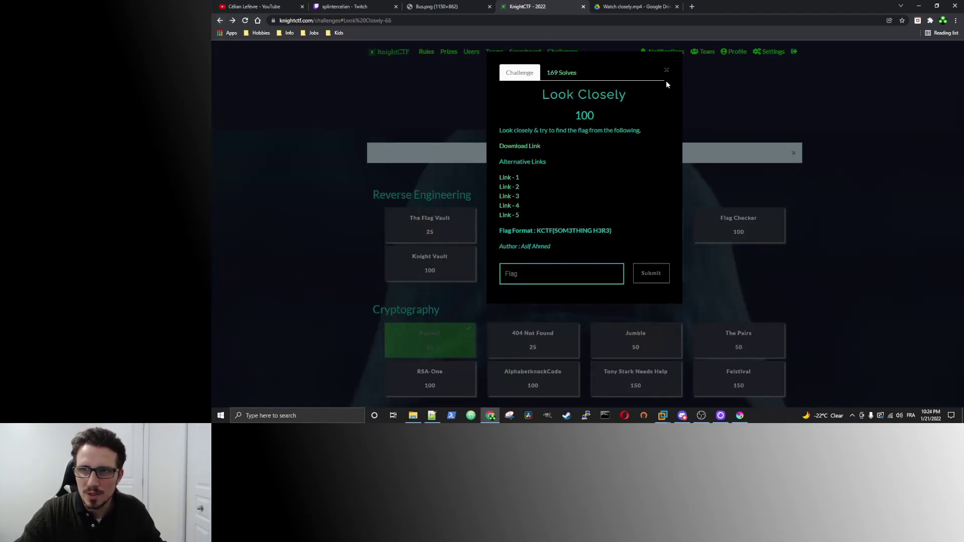
left_click(666, 70)
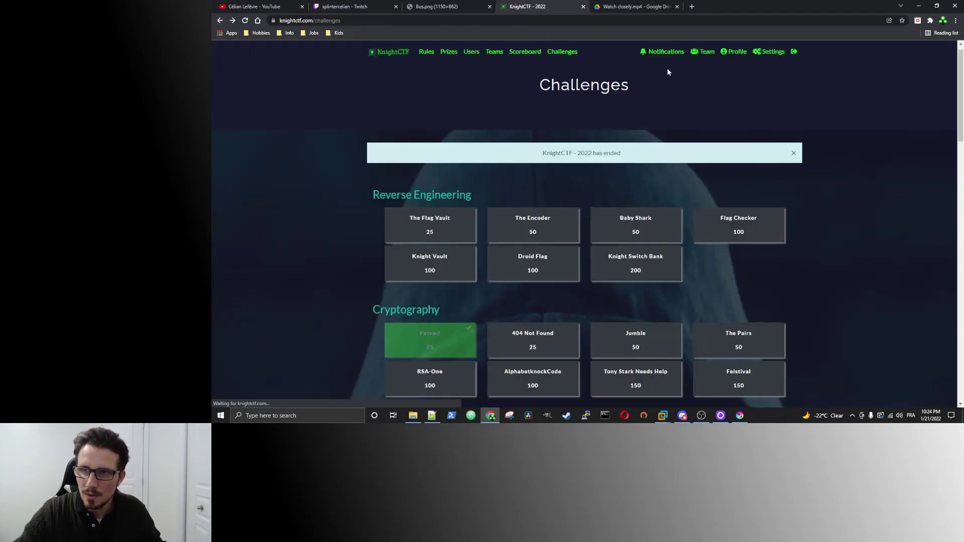
Select look closely.wav in the Downloads folder and bring up the Start menu to find Sonic Visualiser.
left_click(413, 415)
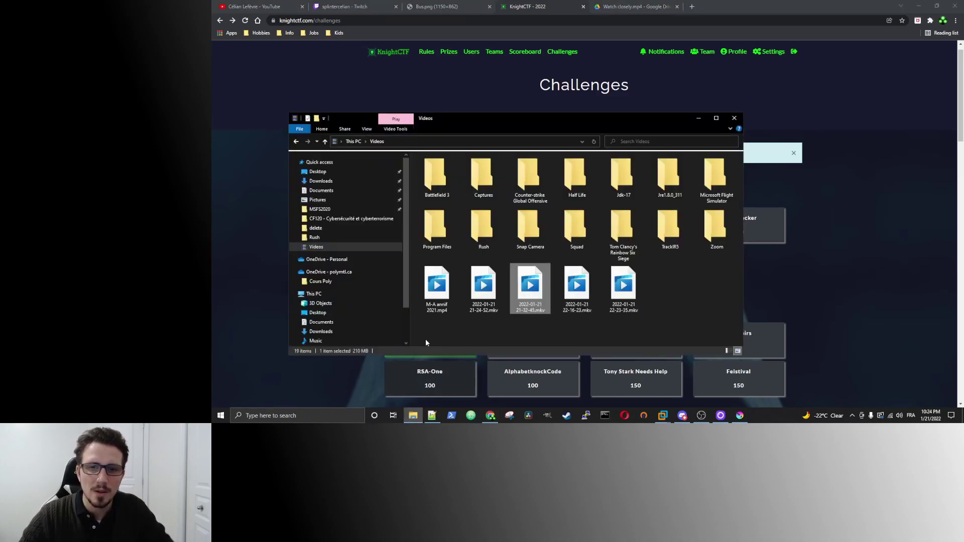
left_click(346, 181)
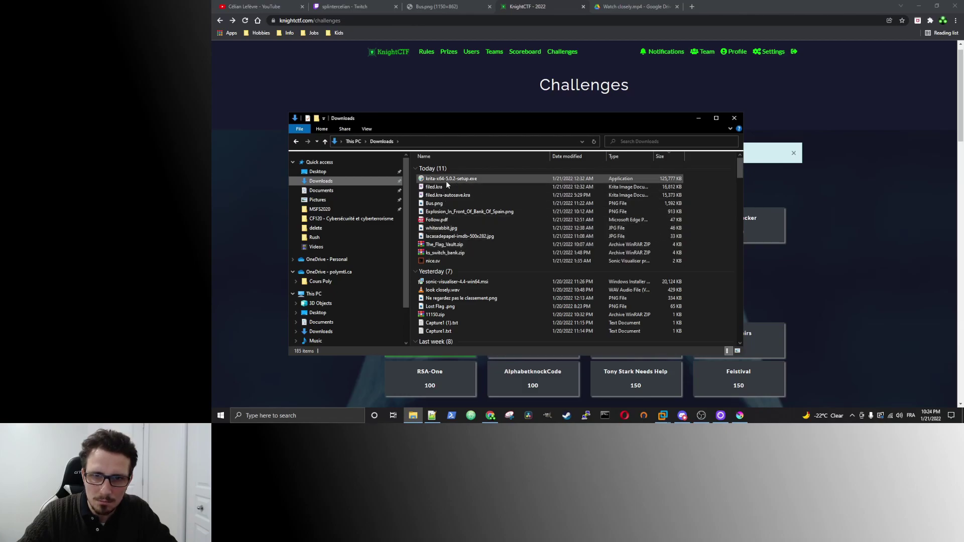
left_click(443, 290)
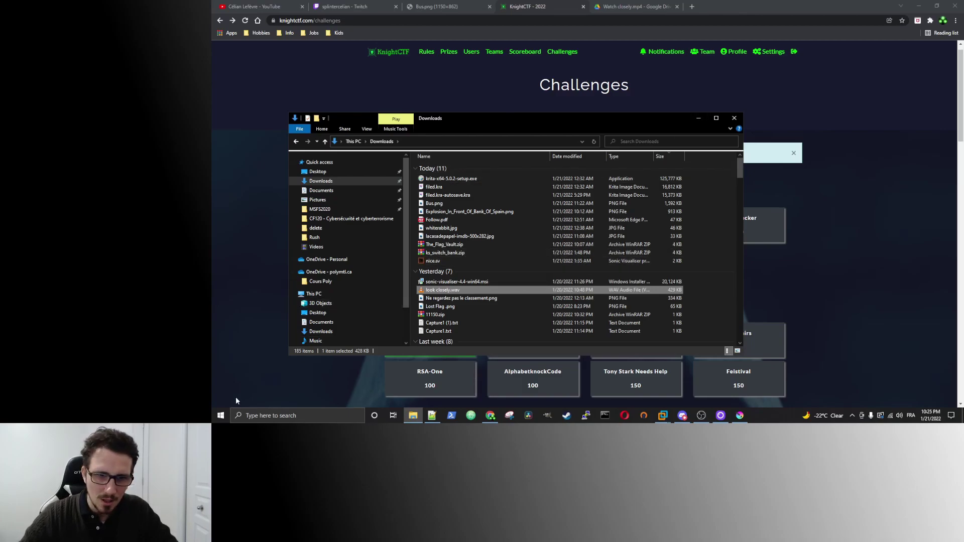
left_click(215, 417)
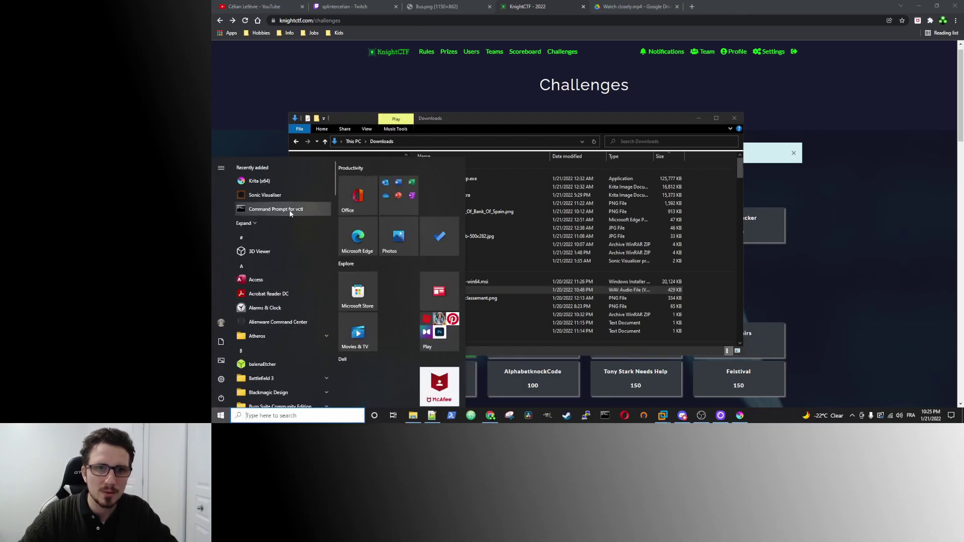
Launch Sonic Visualiser and load the look closely.wav recording via File > Open.
left_click(258, 195)
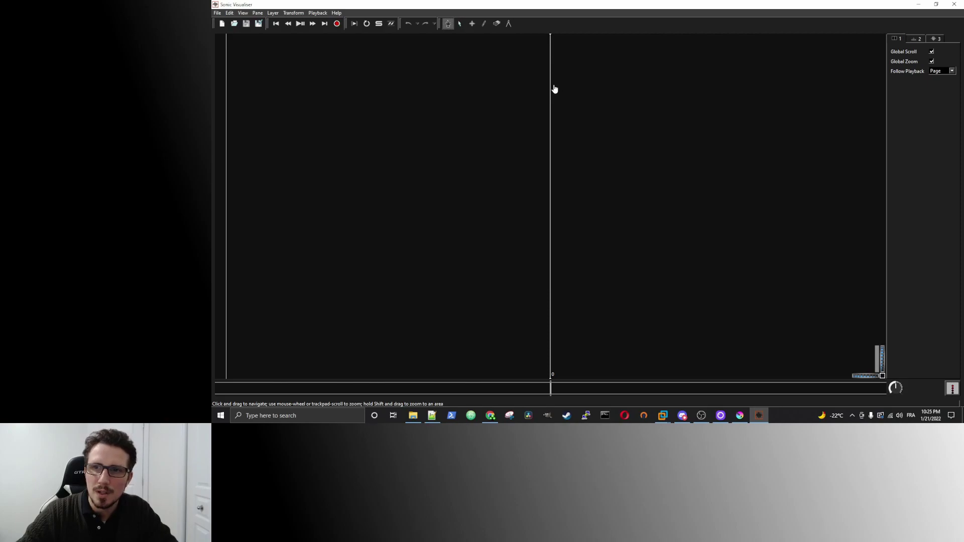
left_click(218, 13)
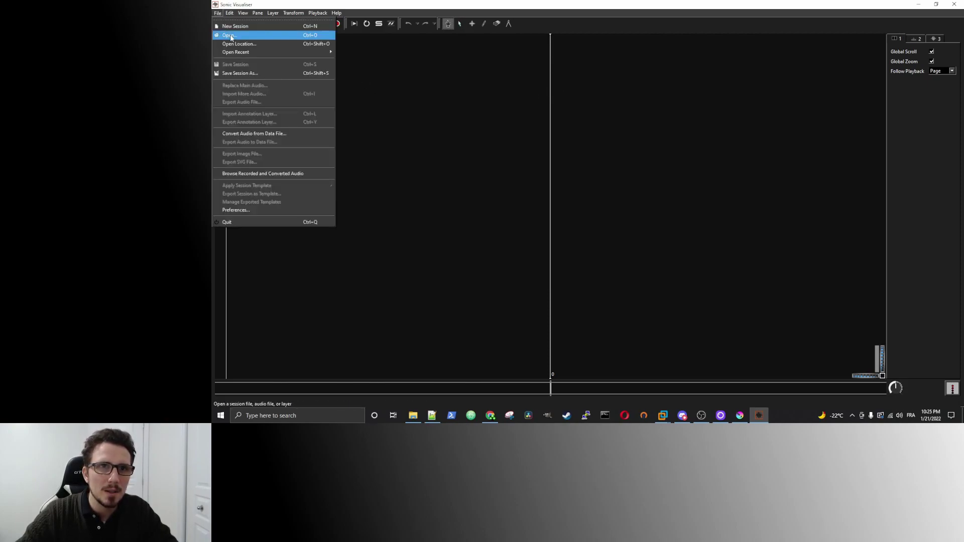
left_click(230, 35)
double_click(337, 98)
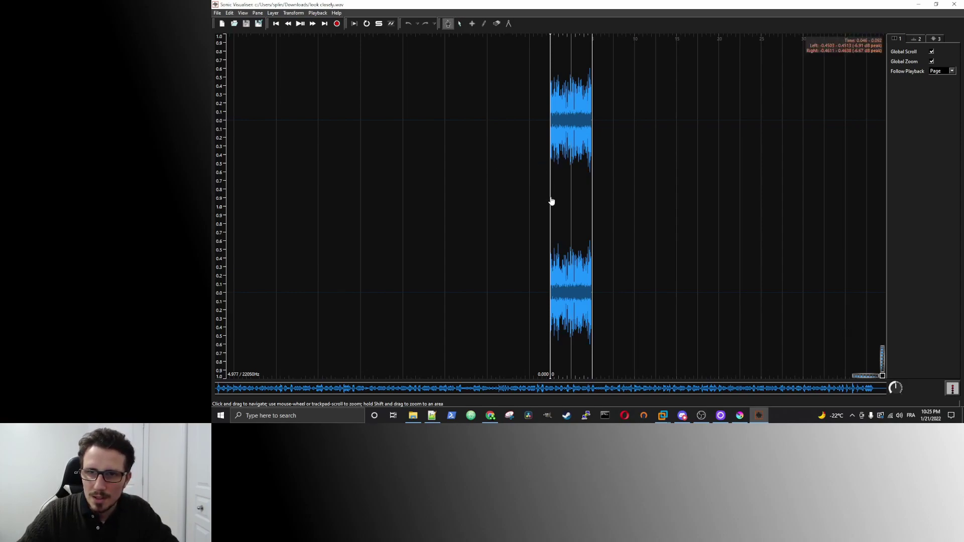
Zoom in and centre the waveform so the audio burst fills the view.
scroll(551, 202, "up", 5)
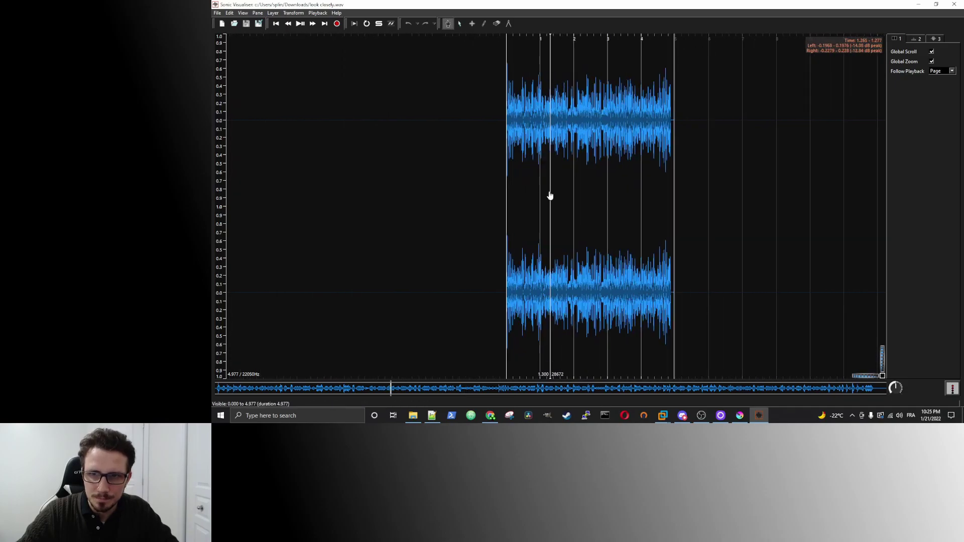
scroll(549, 195, "up", 3)
scroll(549, 194, "down", 1)
left_click_drag(655, 198, 571, 196)
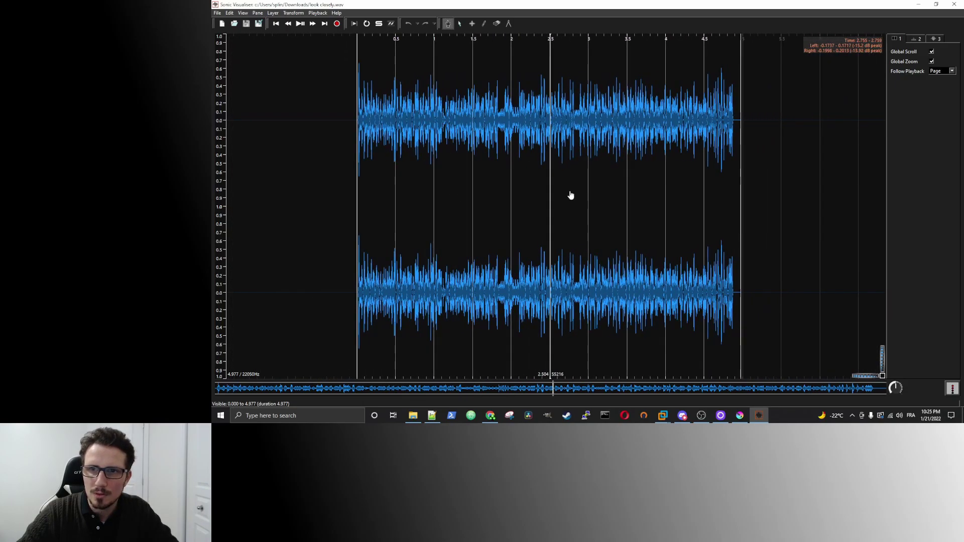
scroll(592, 192, "up", 1)
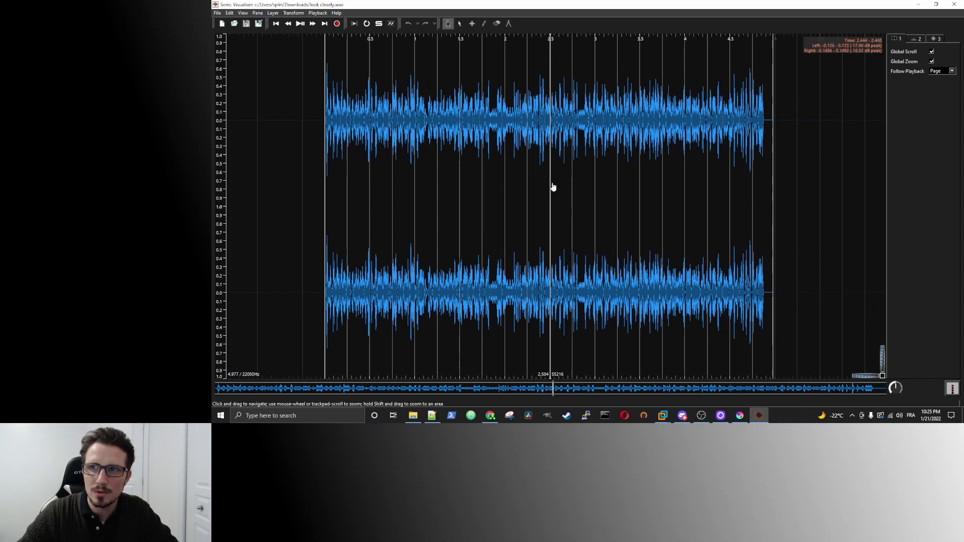
left_click(243, 13)
Add a look closely.wav spectrogram with all channels mixed, exposing the hidden web link.
mouse_move(256, 14)
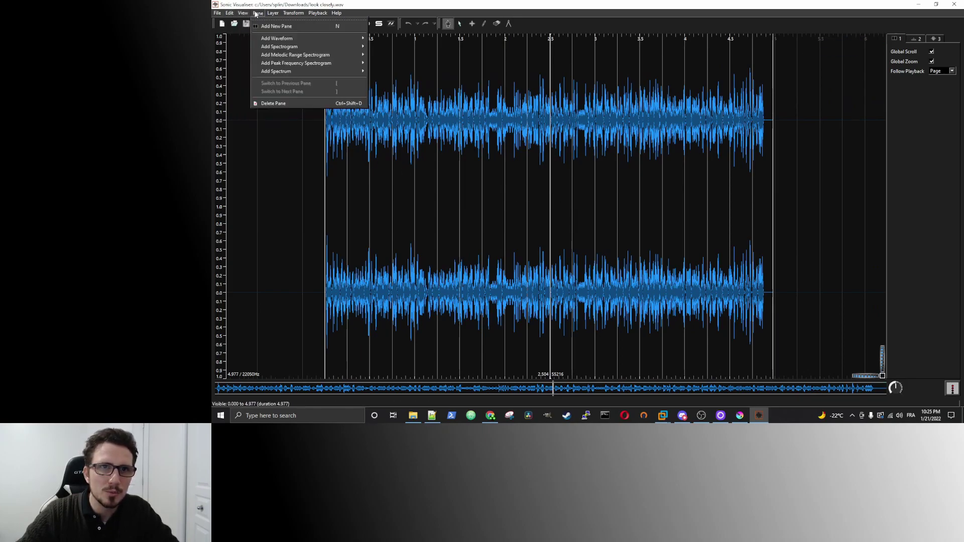
mouse_move(302, 46)
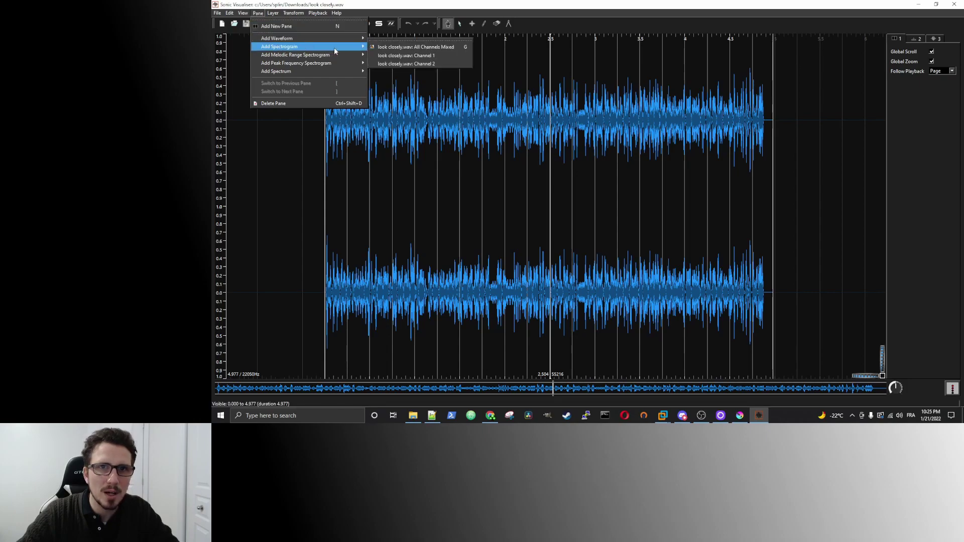
left_click(421, 48)
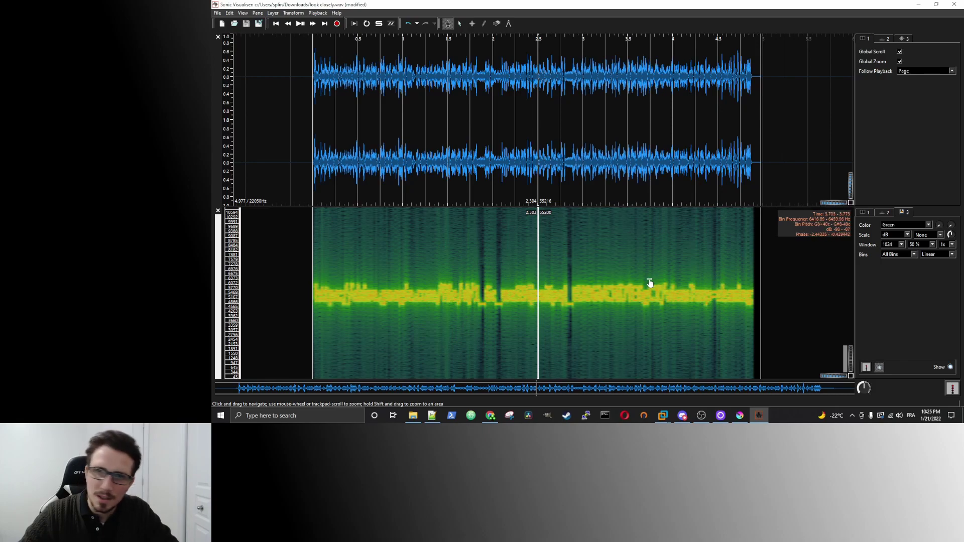
scroll(601, 279, "up", 1)
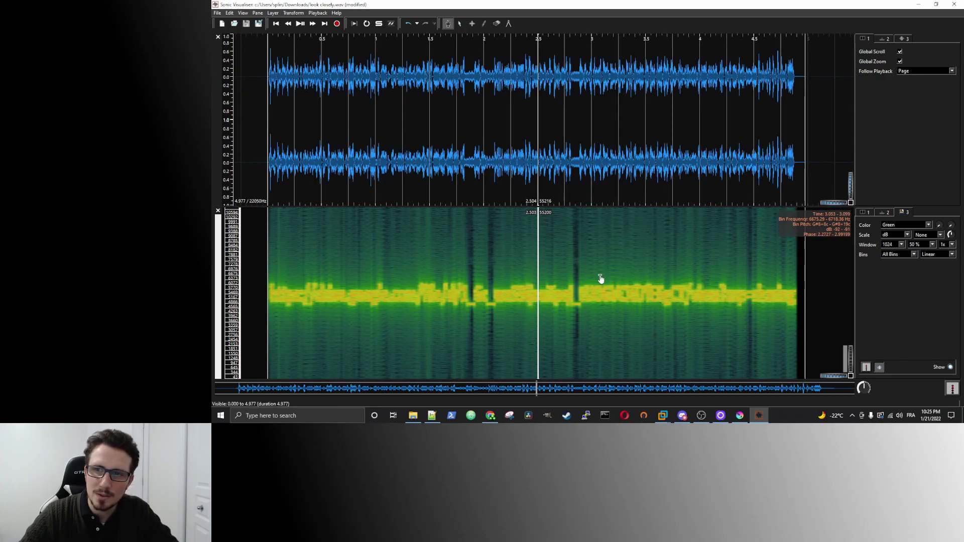
scroll(601, 279, "down", 1)
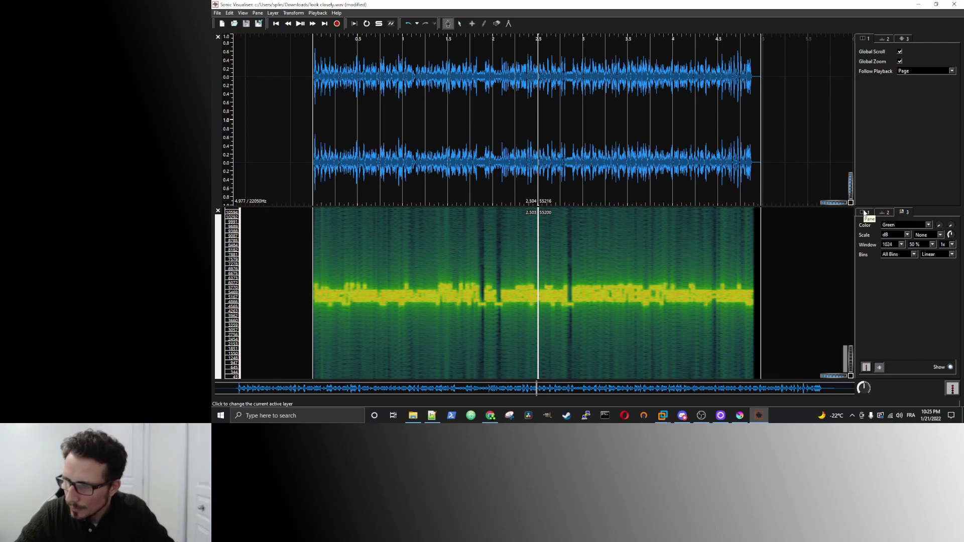
Set the spectrogram colour map to Black on White, keeping normalization at None.
left_click(927, 226)
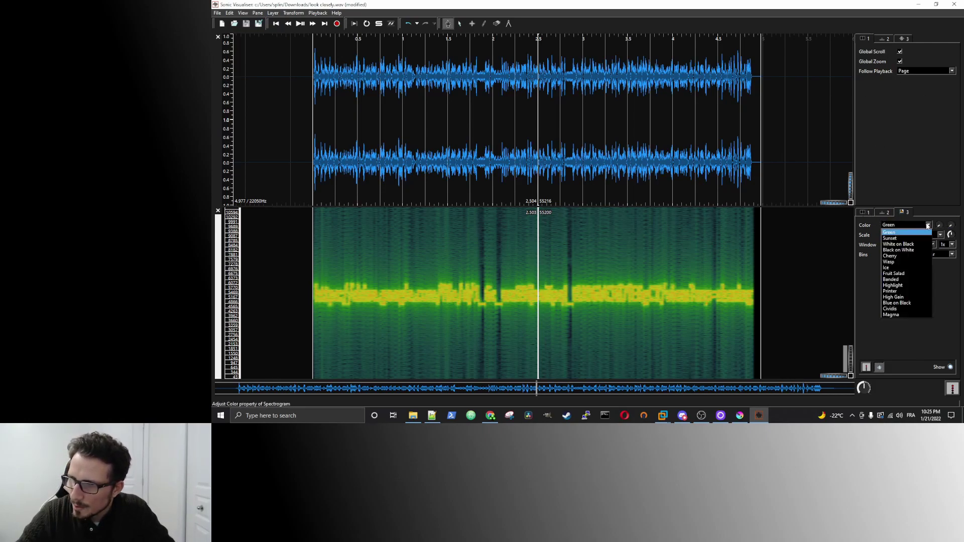
left_click(899, 250)
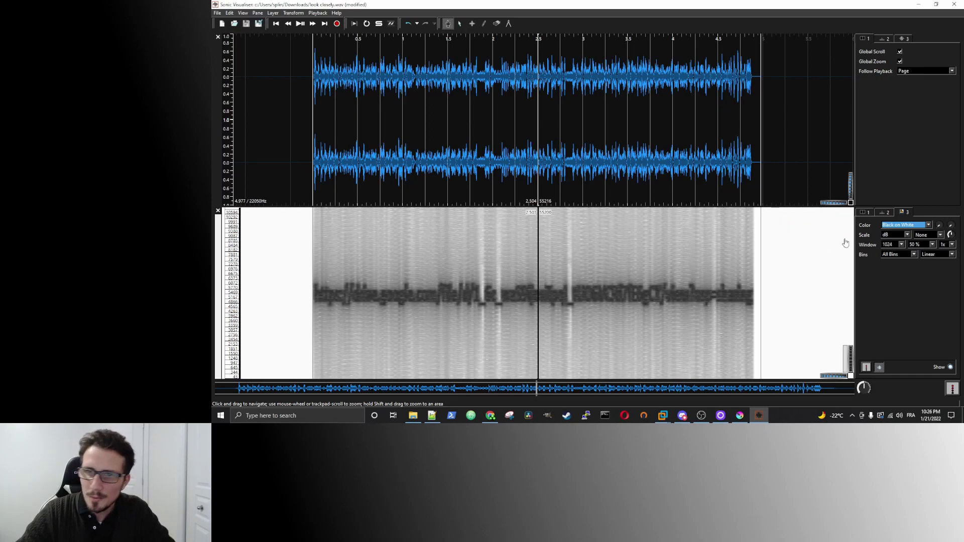
scroll(734, 261, "up", 1)
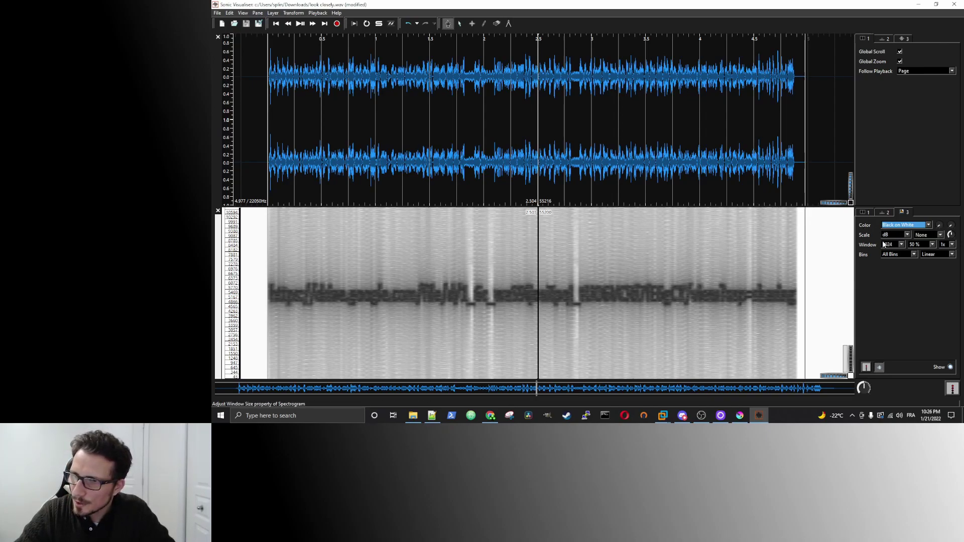
left_click(941, 235)
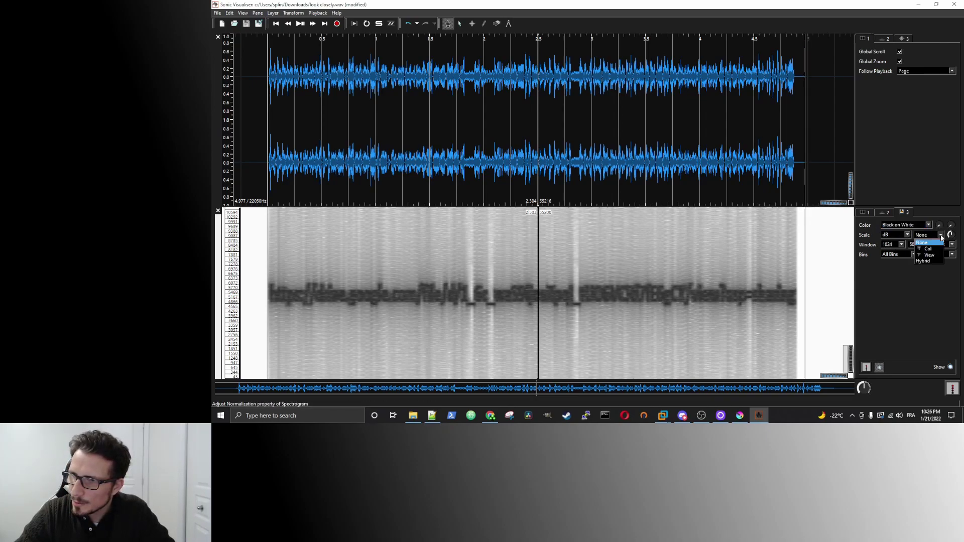
left_click(924, 243)
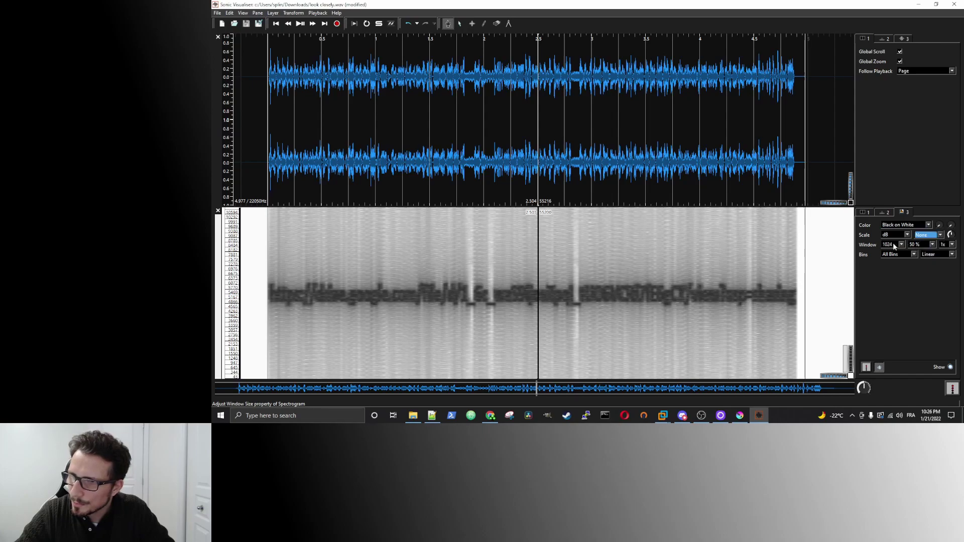
Set the spectrogram window size to 512 after briefly trying 256.
left_click(902, 245)
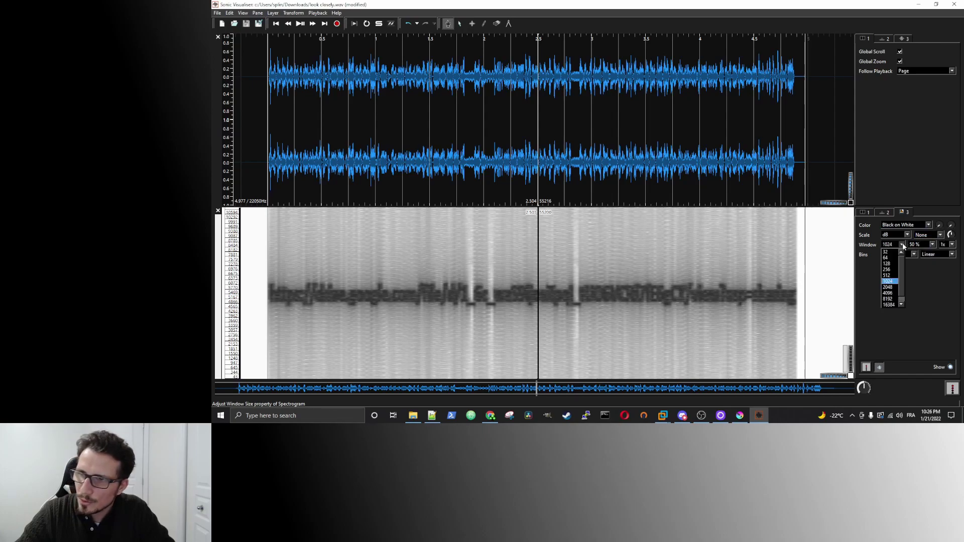
left_click(888, 275)
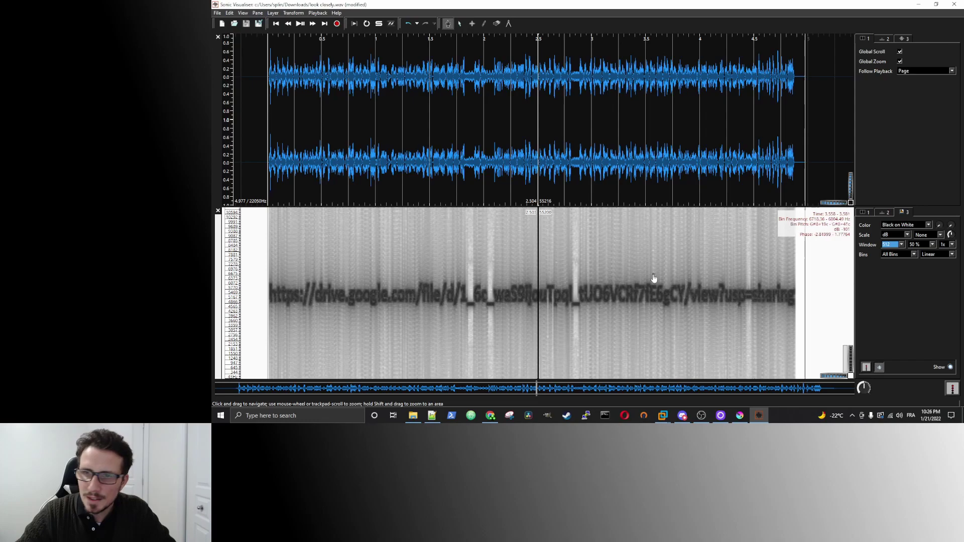
left_click(899, 246)
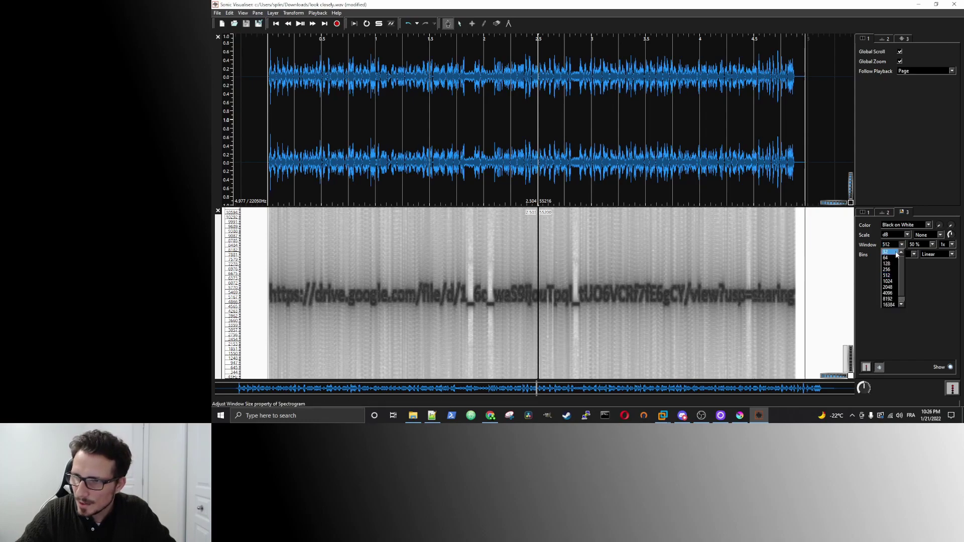
left_click(888, 270)
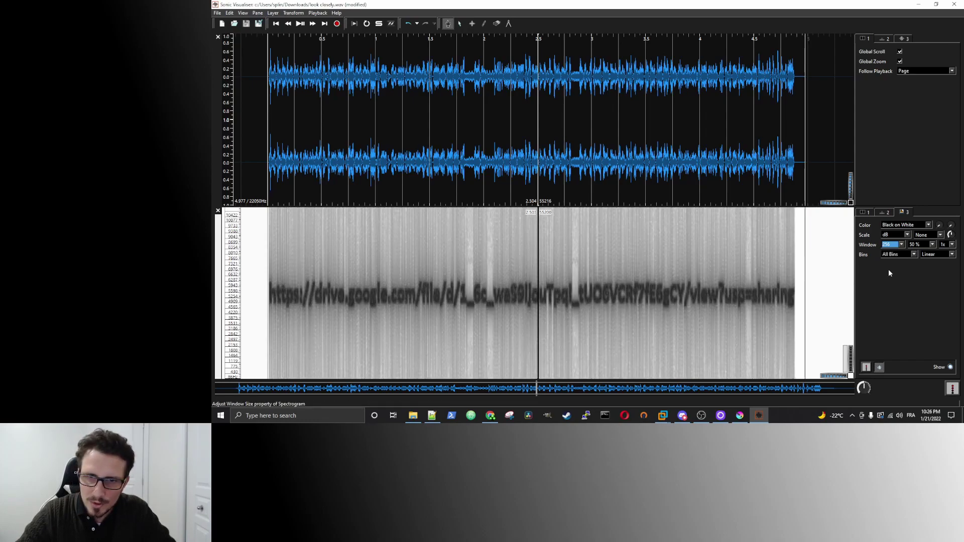
left_click(902, 245)
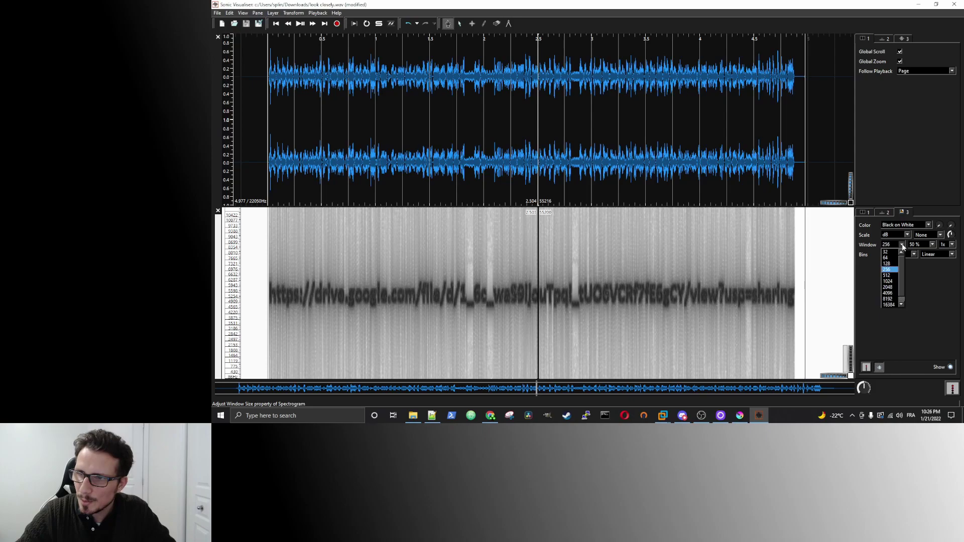
left_click(887, 275)
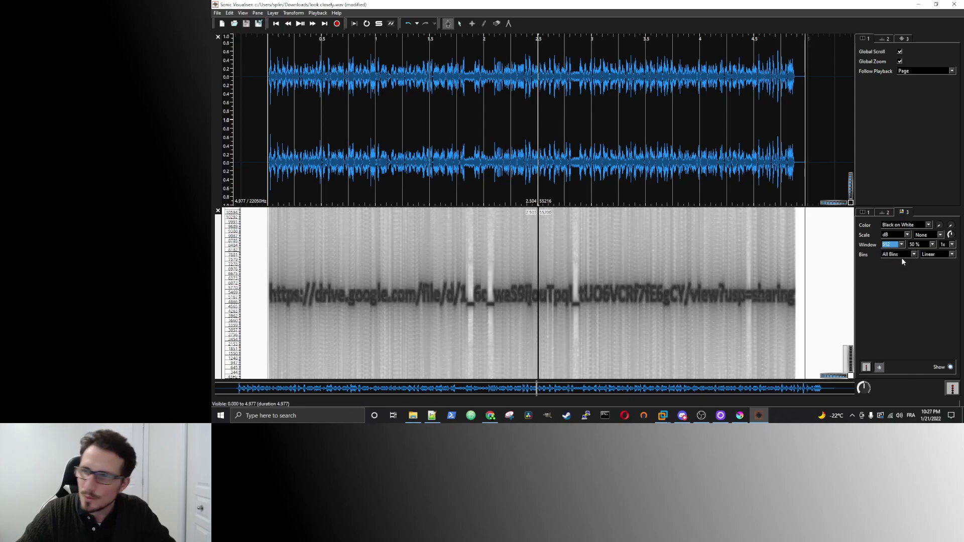
Raise window overlap to 93.75 % and increase oversampling beyond 2x.
left_click(932, 244)
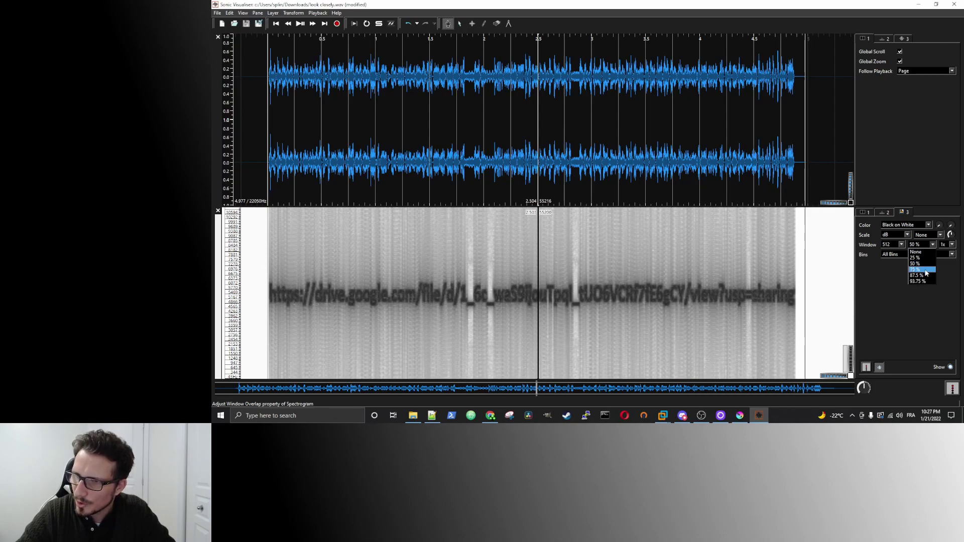
left_click(927, 271)
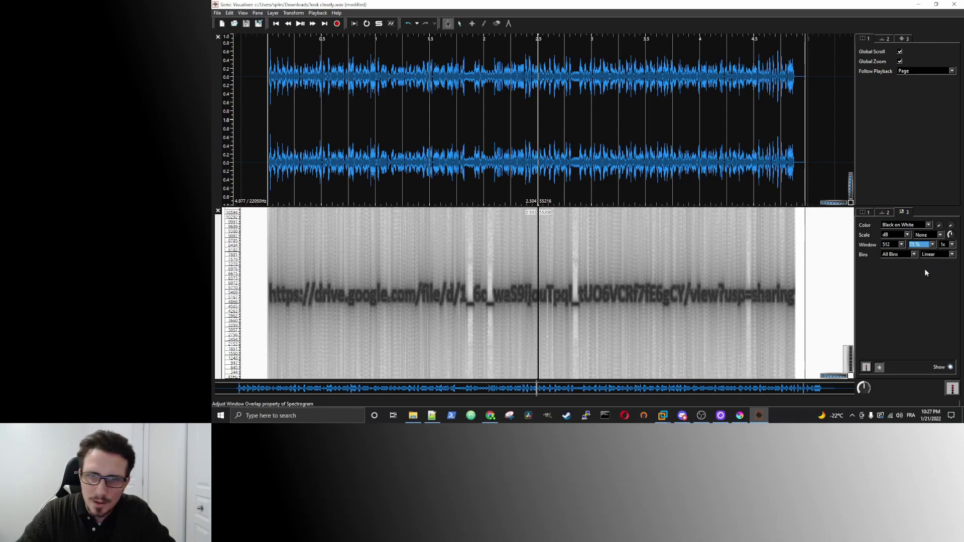
left_click(933, 244)
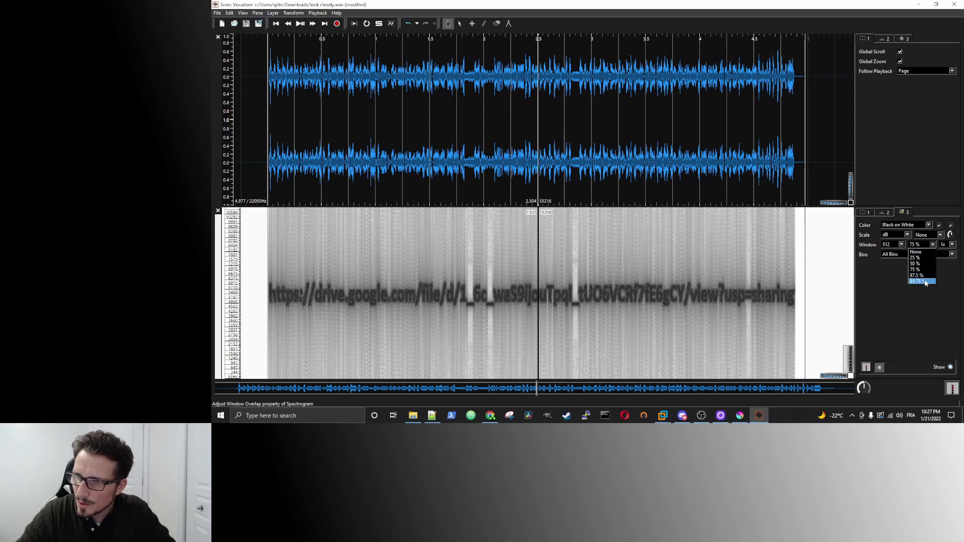
left_click(925, 281)
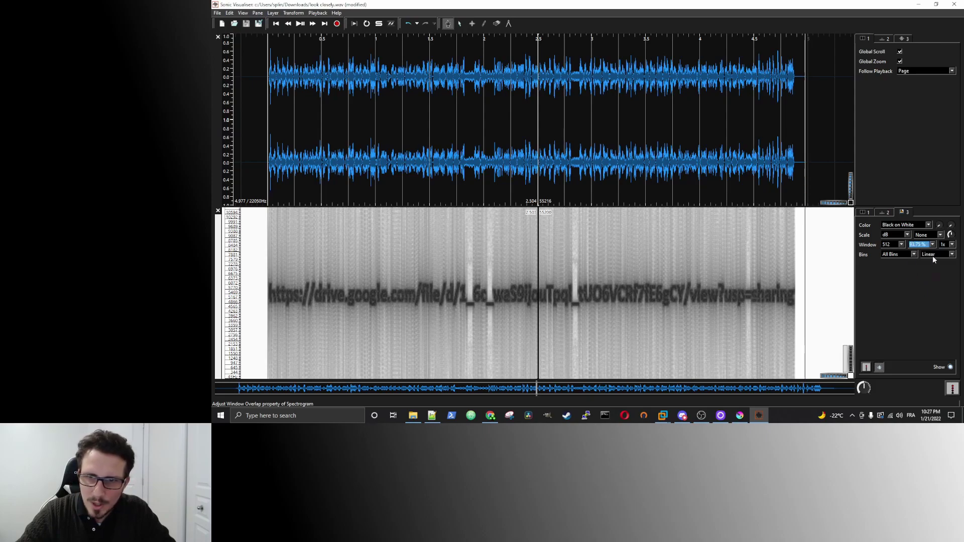
left_click(951, 244)
left_click(951, 258)
left_click(943, 264)
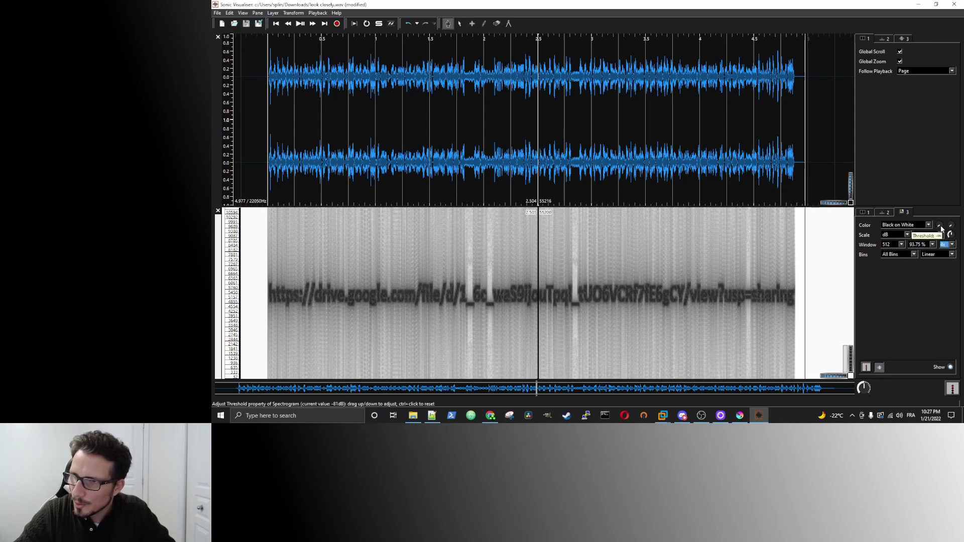
left_click_drag(939, 228, 939, 227)
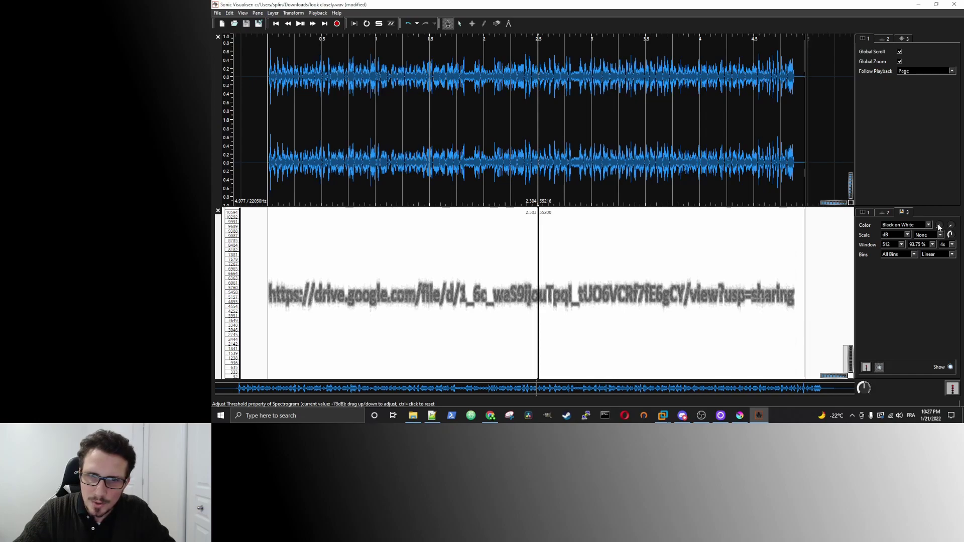
left_click_drag(940, 228, 940, 229)
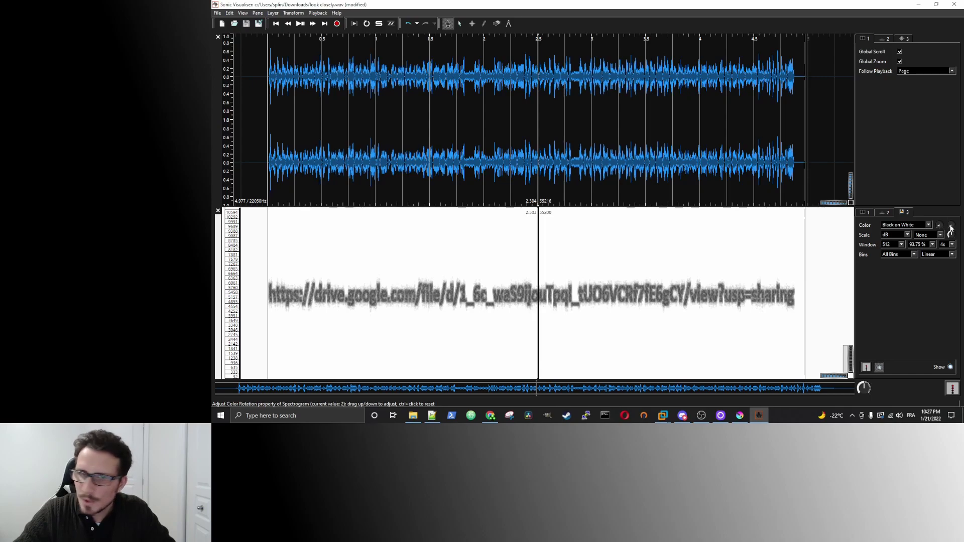
left_click_drag(950, 227, 952, 230)
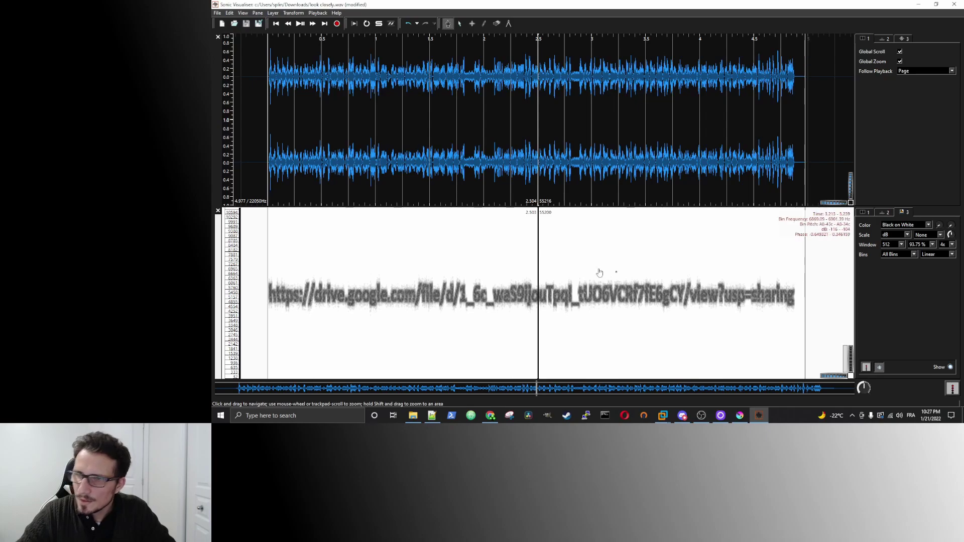
scroll(516, 300, "up", 1)
scroll(517, 301, "down", 1)
scroll(516, 303, "up", 1)
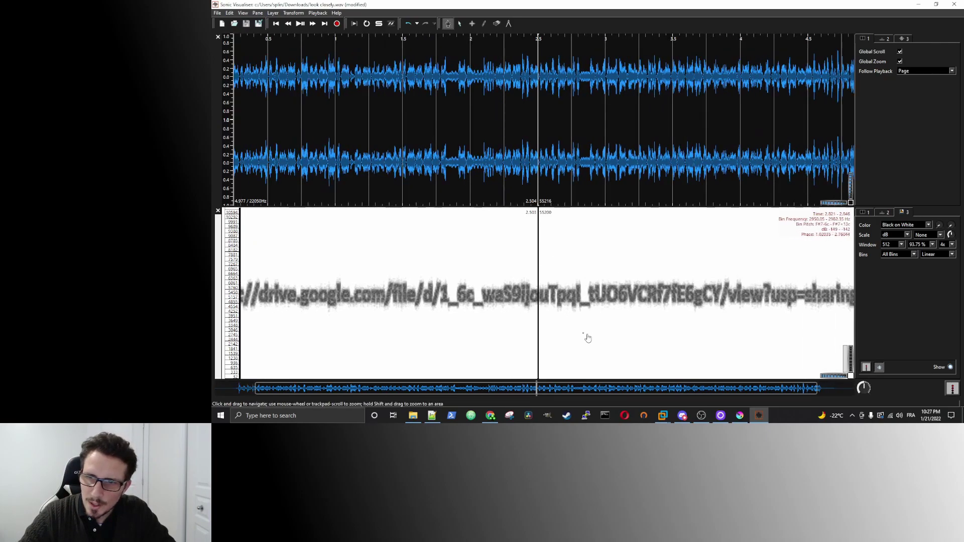
left_click_drag(485, 330, 522, 328)
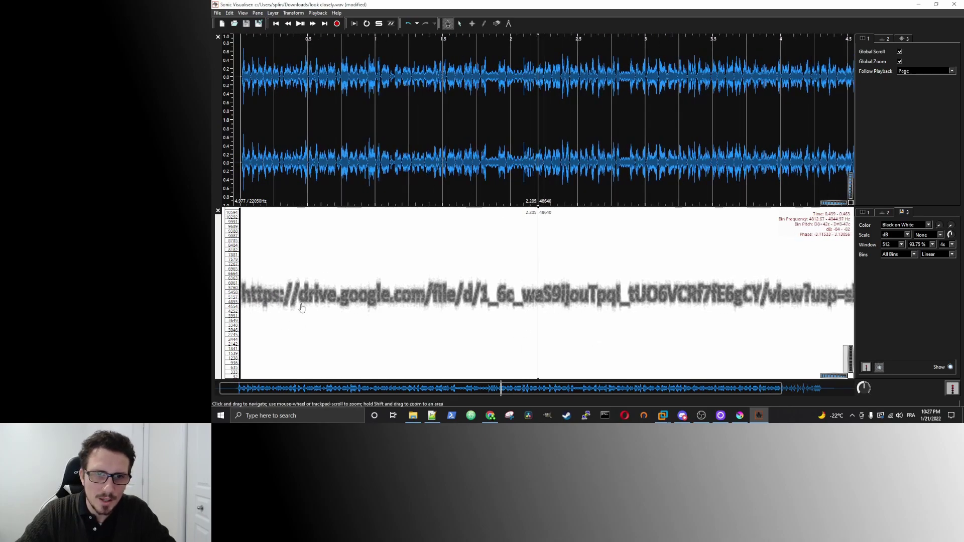
left_click_drag(538, 323, 431, 327)
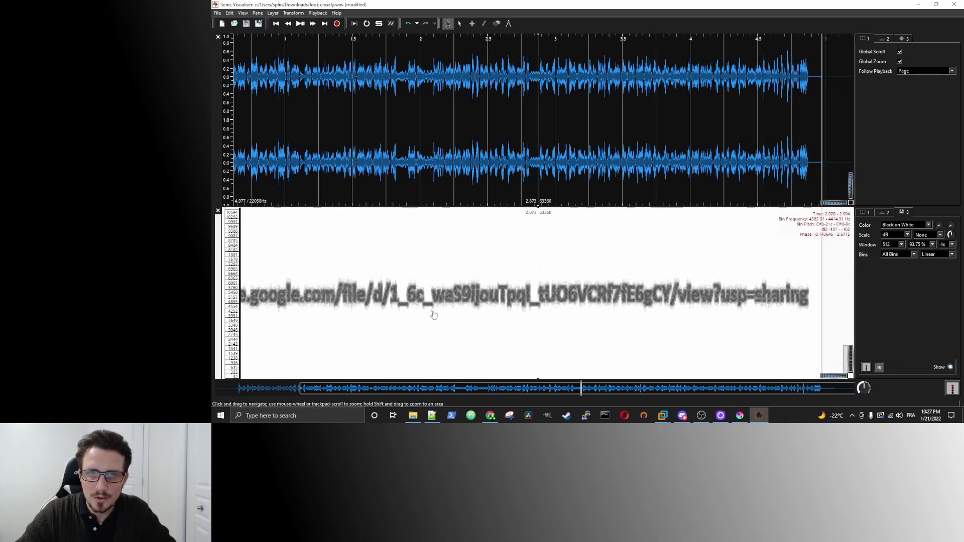
left_click_drag(565, 322, 510, 327)
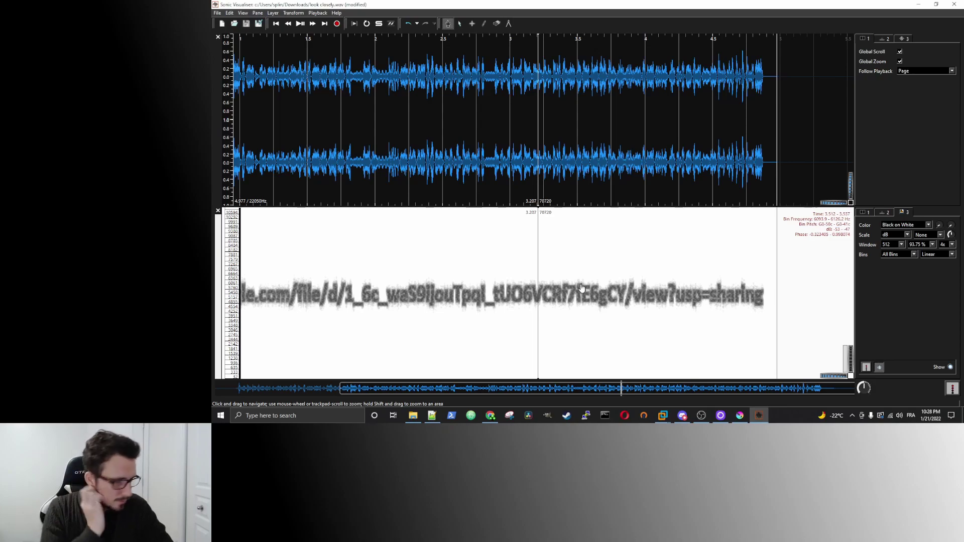
left_click_drag(579, 288, 640, 290)
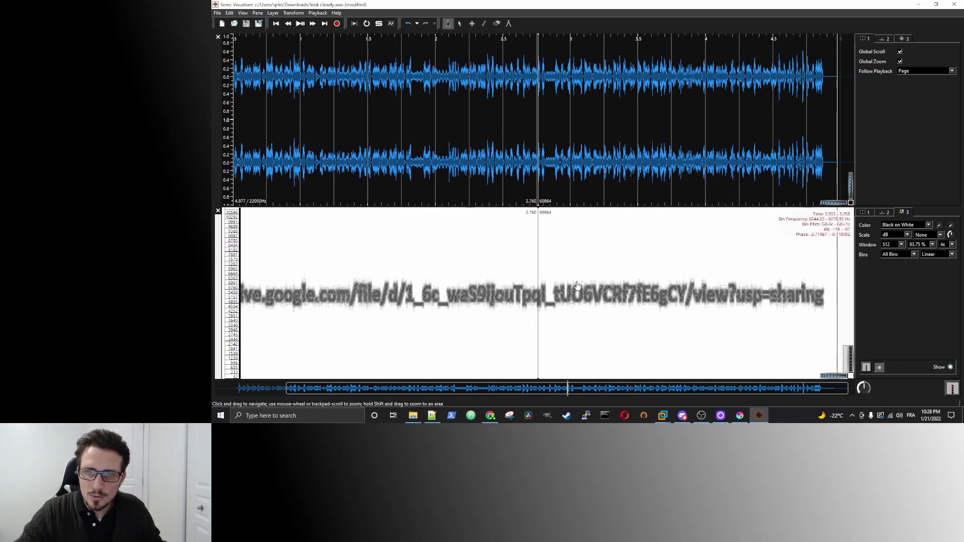
left_click(495, 417)
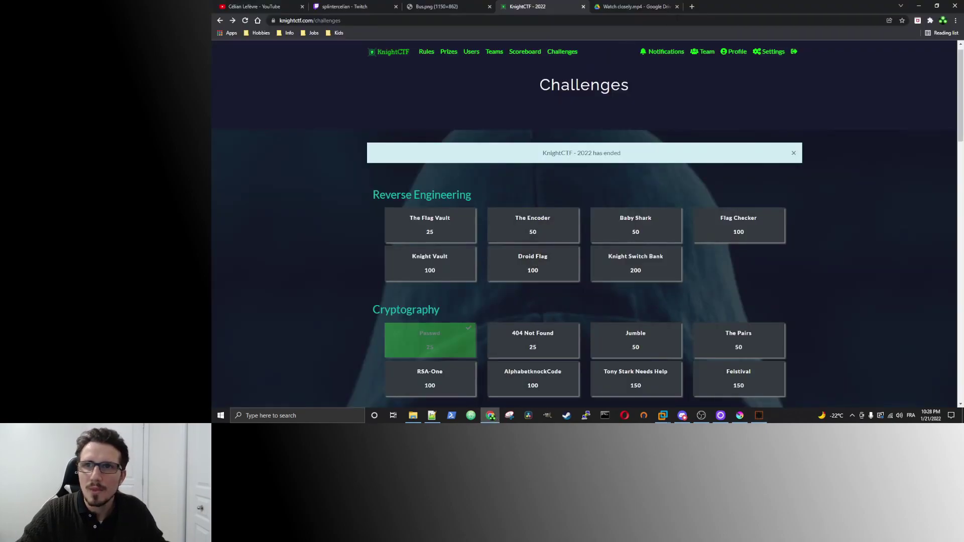
left_click(631, 4)
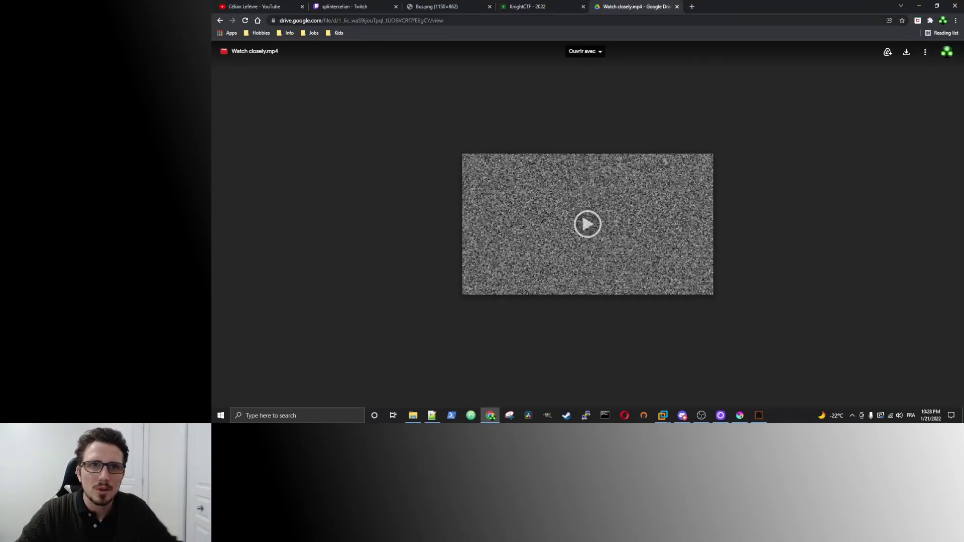
left_click(400, 21)
key("ctrl+c")
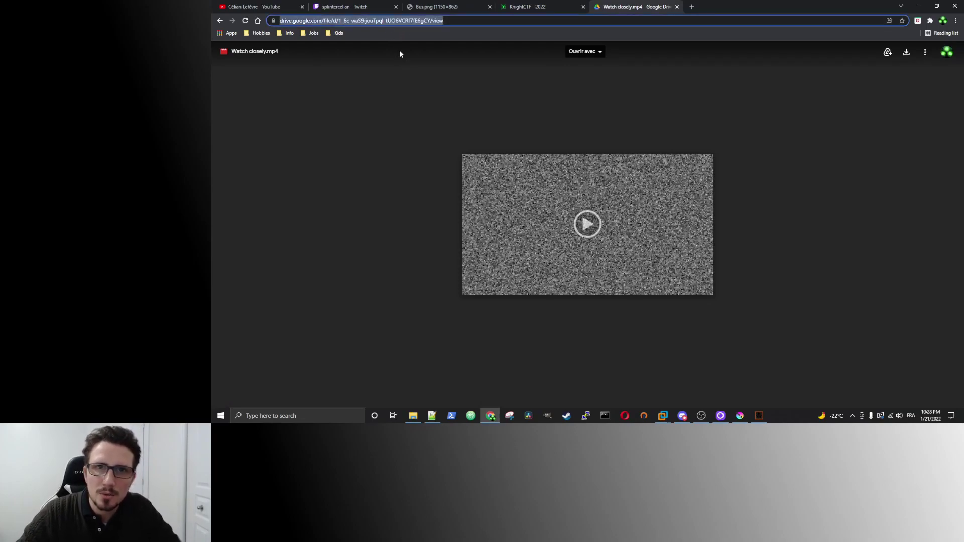
left_click(401, 20)
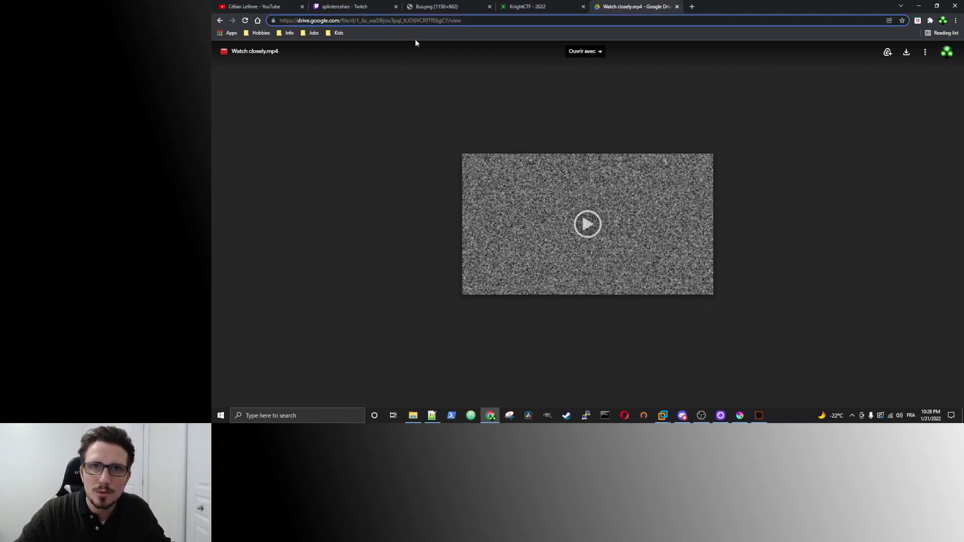
key("alt+Tab")
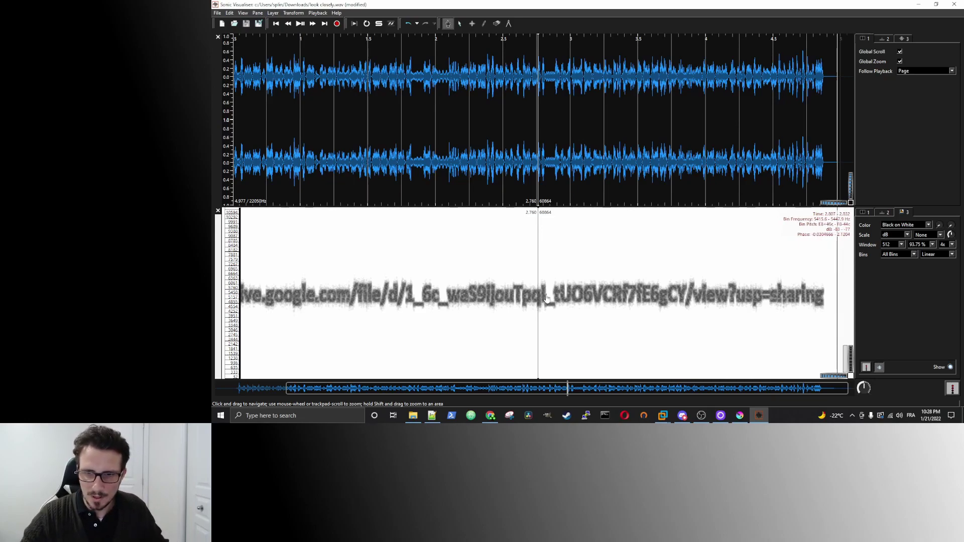
Switch back to Chrome and load the edited Drive address.
key("alt+Tab")
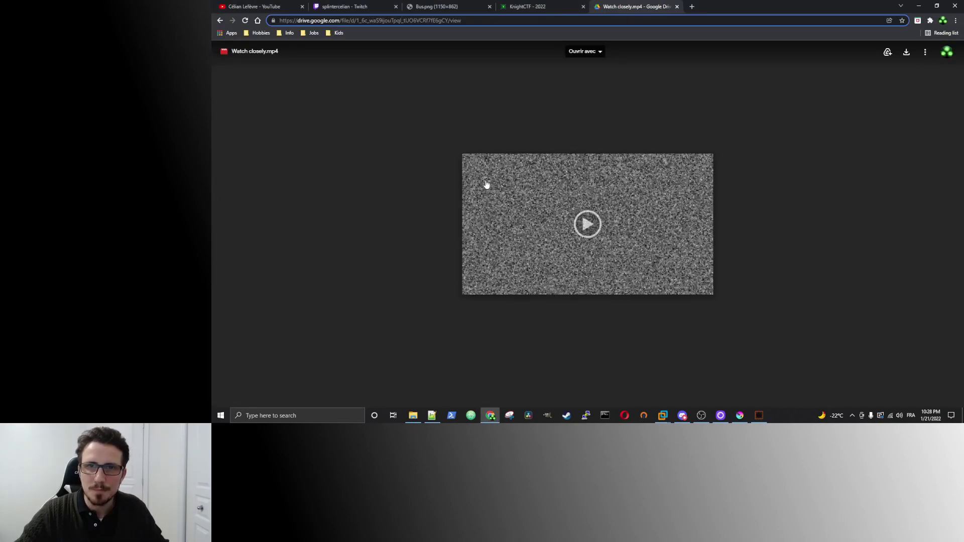
key("ctrl+v")
key("Return")
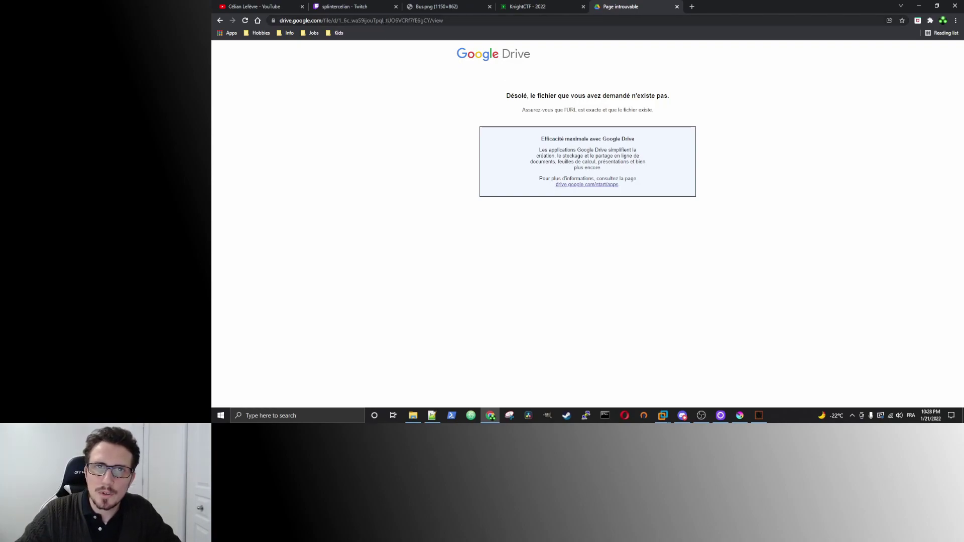
Retype the 'l' after Tpql in the Drive file id and reload the corrected link.
left_click(401, 20)
left_click(385, 21)
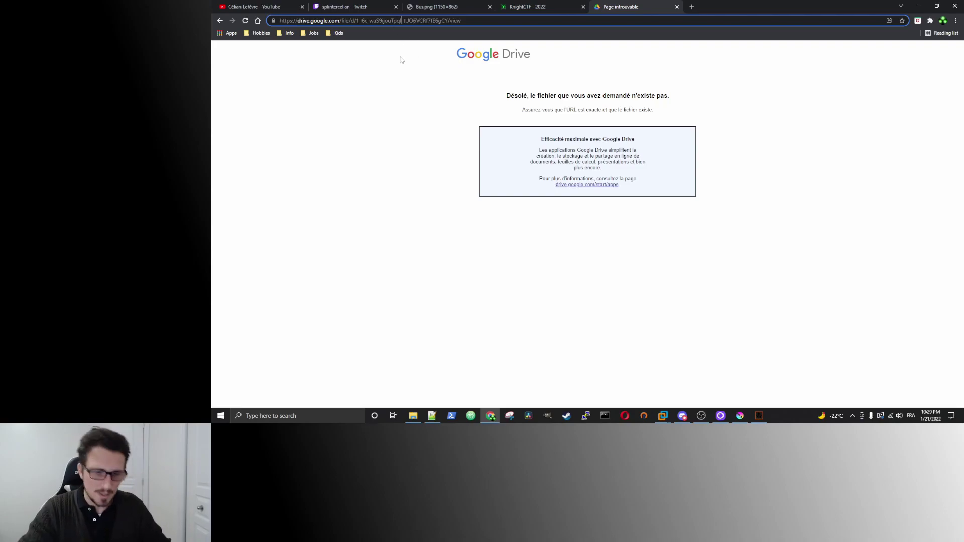
key("BackSpace")
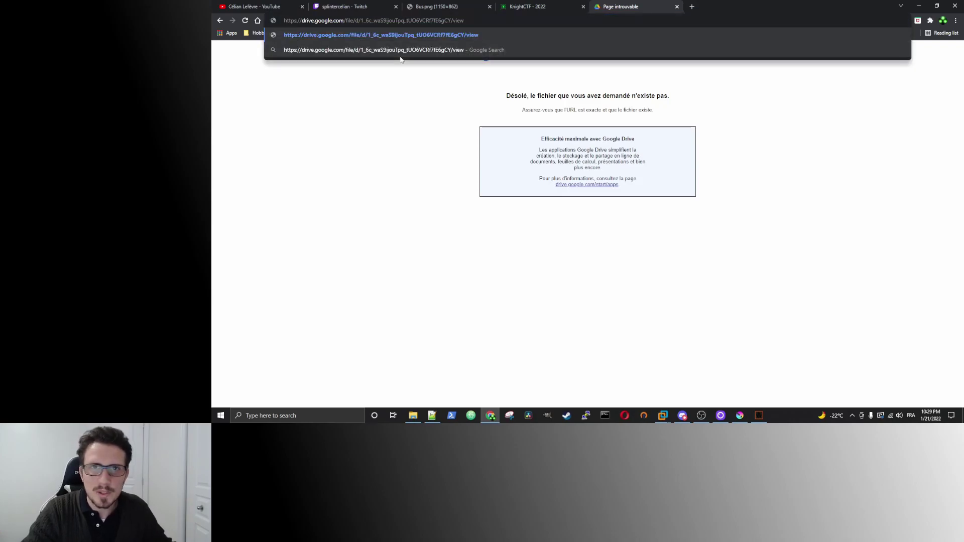
type("l")
key("Return")
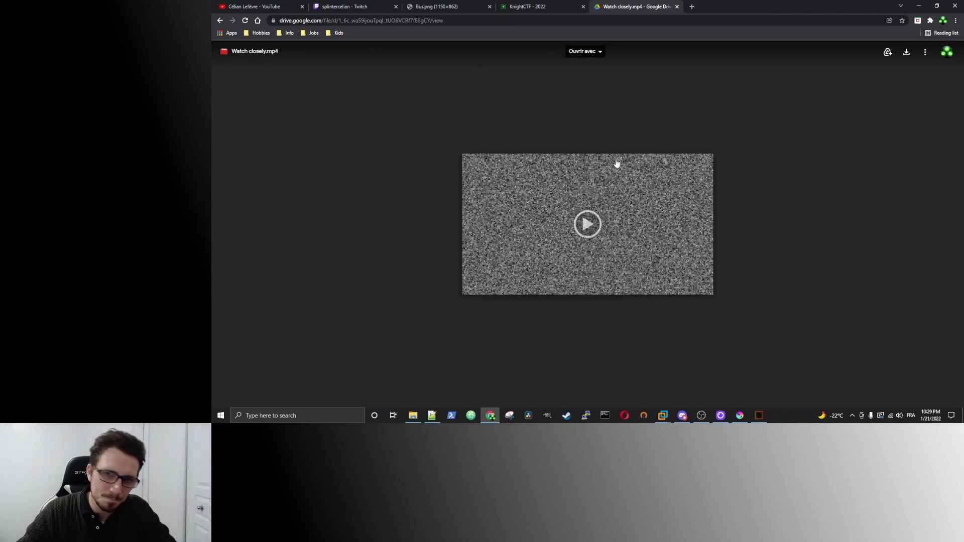
Play the noise video, seek around 0:10, and pause where the hidden text shows.
left_click(586, 224)
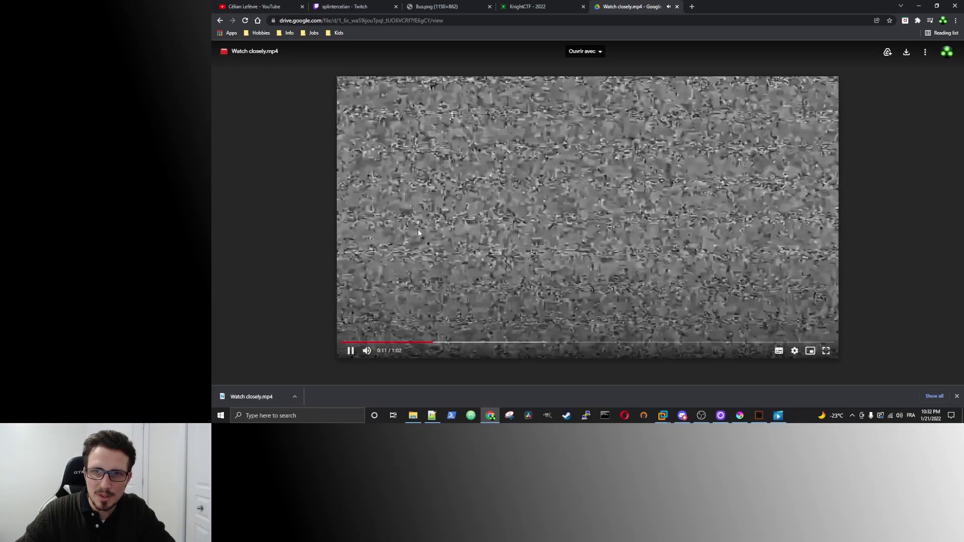
left_click(426, 347)
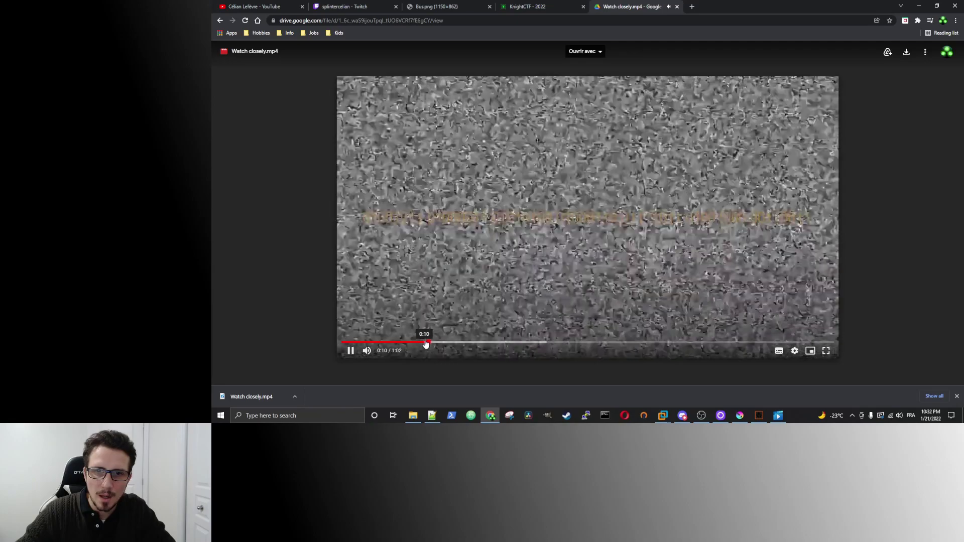
left_click(419, 343)
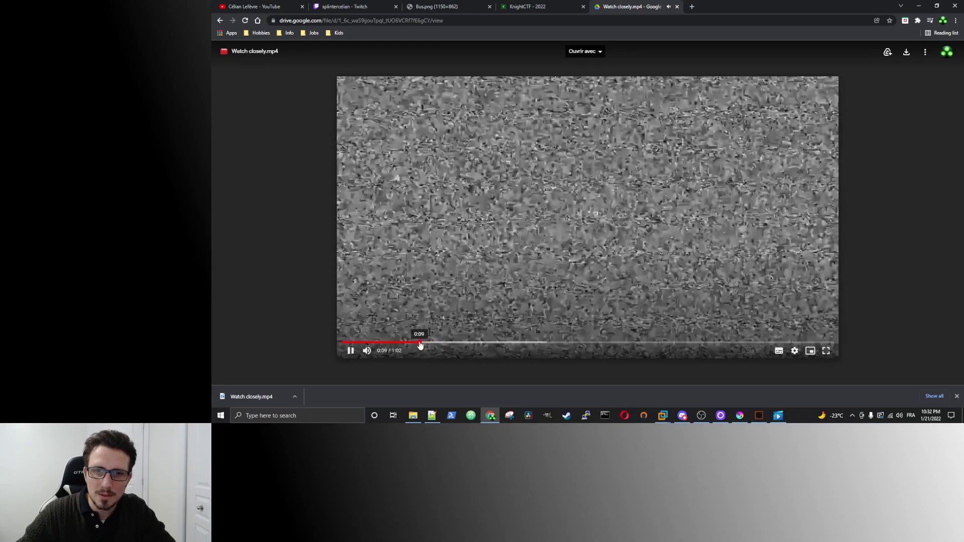
left_click(423, 343)
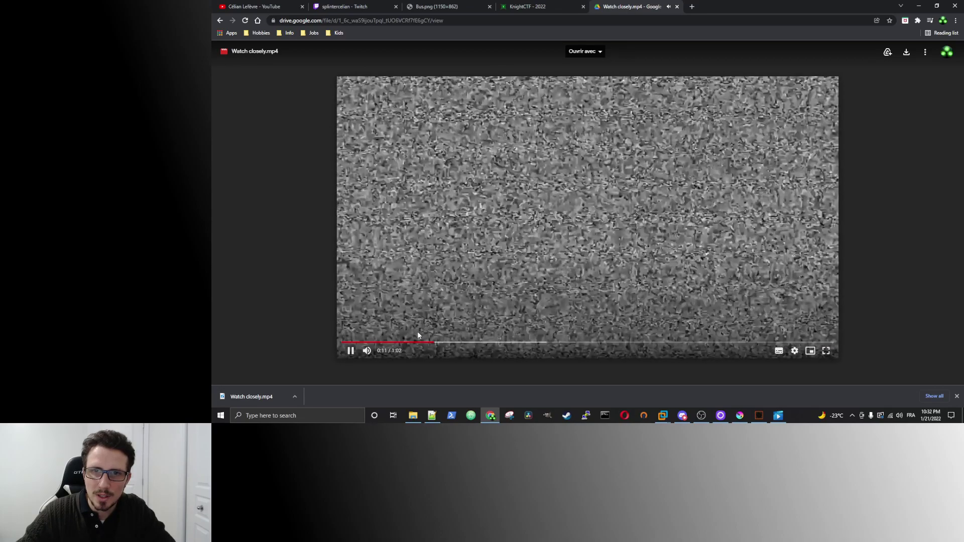
left_click(420, 343)
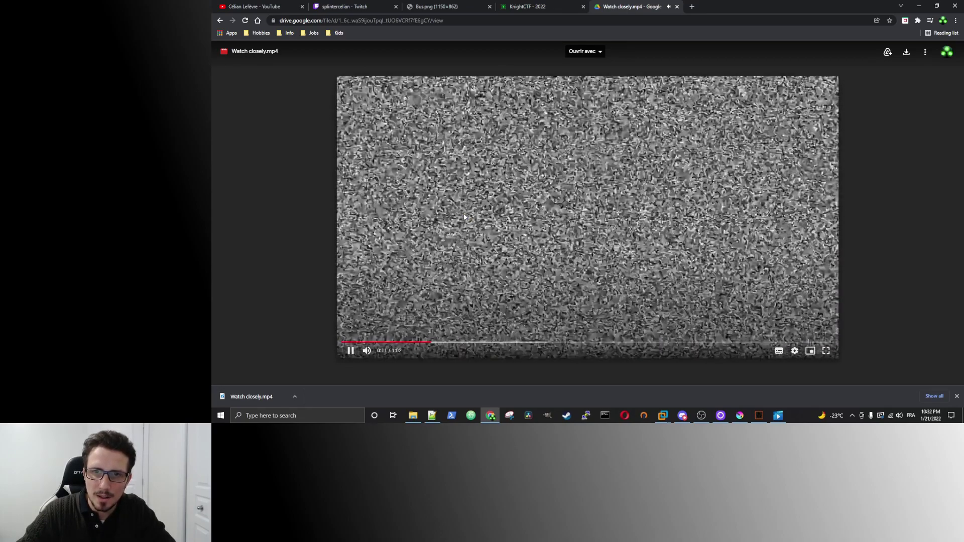
left_click(417, 343)
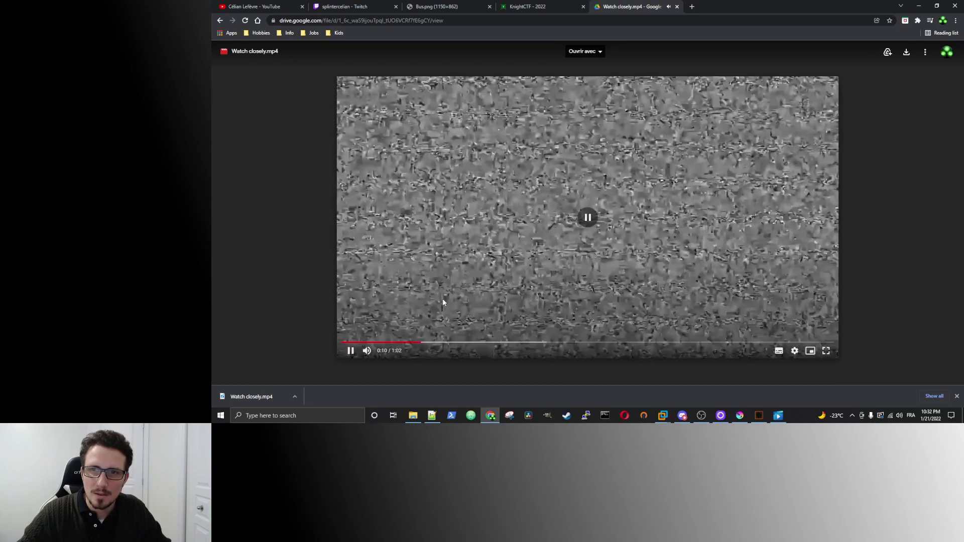
left_click(444, 297)
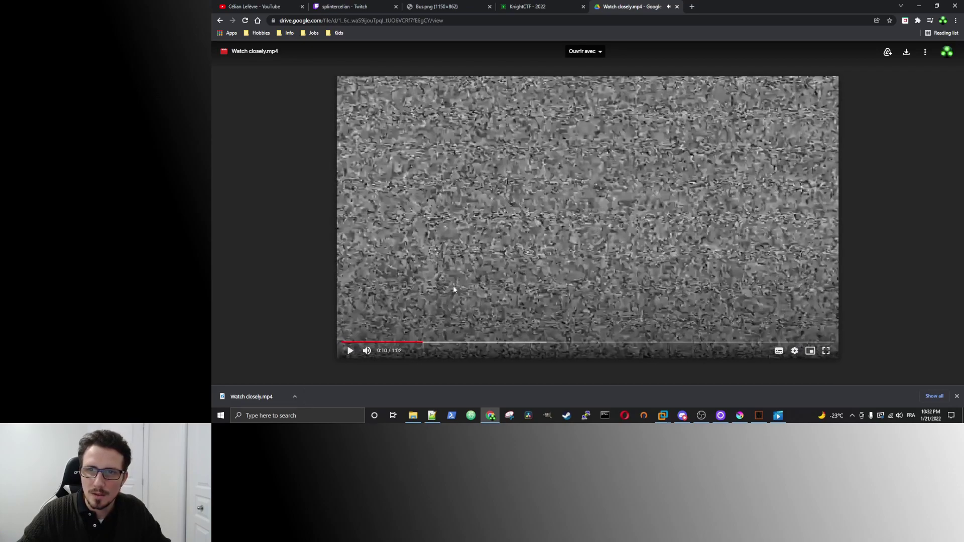
left_click(457, 281)
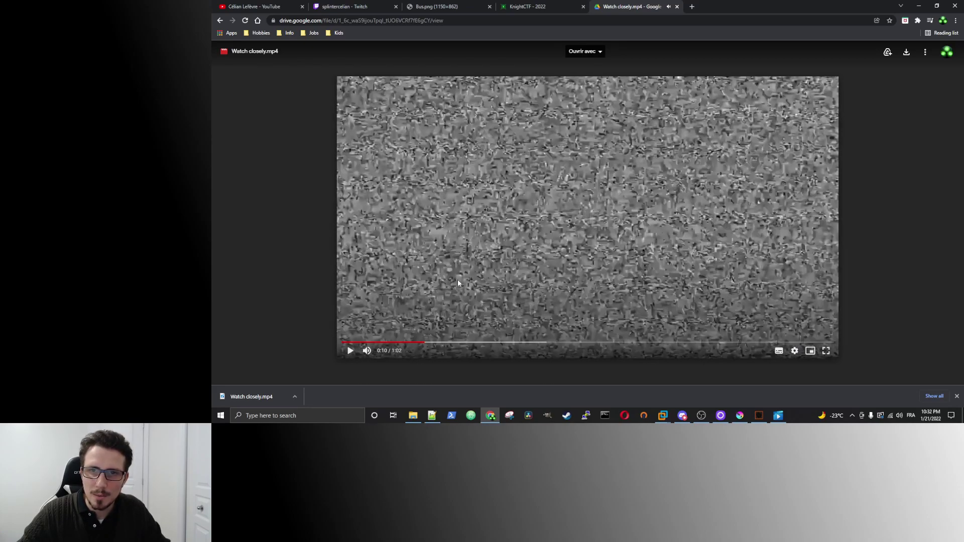
left_click(456, 279)
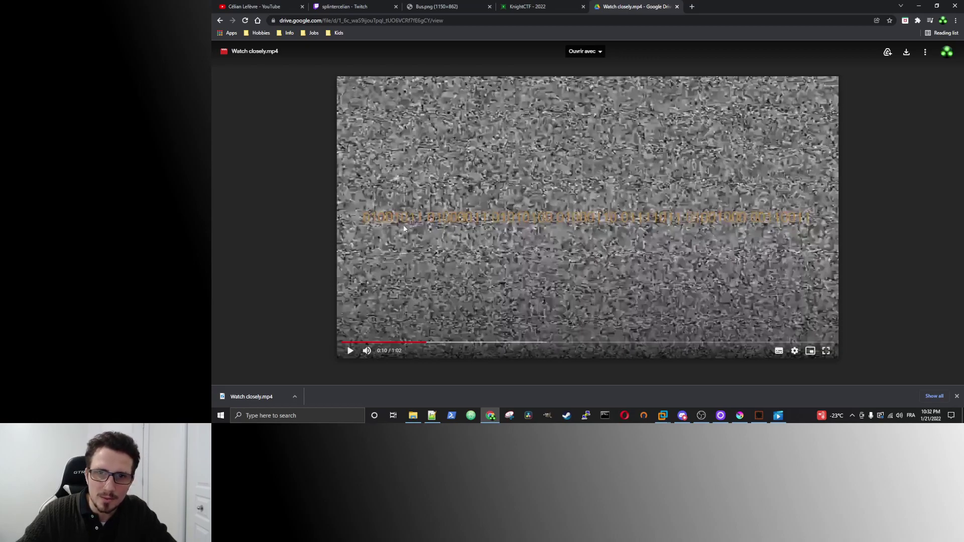
Zoom the page in and out to read the faint orange text.
key("ctrl+plus")
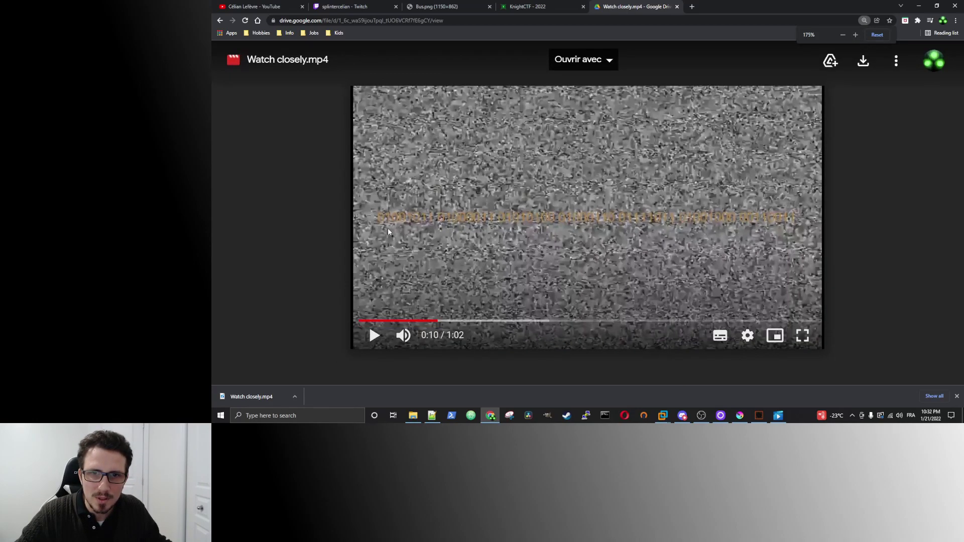
key("ctrl+minus")
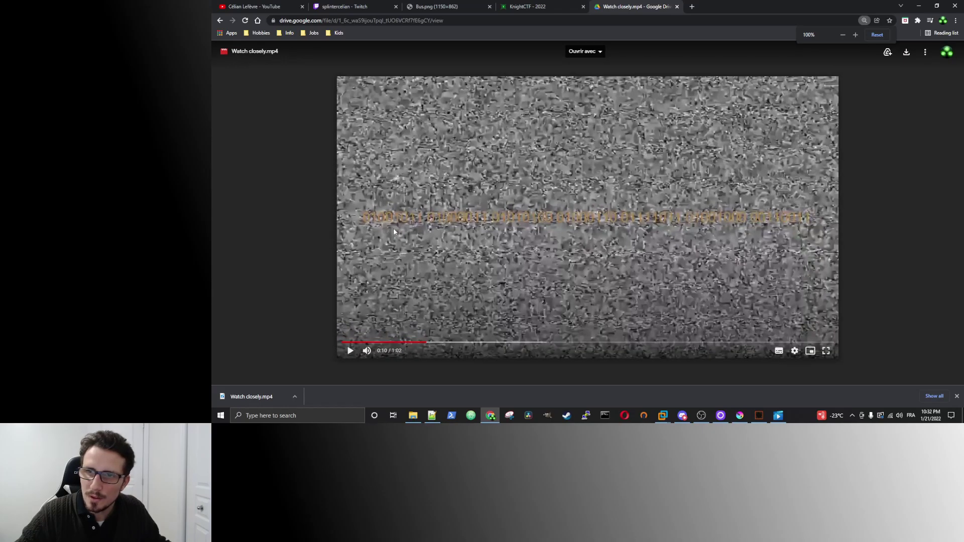
key("ctrl+plus")
key("ctrl+minus")
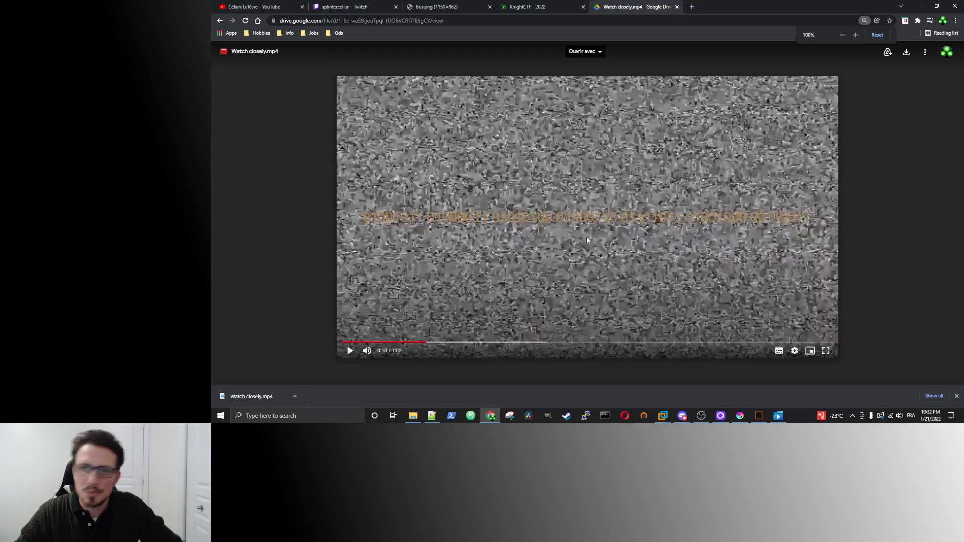